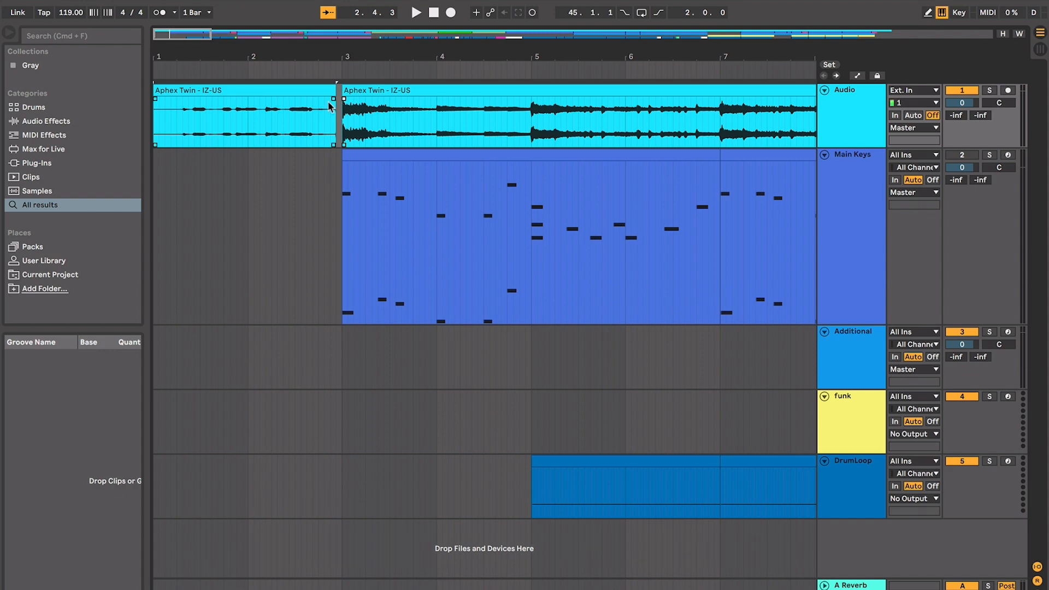
Step: Play the end of the opening Aphex Twin - IZ-US audio clip, then stop and reselect that clip
{"action": "left_click", "coordinate": [312, 91]}
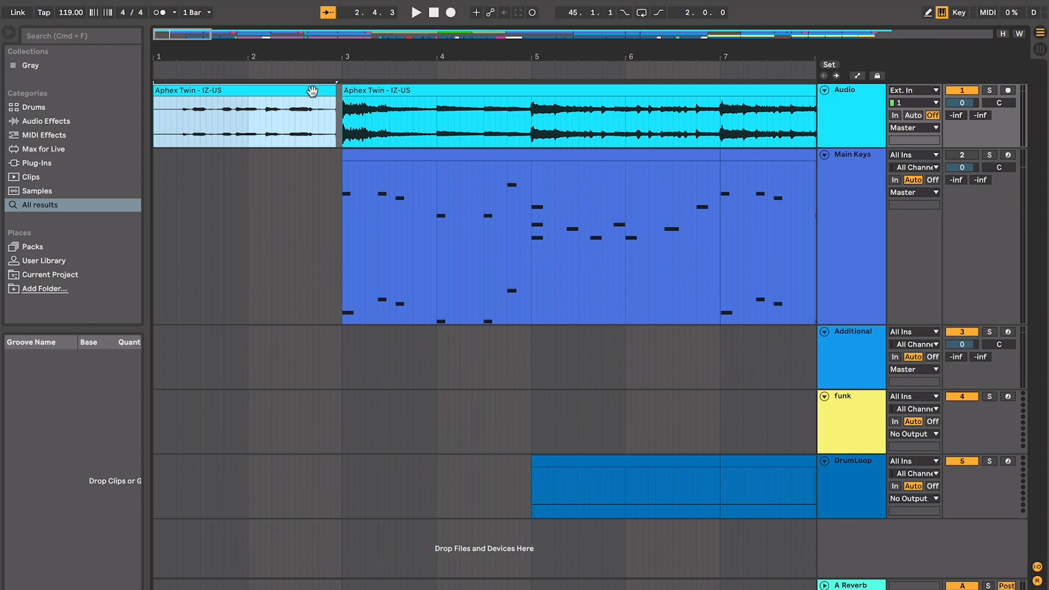
{"action": "key", "text": "space"}
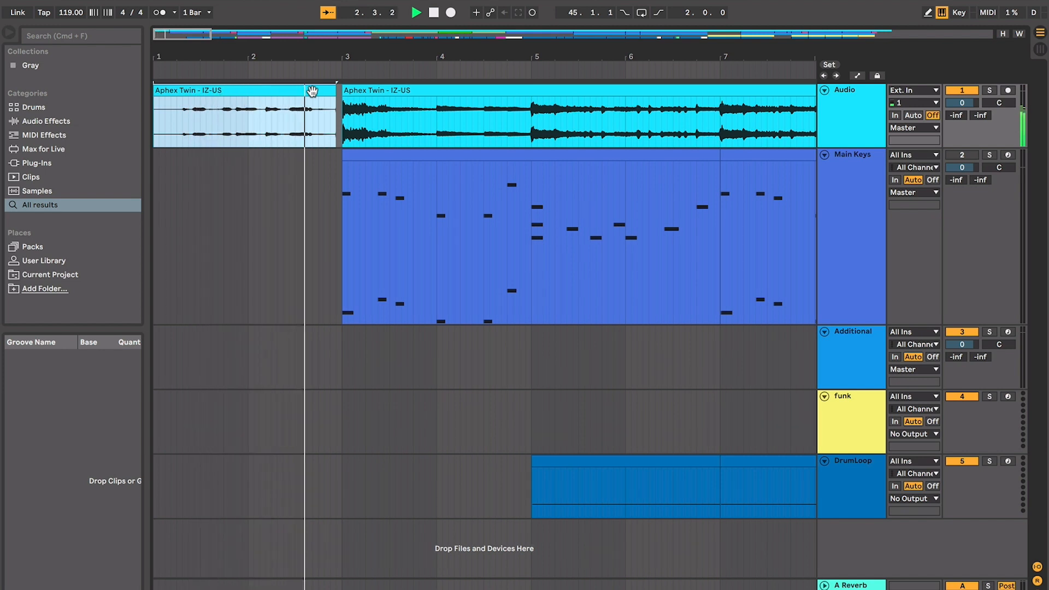
{"action": "key", "text": "space"}
{"action": "key", "text": "Right"}
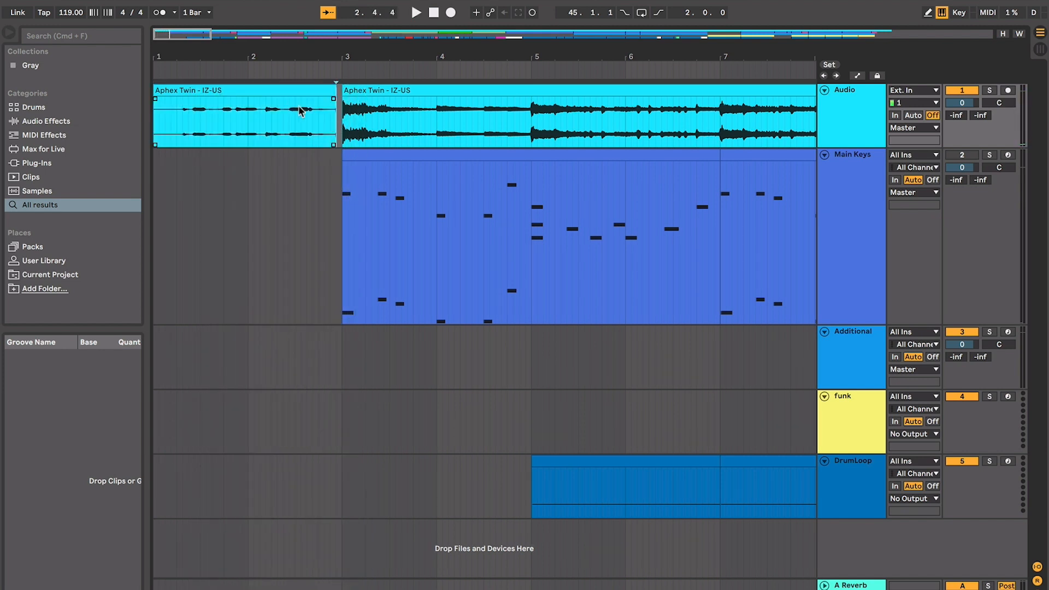
{"action": "left_click", "coordinate": [279, 90]}
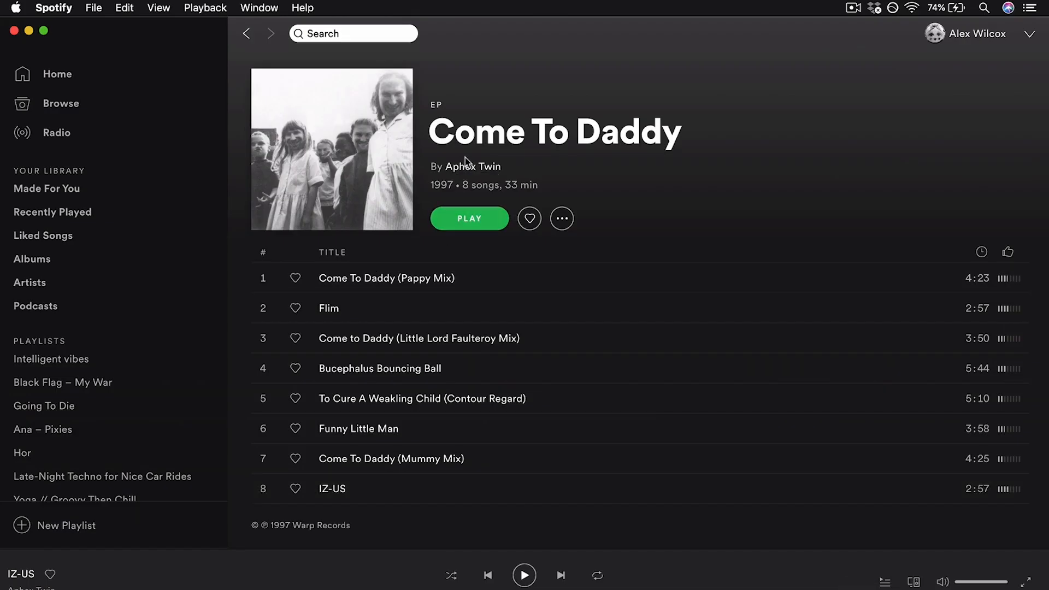
Step: In Spotify, open the Aphex Twin artist page and preview Alberto Balsalm, Flim and IZ-US
{"action": "left_click", "coordinate": [466, 165]}
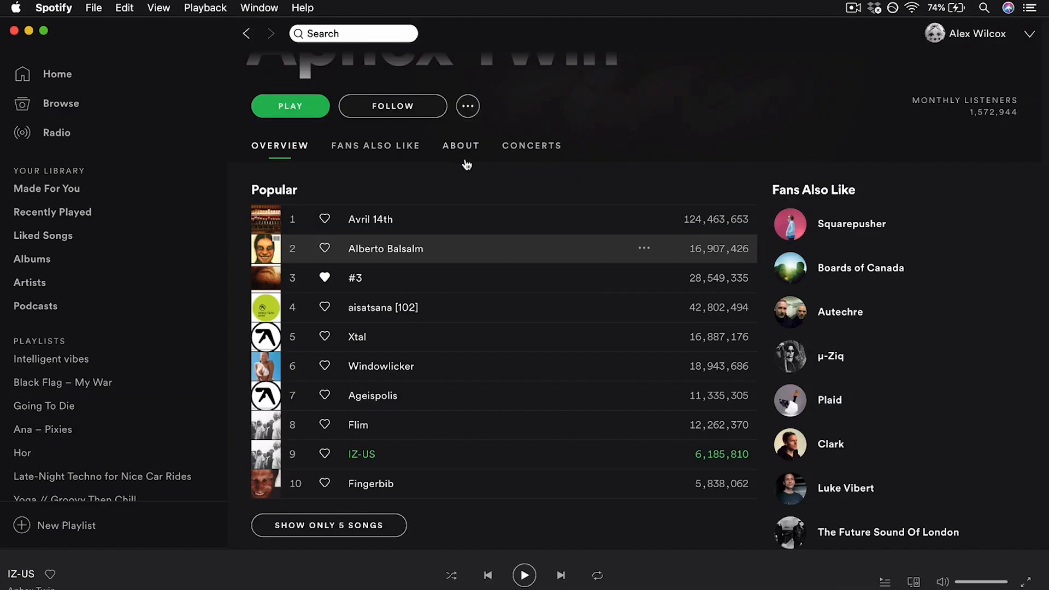
{"action": "double_click", "coordinate": [429, 257]}
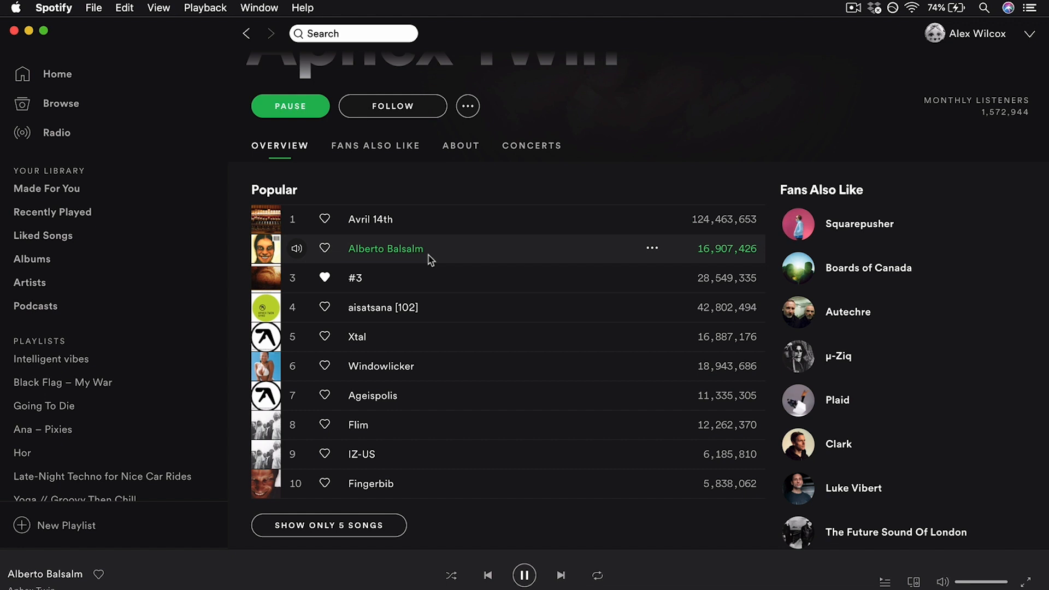
{"action": "key", "text": "space"}
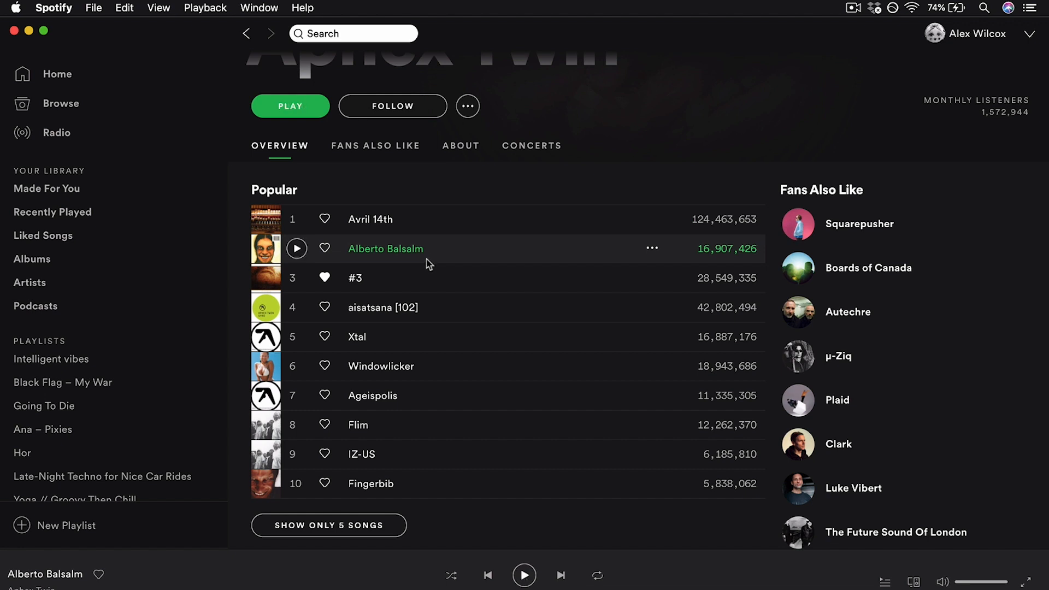
{"action": "double_click", "coordinate": [390, 432]}
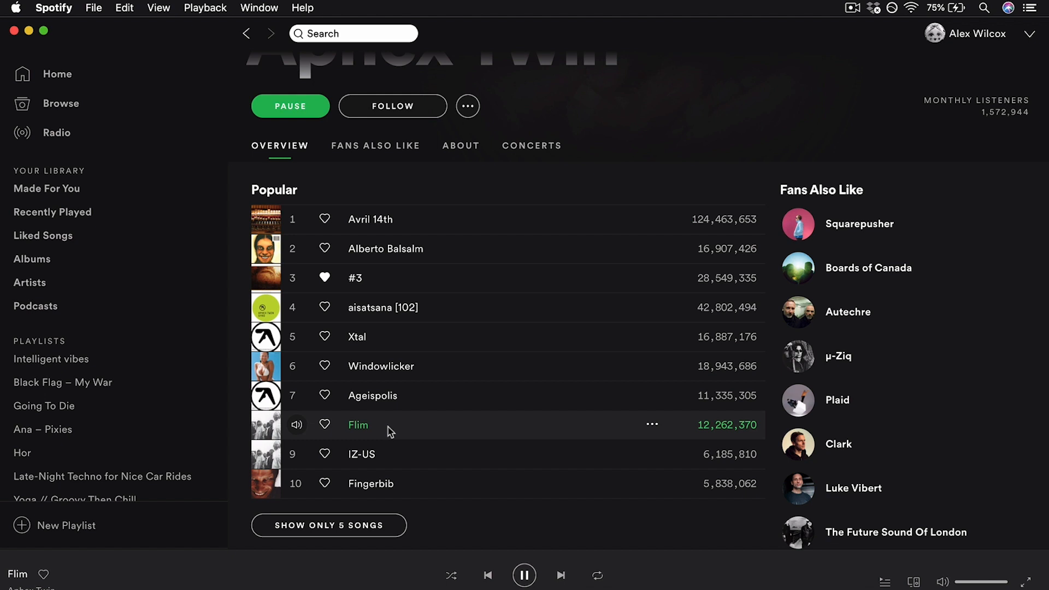
{"action": "key", "text": "space"}
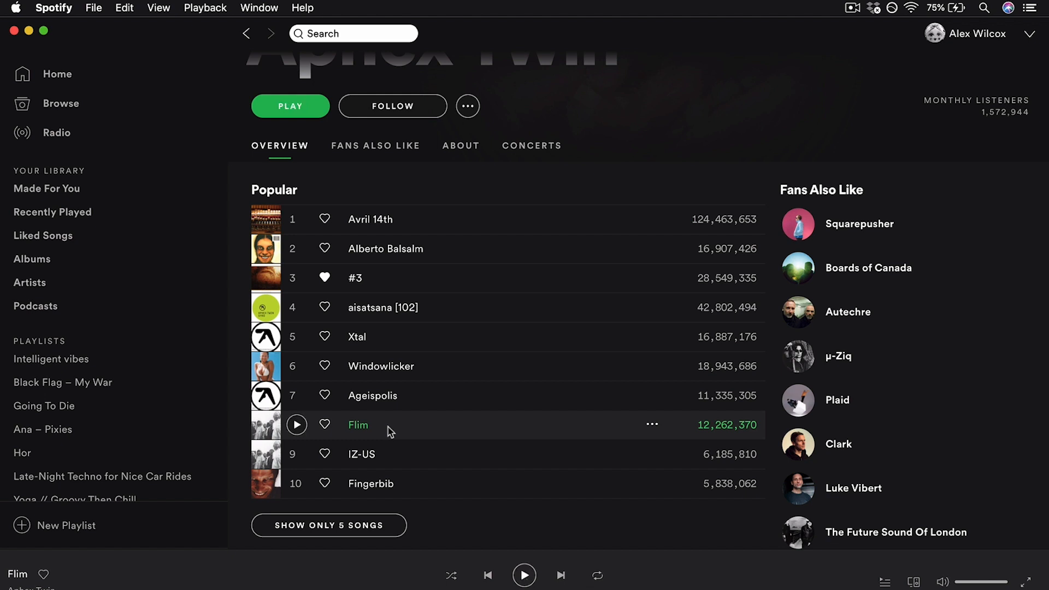
{"action": "double_click", "coordinate": [385, 455]}
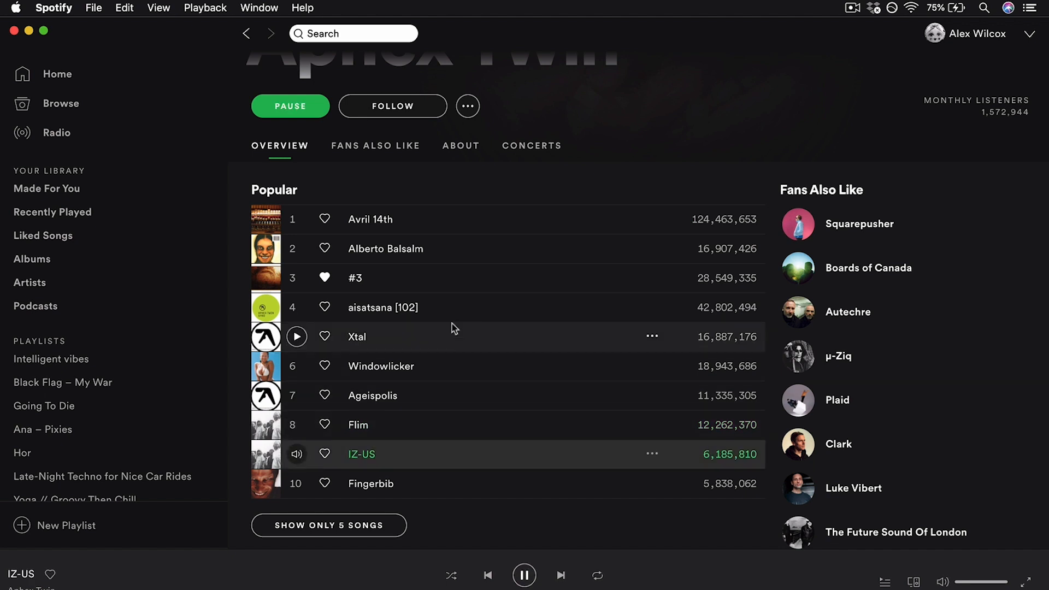
{"action": "key", "text": "space"}
Step: Switch back to Ableton Live and play the arrangement from just before bar 3
{"action": "key", "text": "super+Tab"}
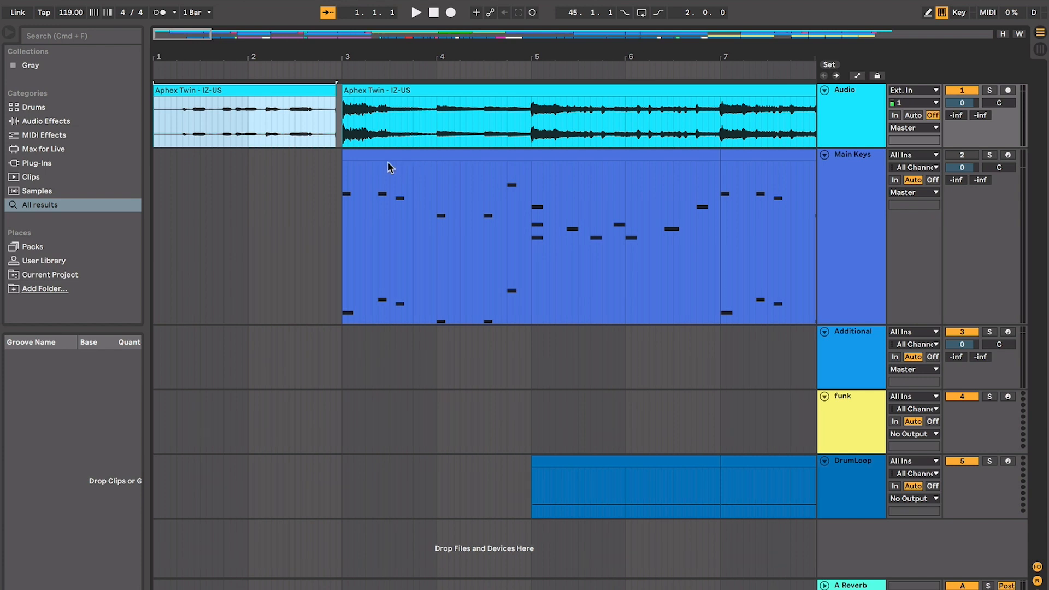
{"action": "left_click", "coordinate": [338, 161]}
{"action": "left_click", "coordinate": [336, 173]}
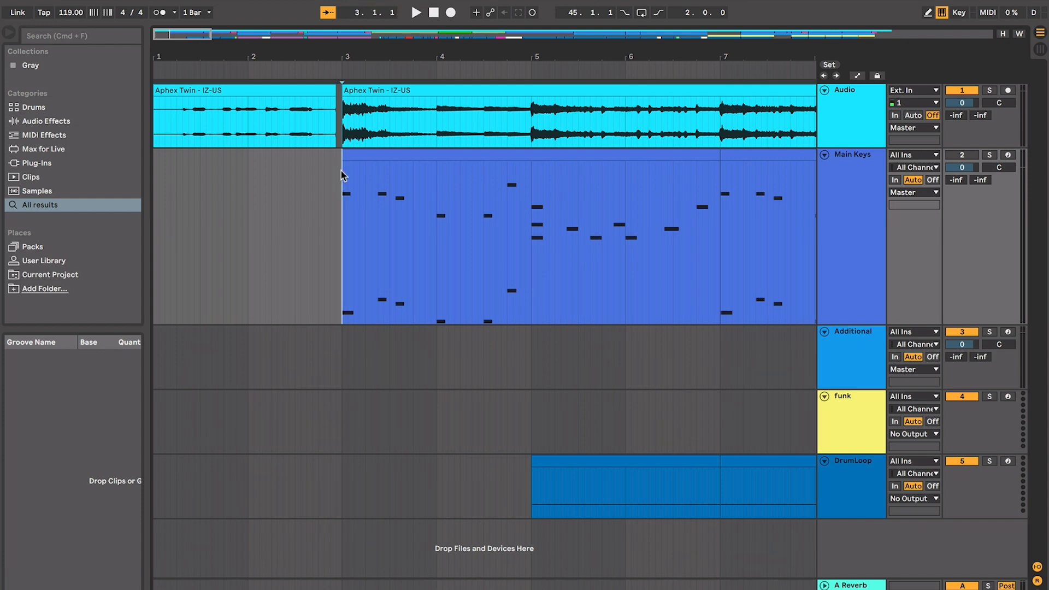
{"action": "key", "text": "super+shift+m"}
{"action": "key", "text": "super+alt+l"}
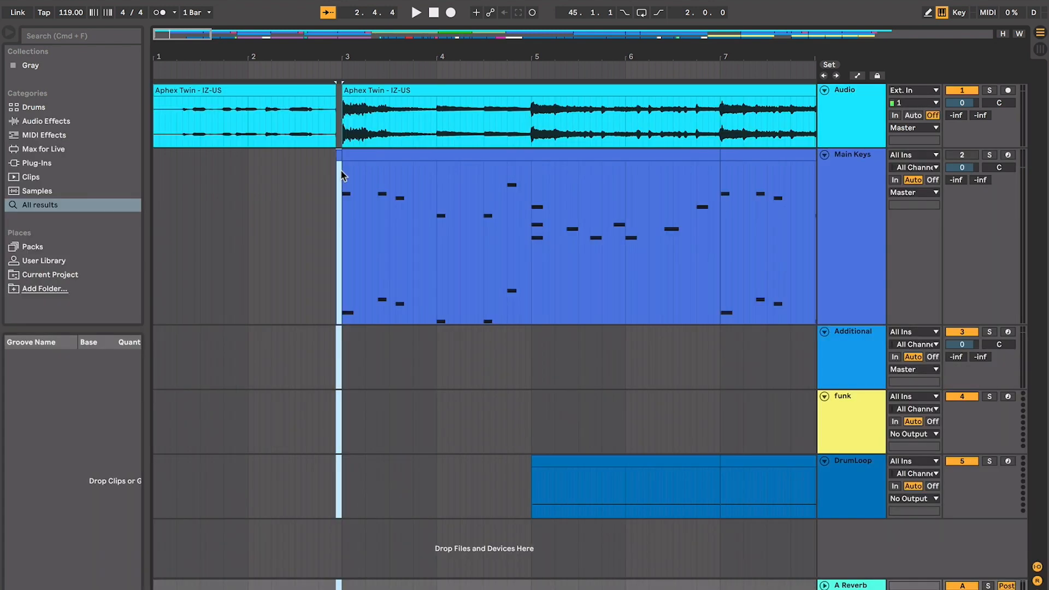
{"action": "key", "text": "space"}
{"action": "left_click", "coordinate": [339, 153]}
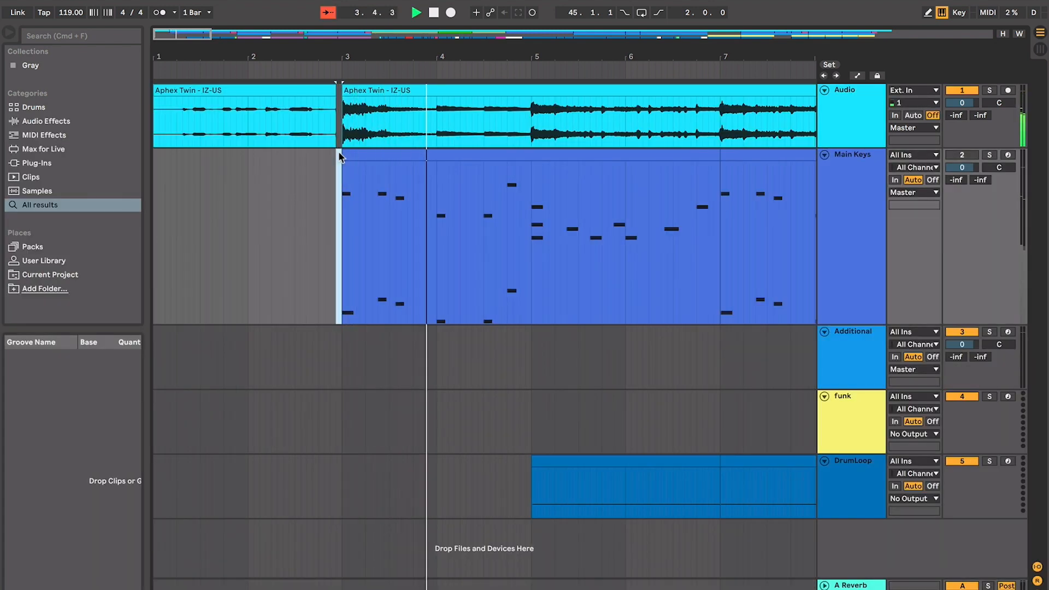
{"action": "left_click", "coordinate": [364, 175]}
{"action": "key", "text": "plus"}
{"action": "key", "text": "plus"}
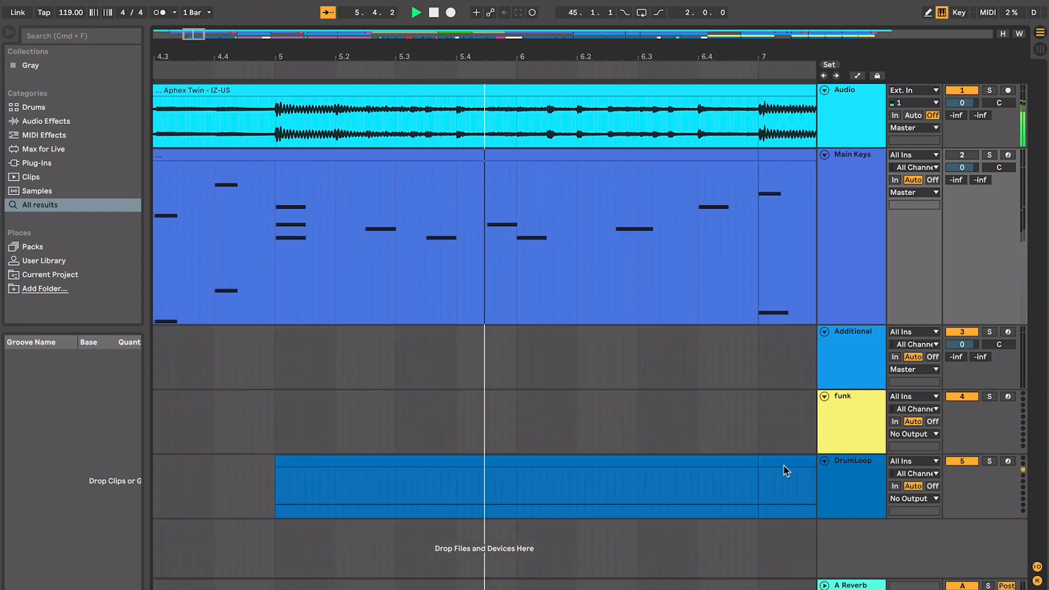
Step: Make the DrumLoop track roughly twice as tall and stop playback
{"action": "left_click", "coordinate": [848, 515]}
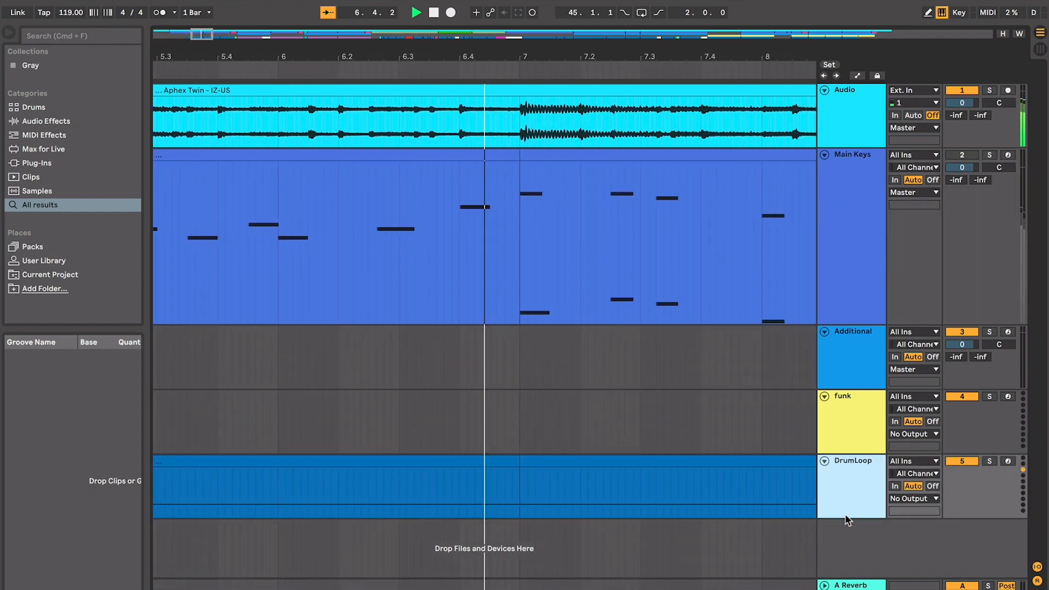
{"action": "left_click_drag", "start_coordinate": [843, 517], "coordinate": [838, 589]}
{"action": "scroll", "coordinate": [661, 480], "scroll_direction": "down", "scroll_amount": 2}
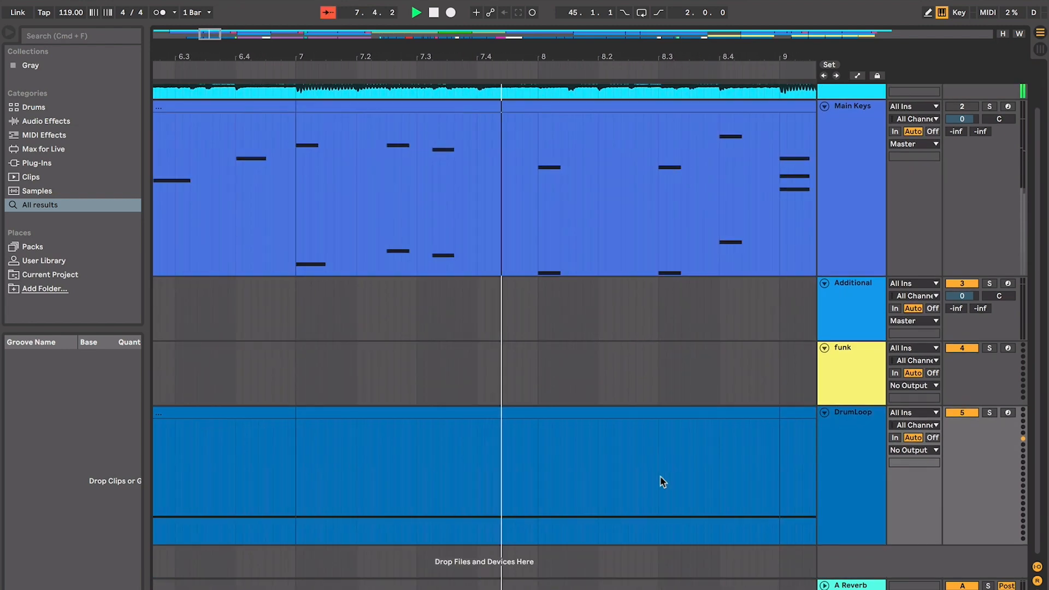
{"action": "key", "text": "space"}
Step: Examine the clip layout of the first 18 bars and select the DrumLoop clip spanning bars 7 to 9
{"action": "left_click", "coordinate": [620, 365]}
{"action": "key", "text": "minus"}
{"action": "key", "text": "minus"}
{"action": "key", "text": "minus"}
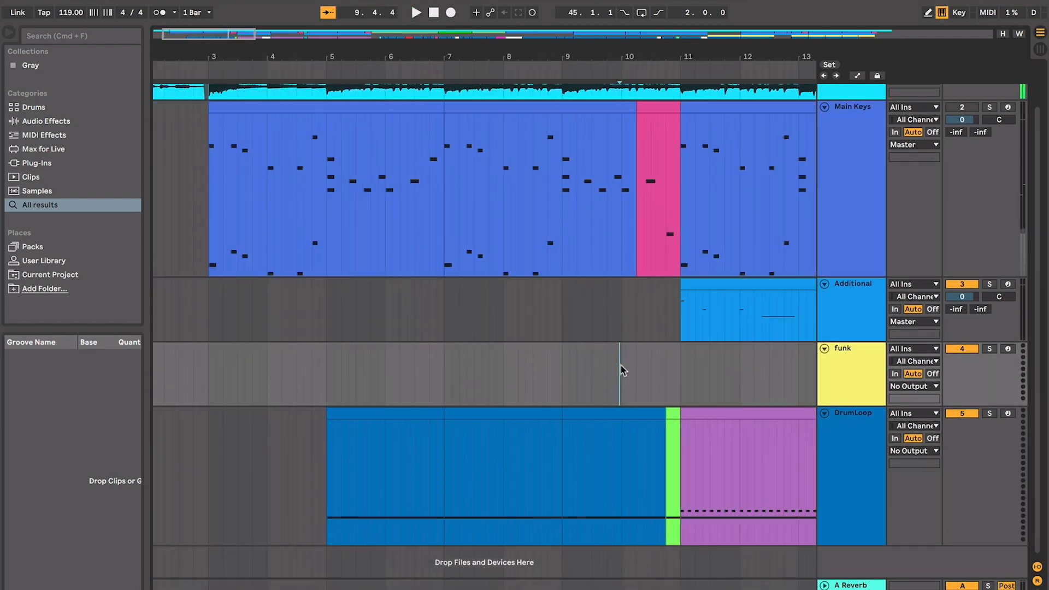
{"action": "left_click", "coordinate": [836, 458]}
{"action": "left_click", "coordinate": [538, 423]}
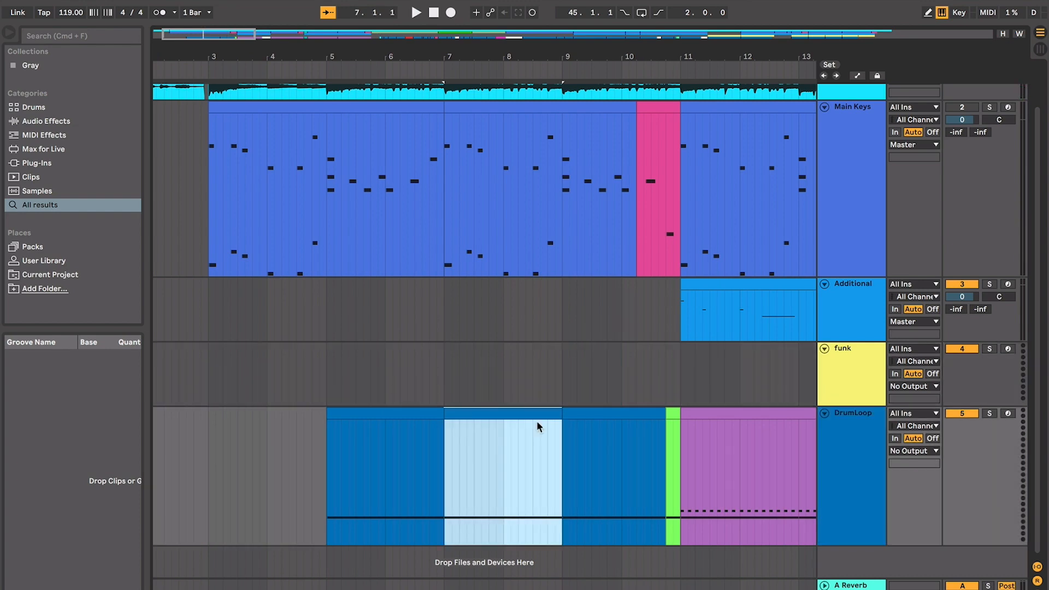
{"action": "key", "text": "minus"}
{"action": "scroll", "coordinate": [552, 423], "scroll_direction": "up", "scroll_amount": 3}
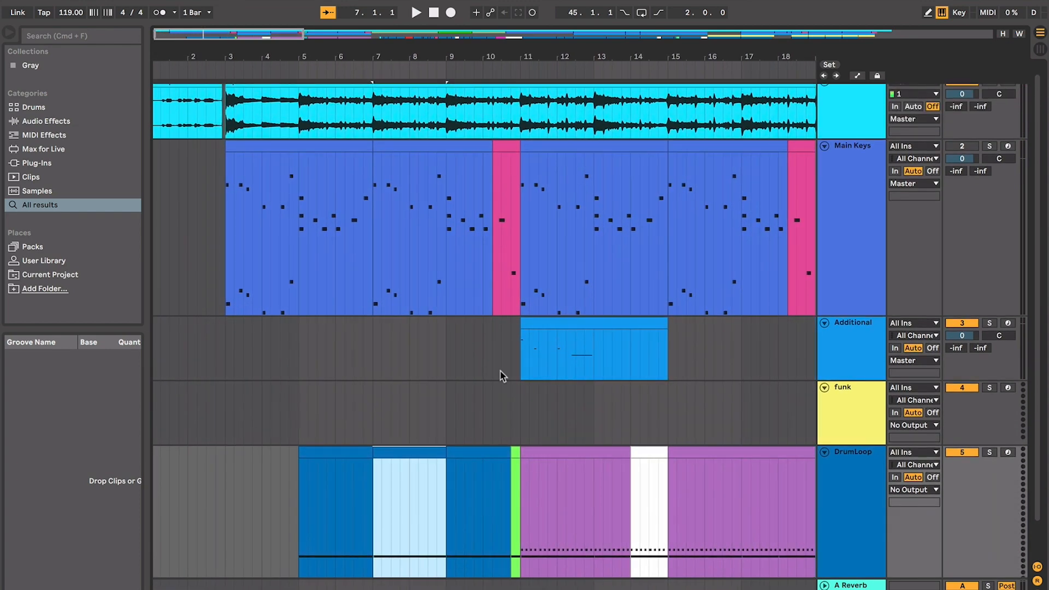
Step: Move the DrumLoop track directly below the Main Keys track
{"action": "left_click", "coordinate": [840, 513]}
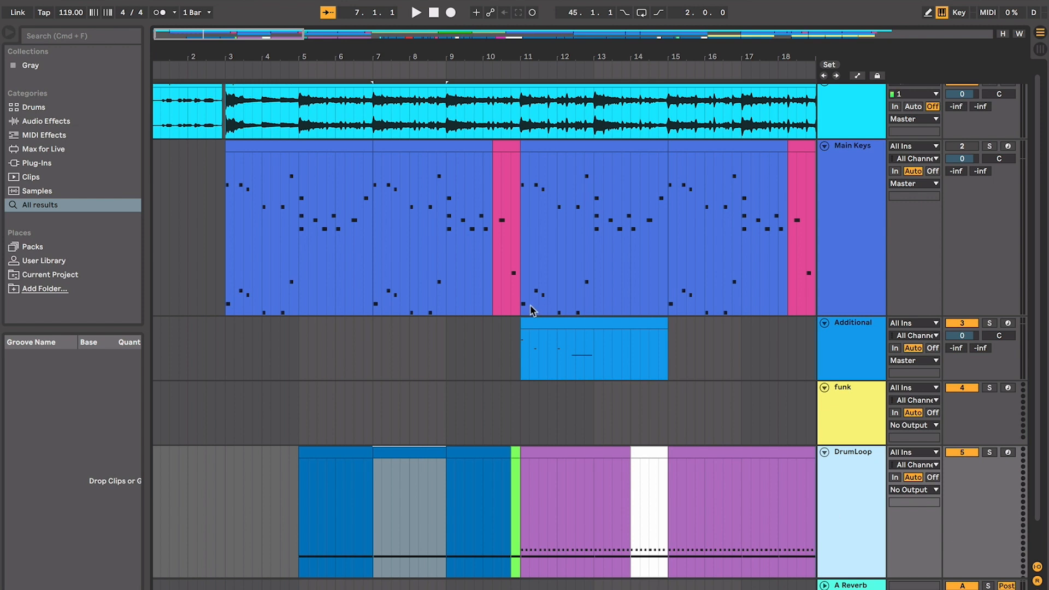
{"action": "left_click", "coordinate": [323, 144]}
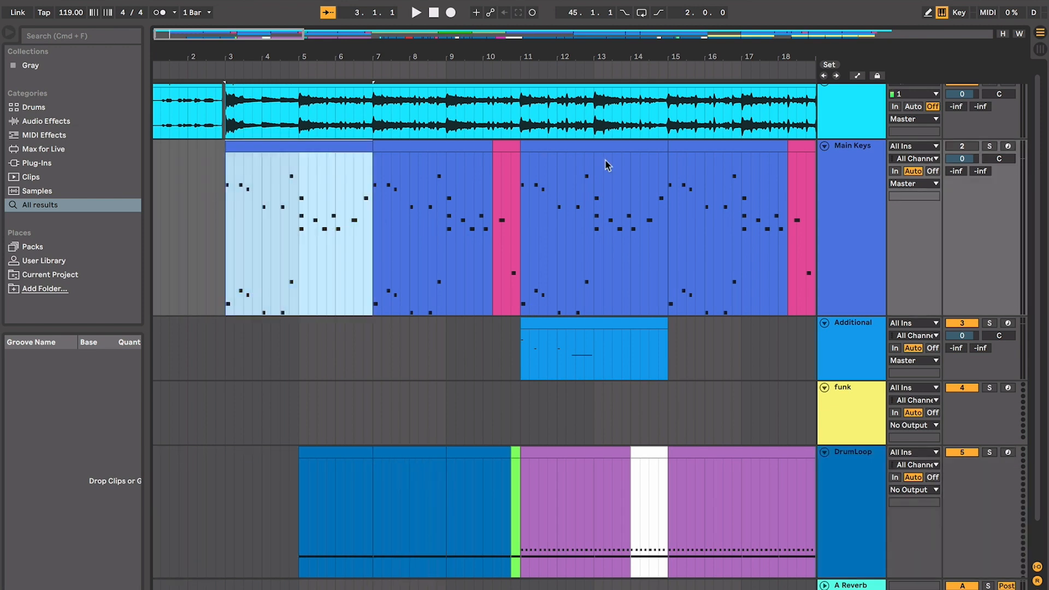
{"action": "left_click", "coordinate": [823, 229]}
{"action": "left_click", "coordinate": [840, 511]}
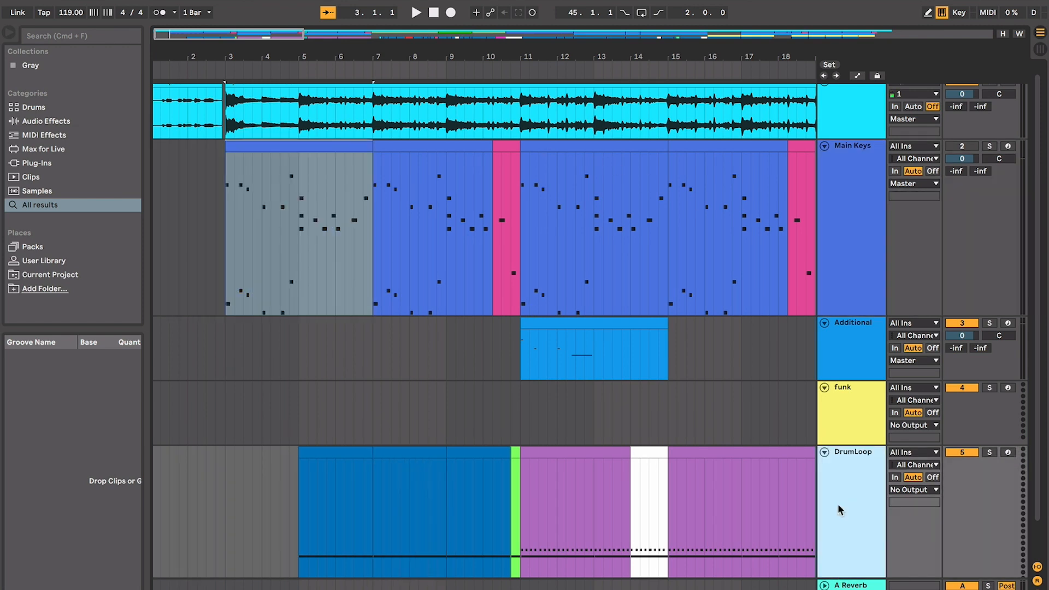
{"action": "left_click_drag", "start_coordinate": [846, 497], "coordinate": [833, 325]}
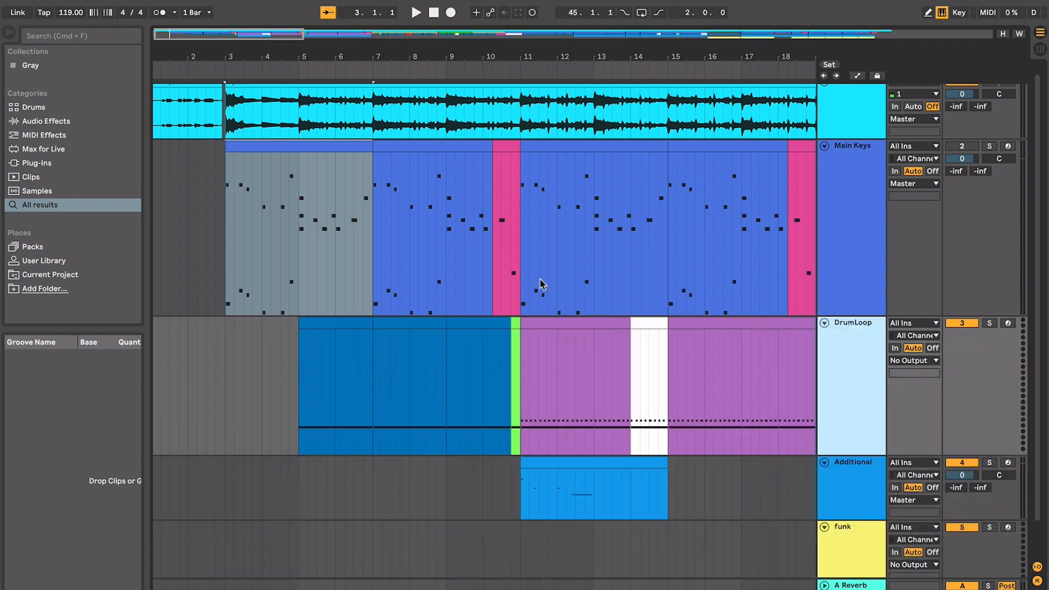
Step: Inspect the DrumLoop clips between bars 5 and 11, finishing with the clip at bar 7 selected
{"action": "left_click", "coordinate": [530, 320]}
{"action": "left_click", "coordinate": [481, 313]}
{"action": "left_click", "coordinate": [464, 319]}
{"action": "left_click", "coordinate": [387, 320]}
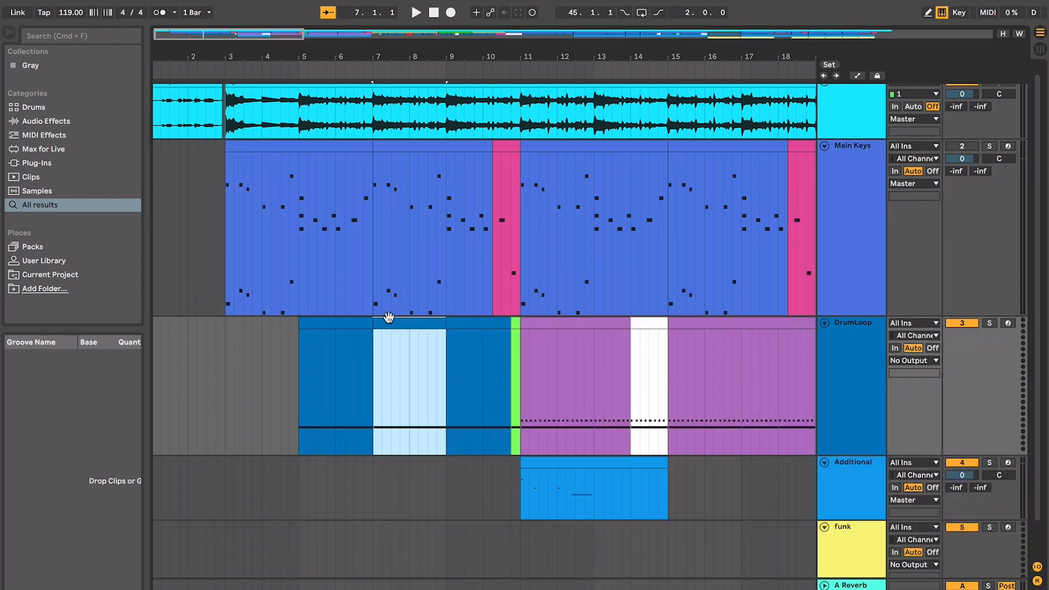
{"action": "left_click", "coordinate": [333, 321]}
{"action": "left_click", "coordinate": [425, 327]}
{"action": "left_click", "coordinate": [471, 327]}
{"action": "left_click", "coordinate": [402, 328]}
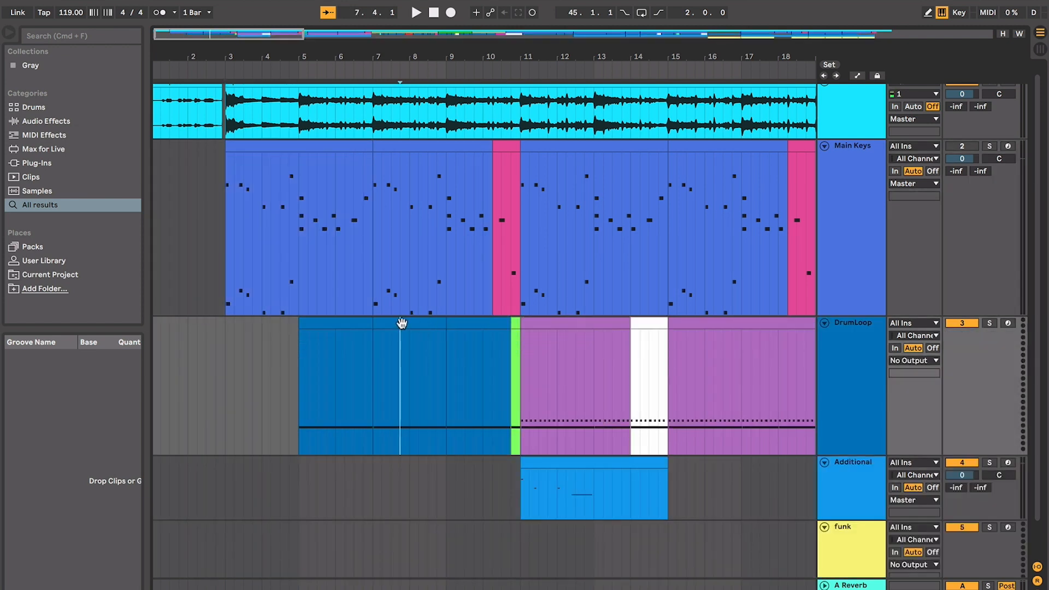
{"action": "left_click", "coordinate": [403, 322]}
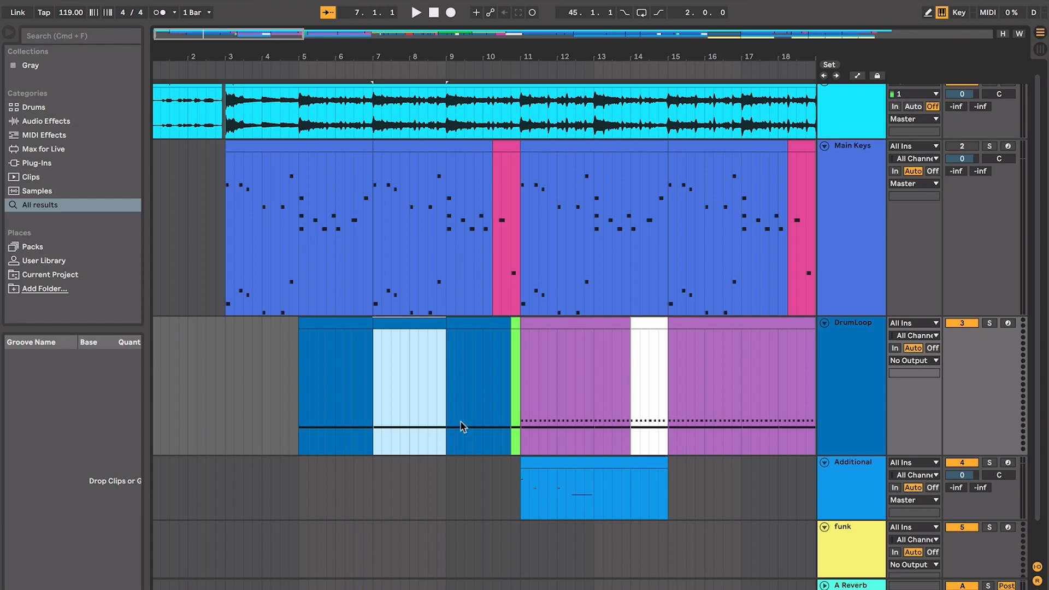
Step: Select the first Main Keys clip, spanning bars 3 to 7, and examine its notes
{"action": "left_click", "coordinate": [264, 164]}
{"action": "left_click", "coordinate": [267, 146]}
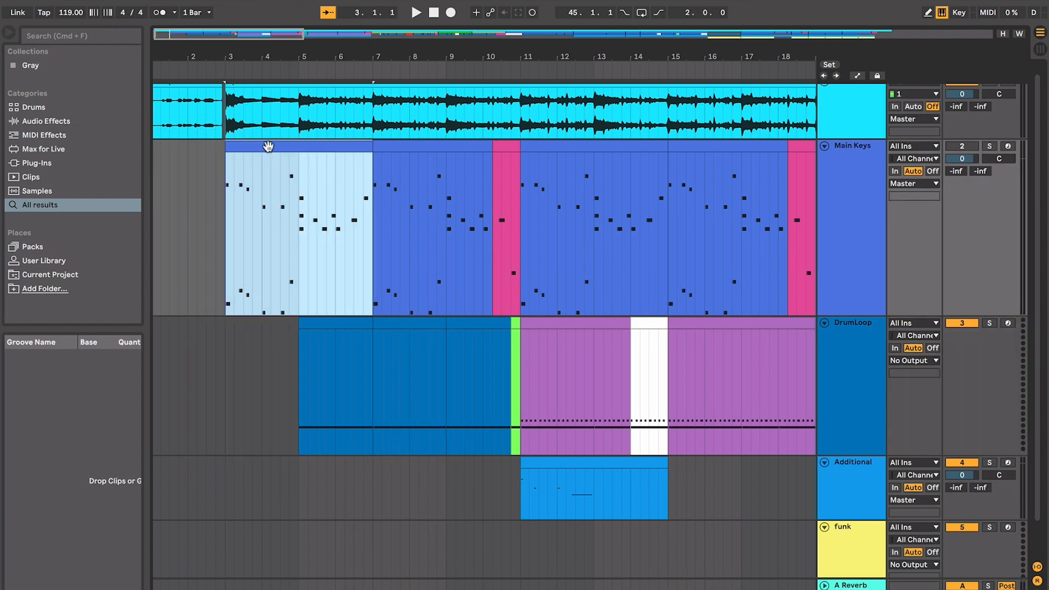
{"action": "key", "text": "plus"}
{"action": "scroll", "coordinate": [268, 146], "scroll_direction": "left", "scroll_amount": 3}
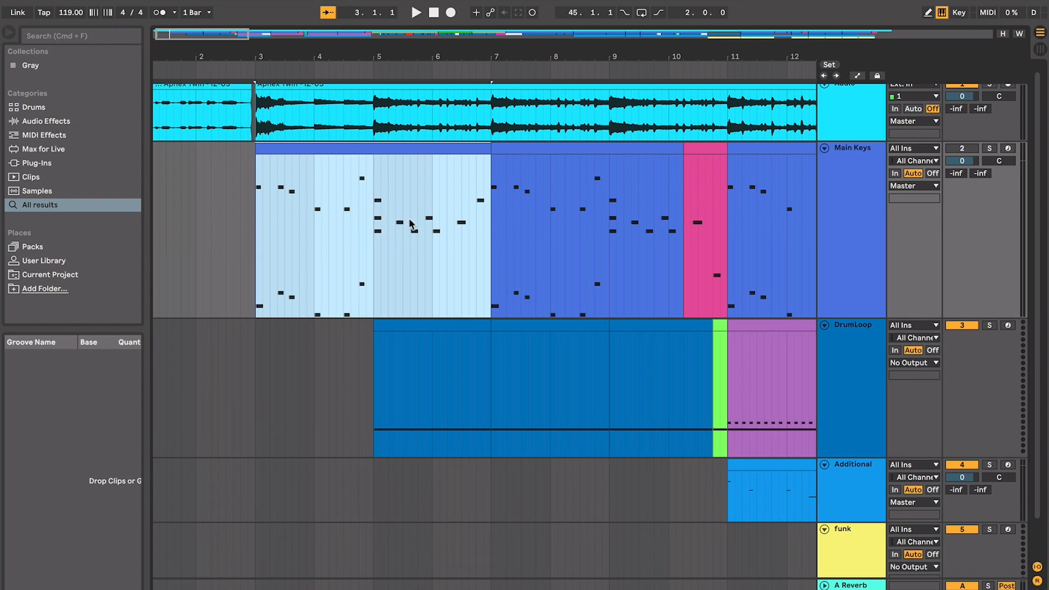
{"action": "scroll", "coordinate": [440, 202], "scroll_direction": "right", "scroll_amount": 2}
{"action": "scroll", "coordinate": [440, 202], "scroll_direction": "up", "scroll_amount": 1}
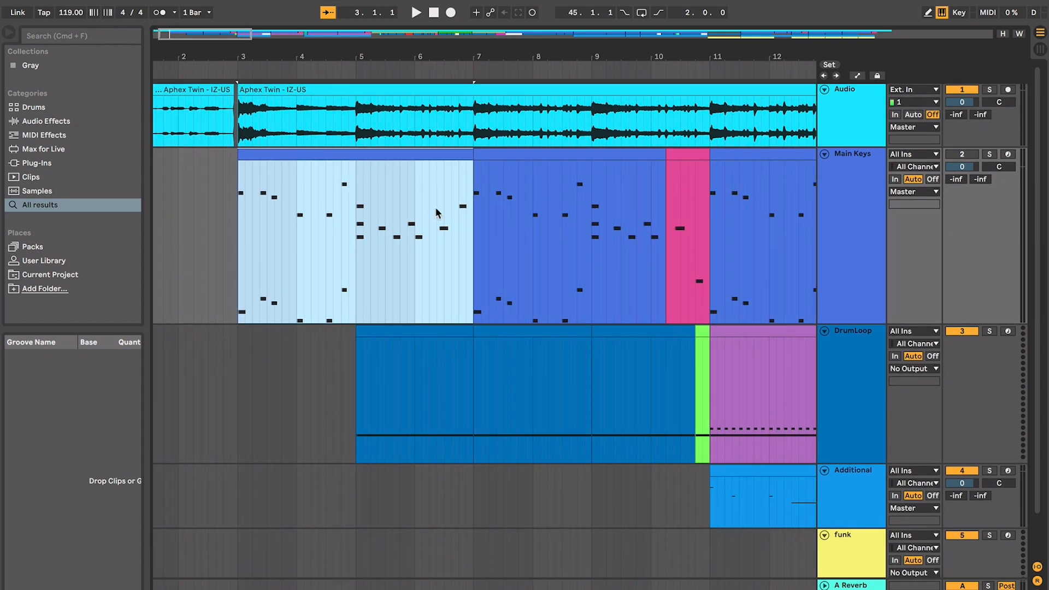
{"action": "scroll", "coordinate": [429, 259], "scroll_direction": "right", "scroll_amount": 3}
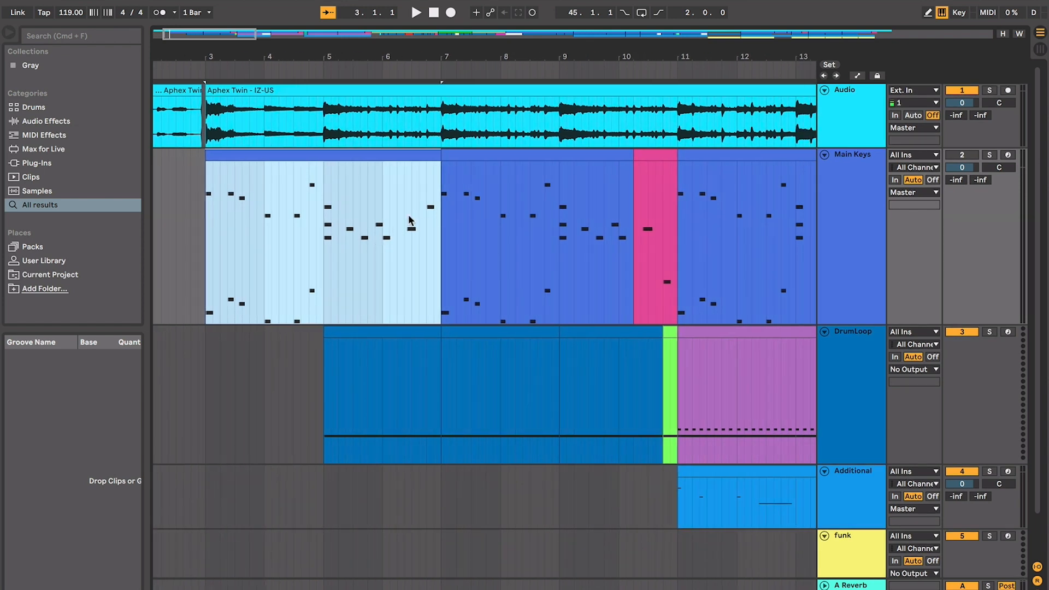
Step: Play the arrangement from bar 3 through the end of bar 10 and select the pink Main Keys clip there
{"action": "left_click", "coordinate": [323, 220]}
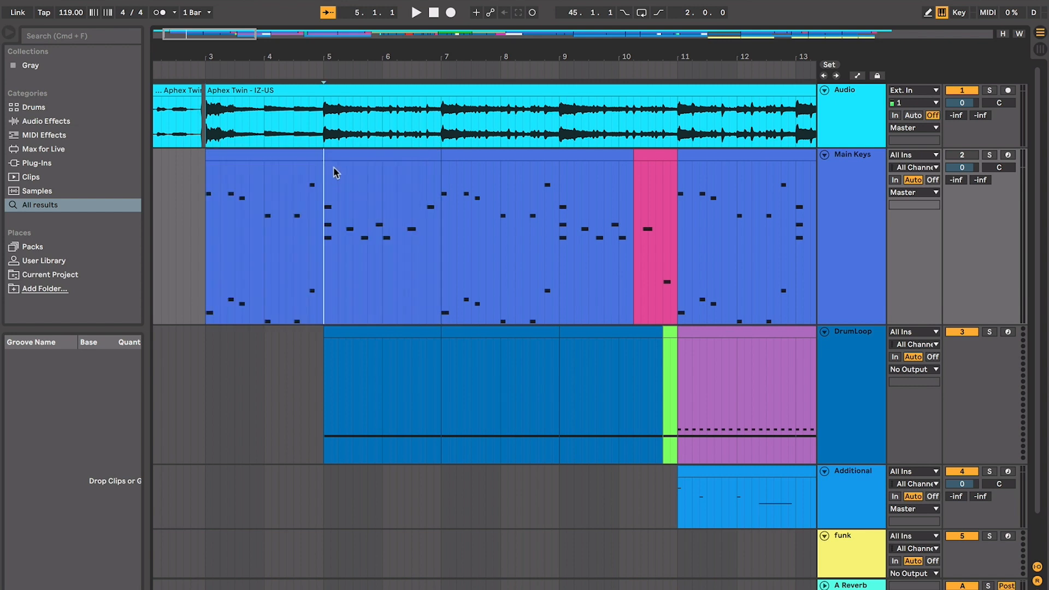
{"action": "left_click", "coordinate": [334, 157]}
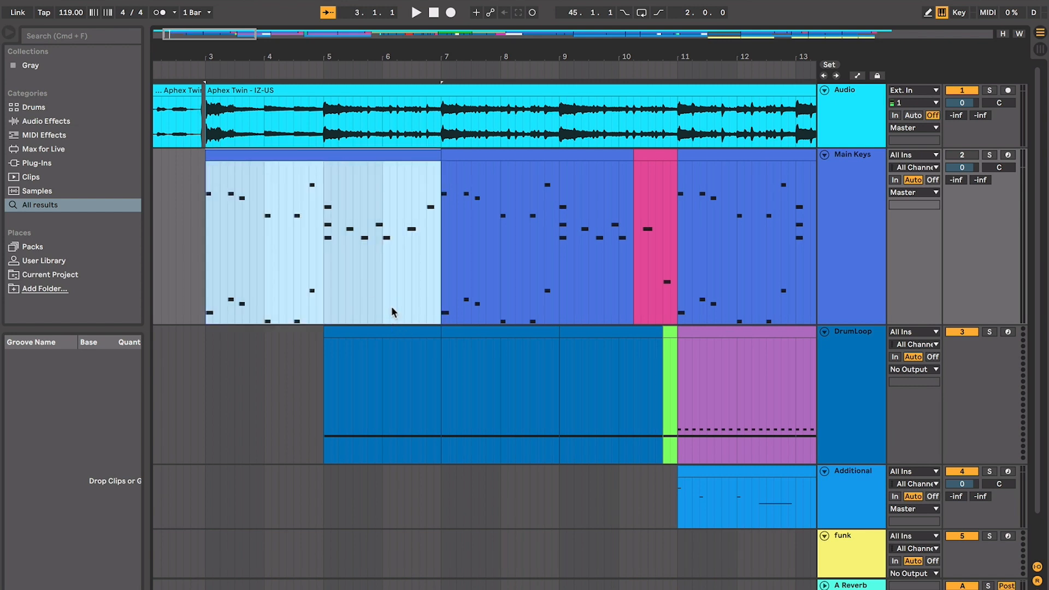
{"action": "key", "text": "space"}
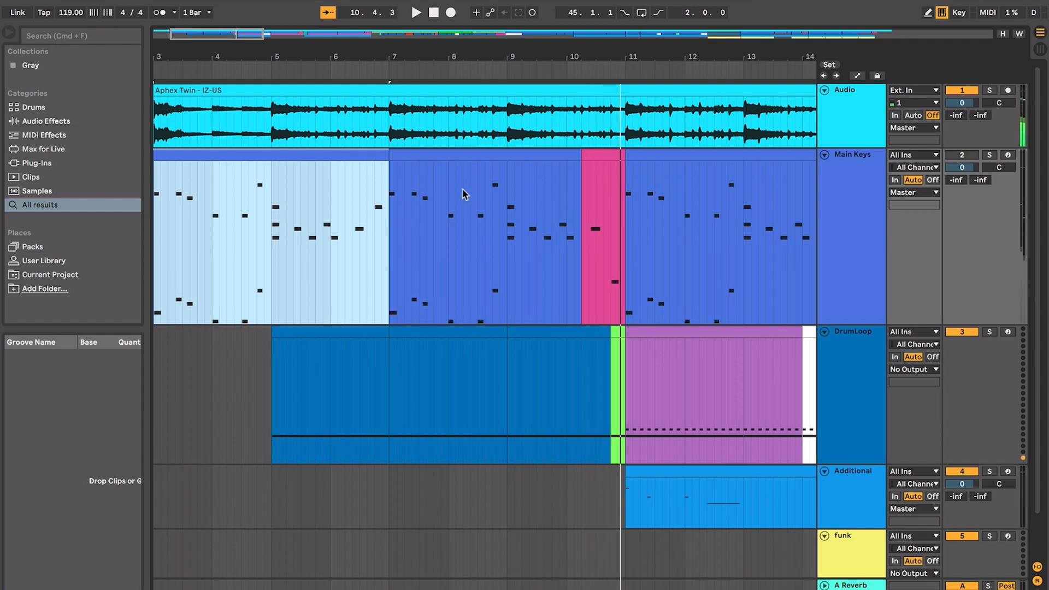
{"action": "key", "text": "space"}
{"action": "left_click", "coordinate": [599, 159]}
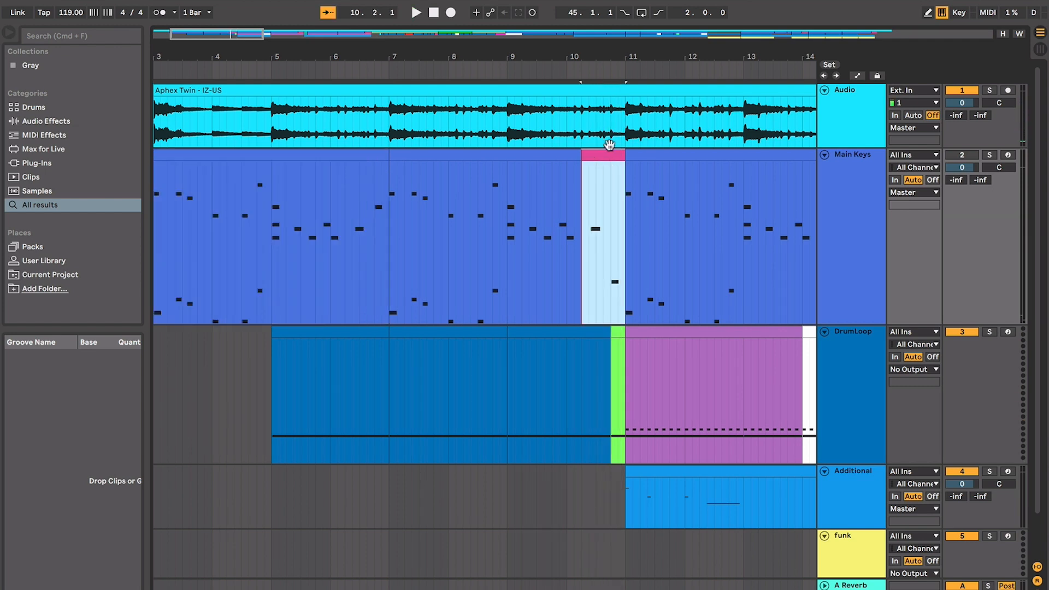
Step: Step through the Main Keys clips and play the arrangement from the pink clip in bar 10
{"action": "left_click", "coordinate": [340, 156]}
{"action": "left_click", "coordinate": [472, 154]}
{"action": "left_click", "coordinate": [594, 153]}
{"action": "key", "text": "space"}
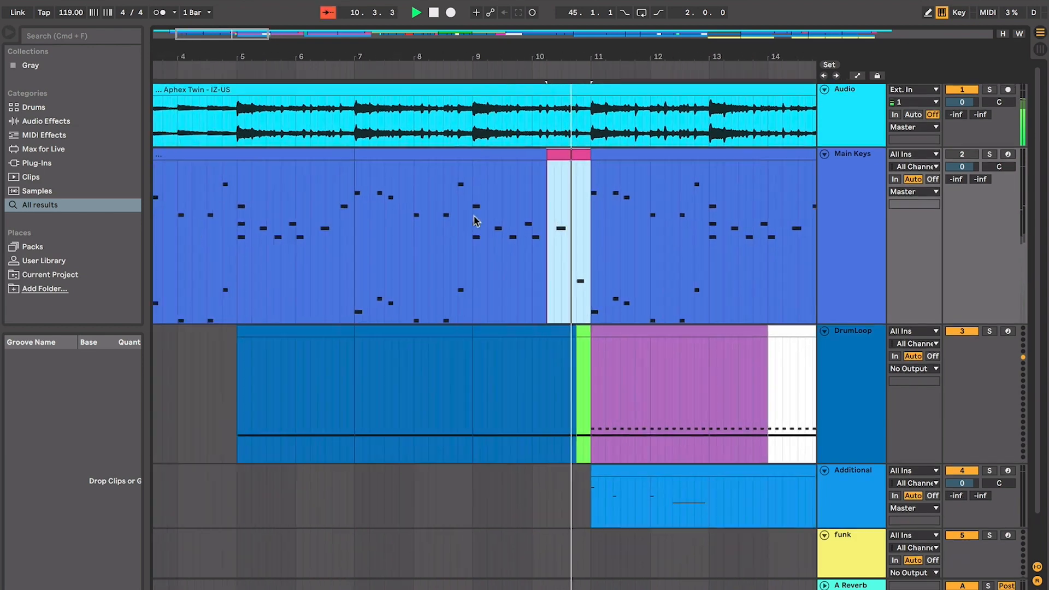
Step: Play from bar 6 for comparison, replay the pink Main Keys clip up to bar 11, and leave that clip selected
{"action": "left_click", "coordinate": [364, 224]}
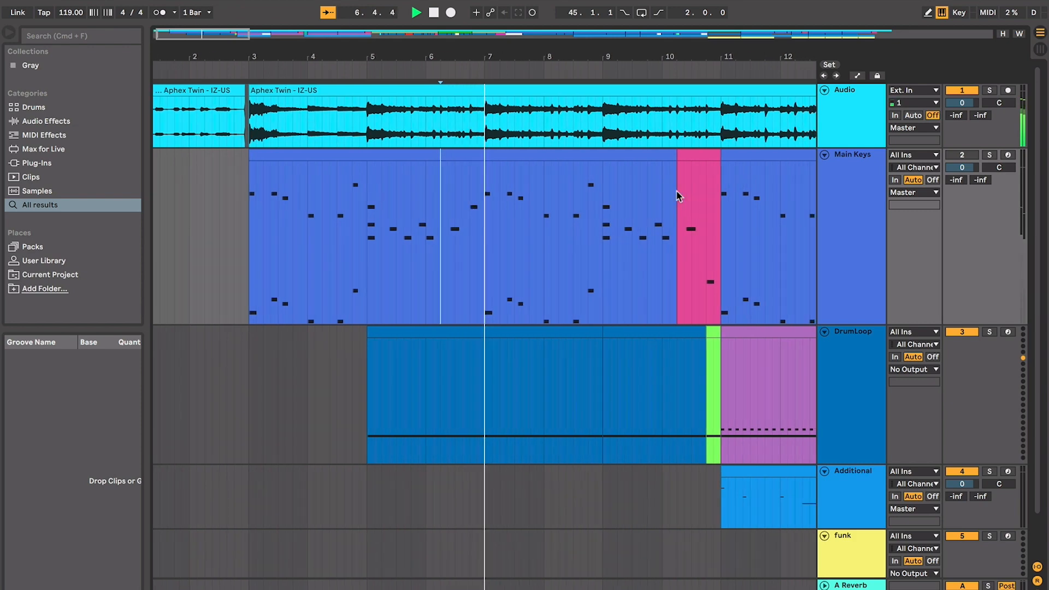
{"action": "key", "text": "space"}
{"action": "left_click", "coordinate": [690, 173]}
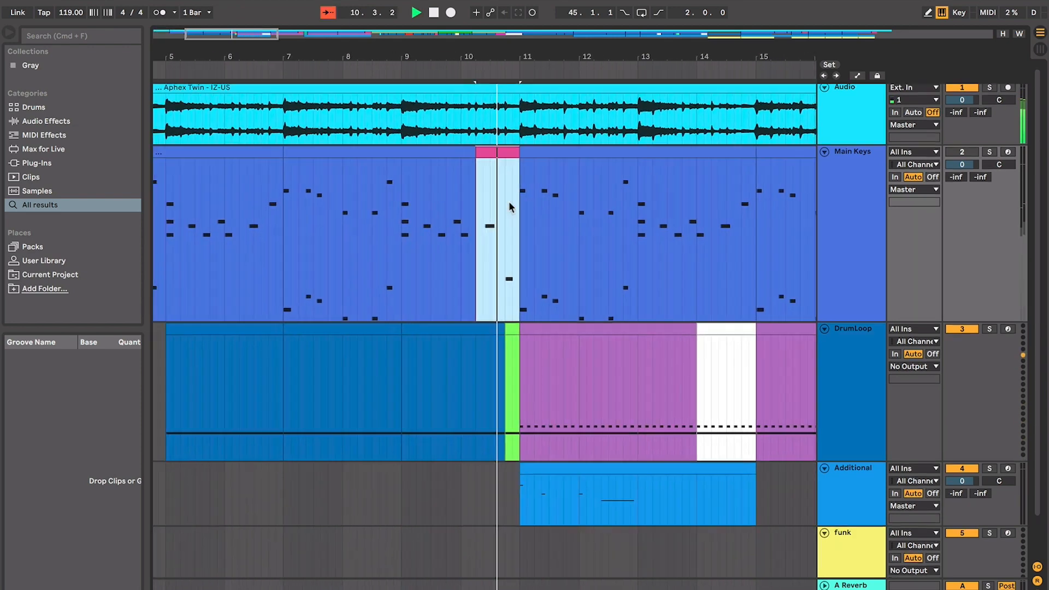
{"action": "scroll", "coordinate": [510, 206], "scroll_direction": "left", "scroll_amount": 5}
{"action": "key", "text": "space"}
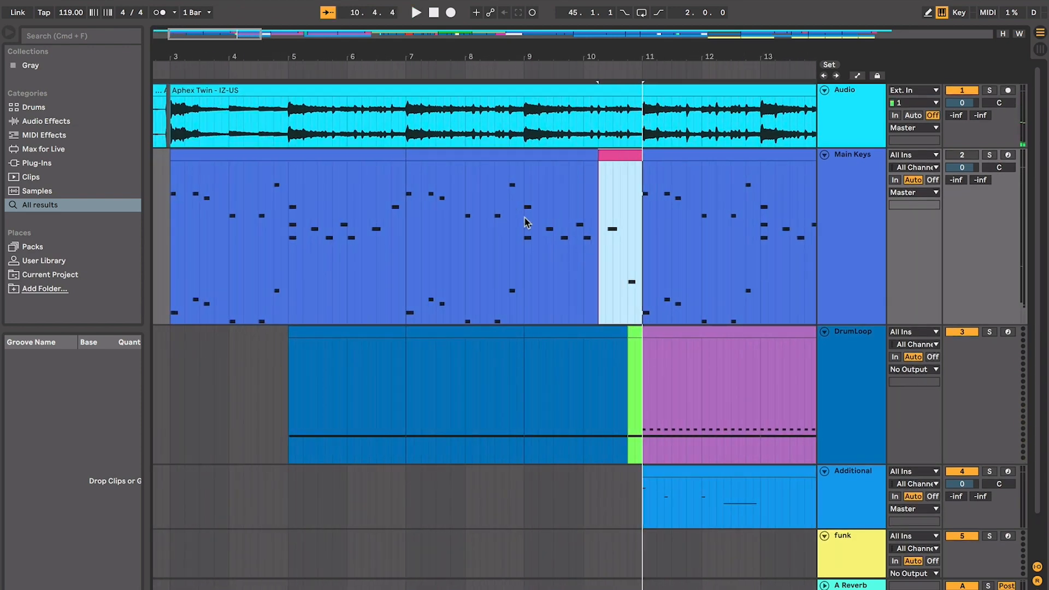
{"action": "left_click", "coordinate": [613, 217]}
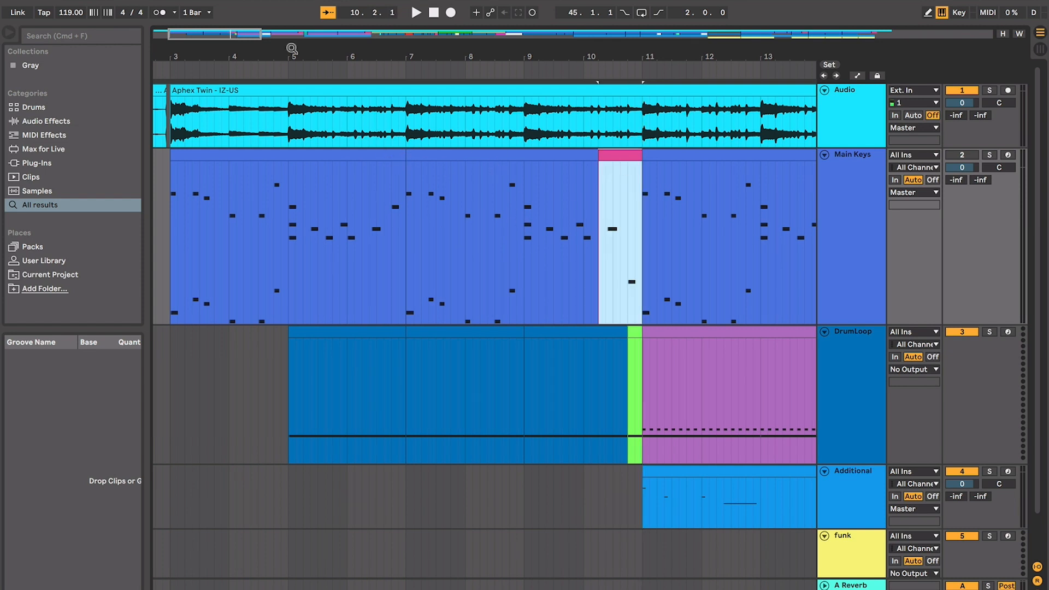
Step: Select the blue Main Keys clip starting at bar 7 and compare it with the pink clip that follows
{"action": "scroll", "coordinate": [435, 251], "scroll_direction": "right", "scroll_amount": 2}
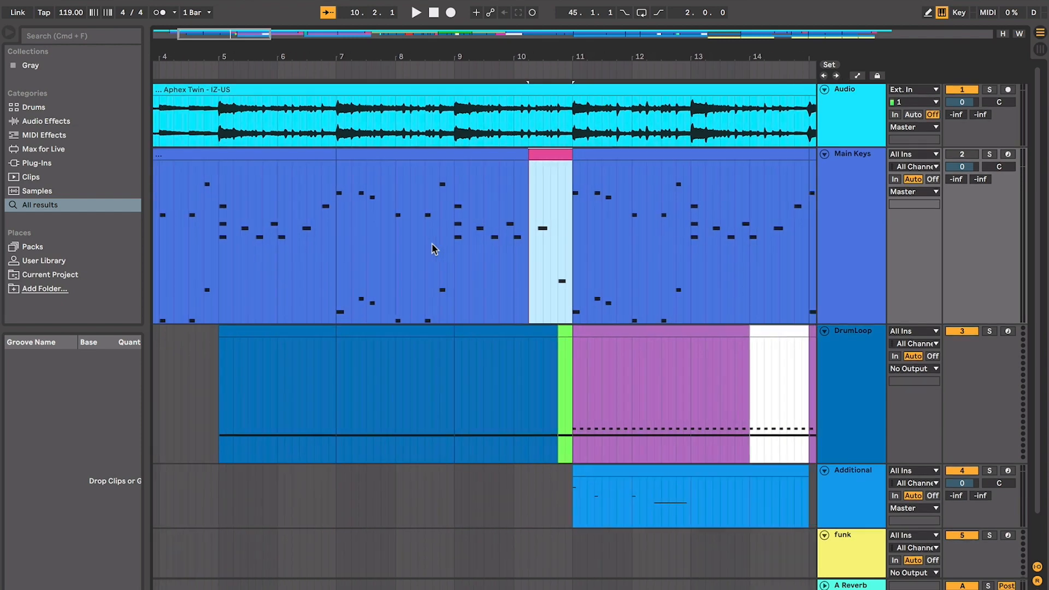
{"action": "left_click", "coordinate": [319, 155]}
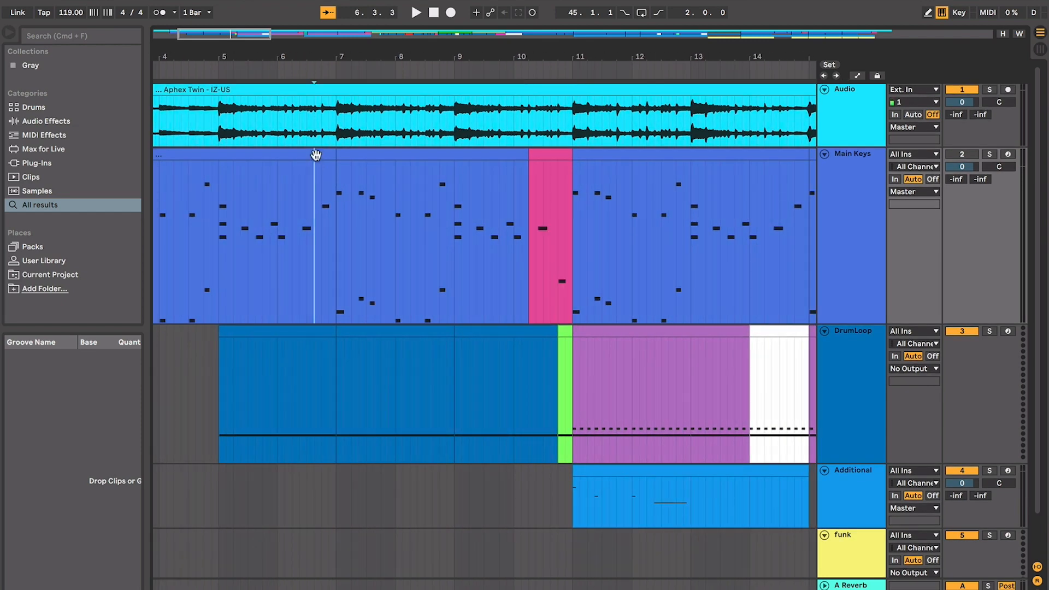
{"action": "left_click", "coordinate": [453, 156]}
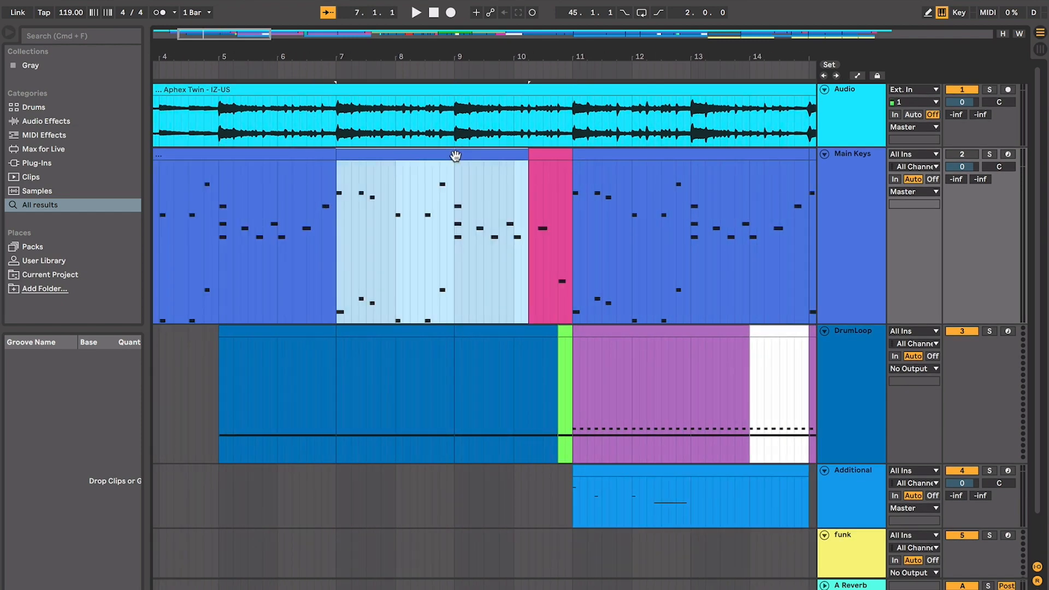
{"action": "scroll", "coordinate": [497, 329], "scroll_direction": "up", "scroll_amount": 3}
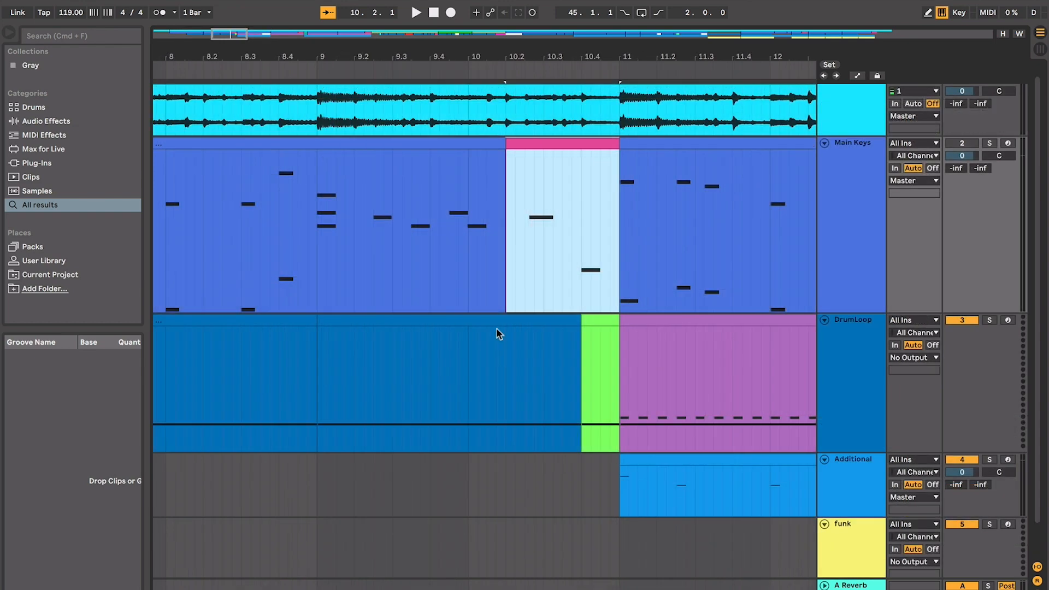
Step: Select the DrumLoop clip starting at bar 9, followed by the green clip at 10.4, to compare their lengths
{"action": "left_click", "coordinate": [497, 329]}
{"action": "left_click", "coordinate": [497, 324]}
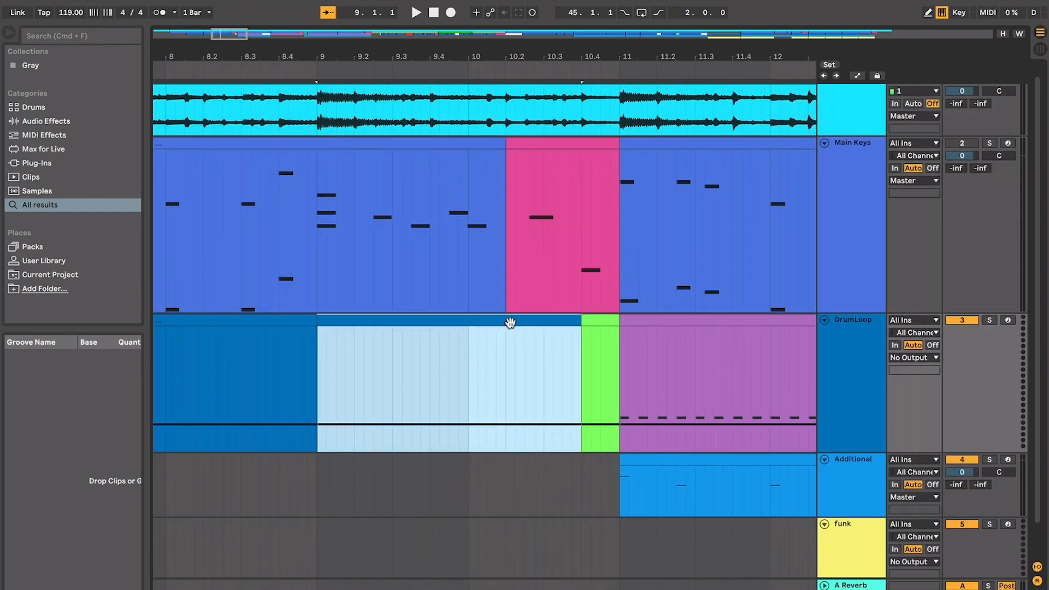
{"action": "left_click", "coordinate": [601, 325]}
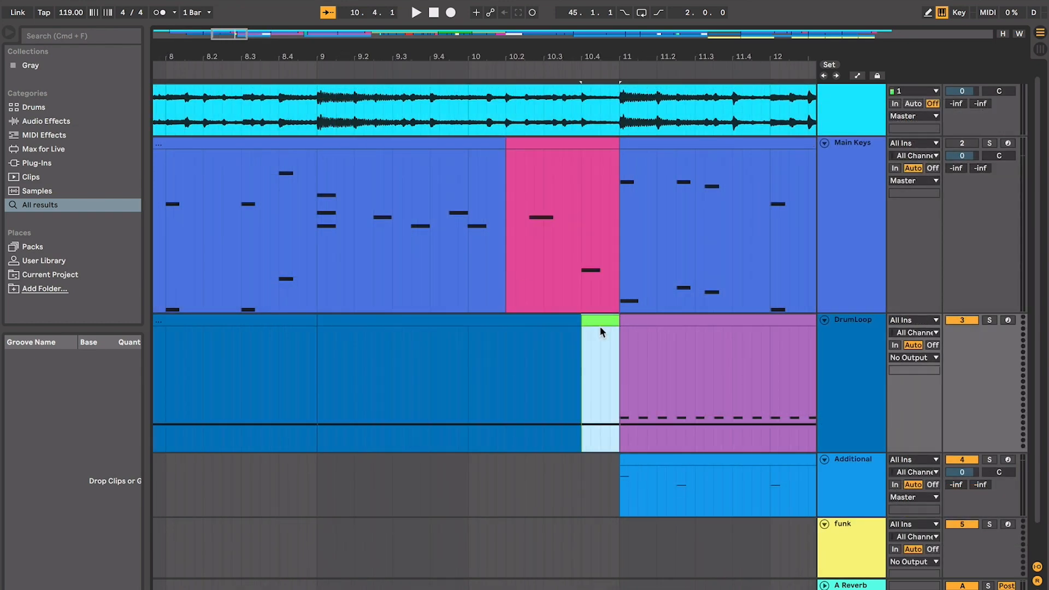
Step: Play from the end of bar 8 into the green DrumLoop clip, and replay from that clip into bar 11
{"action": "left_click", "coordinate": [310, 252]}
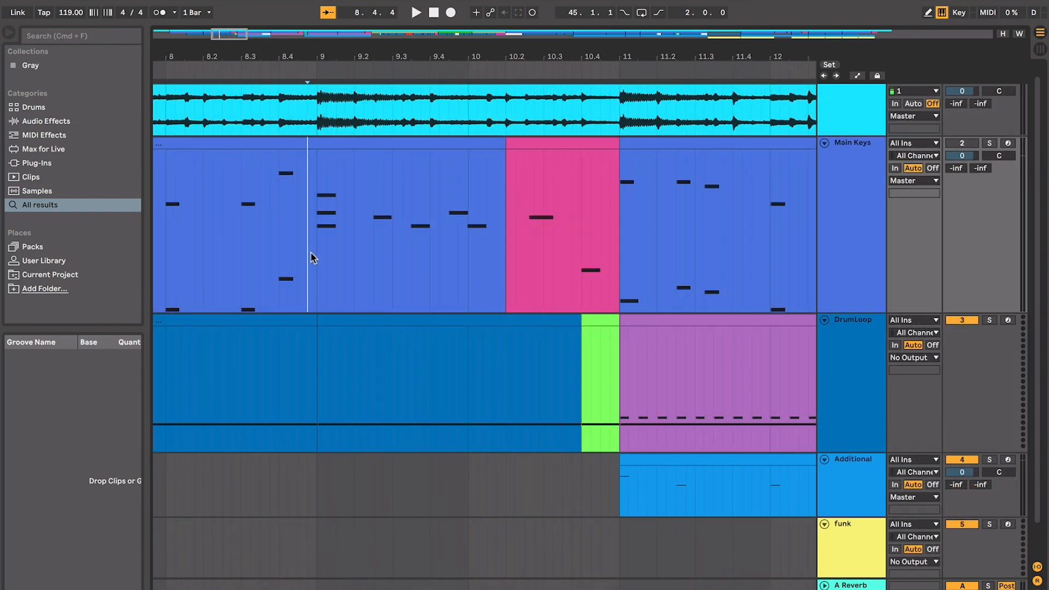
{"action": "key", "text": "space"}
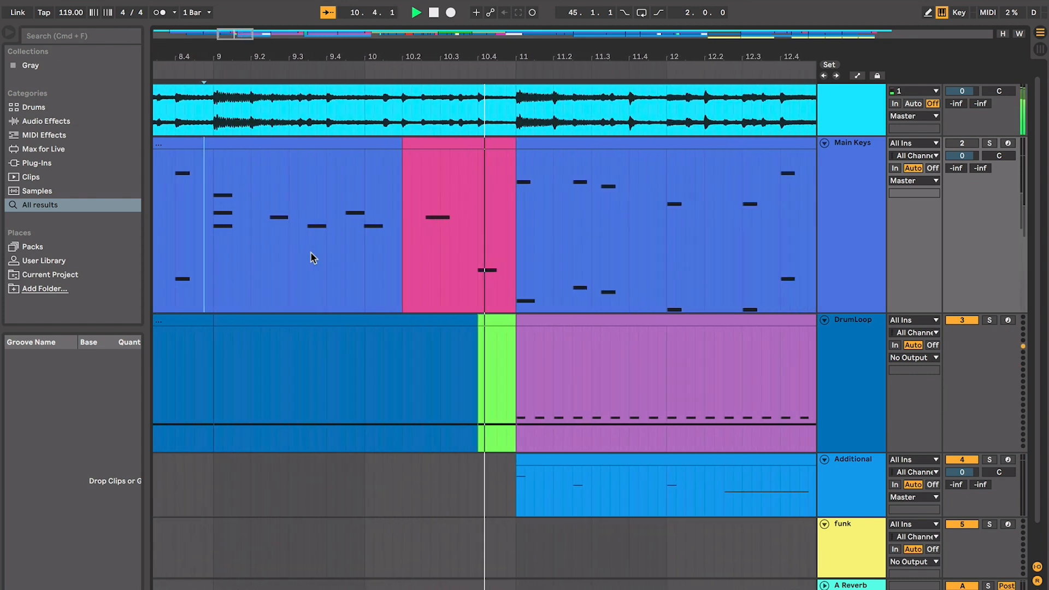
{"action": "key", "text": "space"}
{"action": "left_click", "coordinate": [446, 318]}
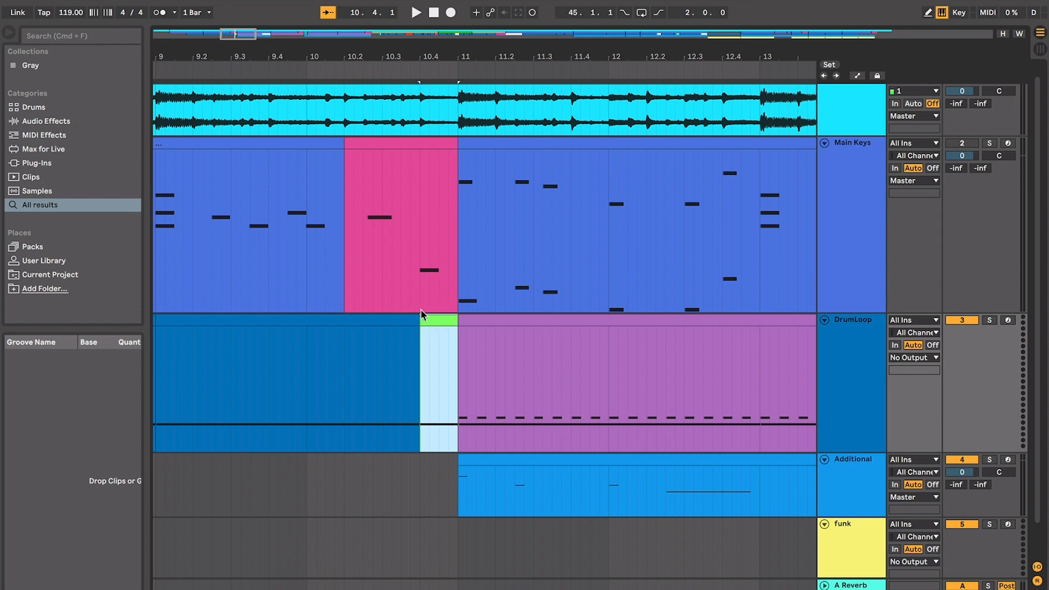
{"action": "key", "text": "space"}
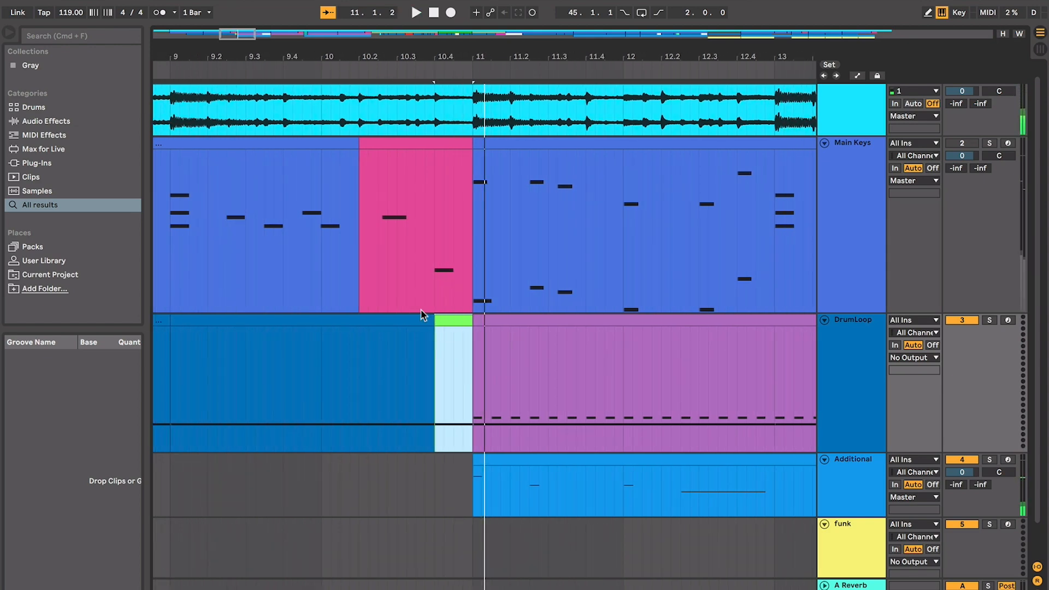
Step: Select the Main Keys clip spanning bars 3 to 7 and compare it with the clips leading up to bar 11
{"action": "scroll", "coordinate": [458, 344], "scroll_direction": "down", "scroll_amount": 2}
{"action": "scroll", "coordinate": [458, 345], "scroll_direction": "right", "scroll_amount": 3}
{"action": "scroll", "coordinate": [448, 334], "scroll_direction": "up", "scroll_amount": 3}
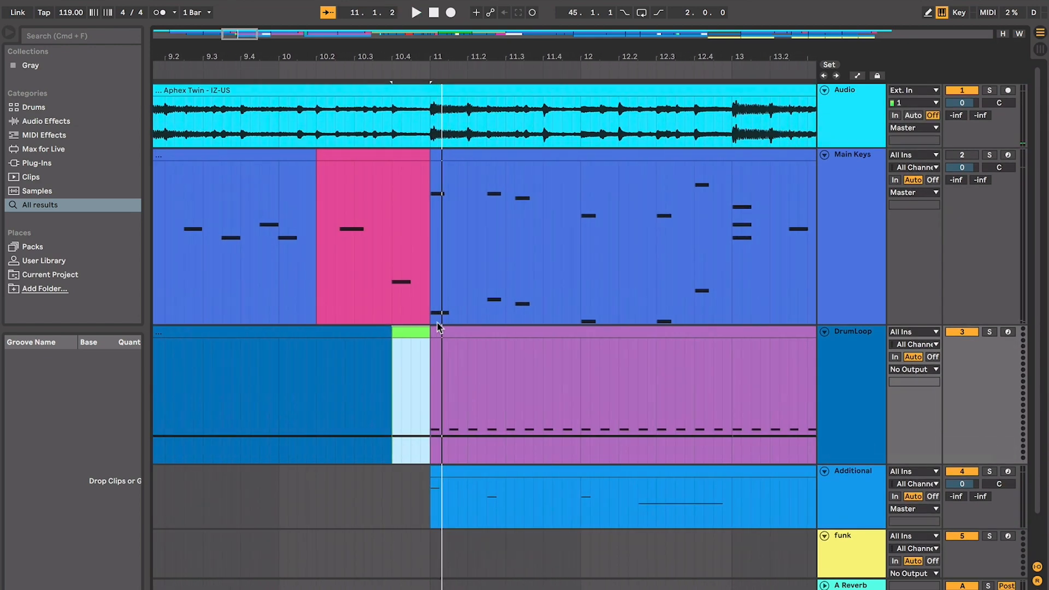
{"action": "key", "text": "minus"}
{"action": "key", "text": "minus"}
{"action": "scroll", "coordinate": [380, 323], "scroll_direction": "left", "scroll_amount": 5}
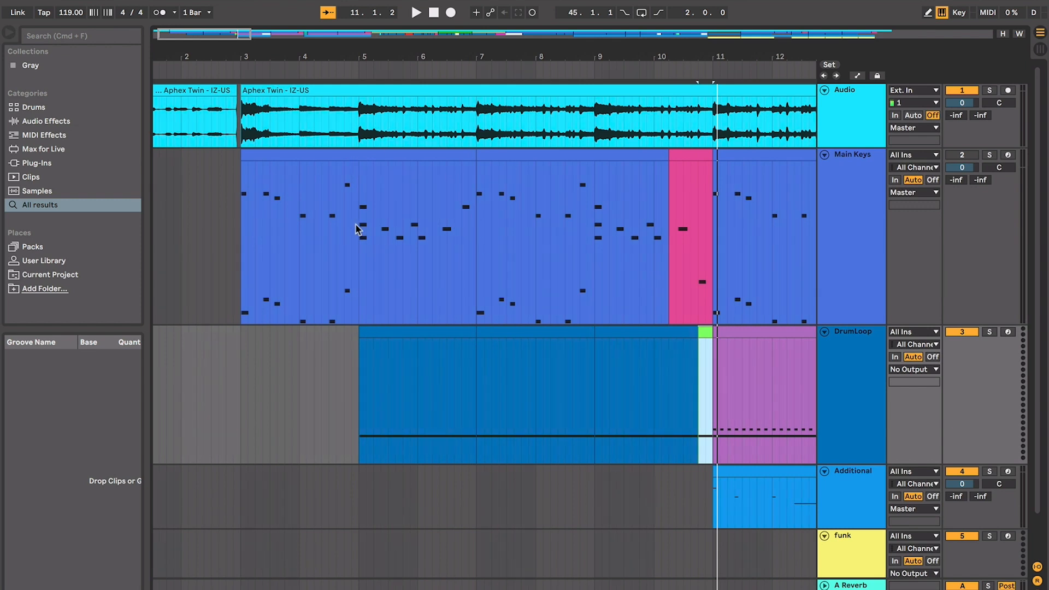
{"action": "left_click", "coordinate": [351, 170]}
{"action": "left_click", "coordinate": [358, 155]}
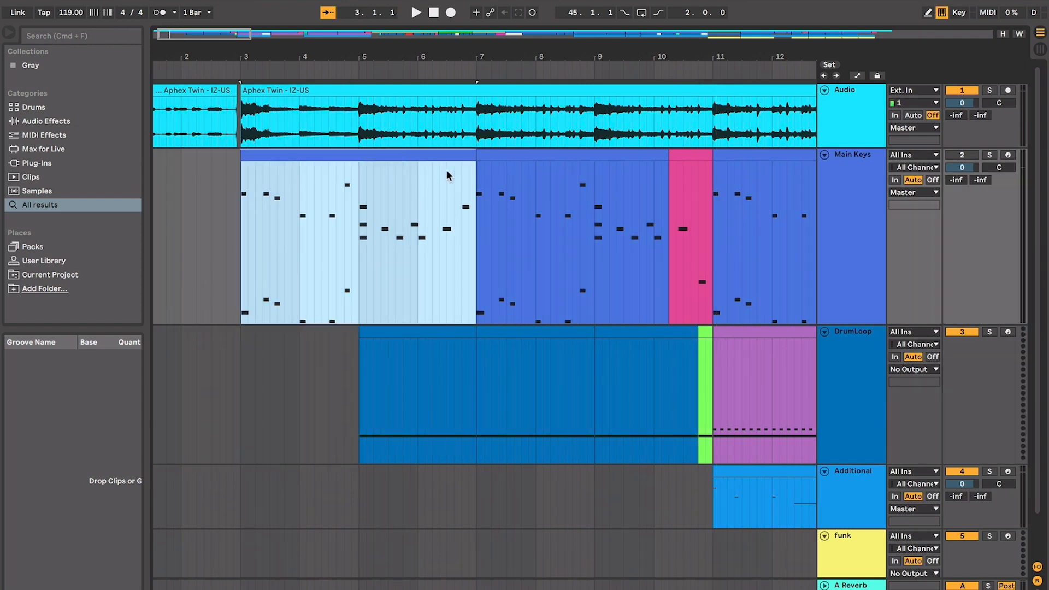
{"action": "scroll", "coordinate": [572, 172], "scroll_direction": "right", "scroll_amount": 2}
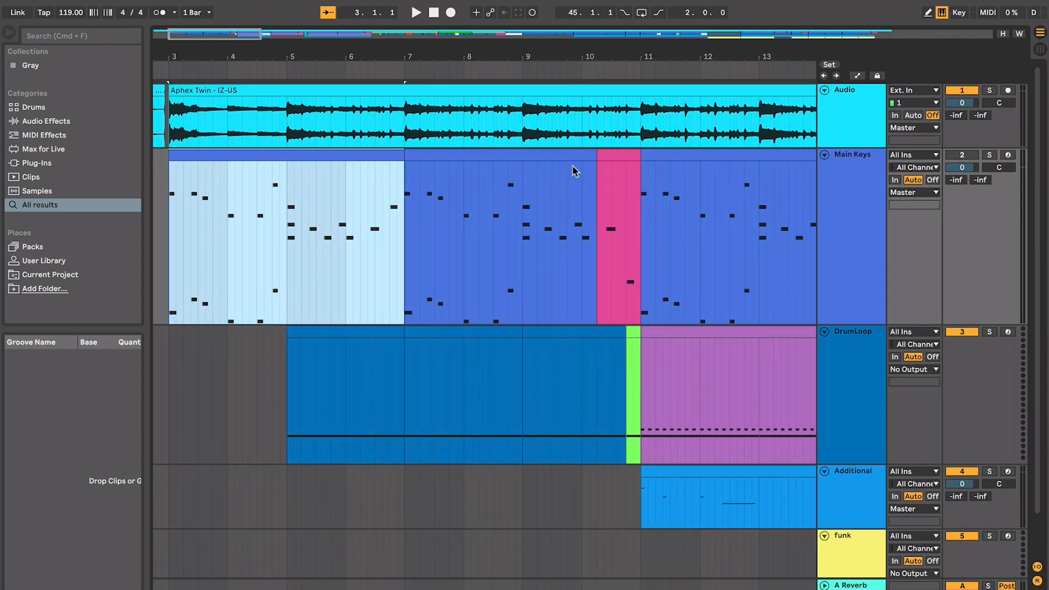
{"action": "left_click", "coordinate": [353, 170]}
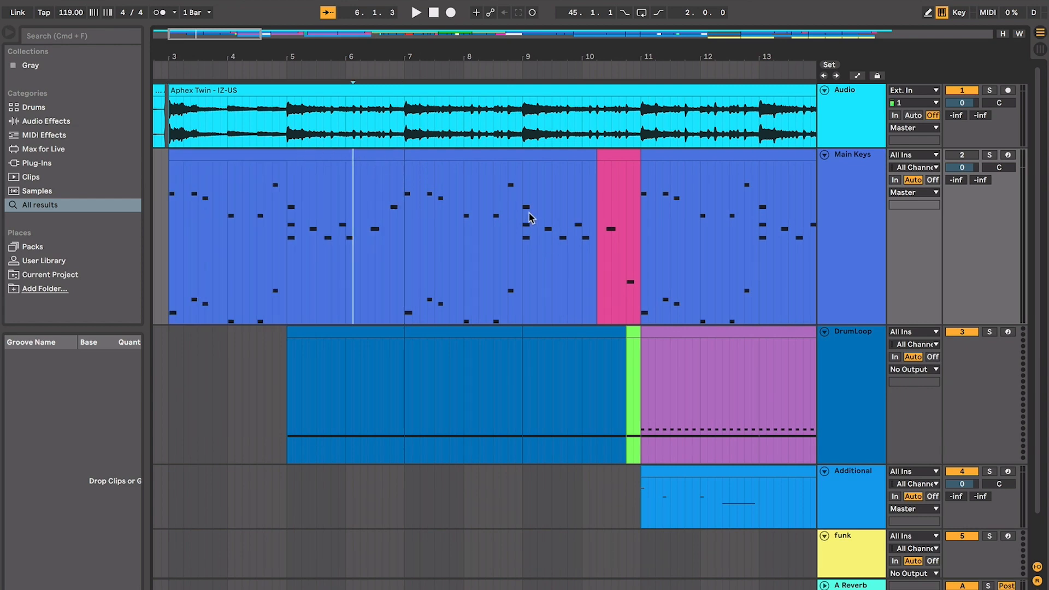
Step: Place the insertion marker at 10.3 in the pink Main Keys clip and examine the transition into bar 11 up close
{"action": "scroll", "coordinate": [498, 225], "scroll_direction": "right", "scroll_amount": 3}
{"action": "left_click", "coordinate": [501, 226]}
{"action": "key", "text": "plus"}
{"action": "key", "text": "plus"}
{"action": "key", "text": "plus"}
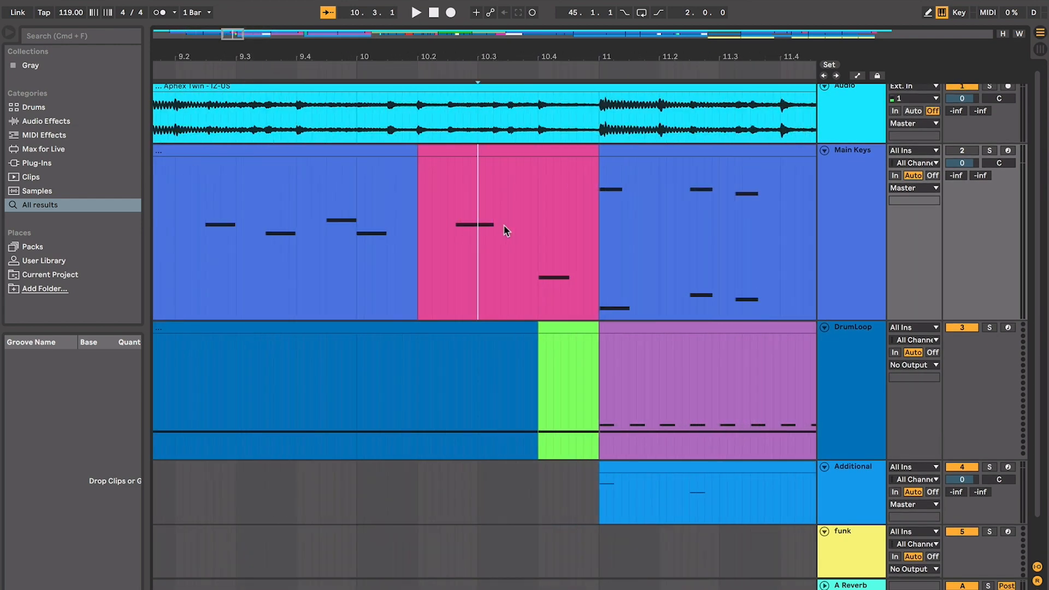
{"action": "scroll", "coordinate": [507, 231], "scroll_direction": "right", "scroll_amount": 5}
{"action": "scroll", "coordinate": [480, 235], "scroll_direction": "down", "scroll_amount": 2}
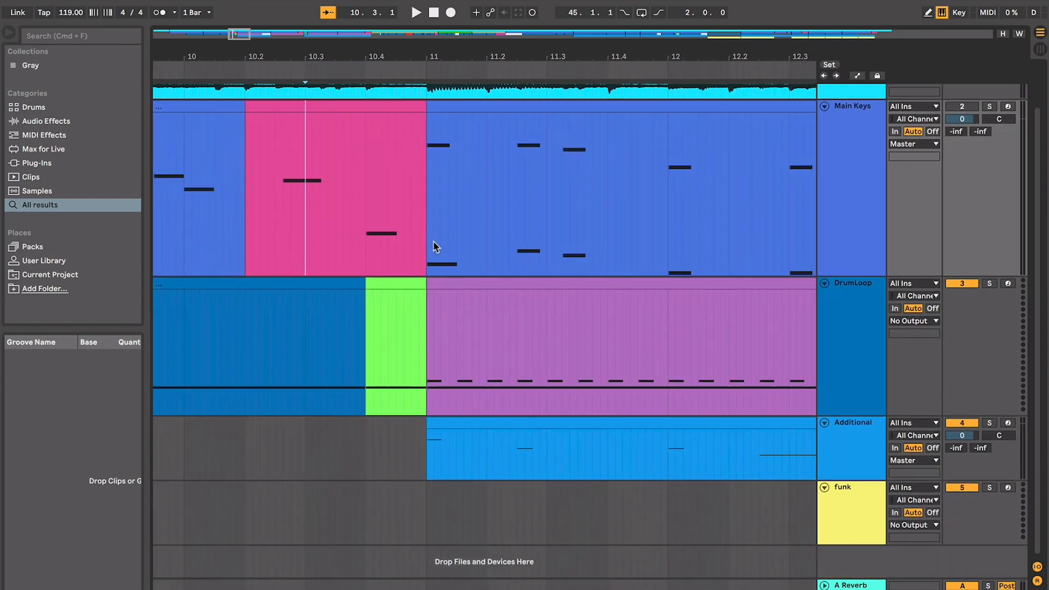
Step: Select the Additional track's clip spanning bars 11 to 15 and view it against the surrounding clips
{"action": "left_click", "coordinate": [534, 419]}
{"action": "key", "text": "minus"}
{"action": "key", "text": "minus"}
{"action": "key", "text": "minus"}
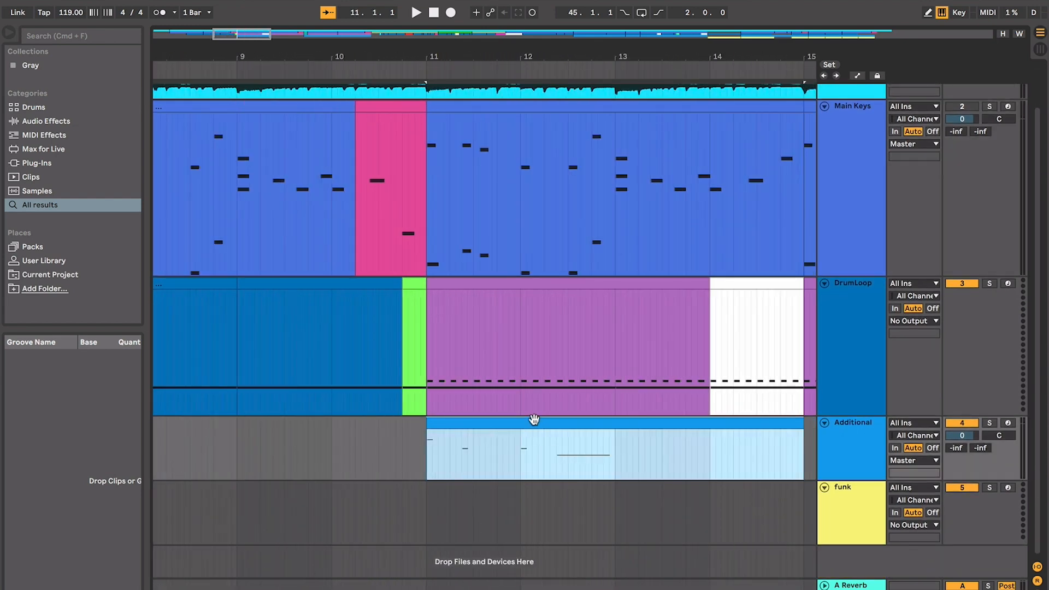
Step: Play the arrangement from 10.4, at the last note of the pink Main Keys clip
{"action": "left_click", "coordinate": [389, 253]}
{"action": "key", "text": "plus"}
{"action": "key", "text": "plus"}
{"action": "key", "text": "plus"}
{"action": "key", "text": "space"}
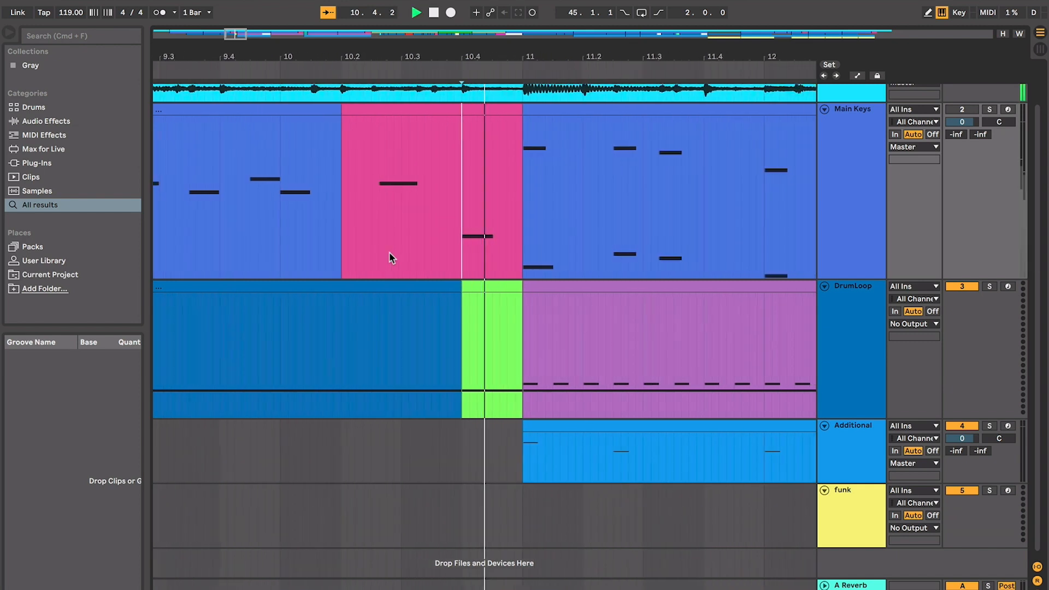
Step: Toggle the Additional track's activator off and replay the transition from 10.4 into bar 11
{"action": "key", "text": "minus"}
{"action": "key", "text": "minus"}
{"action": "key", "text": "minus"}
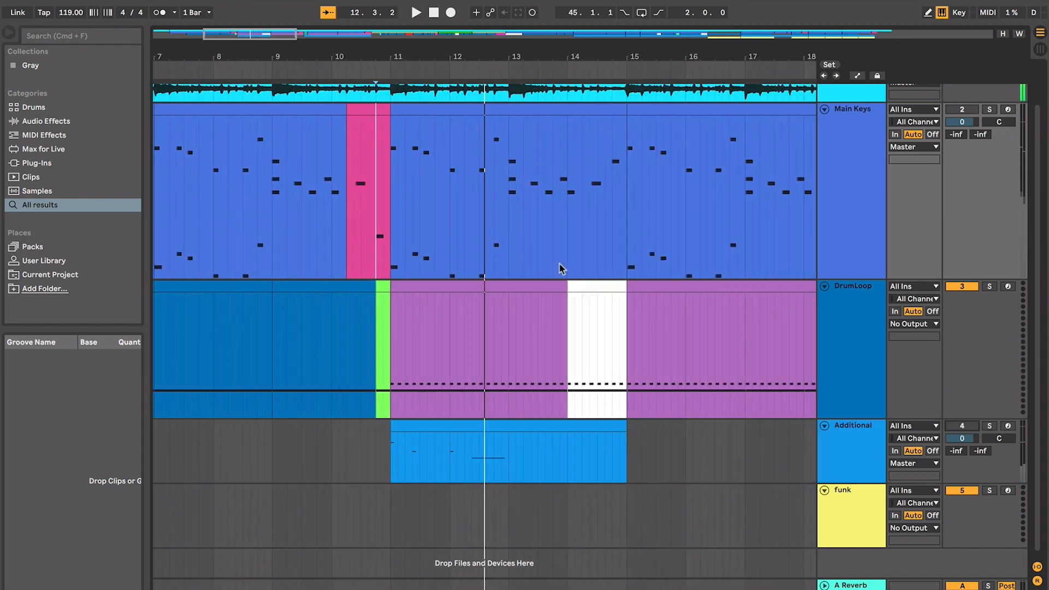
{"action": "key", "text": "space"}
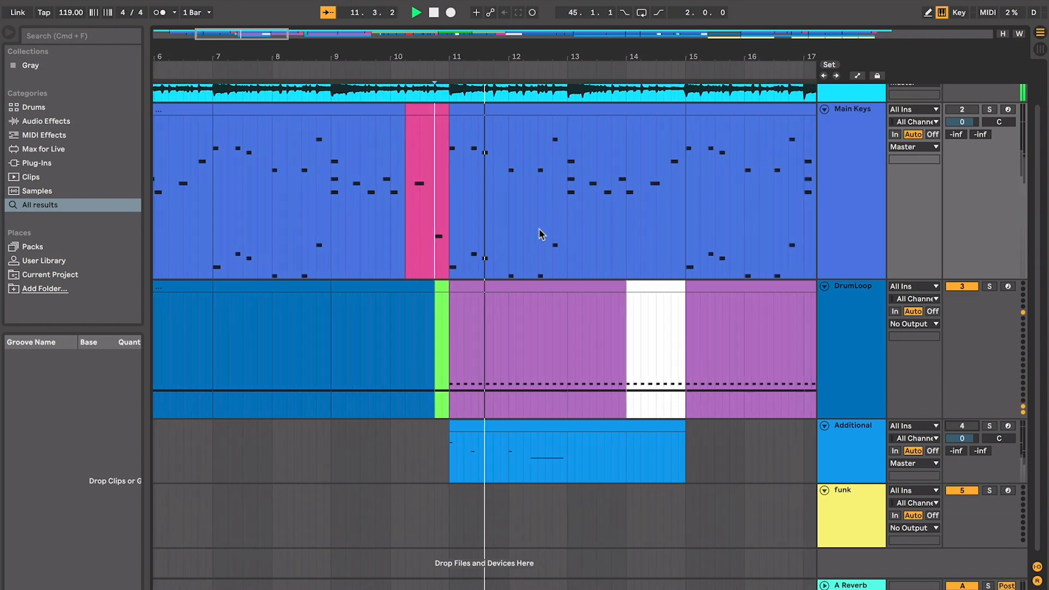
Step: Follow playback through the purple DrumLoop clip into bar 14, stop it, and select the white DrumLoop clip there
{"action": "key", "text": "plus"}
{"action": "key", "text": "plus"}
{"action": "key", "text": "plus"}
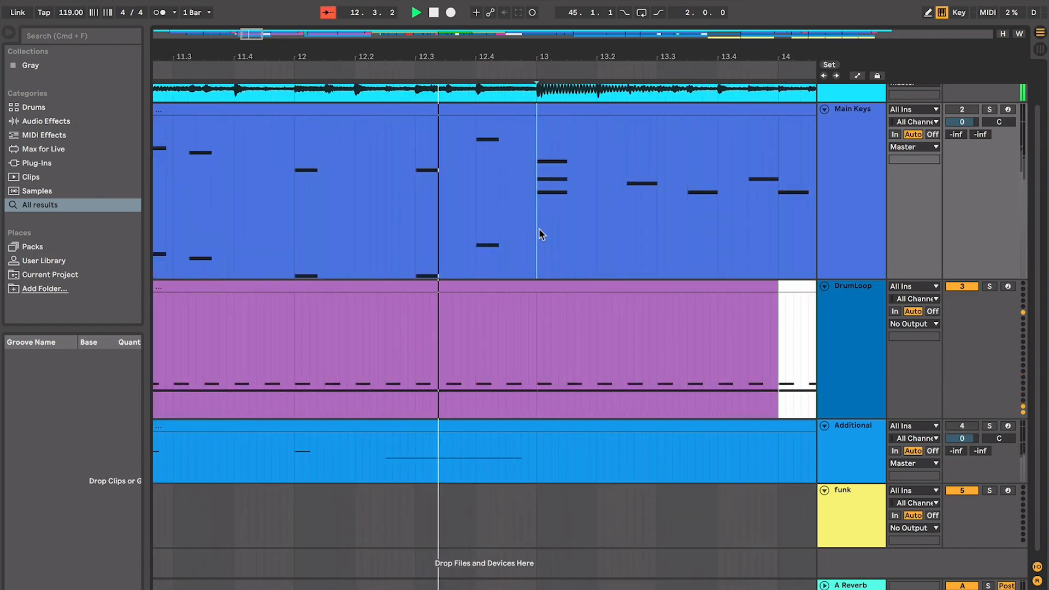
{"action": "key", "text": "minus"}
{"action": "key", "text": "minus"}
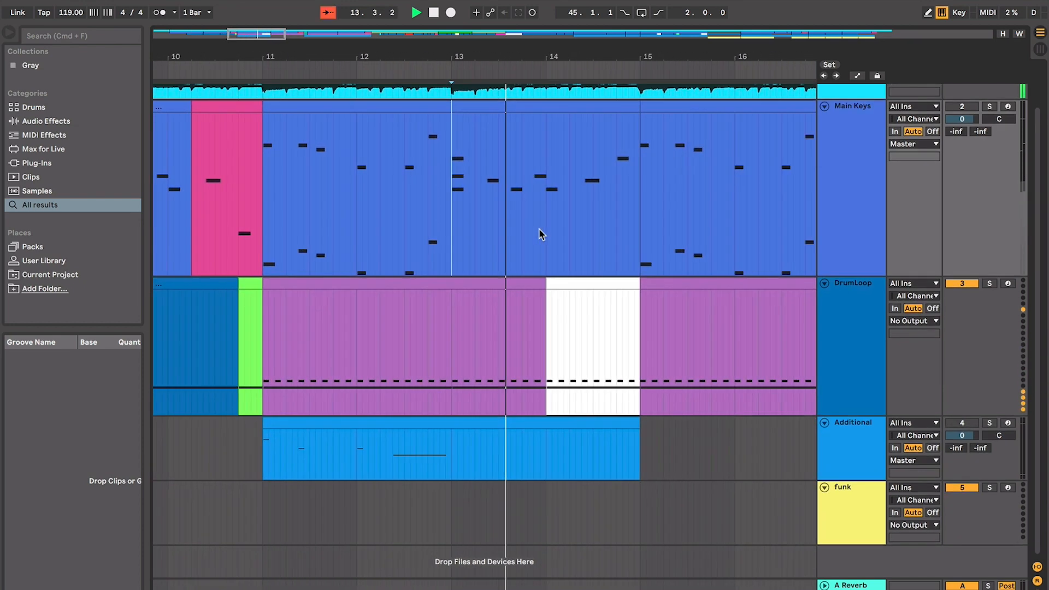
{"action": "scroll", "coordinate": [541, 235], "scroll_direction": "up", "scroll_amount": 2}
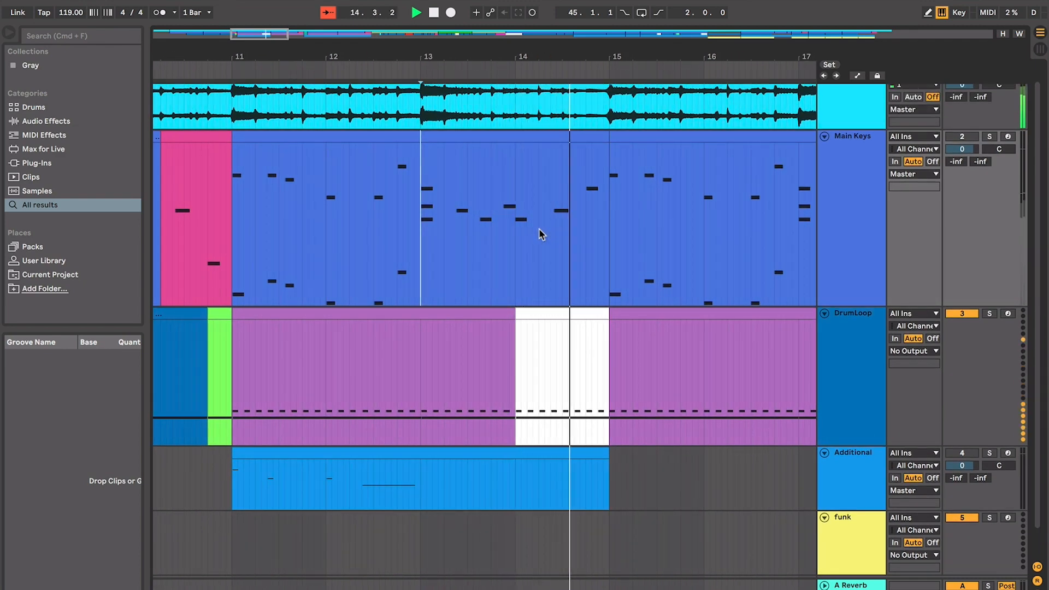
{"action": "key", "text": "space"}
{"action": "left_click", "coordinate": [539, 313]}
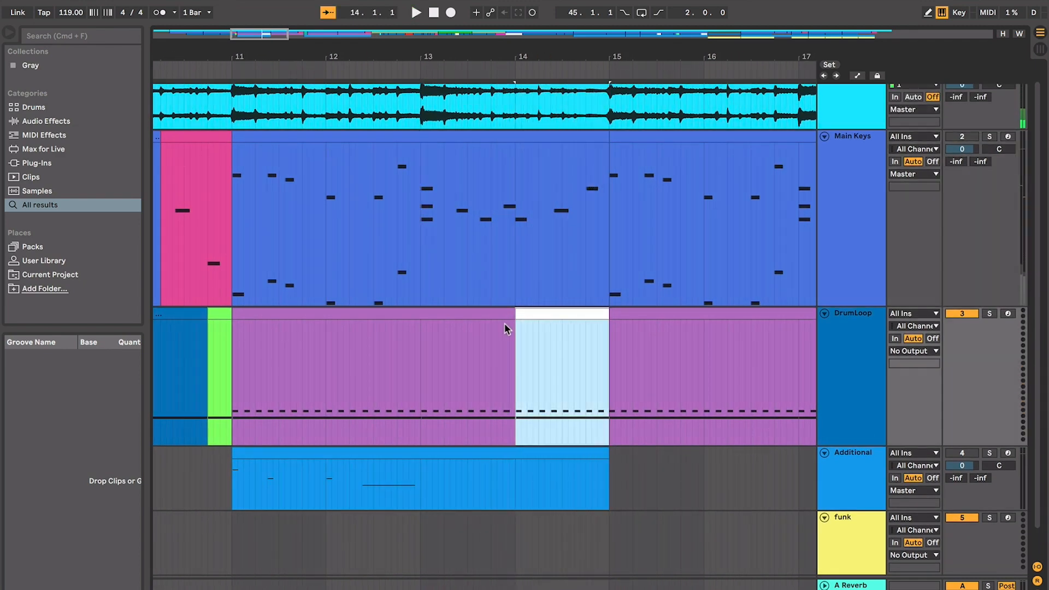
Step: Select the purple DrumLoop clip spanning bars 11 to 14 and examine it alongside its neighbouring clips
{"action": "scroll", "coordinate": [503, 323], "scroll_direction": "left", "scroll_amount": 5}
{"action": "scroll", "coordinate": [503, 323], "scroll_direction": "down", "scroll_amount": 1}
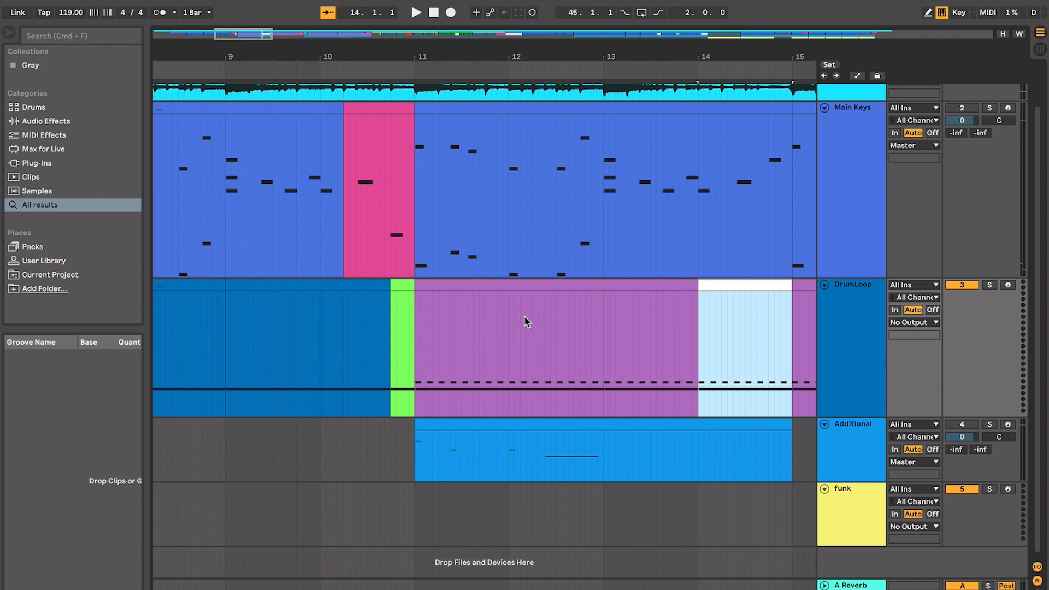
{"action": "left_click", "coordinate": [452, 288]}
{"action": "scroll", "coordinate": [450, 287], "scroll_direction": "right", "scroll_amount": 2}
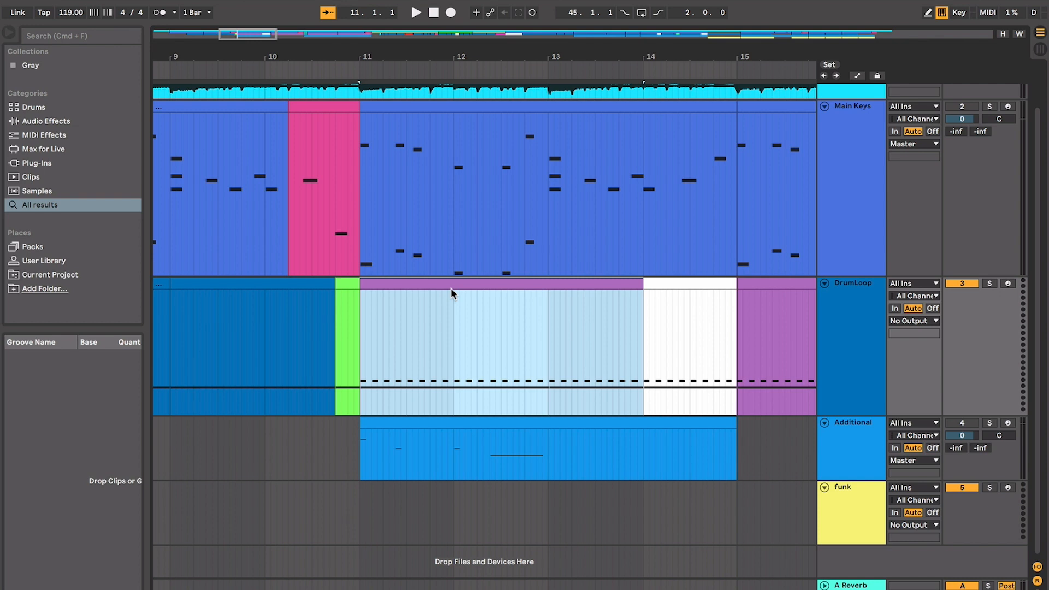
{"action": "left_click", "coordinate": [447, 313]}
{"action": "left_click", "coordinate": [438, 284]}
{"action": "scroll", "coordinate": [450, 309], "scroll_direction": "left", "scroll_amount": 3}
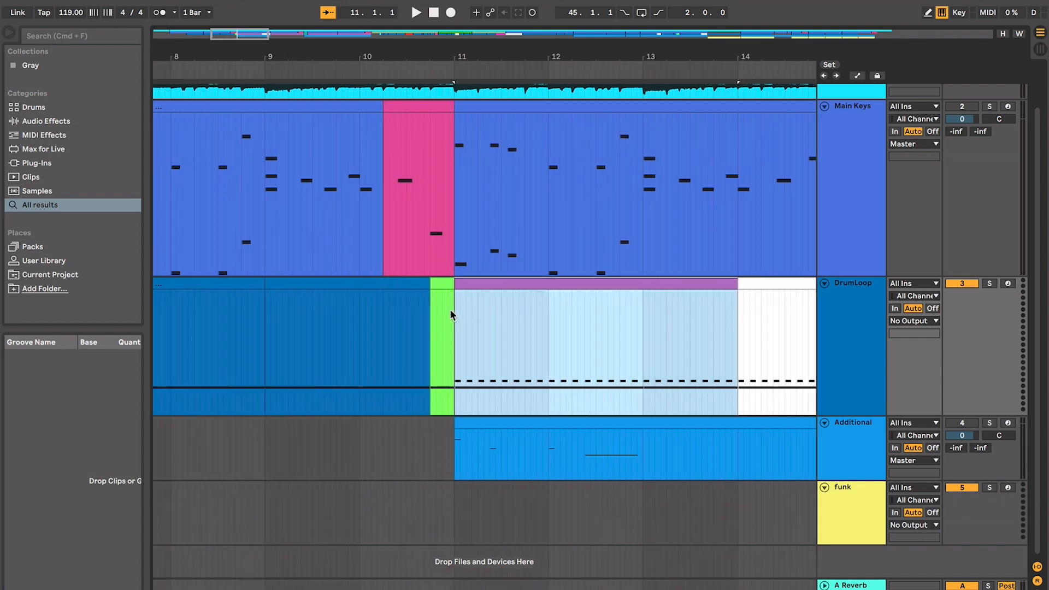
Step: Compare the blue DrumLoop clip with the purple one, and play the purple clip from bar 11 in close-up
{"action": "left_click", "coordinate": [374, 329]}
{"action": "left_click", "coordinate": [486, 290]}
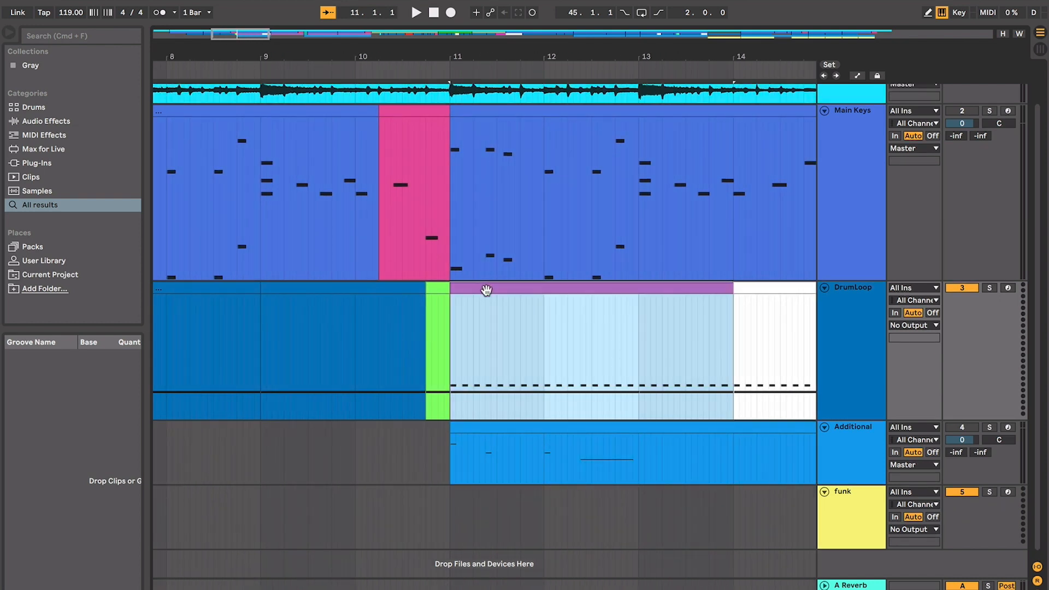
{"action": "scroll", "coordinate": [487, 290], "scroll_direction": "up", "scroll_amount": 10}
{"action": "key", "text": "space"}
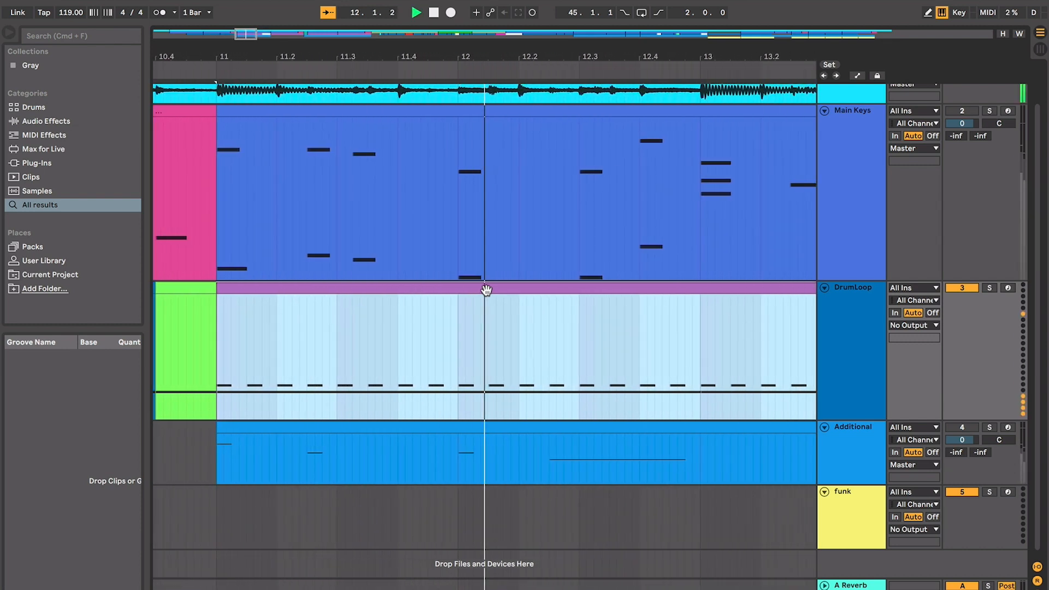
Step: Stop playback at bar 13 and place the insert marker within bar 12 of the purple DrumLoop clip
{"action": "key", "text": "space"}
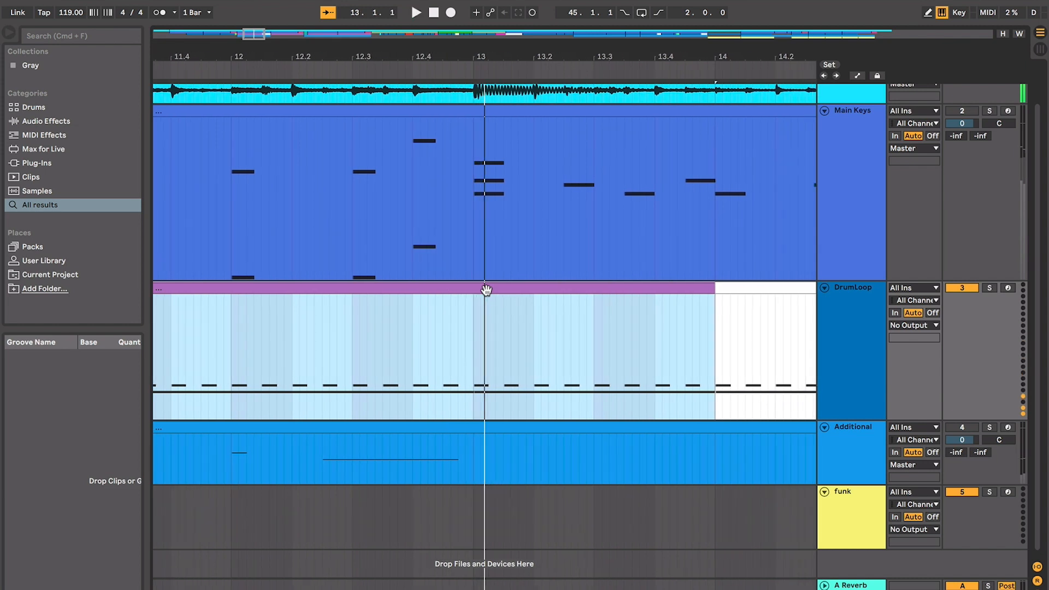
{"action": "scroll", "coordinate": [486, 290], "scroll_direction": "down", "scroll_amount": 6}
{"action": "left_click", "coordinate": [481, 297]}
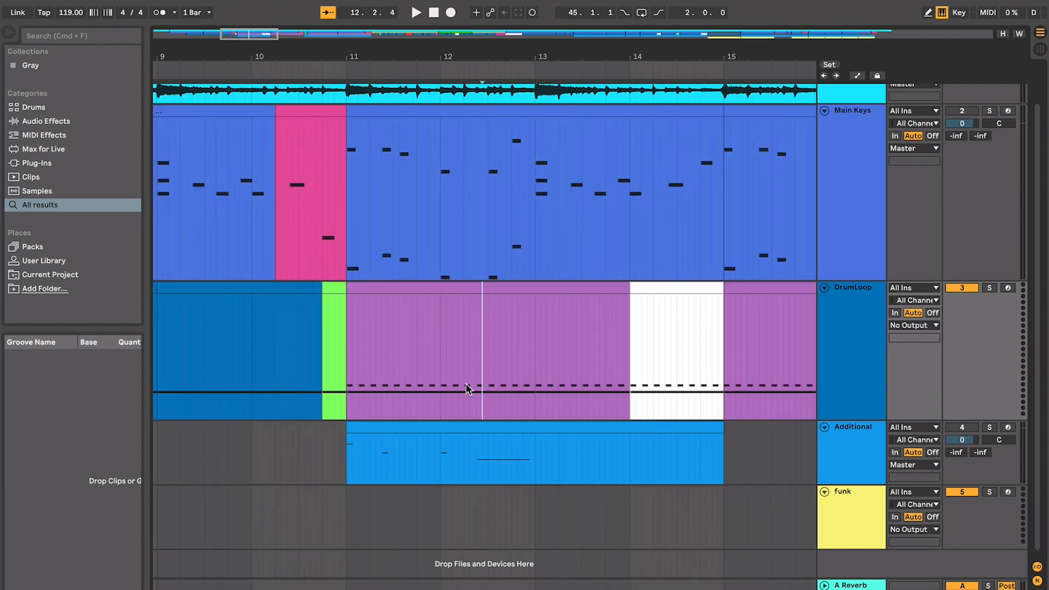
Step: Select the blue DrumLoop clip at bar 9, play through the green clip into bar 11, select the purple clip and stop
{"action": "left_click", "coordinate": [306, 363]}
{"action": "scroll", "coordinate": [311, 328], "scroll_direction": "left", "scroll_amount": 5}
{"action": "left_click", "coordinate": [293, 284]}
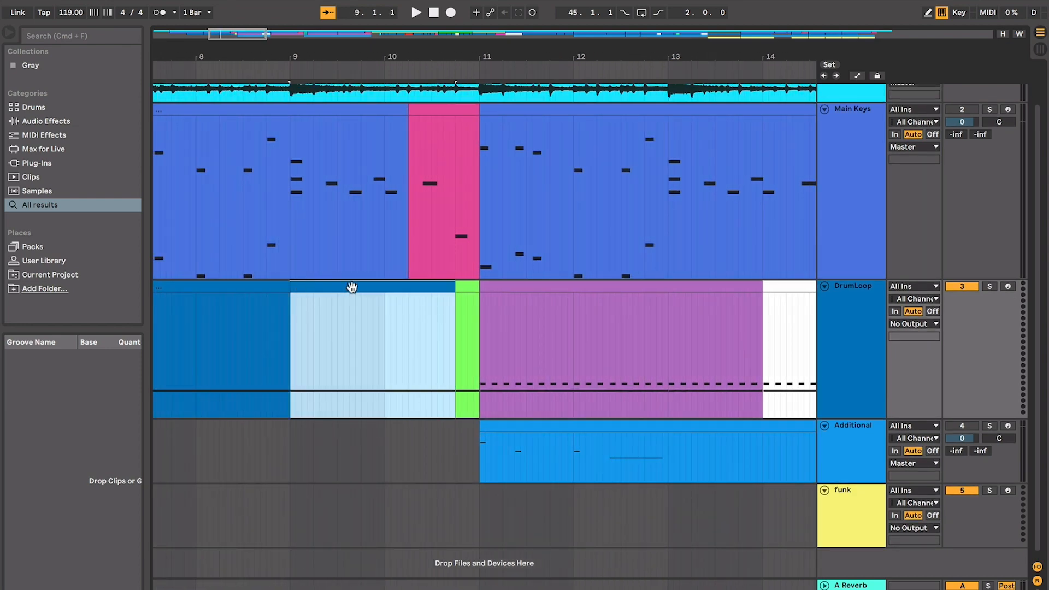
{"action": "key", "text": "space"}
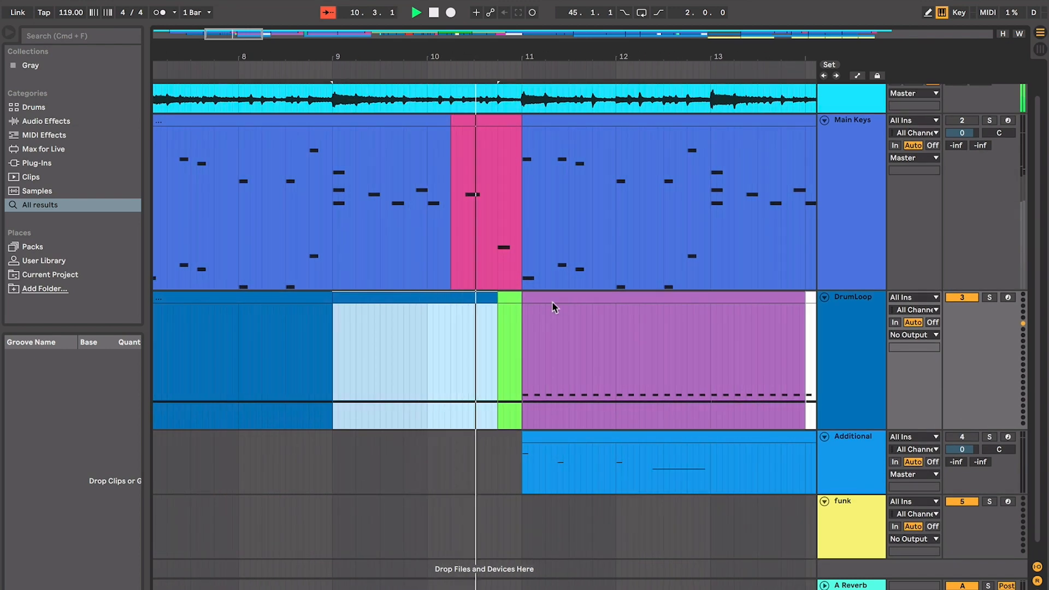
{"action": "left_click", "coordinate": [552, 299]}
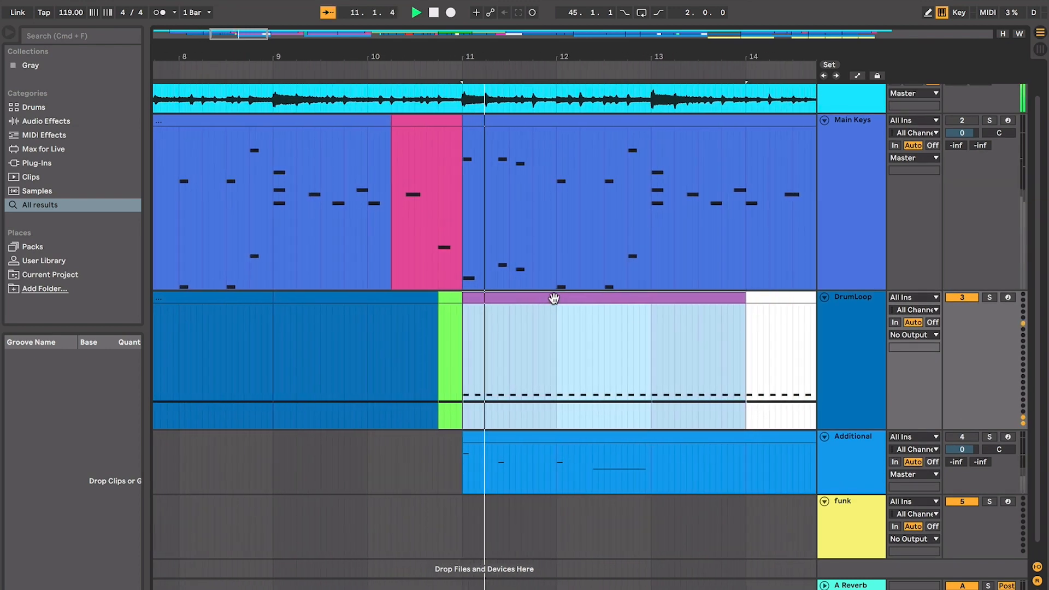
{"action": "key", "text": "space"}
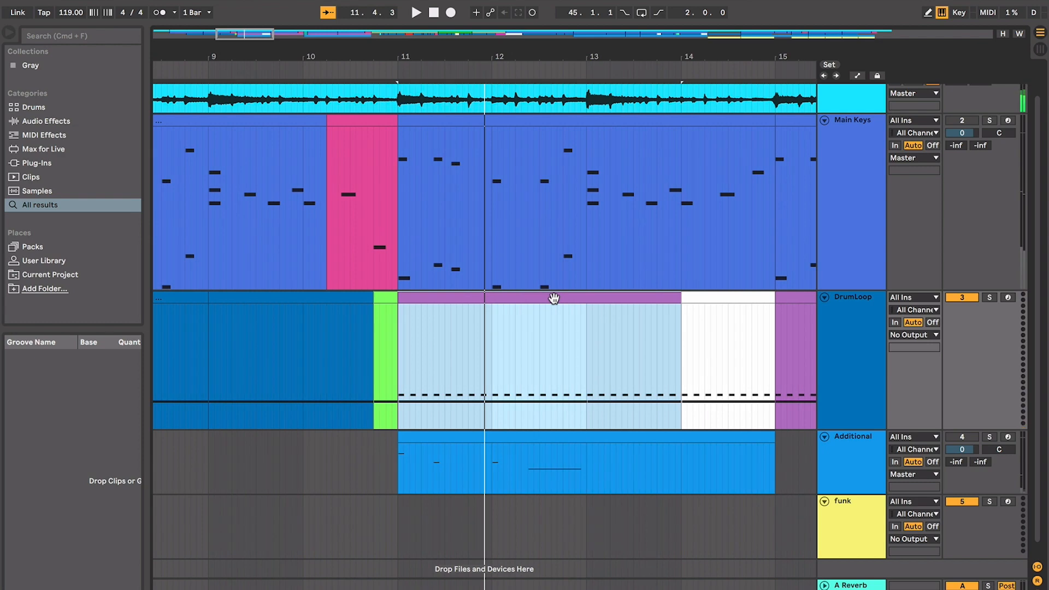
Step: Reselect the purple DrumLoop clip at bar 11, and select the Additional clip spanning bars 11 to 15 below it
{"action": "scroll", "coordinate": [554, 298], "scroll_direction": "down", "scroll_amount": 1}
{"action": "scroll", "coordinate": [554, 298], "scroll_direction": "right", "scroll_amount": 1}
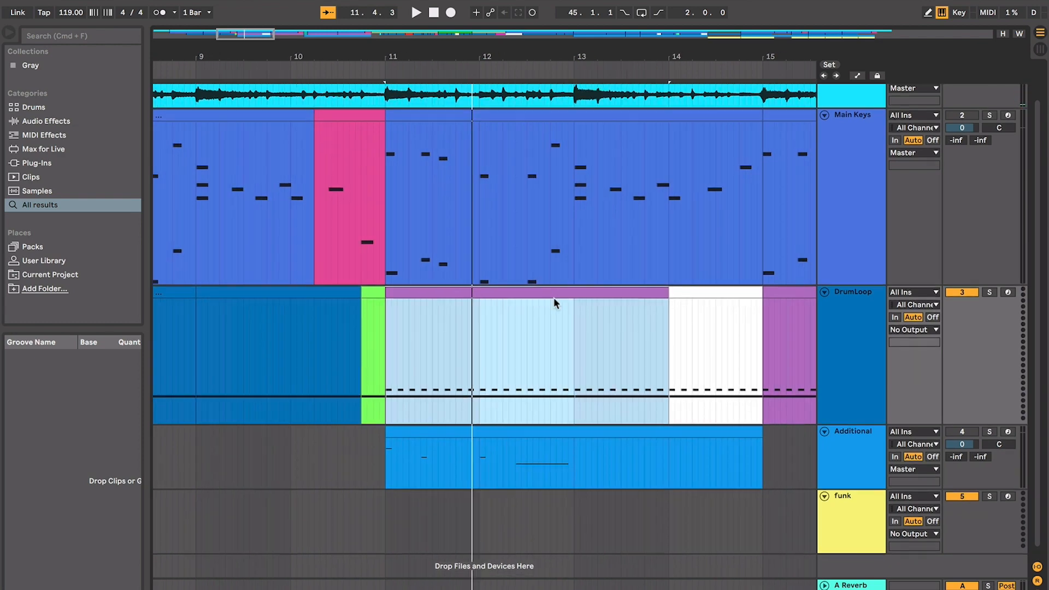
{"action": "left_click", "coordinate": [554, 297]}
{"action": "left_click", "coordinate": [553, 278]}
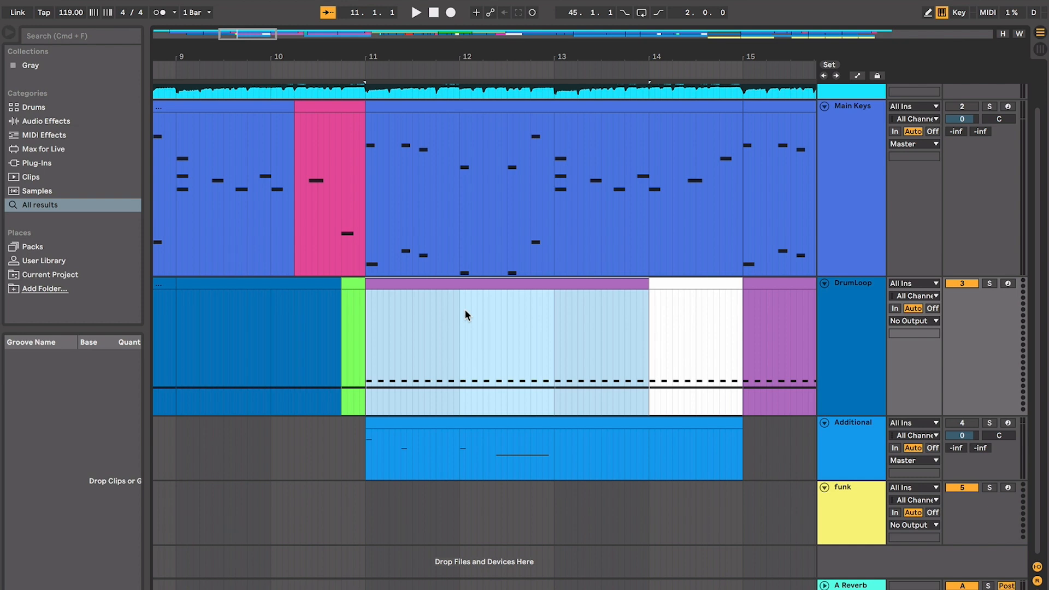
{"action": "scroll", "coordinate": [502, 308], "scroll_direction": "right", "scroll_amount": 2}
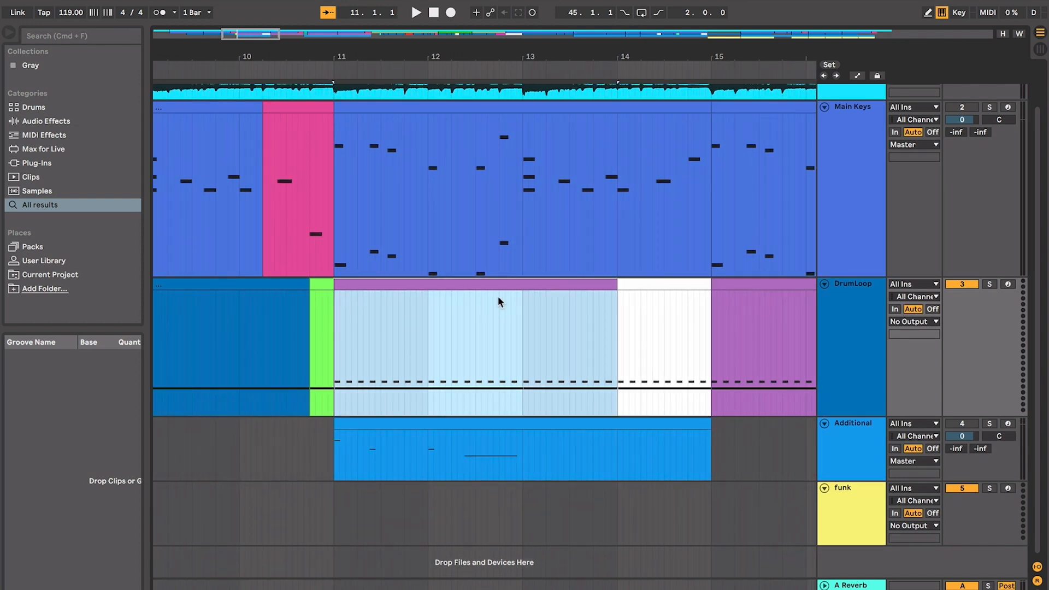
{"action": "left_click", "coordinate": [466, 421]}
{"action": "scroll", "coordinate": [475, 420], "scroll_direction": "right", "scroll_amount": 1}
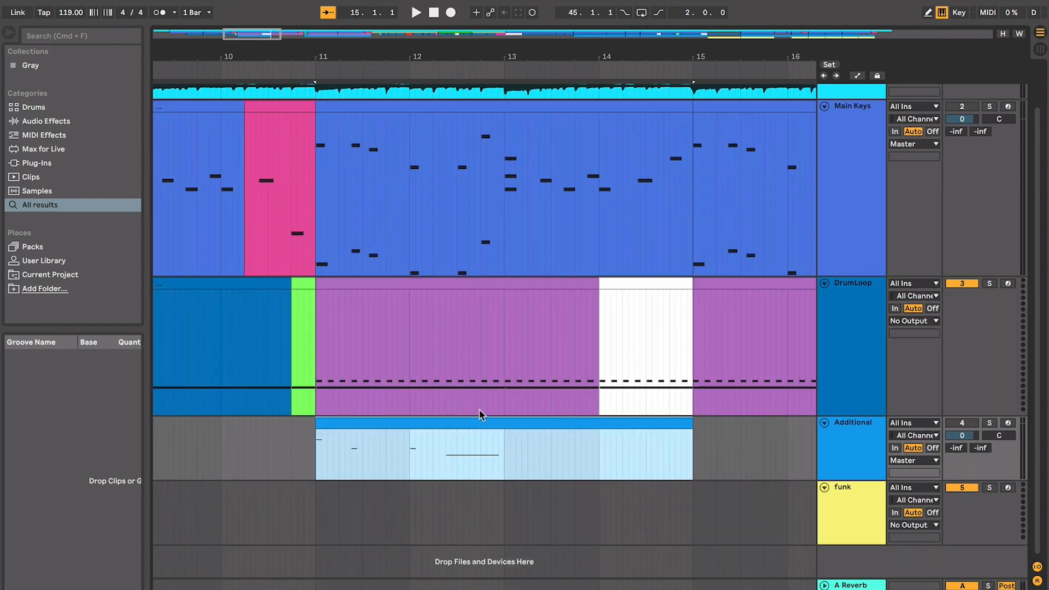
Step: Play the purple DrumLoop clip from the middle of bar 12 into the white clip at bar 14, and stop
{"action": "left_click", "coordinate": [461, 367]}
{"action": "scroll", "coordinate": [461, 367], "scroll_direction": "right", "scroll_amount": 2}
{"action": "scroll", "coordinate": [461, 367], "scroll_direction": "left", "scroll_amount": 1}
{"action": "key", "text": "space"}
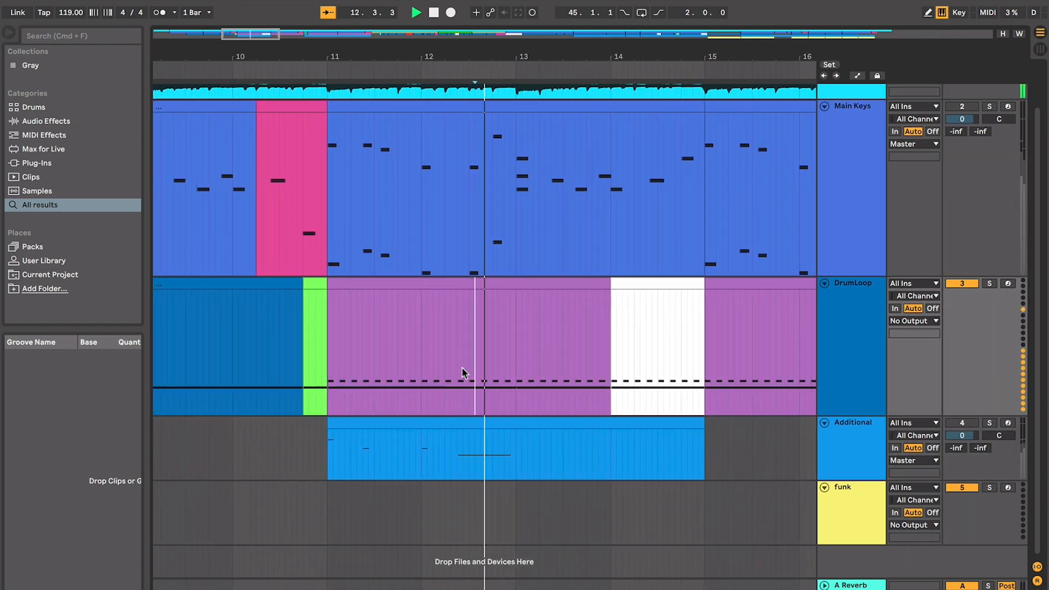
{"action": "scroll", "coordinate": [461, 367], "scroll_direction": "right", "scroll_amount": 1}
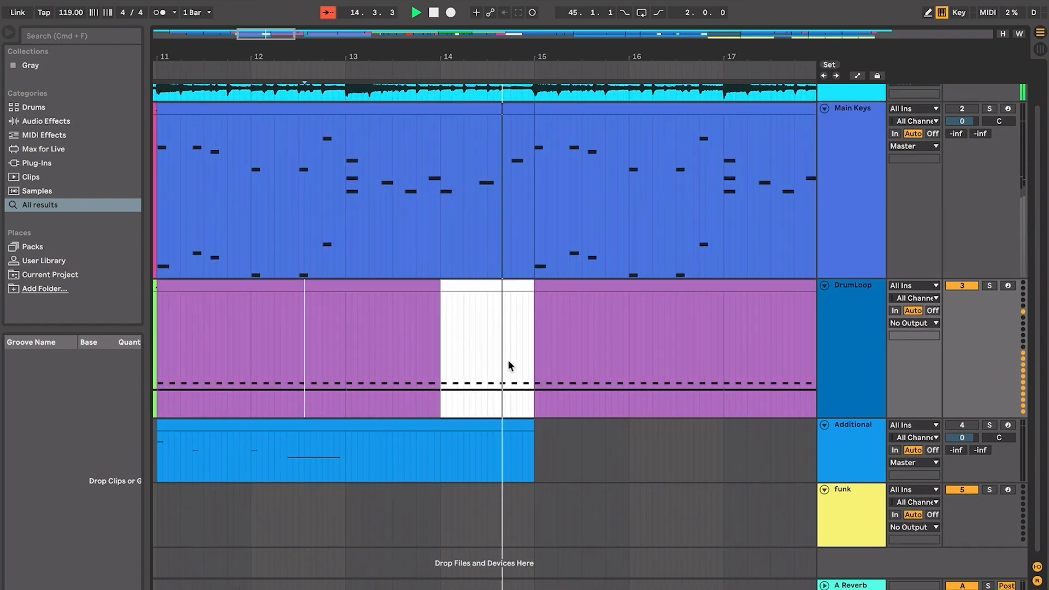
{"action": "key", "text": "space"}
Step: Select and play the white DrumLoop clip in bar 14, stop, and place the insert marker at bar 15
{"action": "left_click", "coordinate": [484, 284]}
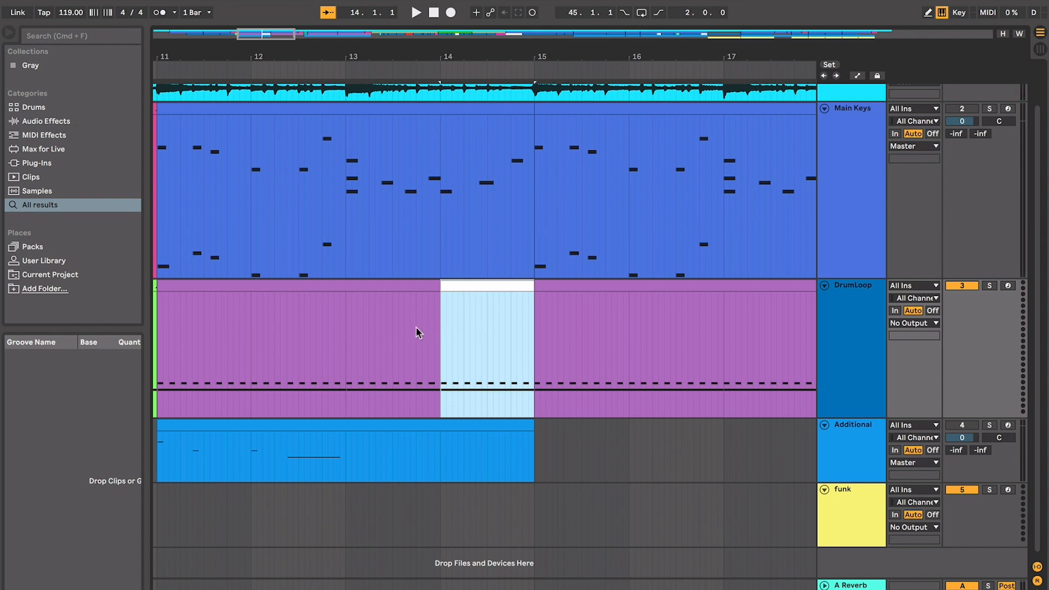
{"action": "key", "text": "space"}
{"action": "scroll", "coordinate": [461, 355], "scroll_direction": "up", "scroll_amount": 1}
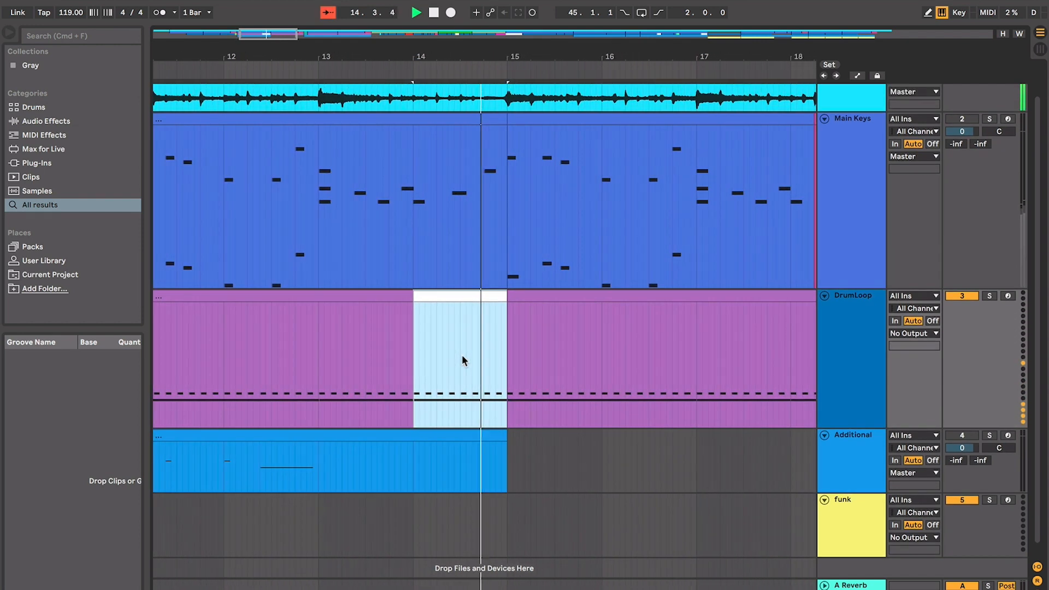
{"action": "key", "text": "space"}
{"action": "left_click_drag", "start_coordinate": [476, 366], "coordinate": [502, 365]}
{"action": "left_click", "coordinate": [503, 365]}
Step: Compare the Main Keys notes around bar 14 with the white DrumLoop clip below them, ending with the white clip selected
{"action": "key", "text": "minus"}
{"action": "key", "text": "minus"}
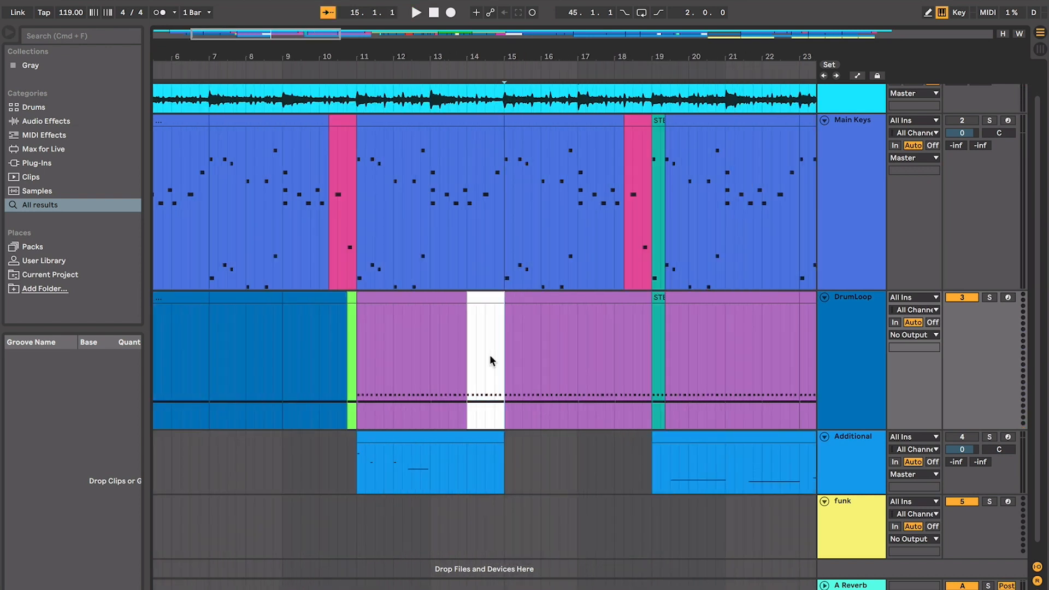
{"action": "left_click", "coordinate": [473, 116]}
{"action": "left_click", "coordinate": [478, 225]}
{"action": "key", "text": "plus"}
{"action": "key", "text": "plus"}
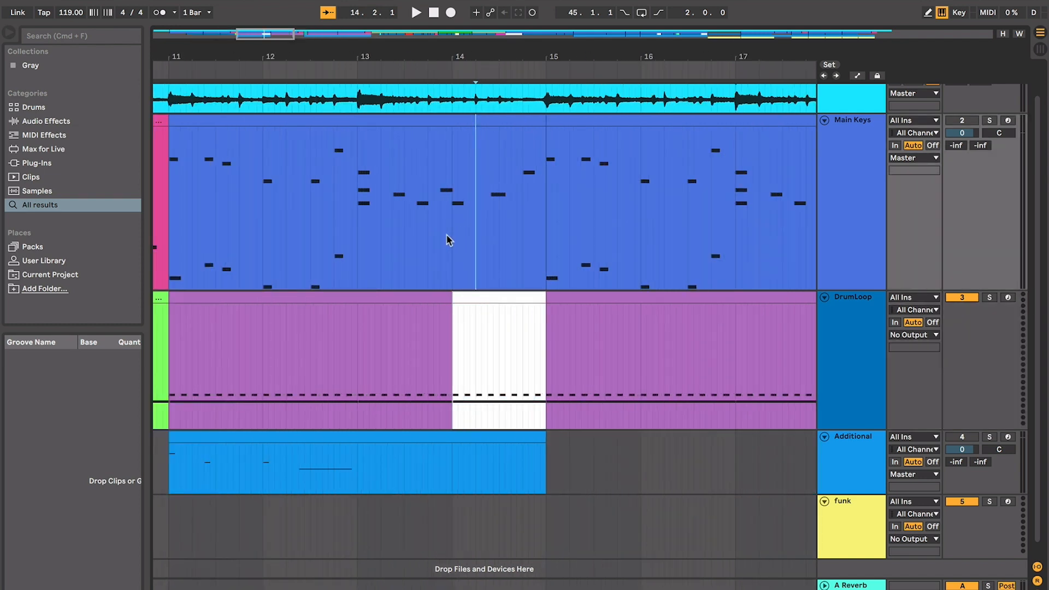
{"action": "left_click", "coordinate": [411, 241]}
{"action": "left_click", "coordinate": [467, 312]}
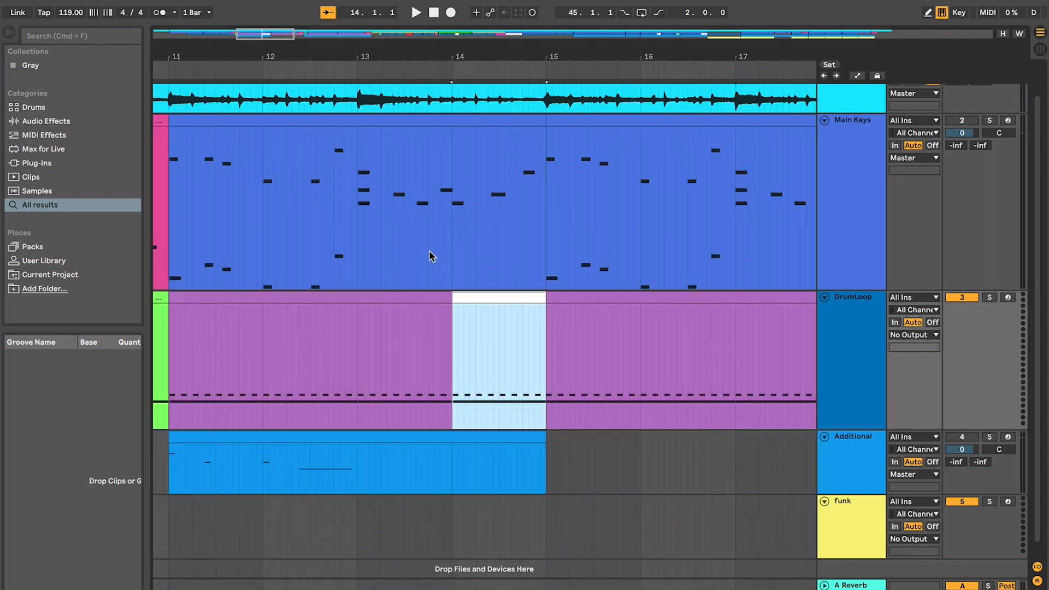
Step: Play from 13.2.4 through the white DrumLoop clip, and stop early in bar 15
{"action": "left_click", "coordinate": [398, 246]}
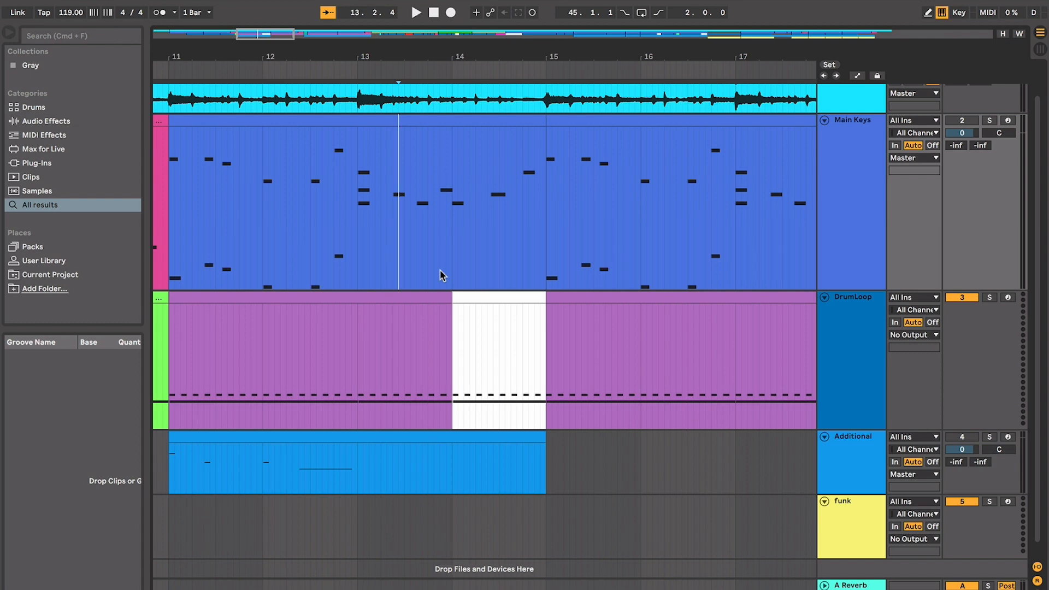
{"action": "key", "text": "space"}
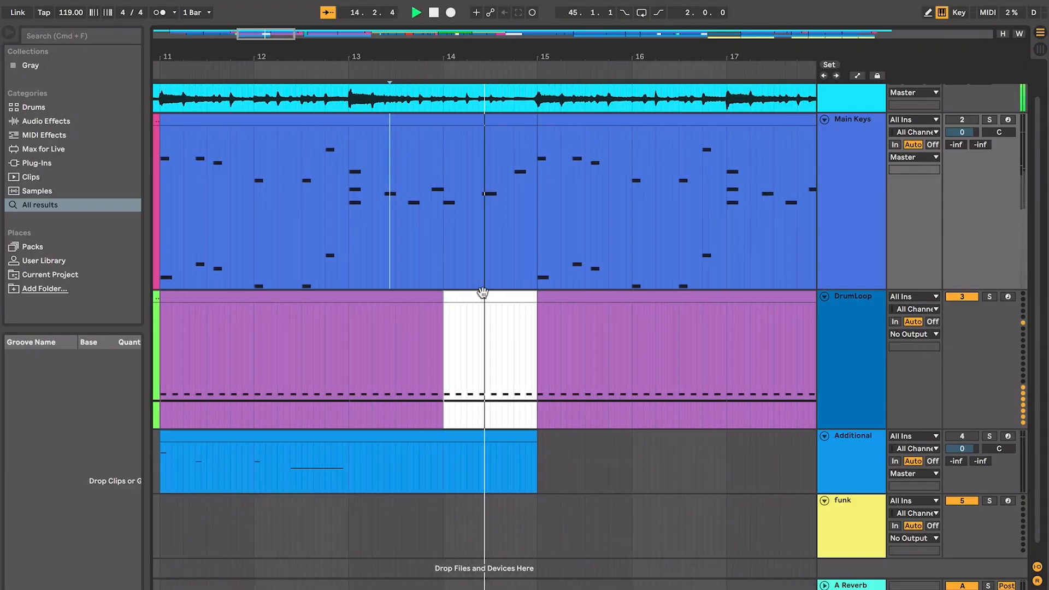
{"action": "key", "text": "space"}
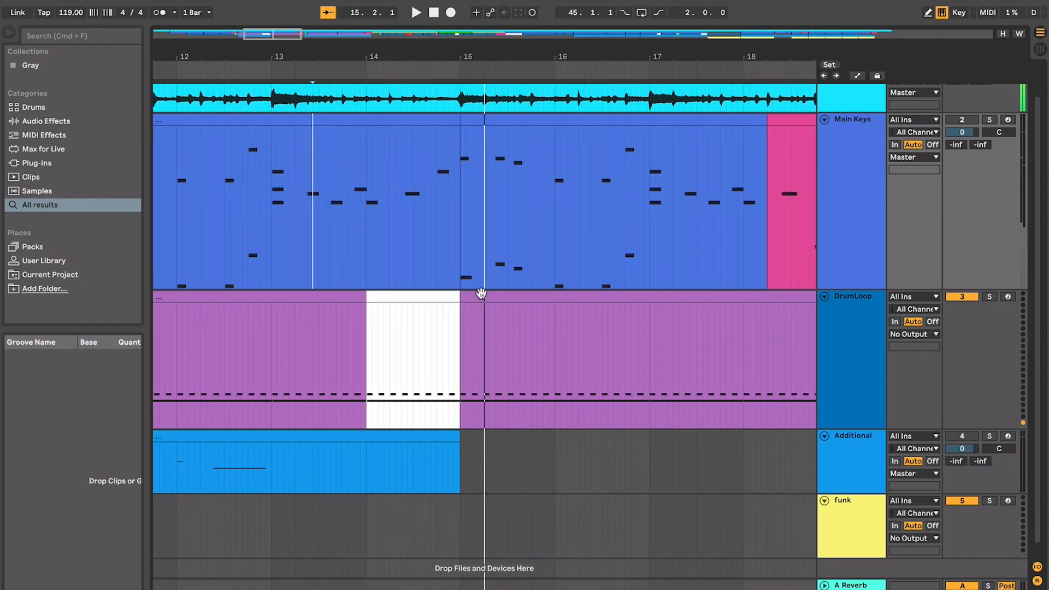
Step: Select the purple DrumLoop clip spanning bars 15 to 19 and examine it alongside the Main Keys clips above
{"action": "key", "text": "minus"}
{"action": "key", "text": "minus"}
{"action": "left_click", "coordinate": [481, 294]}
{"action": "key", "text": "plus"}
{"action": "key", "text": "plus"}
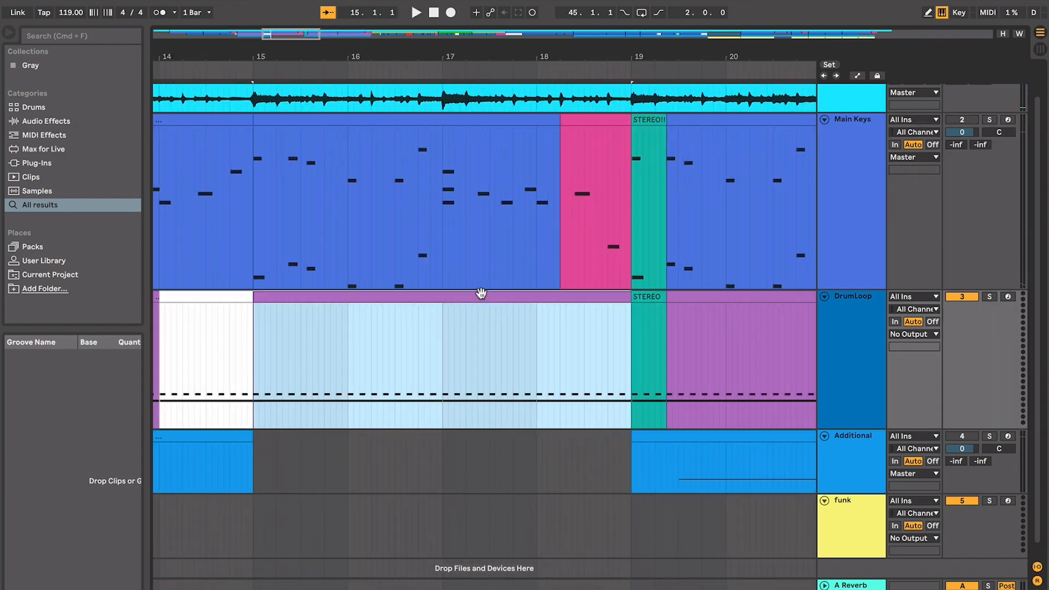
{"action": "scroll", "coordinate": [481, 294], "scroll_direction": "left", "scroll_amount": 3}
{"action": "scroll", "coordinate": [481, 293], "scroll_direction": "up", "scroll_amount": 1}
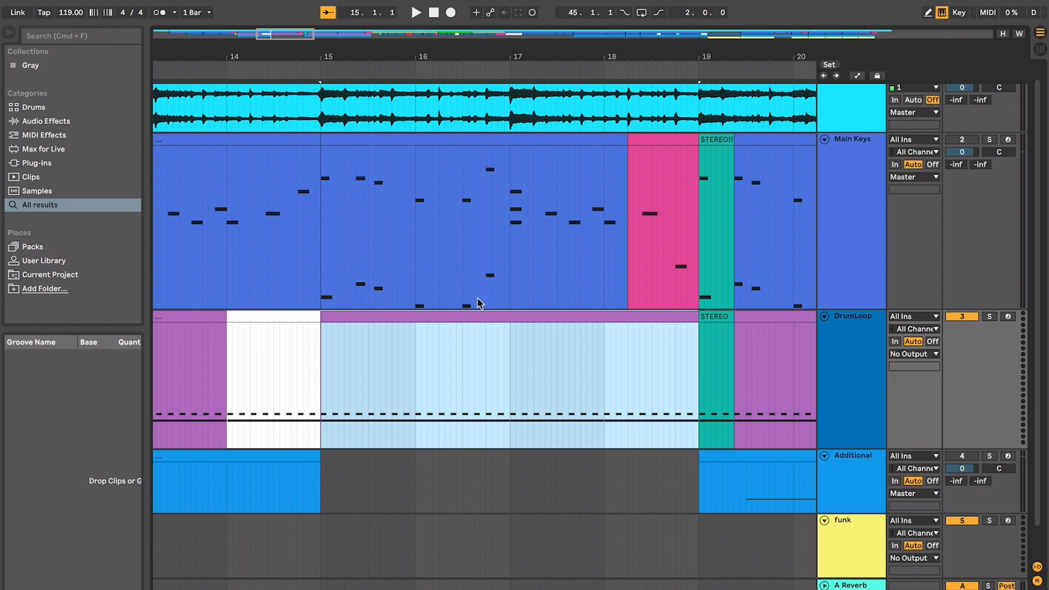
{"action": "scroll", "coordinate": [478, 316], "scroll_direction": "right", "scroll_amount": 3}
{"action": "scroll", "coordinate": [479, 318], "scroll_direction": "up", "scroll_amount": 1}
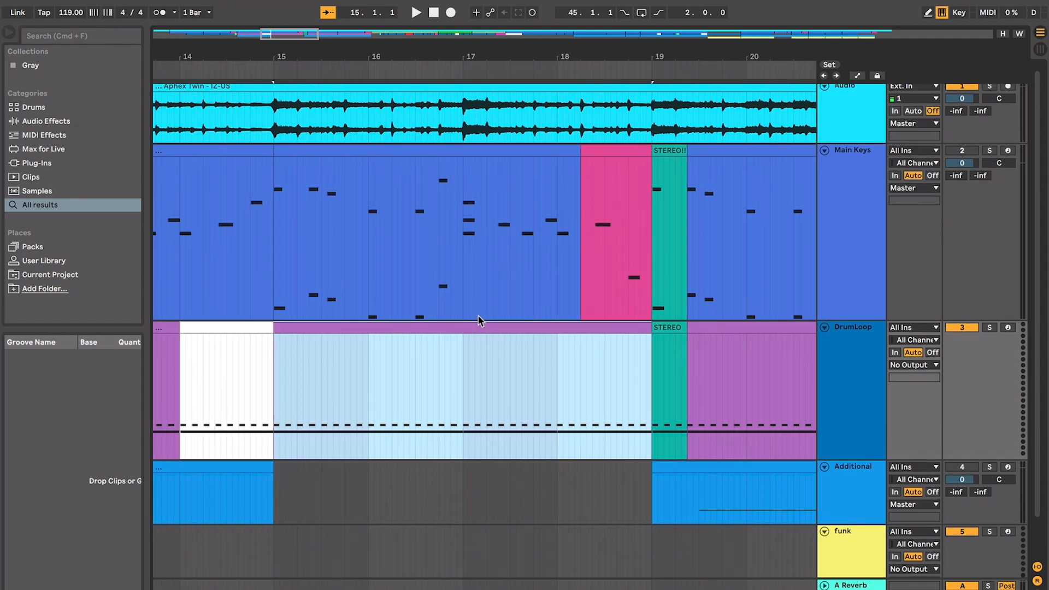
Step: Play from bar 15 past the teal clips at bar 19, select the DrumLoop STEREO clip, and stop playback
{"action": "key", "text": "space"}
{"action": "scroll", "coordinate": [478, 316], "scroll_direction": "right", "scroll_amount": 5}
{"action": "scroll", "coordinate": [478, 316], "scroll_direction": "down", "scroll_amount": 1}
{"action": "key", "text": "minus"}
{"action": "key", "text": "minus"}
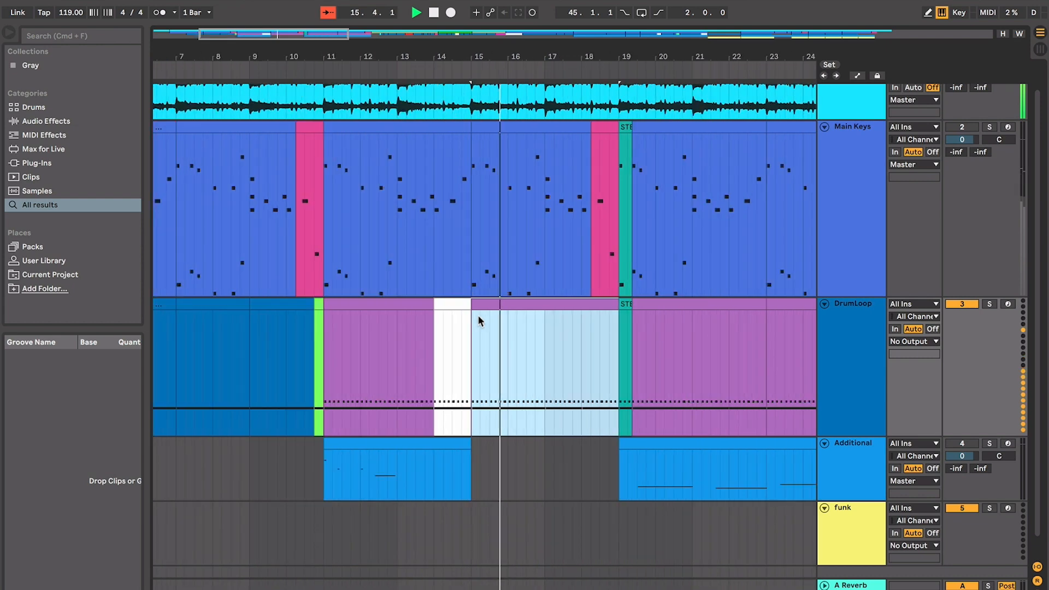
{"action": "key", "text": "plus"}
{"action": "key", "text": "plus"}
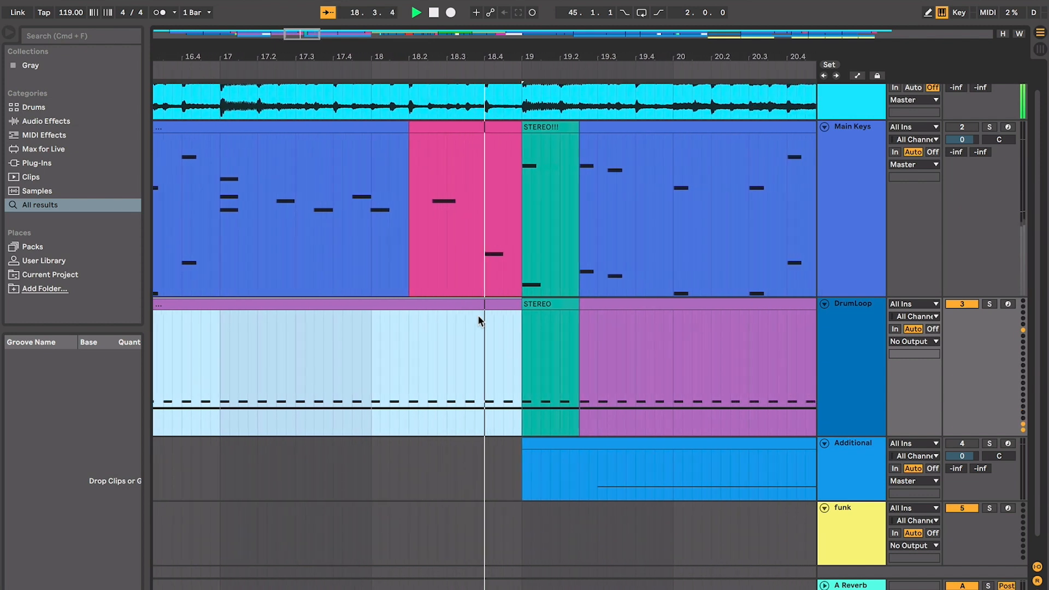
{"action": "left_click", "coordinate": [469, 309]}
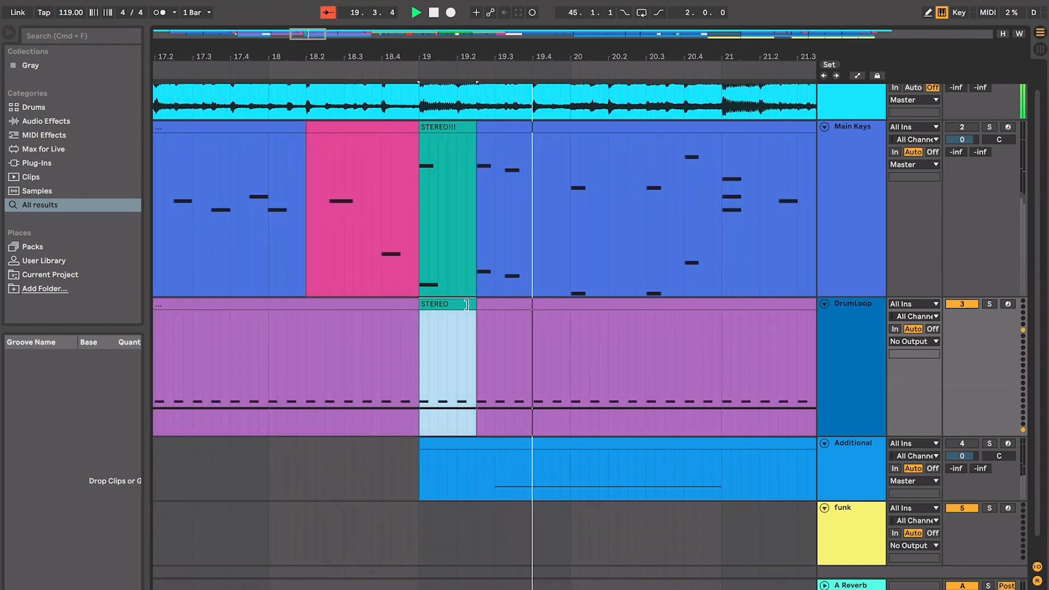
{"action": "key", "text": "space"}
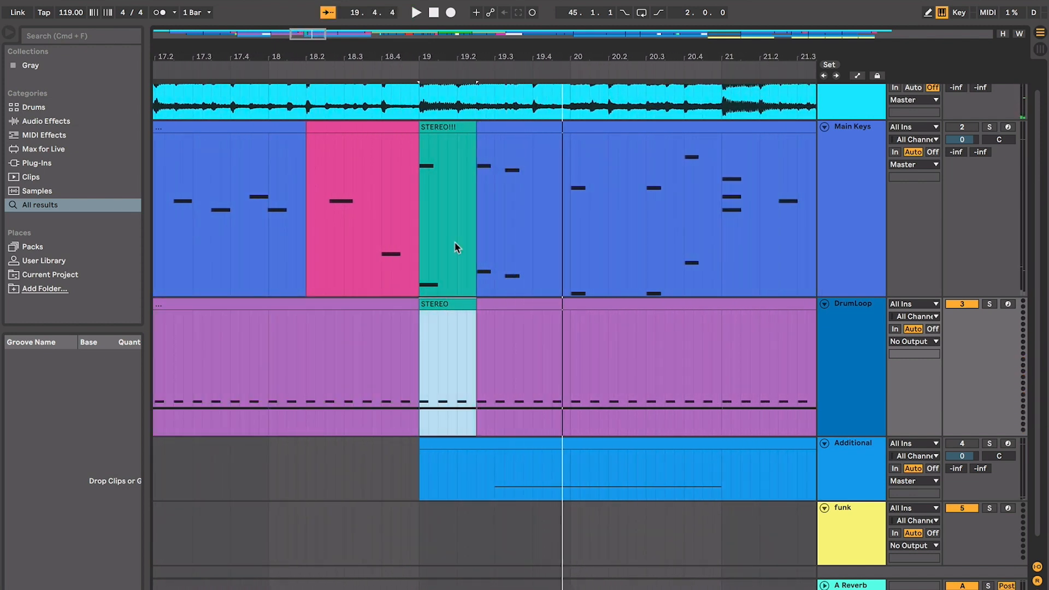
Step: Select the STEREO!!! clip on Main Keys at bar 19 and play it in close-up
{"action": "left_click", "coordinate": [446, 125]}
{"action": "key", "text": "plus"}
{"action": "key", "text": "plus"}
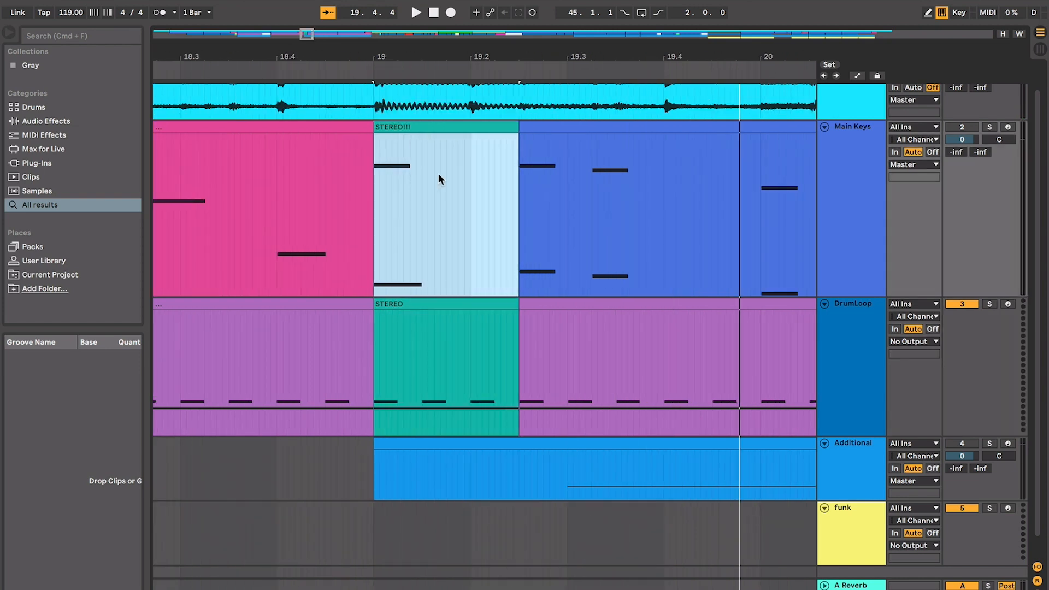
{"action": "key", "text": "space"}
{"action": "key", "text": "space"}
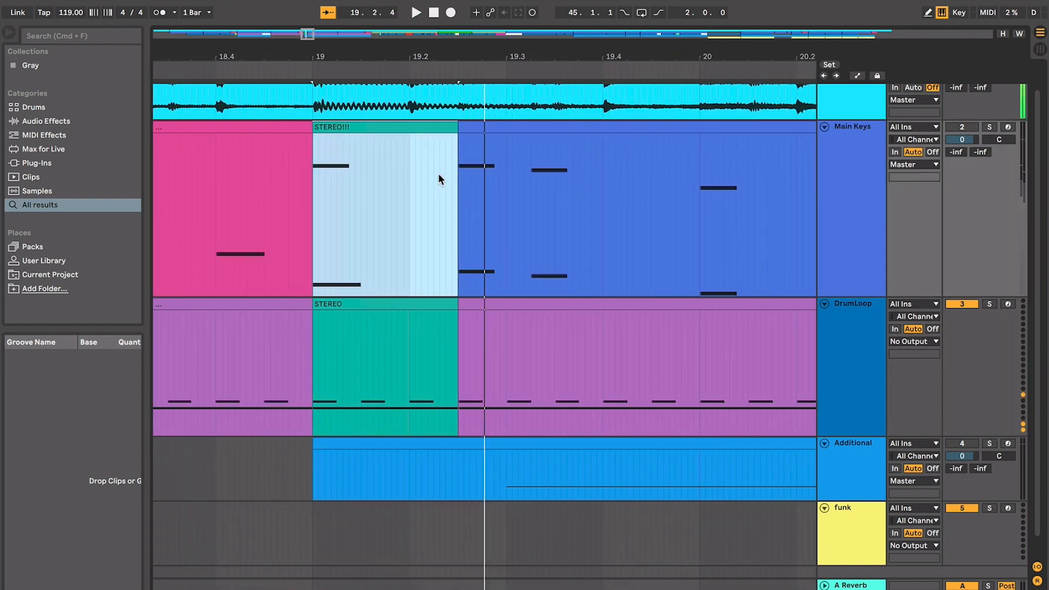
{"action": "key", "text": "minus"}
{"action": "key", "text": "minus"}
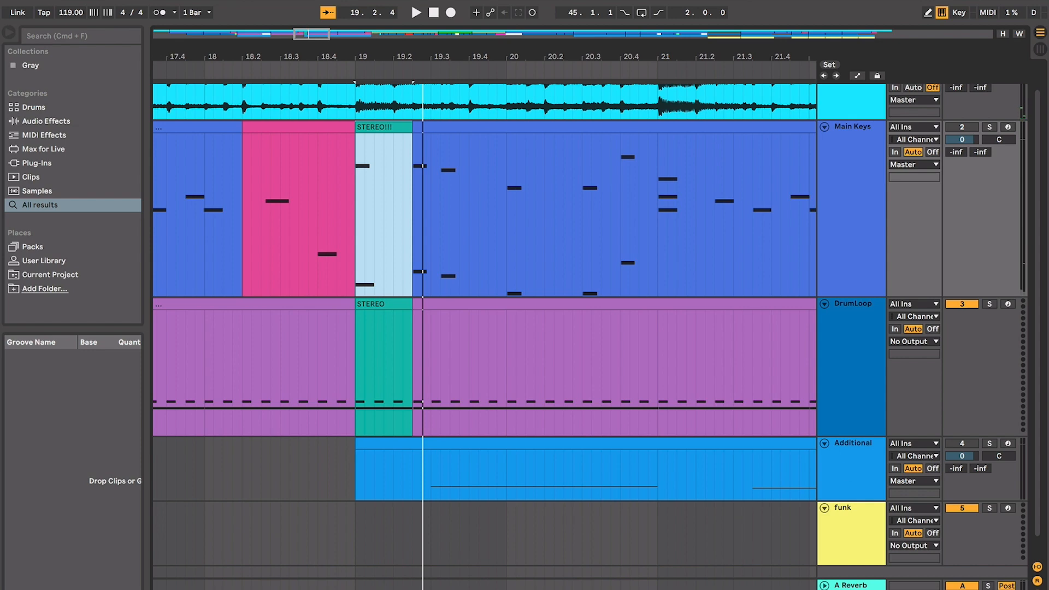
Step: Open the Master track's Utility device and toggle its Mono option on and off
{"action": "left_click", "coordinate": [855, 589]}
{"action": "double_click", "coordinate": [855, 589]}
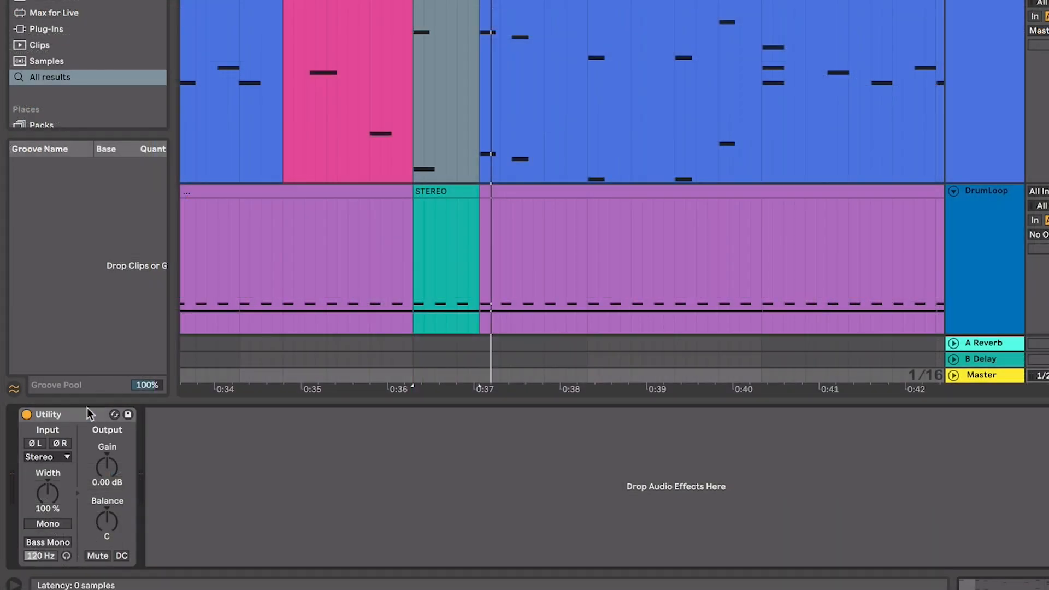
{"action": "left_click", "coordinate": [72, 495]}
{"action": "left_click", "coordinate": [51, 526]}
{"action": "left_click", "coordinate": [52, 526]}
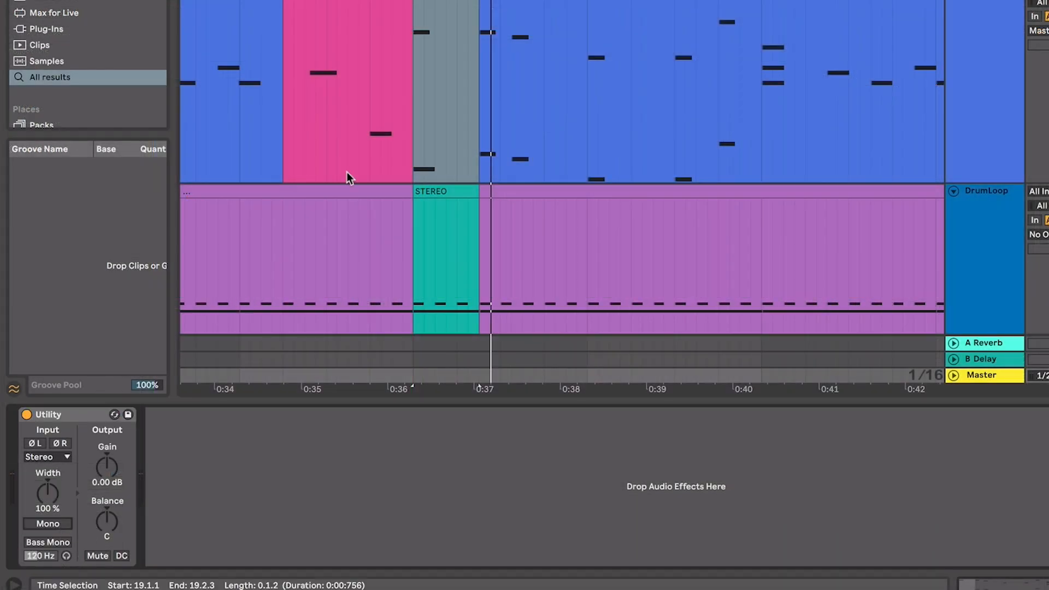
Step: Try to move the DrumLoop STEREO clip at bar 19 up onto the Main Keys track, and undo the move
{"action": "scroll", "coordinate": [391, 209], "scroll_direction": "left", "scroll_amount": 2}
{"action": "left_click_drag", "start_coordinate": [481, 176], "coordinate": [484, 60]}
{"action": "scroll", "coordinate": [485, 56], "scroll_direction": "up", "scroll_amount": 2}
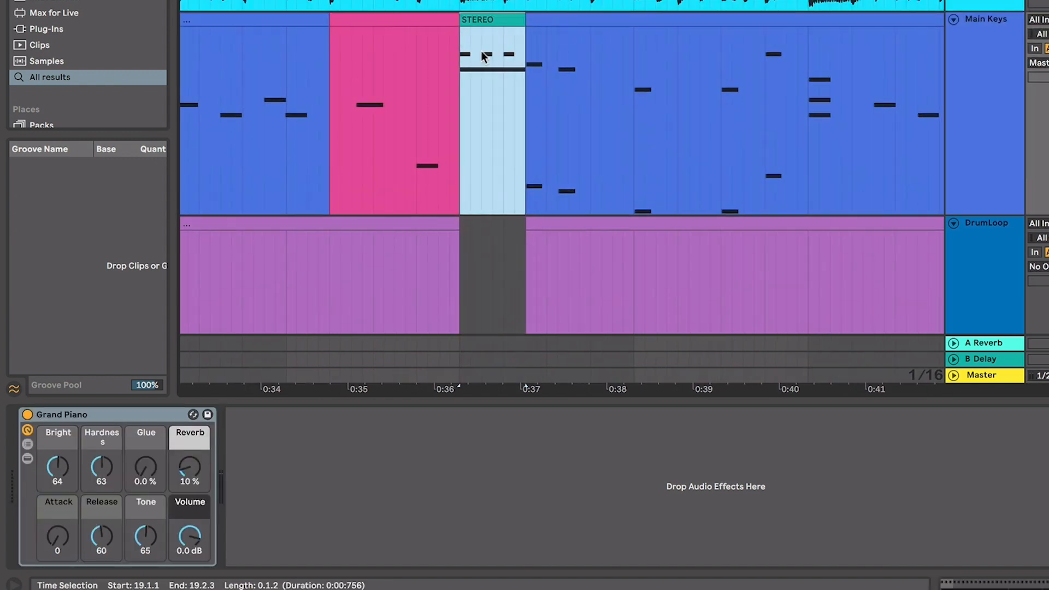
{"action": "left_click", "coordinate": [416, 91]}
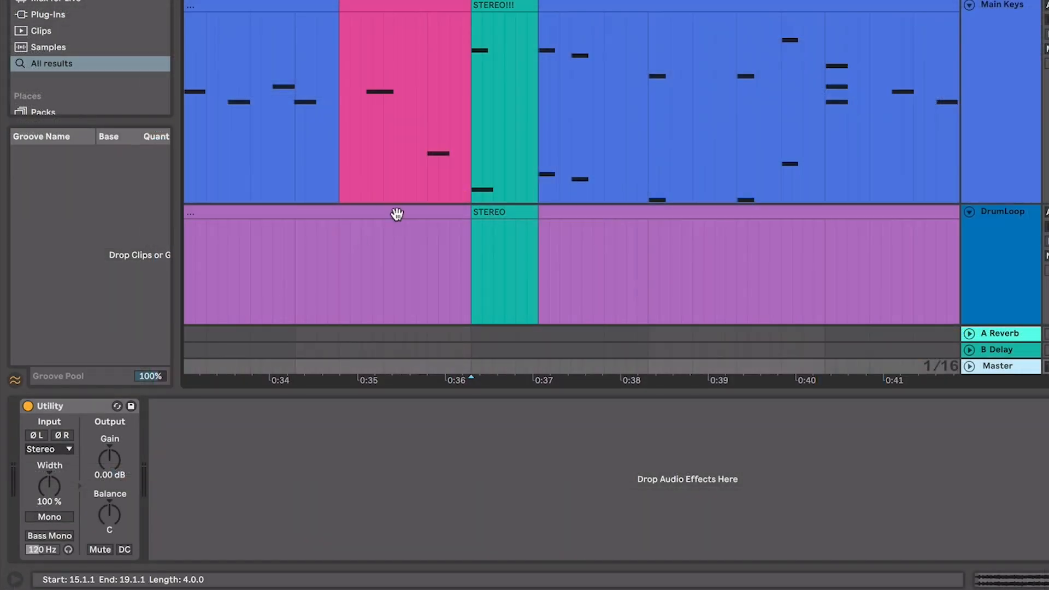
{"action": "scroll", "coordinate": [424, 119], "scroll_direction": "down", "scroll_amount": 2}
{"action": "scroll", "coordinate": [424, 120], "scroll_direction": "up", "scroll_amount": 2}
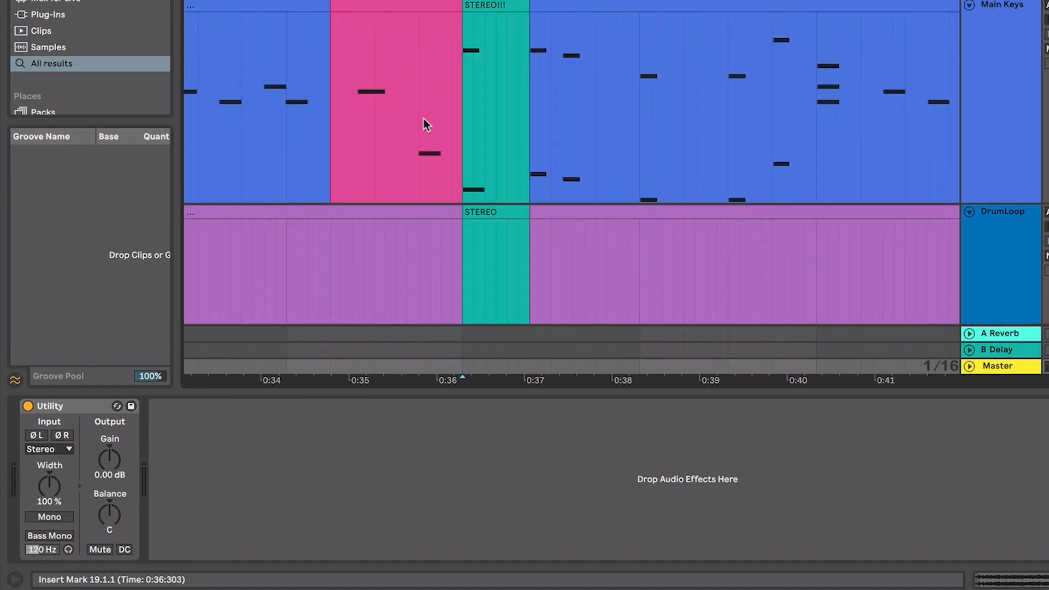
Step: Select all tracks and fold the Main Keys and DrumLoop tracks in the arrangement
{"action": "left_click", "coordinate": [986, 140]}
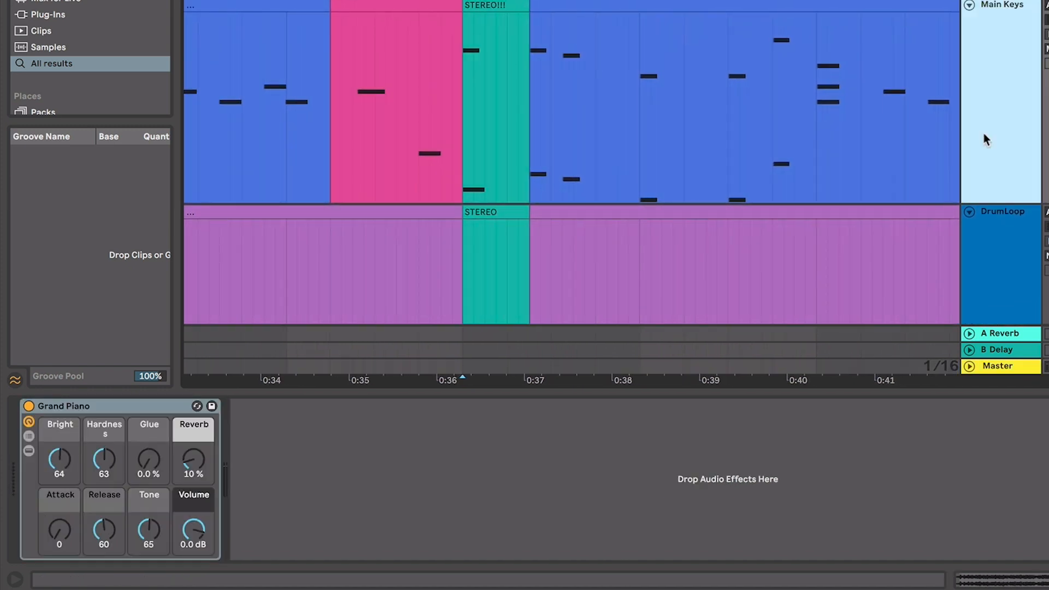
{"action": "key", "text": "super+a"}
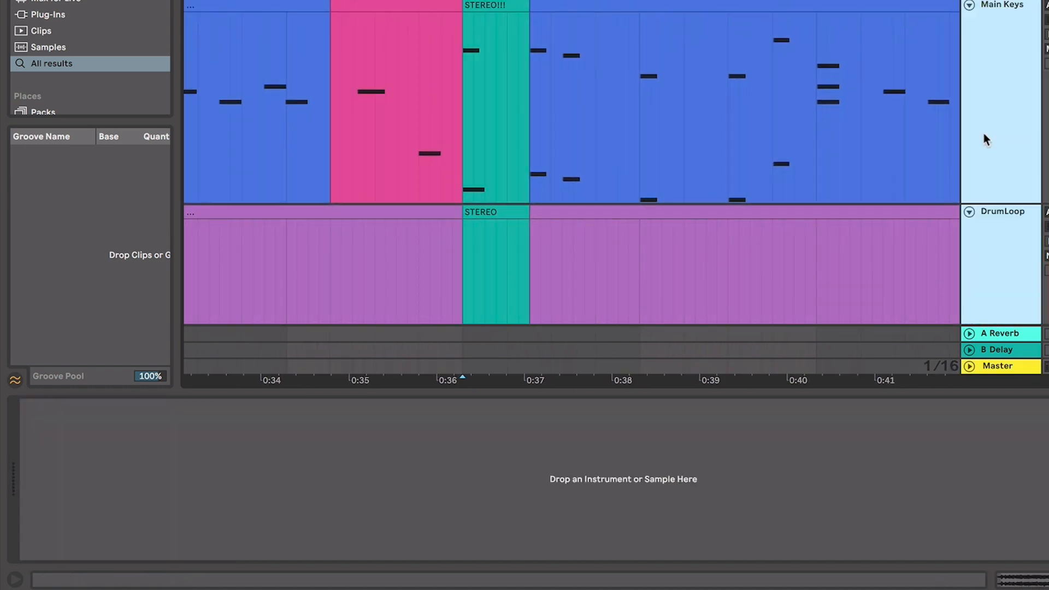
{"action": "left_click", "coordinate": [969, 5]}
{"action": "left_click", "coordinate": [969, 0]}
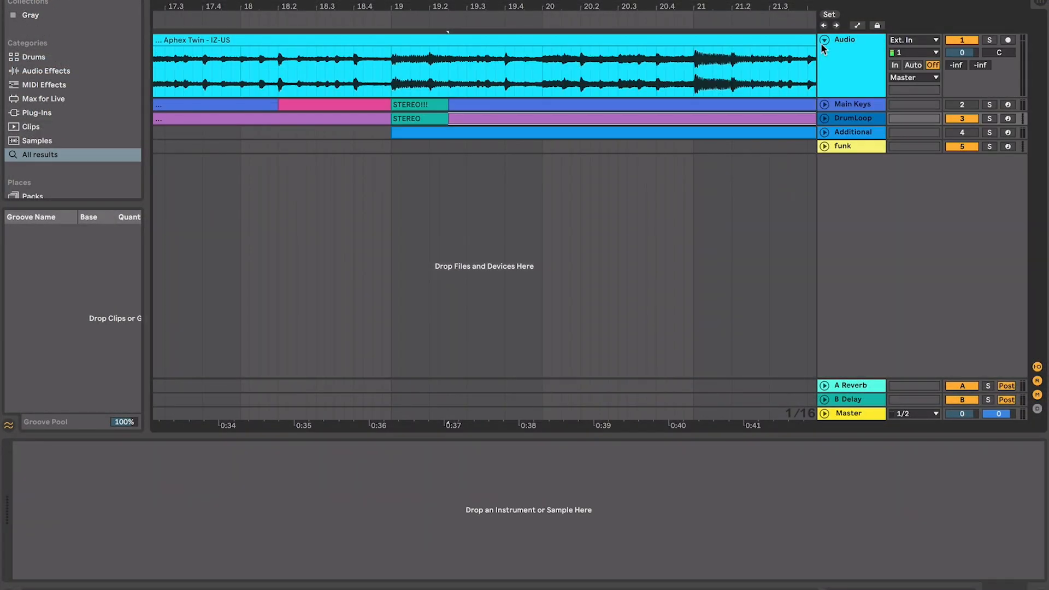
Step: Turn on Mono in the Master track's Utility device
{"action": "left_click", "coordinate": [844, 417]}
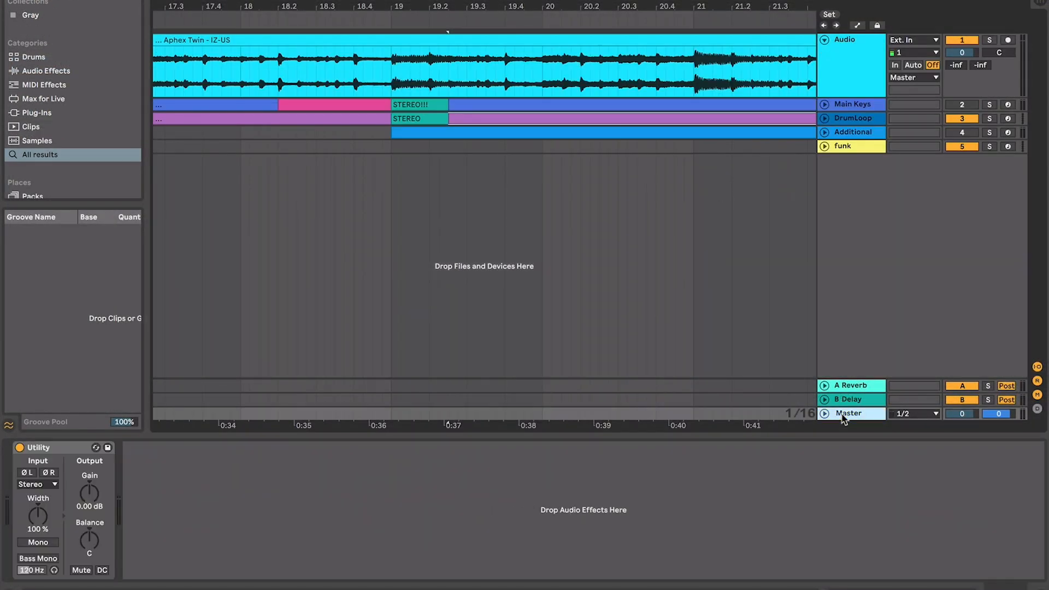
{"action": "left_click", "coordinate": [52, 542]}
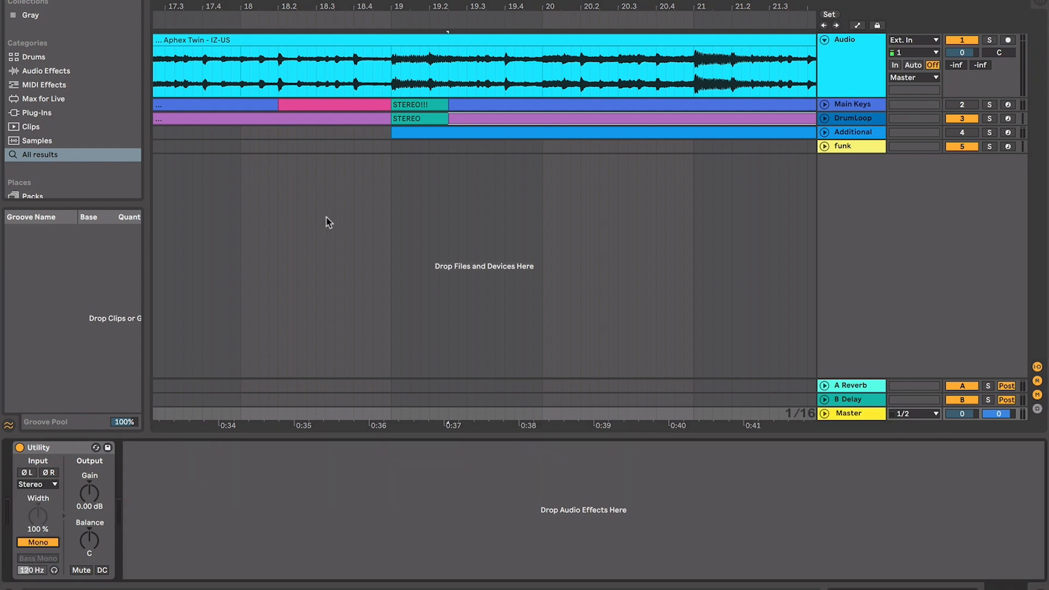
{"action": "left_click", "coordinate": [328, 150]}
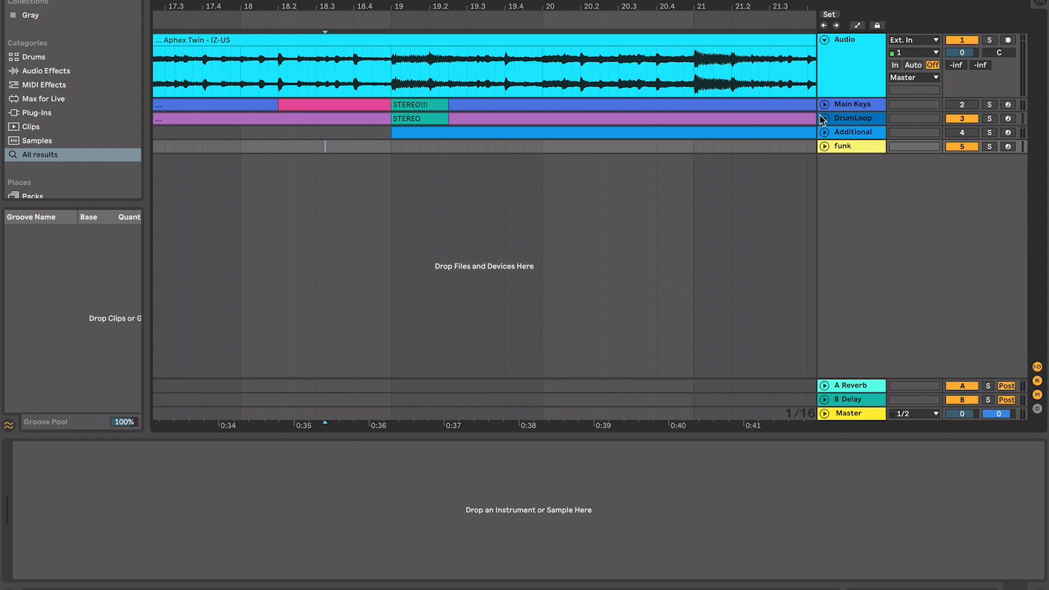
{"action": "left_click", "coordinate": [404, 76]}
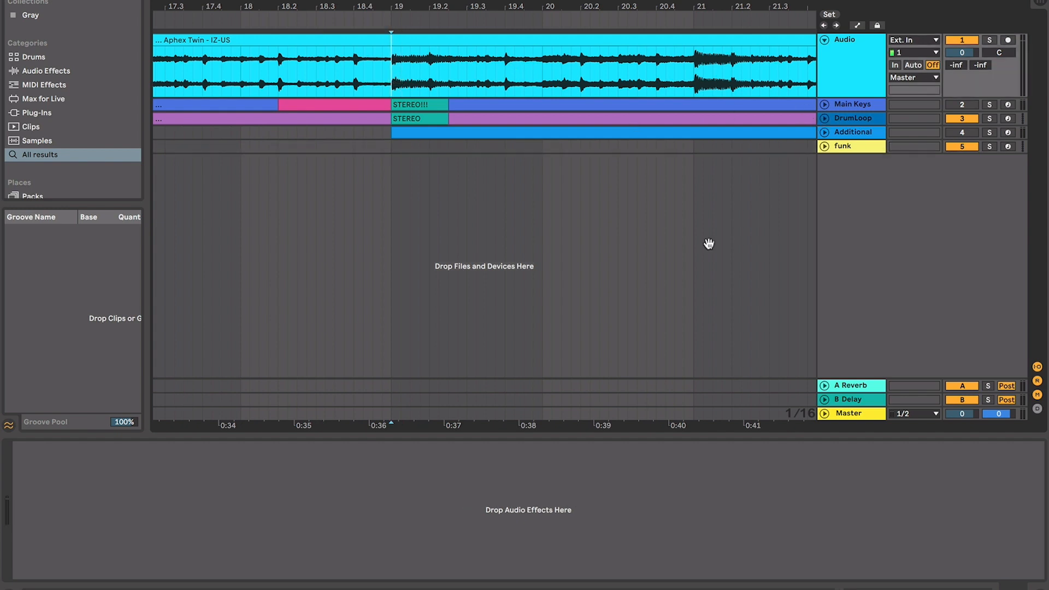
{"action": "left_click", "coordinate": [856, 410]}
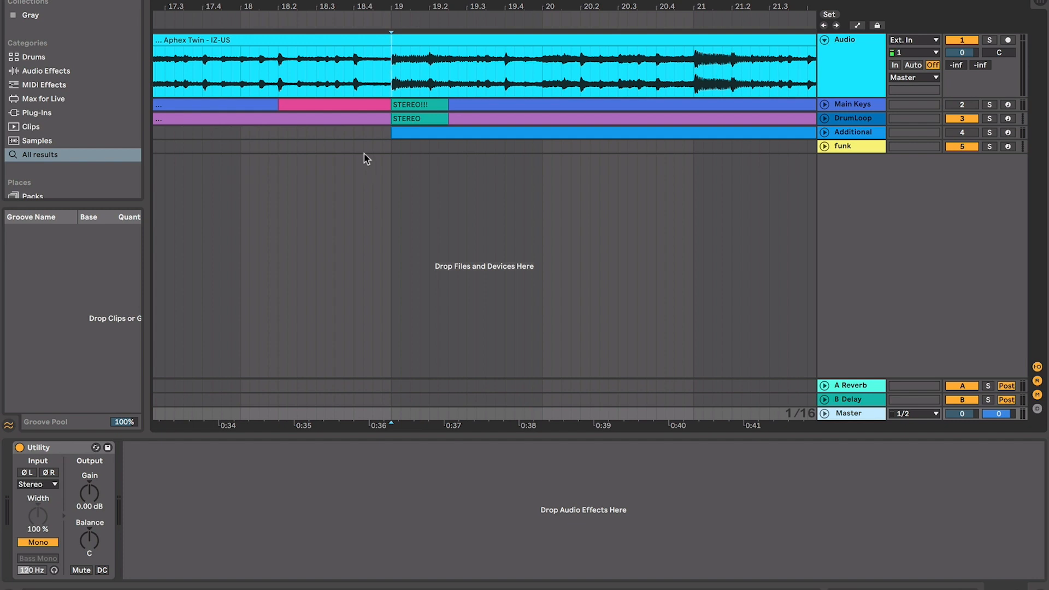
Step: Play the Audio track from bar 19 in mono and stop within the bar
{"action": "left_click", "coordinate": [394, 91]}
{"action": "key", "text": "space"}
{"action": "key", "text": "minus"}
{"action": "key", "text": "minus"}
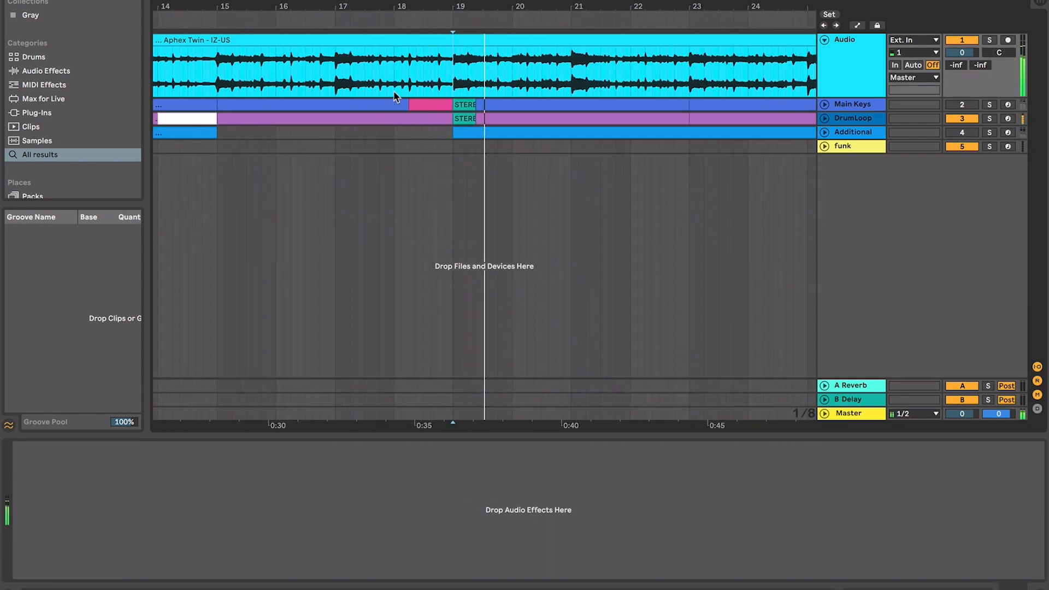
{"action": "key", "text": "space"}
Step: Play short excerpts of the Audio track from bars 15, 11 and 19 in mono to compare them
{"action": "scroll", "coordinate": [394, 93], "scroll_direction": "left", "scroll_amount": 3}
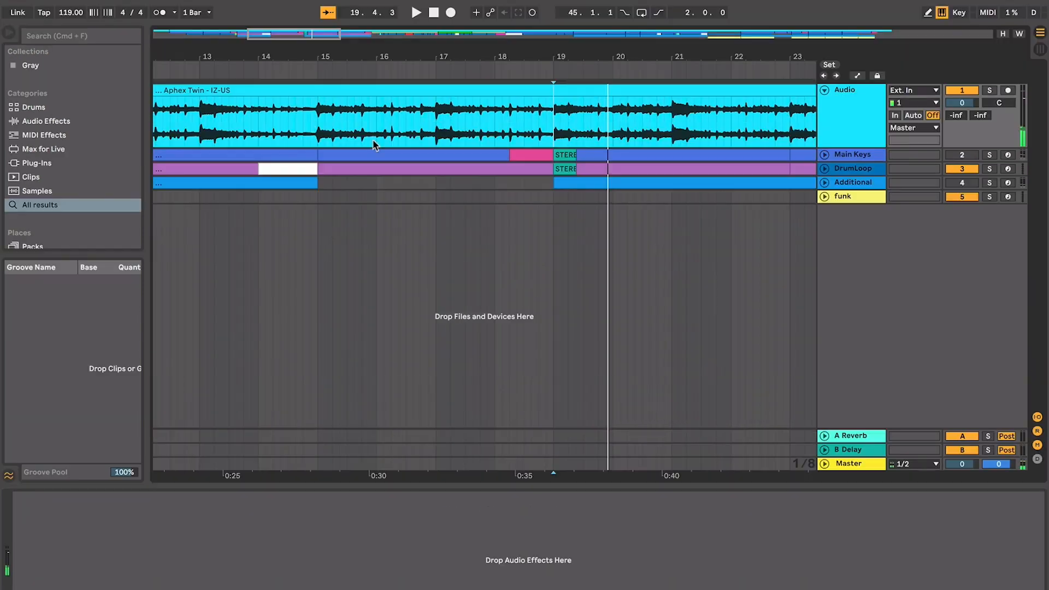
{"action": "left_click", "coordinate": [313, 132]}
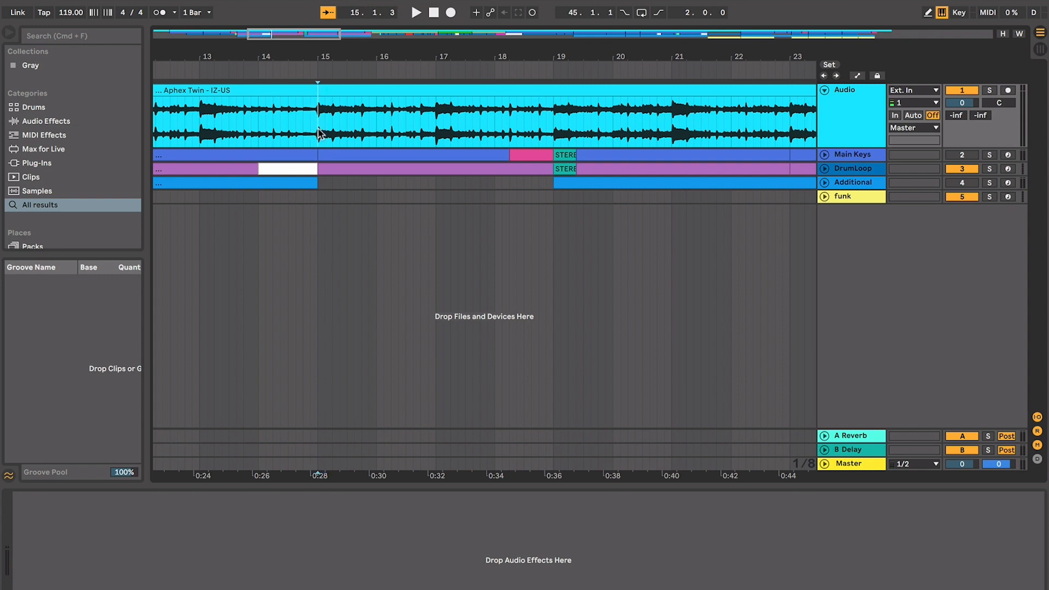
{"action": "key", "text": "space"}
{"action": "key", "text": "space"}
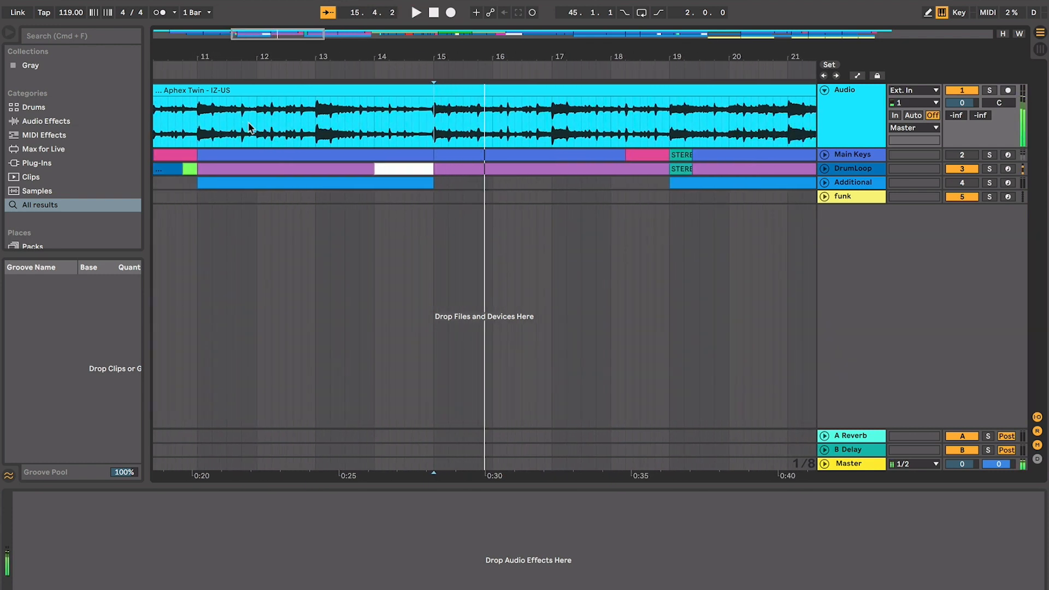
{"action": "left_click", "coordinate": [197, 133]}
{"action": "key", "text": "space"}
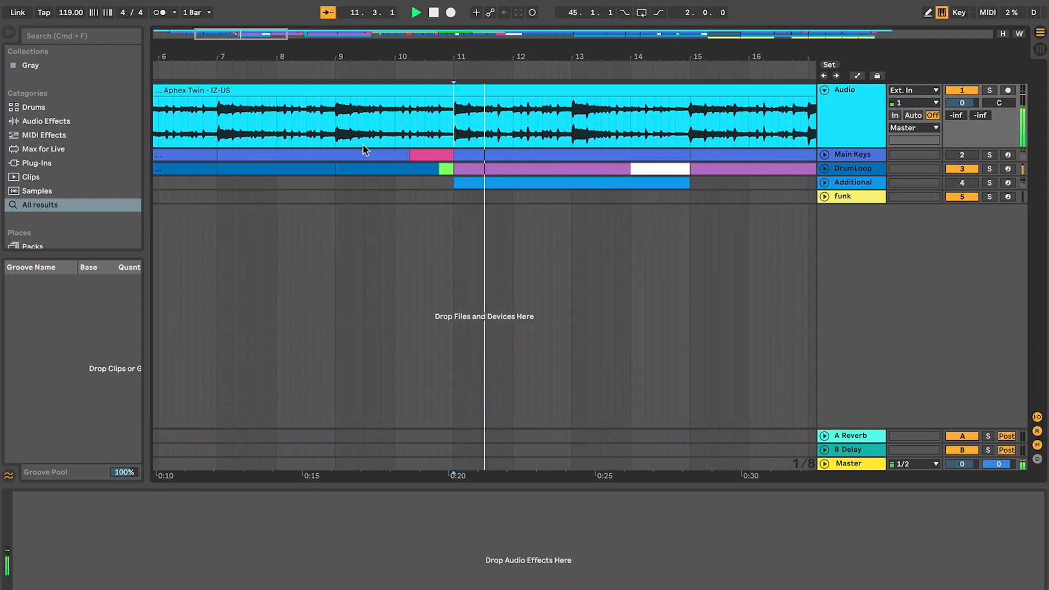
{"action": "scroll", "coordinate": [365, 148], "scroll_direction": "right", "scroll_amount": 4}
{"action": "key", "text": "space"}
{"action": "scroll", "coordinate": [630, 133], "scroll_direction": "right", "scroll_amount": 2}
{"action": "left_click", "coordinate": [632, 133]}
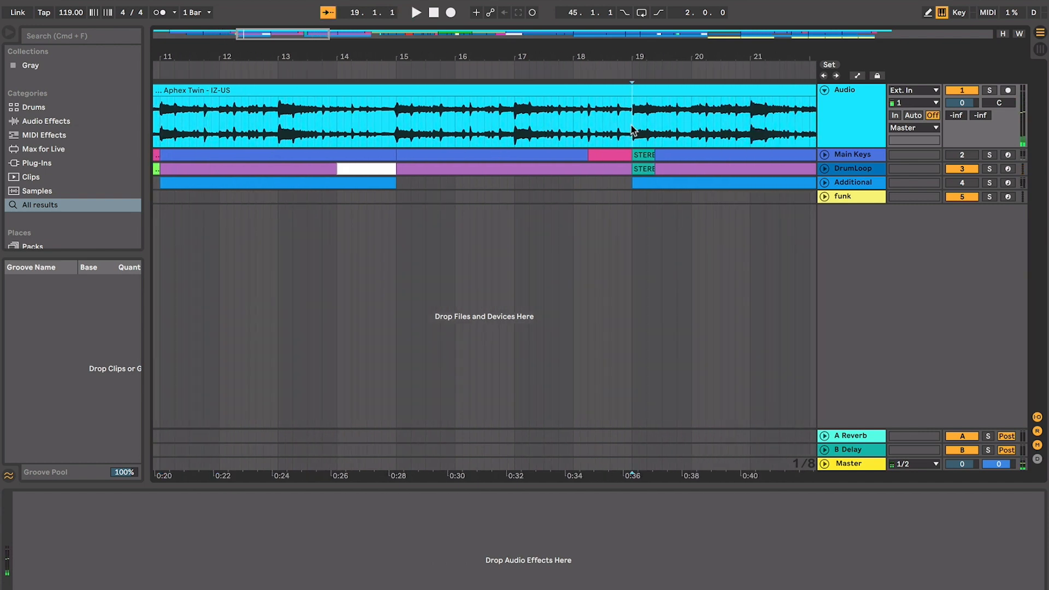
{"action": "key", "text": "space"}
{"action": "key", "text": "space"}
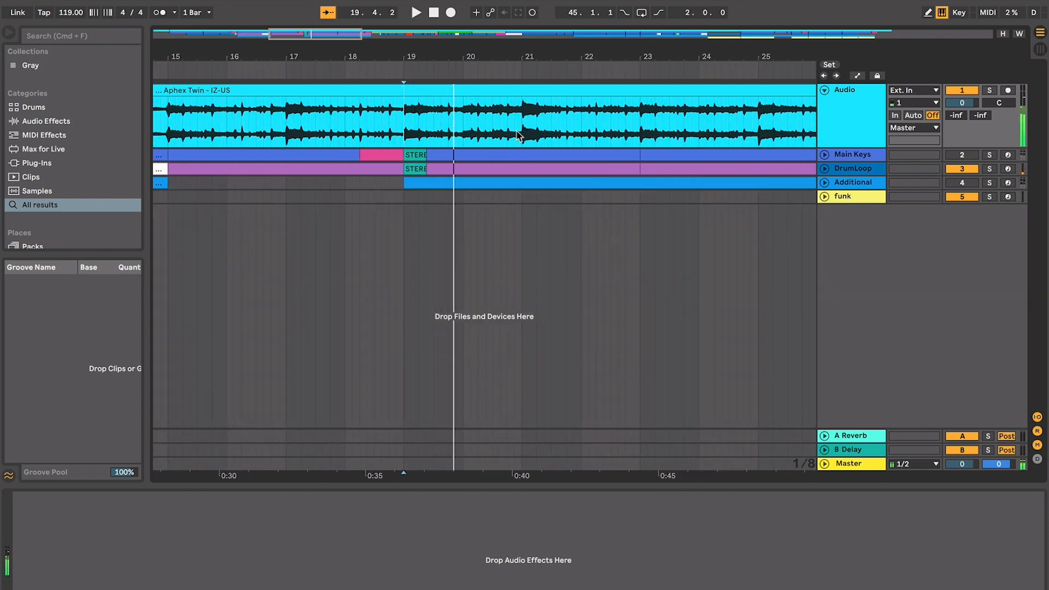
Step: Turn off Mono in the Master's Utility, and select the Audio range at bar 19 matching the teal clips' length
{"action": "left_click", "coordinate": [841, 463]}
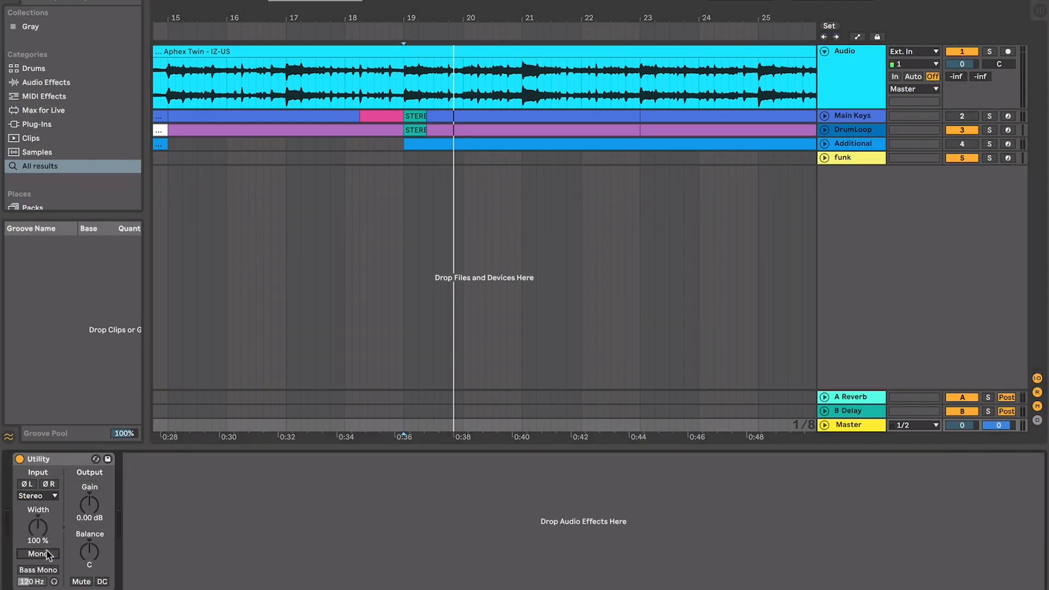
{"action": "left_click", "coordinate": [397, 94]}
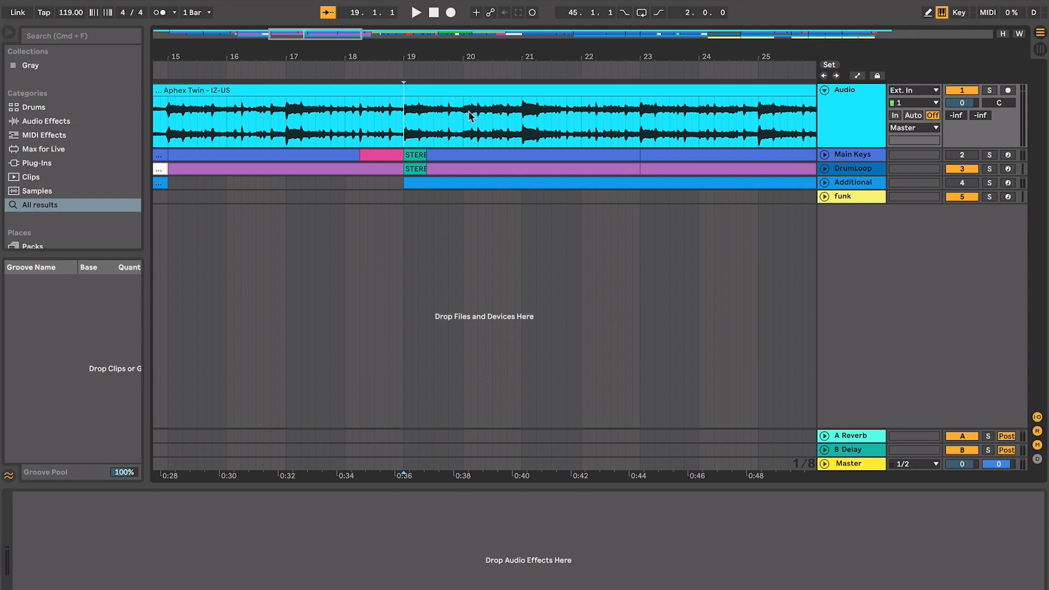
{"action": "scroll", "coordinate": [469, 116], "scroll_direction": "left", "scroll_amount": 3}
{"action": "left_click_drag", "start_coordinate": [475, 122], "coordinate": [499, 121]}
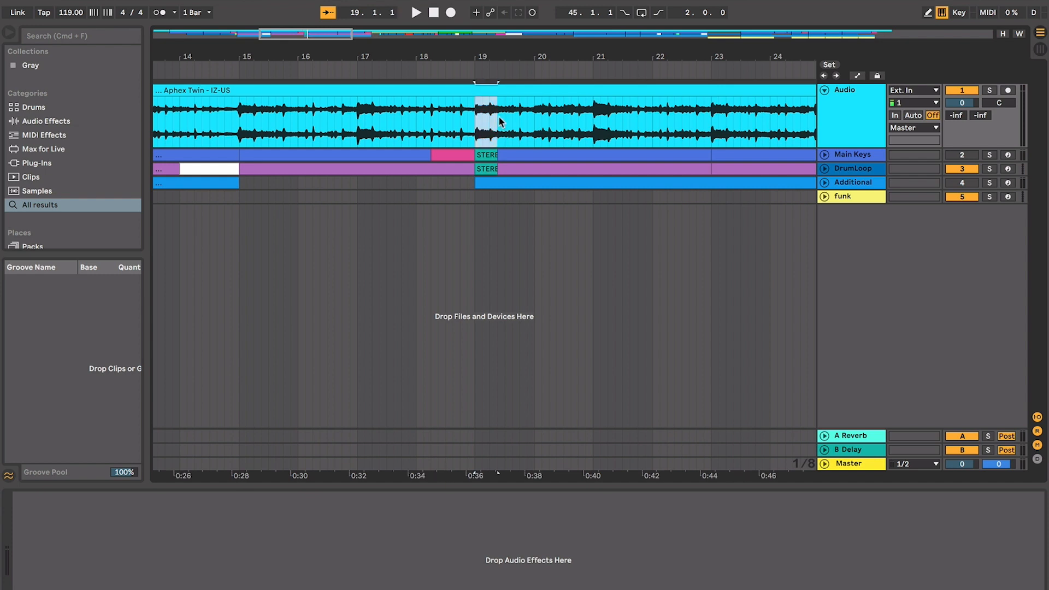
Step: Play short excerpts of the Audio track from bars 15, 11 and 19 with Mono off to compare them
{"action": "left_click", "coordinate": [239, 113]}
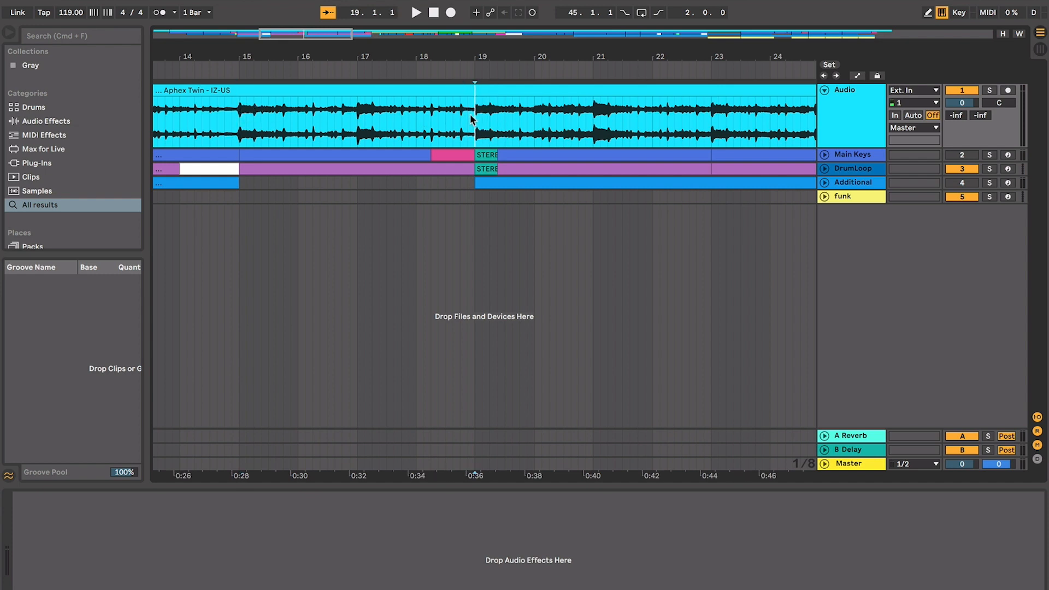
{"action": "key", "text": "space"}
{"action": "scroll", "coordinate": [470, 119], "scroll_direction": "left", "scroll_amount": 5}
{"action": "left_click", "coordinate": [361, 124]}
{"action": "key", "text": "space"}
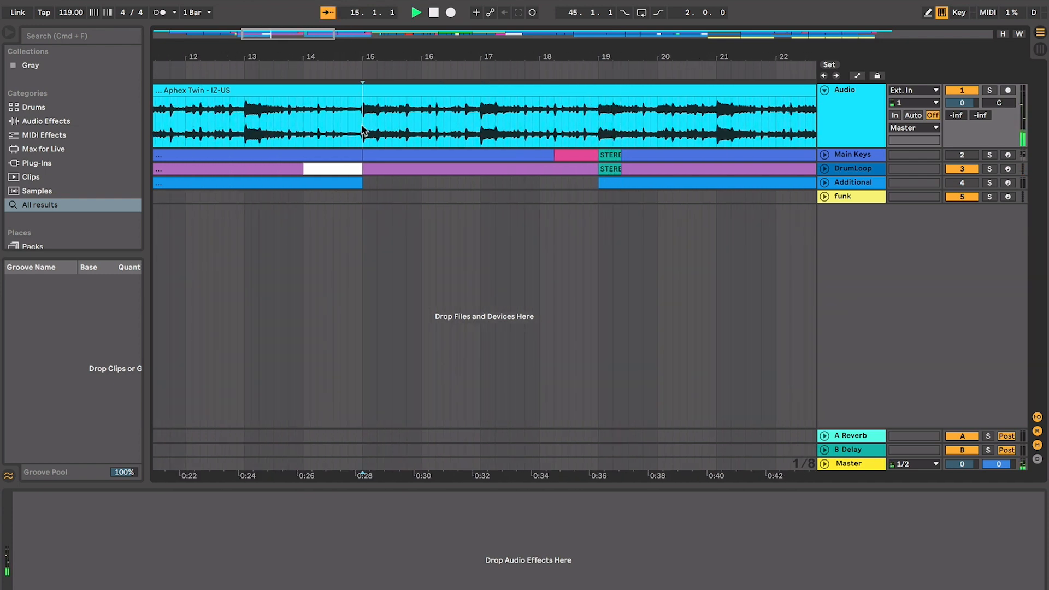
{"action": "scroll", "coordinate": [362, 125], "scroll_direction": "left", "scroll_amount": 5}
{"action": "left_click", "coordinate": [272, 127]}
{"action": "left_click", "coordinate": [264, 128]}
{"action": "key", "text": "space"}
{"action": "key", "text": "space"}
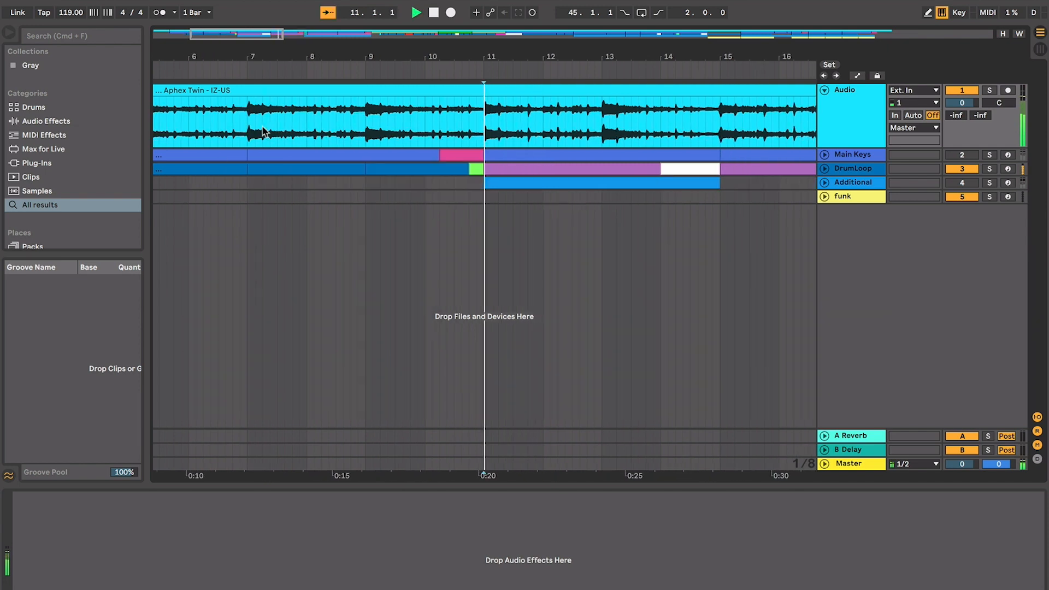
{"action": "scroll", "coordinate": [264, 130], "scroll_direction": "right", "scroll_amount": 5}
{"action": "left_click", "coordinate": [716, 134]}
{"action": "key", "text": "space"}
{"action": "key", "text": "space"}
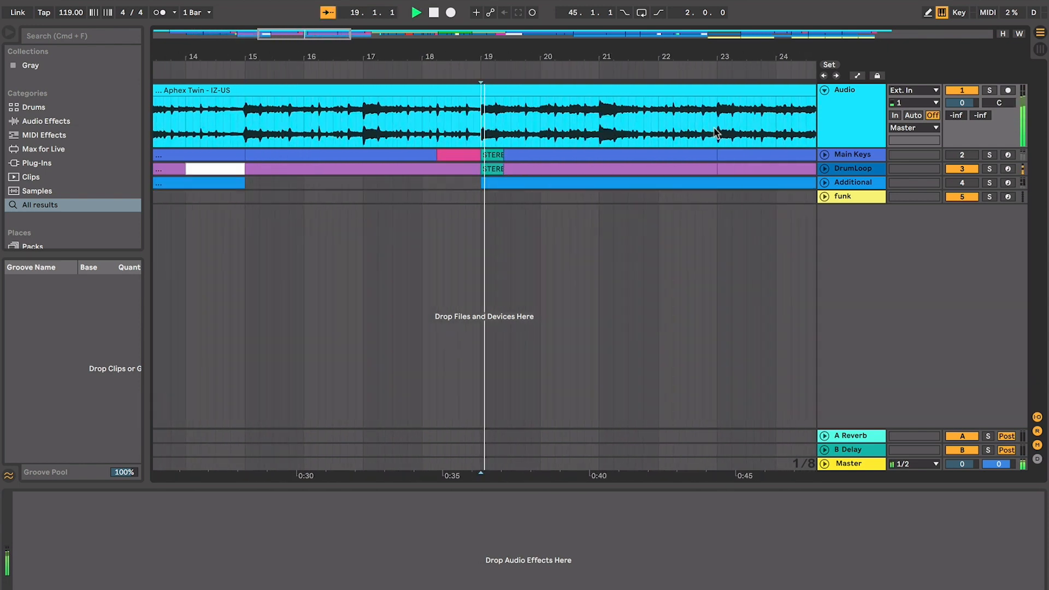
{"action": "key", "text": "space"}
Step: Unfold the Main Keys and DrumLoop tracks and select the STEREO!!! clip at bar 19 on Main Keys
{"action": "left_click", "coordinate": [824, 157]}
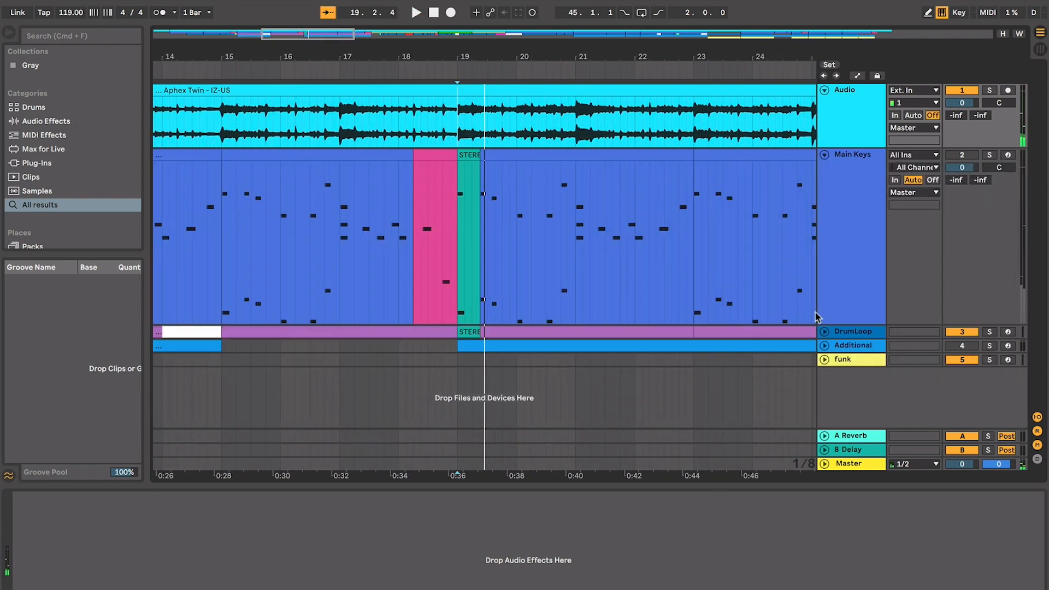
{"action": "left_click", "coordinate": [824, 330]}
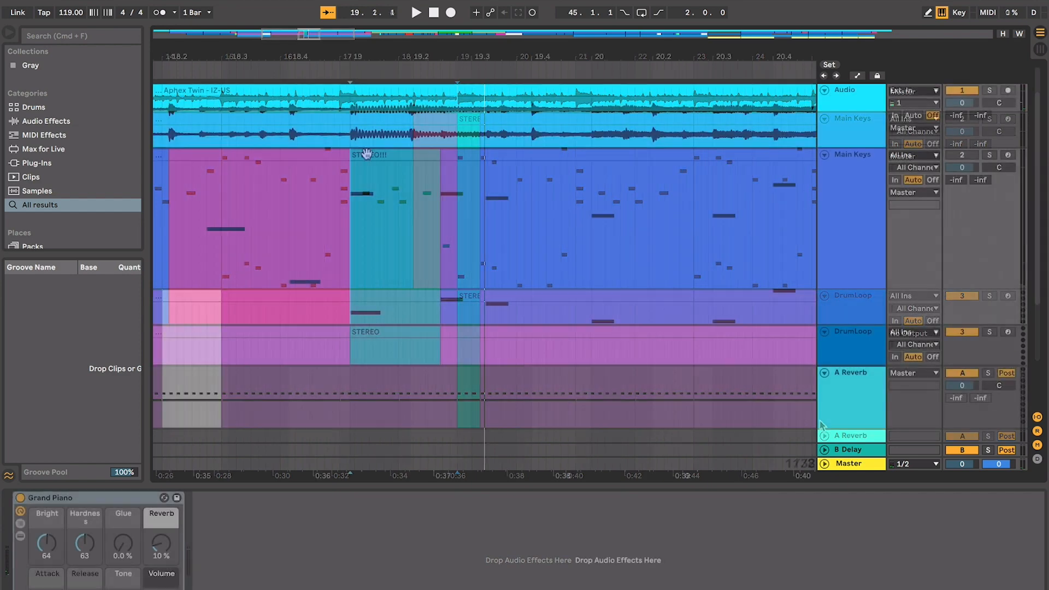
{"action": "left_click", "coordinate": [367, 154]}
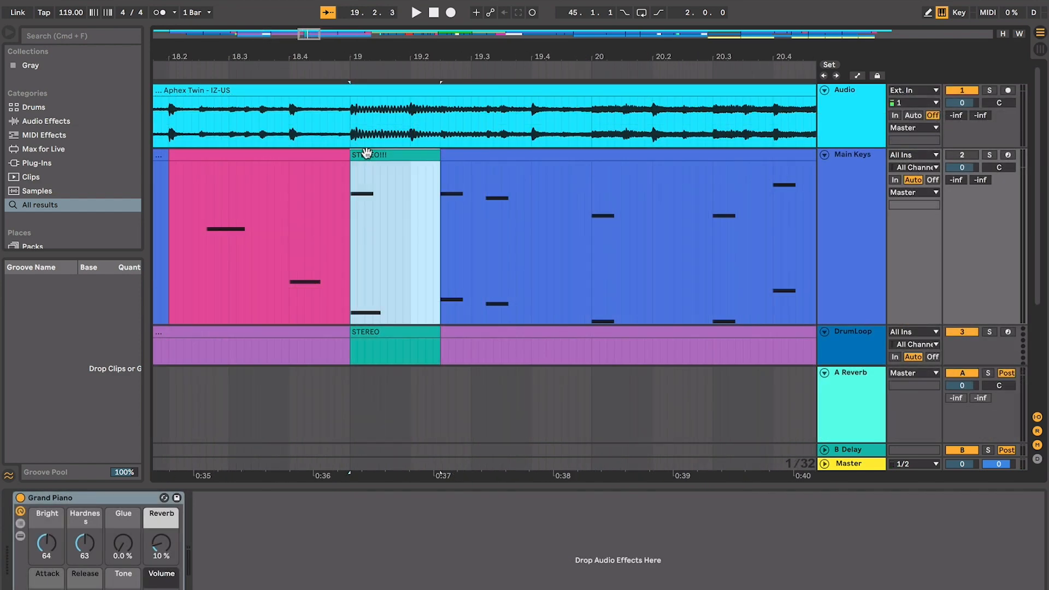
Step: Unfold the Additional track below DrumLoop and hide the return tracks
{"action": "scroll", "coordinate": [392, 166], "scroll_direction": "right", "scroll_amount": 5}
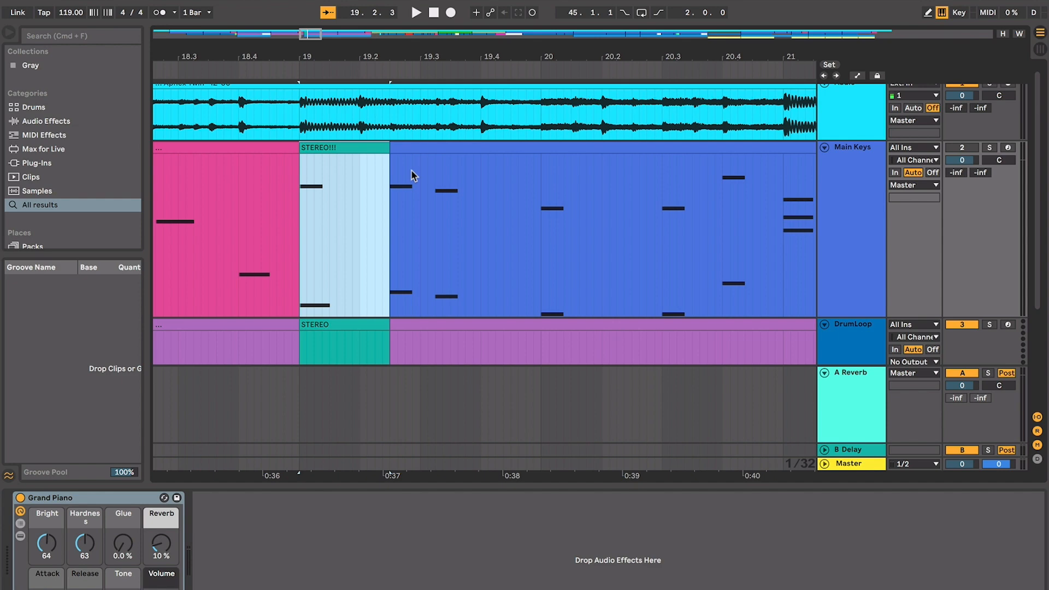
{"action": "scroll", "coordinate": [413, 174], "scroll_direction": "down", "scroll_amount": 5}
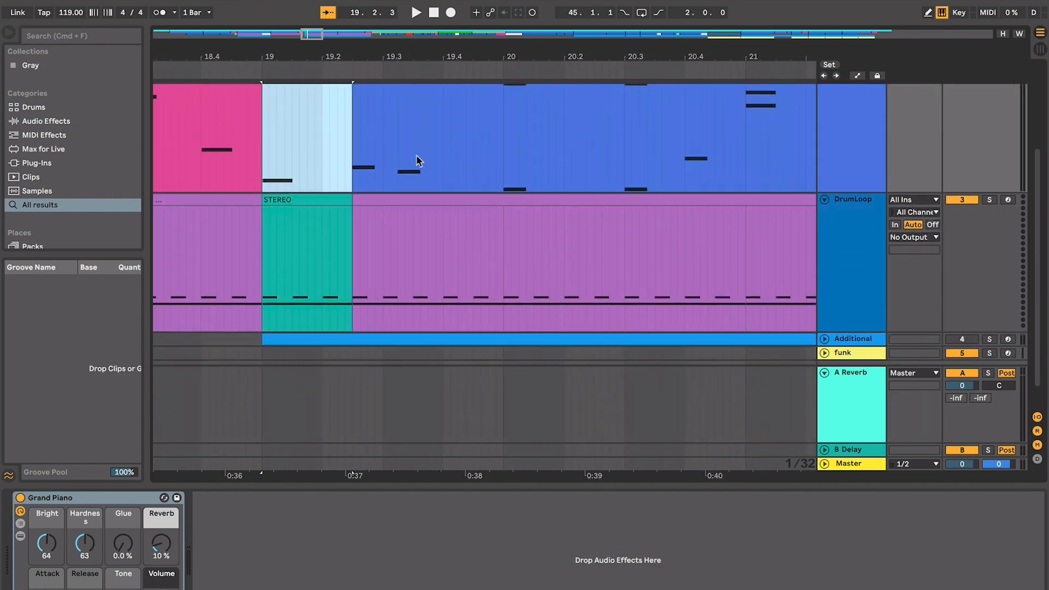
{"action": "scroll", "coordinate": [417, 160], "scroll_direction": "down", "scroll_amount": 2}
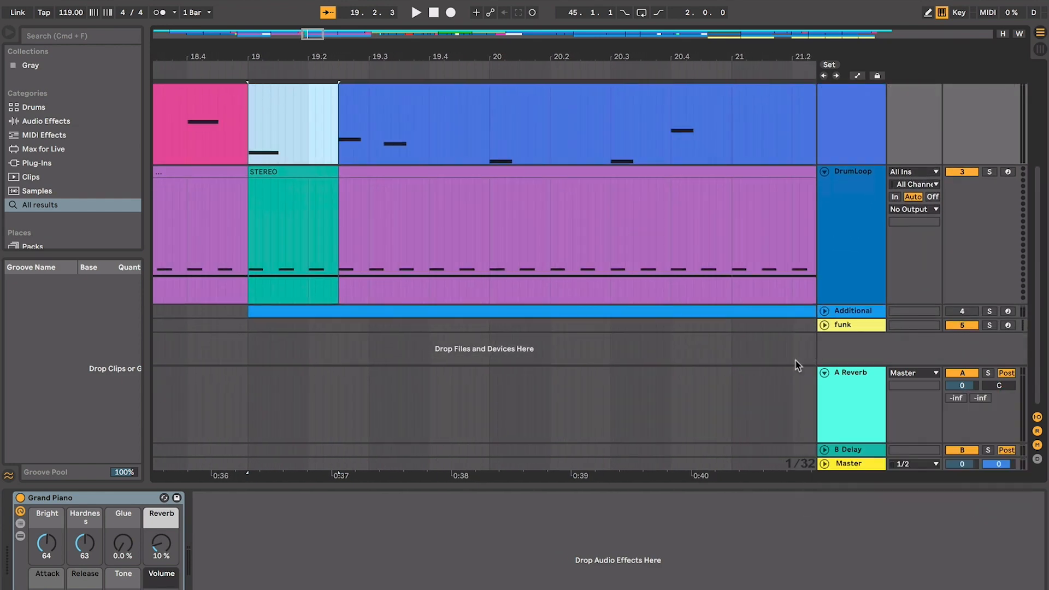
{"action": "left_click", "coordinate": [824, 311]}
{"action": "key", "text": "super+alt+r"}
Step: Select the Additional clip starting at bar 19 and increase the Additional track's height
{"action": "left_click", "coordinate": [610, 216]}
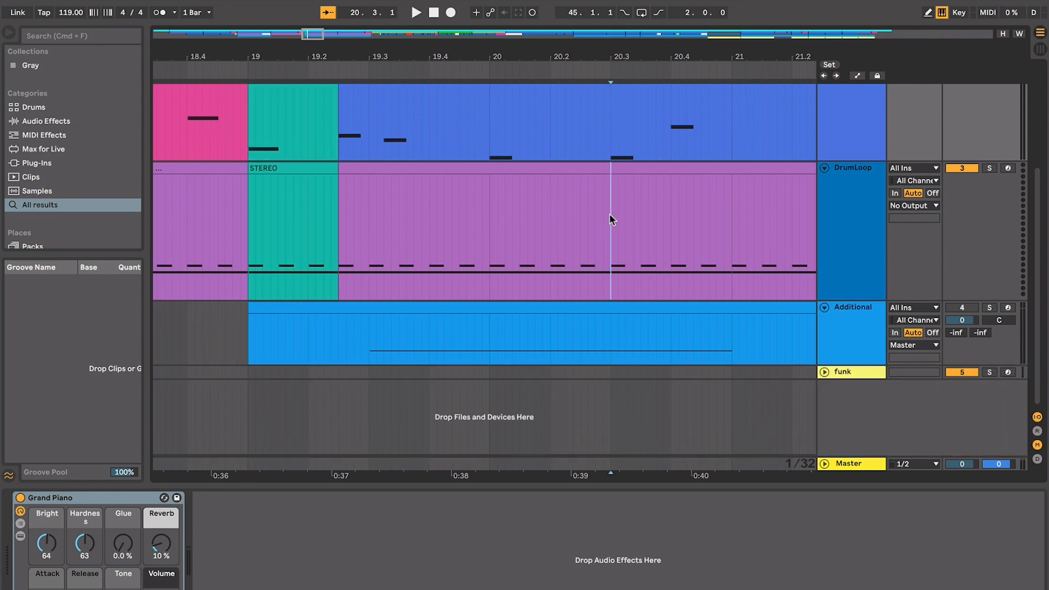
{"action": "key", "text": "minus"}
{"action": "key", "text": "minus"}
{"action": "key", "text": "minus"}
{"action": "key", "text": "minus"}
{"action": "key", "text": "minus"}
{"action": "left_click", "coordinate": [455, 310]}
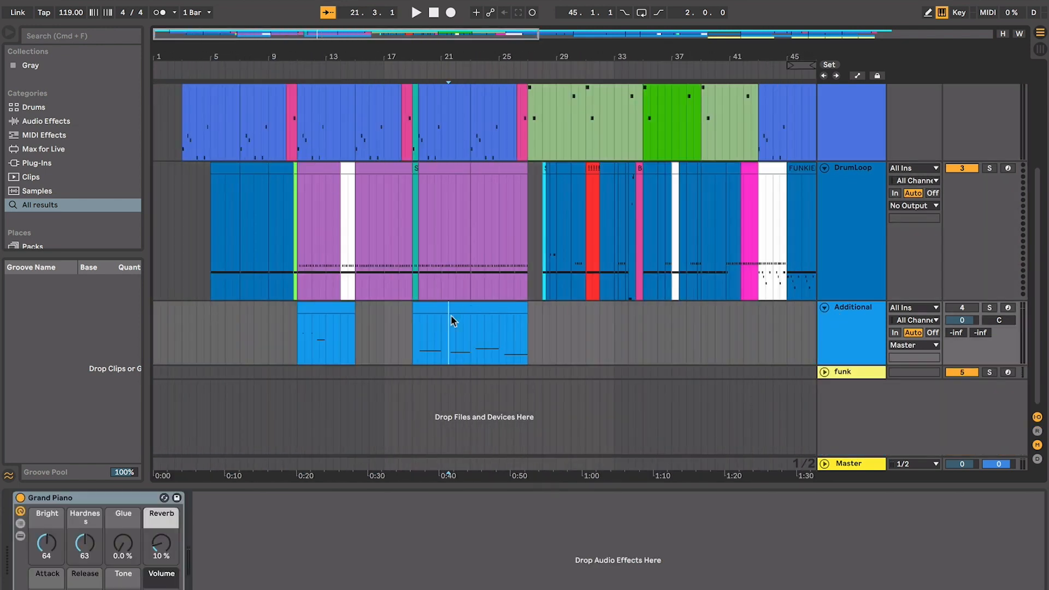
{"action": "left_click_drag", "start_coordinate": [831, 365], "coordinate": [823, 447]}
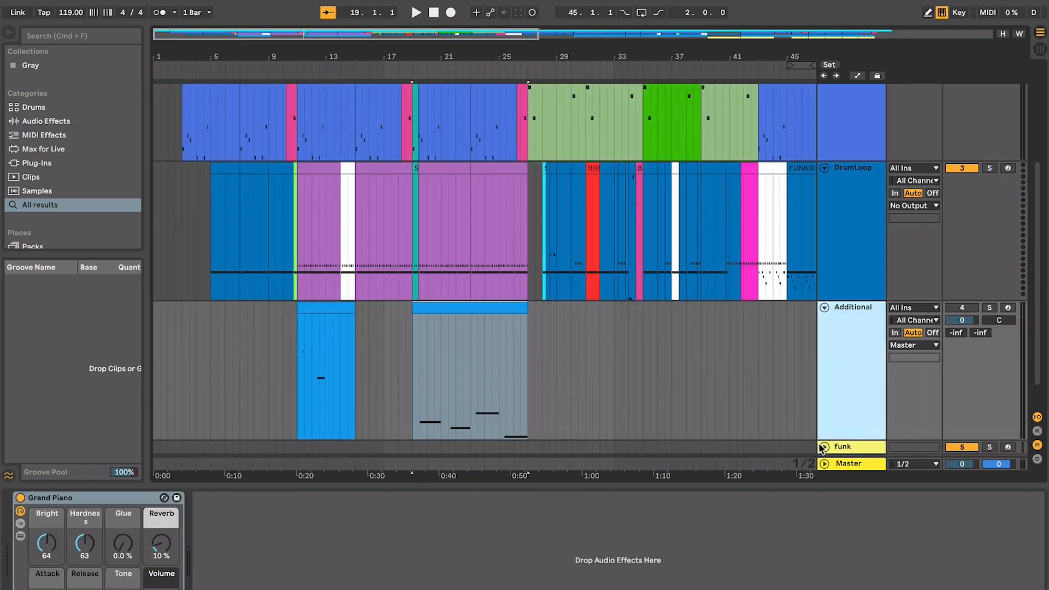
Step: Select the Additional clip at bar 11 and play it, stop, and select the Additional clip at bar 19
{"action": "left_click", "coordinate": [319, 322]}
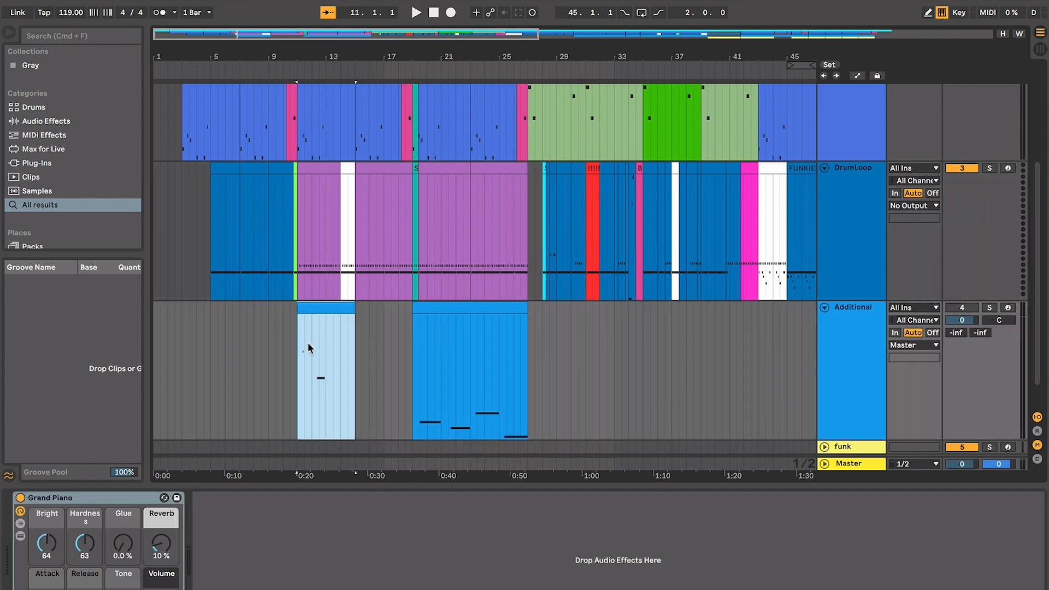
{"action": "key", "text": "plus"}
{"action": "key", "text": "plus"}
{"action": "key", "text": "space"}
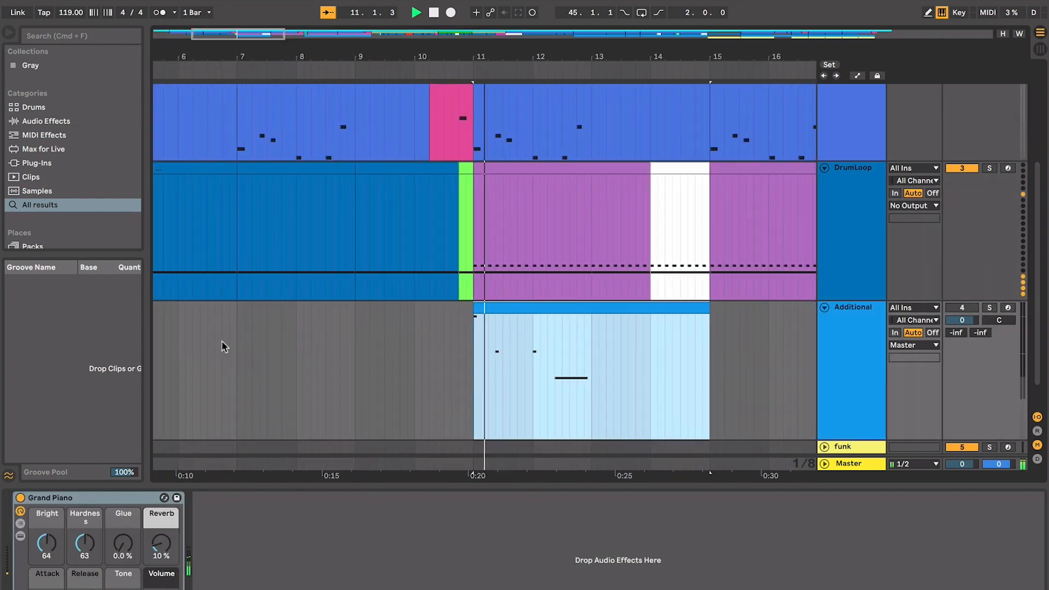
{"action": "scroll", "coordinate": [517, 389], "scroll_direction": "down", "scroll_amount": 3}
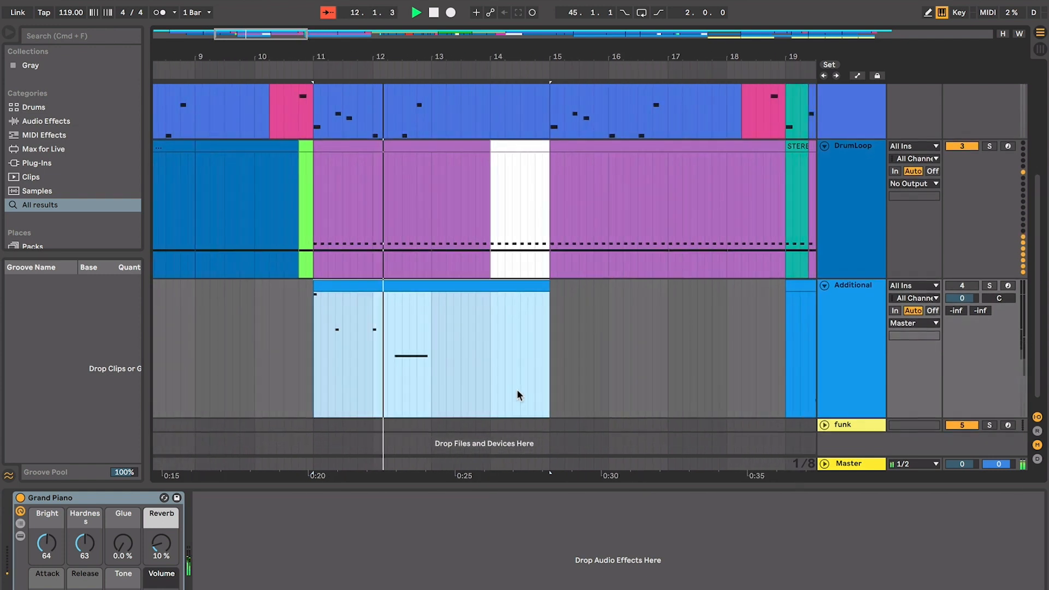
{"action": "left_click", "coordinate": [597, 275]}
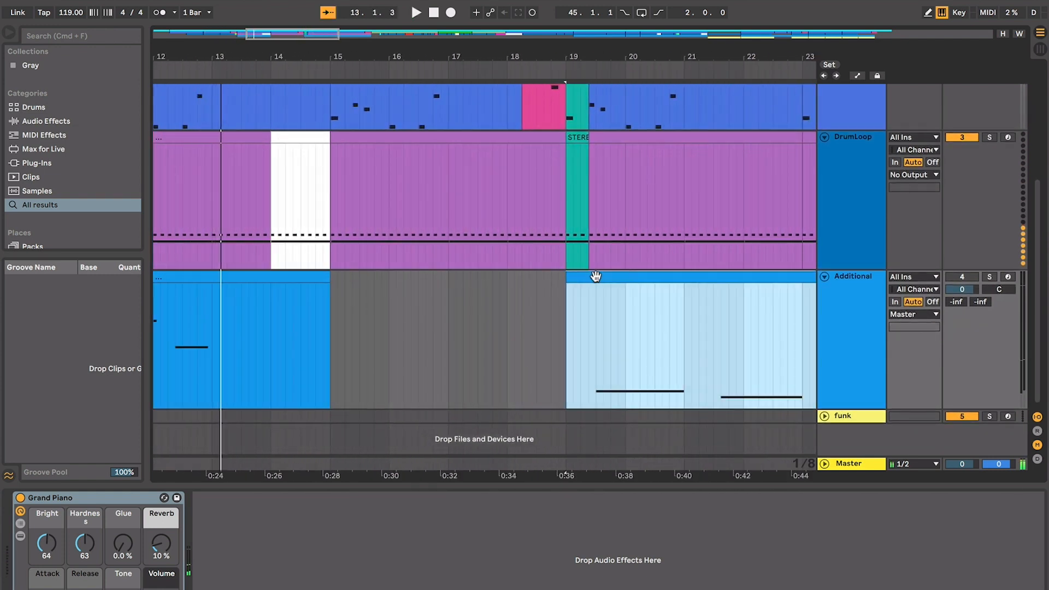
Step: Stop playback and deactivate the Additional clip starting at bar 19
{"action": "key", "text": "space"}
{"action": "scroll", "coordinate": [623, 334], "scroll_direction": "right", "scroll_amount": 5}
{"action": "scroll", "coordinate": [623, 334], "scroll_direction": "down", "scroll_amount": 1}
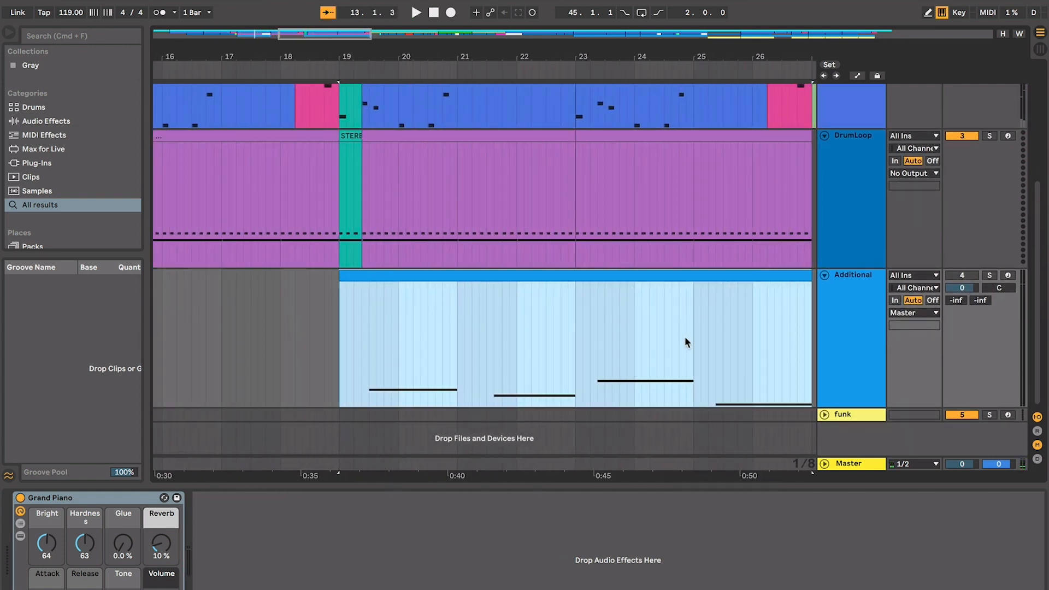
{"action": "left_click", "coordinate": [870, 321]}
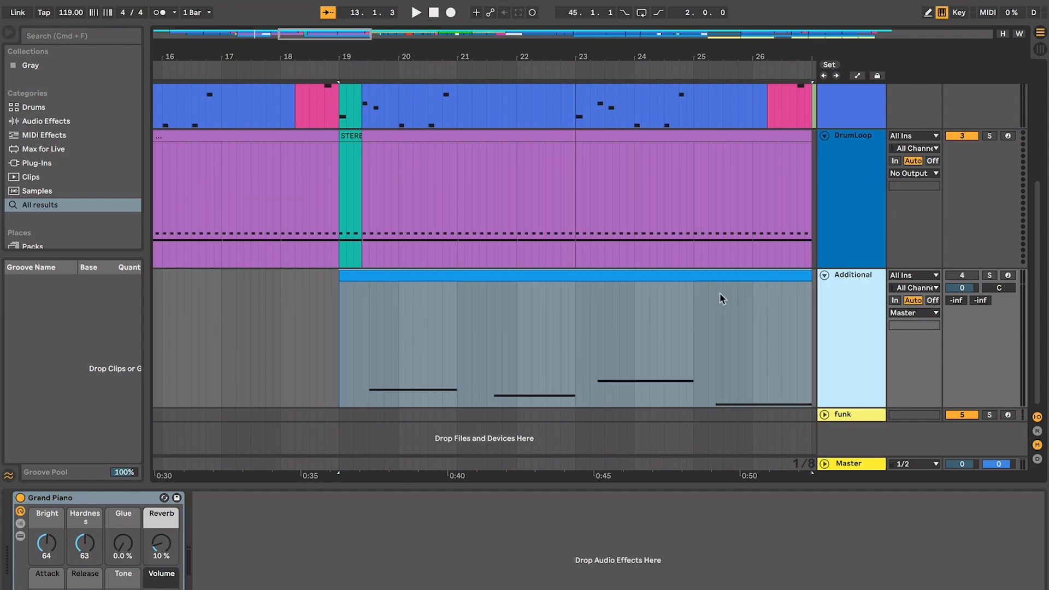
{"action": "left_click", "coordinate": [704, 281]}
{"action": "key", "text": "0"}
Step: Duplicate the Additional track together with its clips
{"action": "key", "text": "minus"}
{"action": "key", "text": "minus"}
{"action": "left_click", "coordinate": [847, 296]}
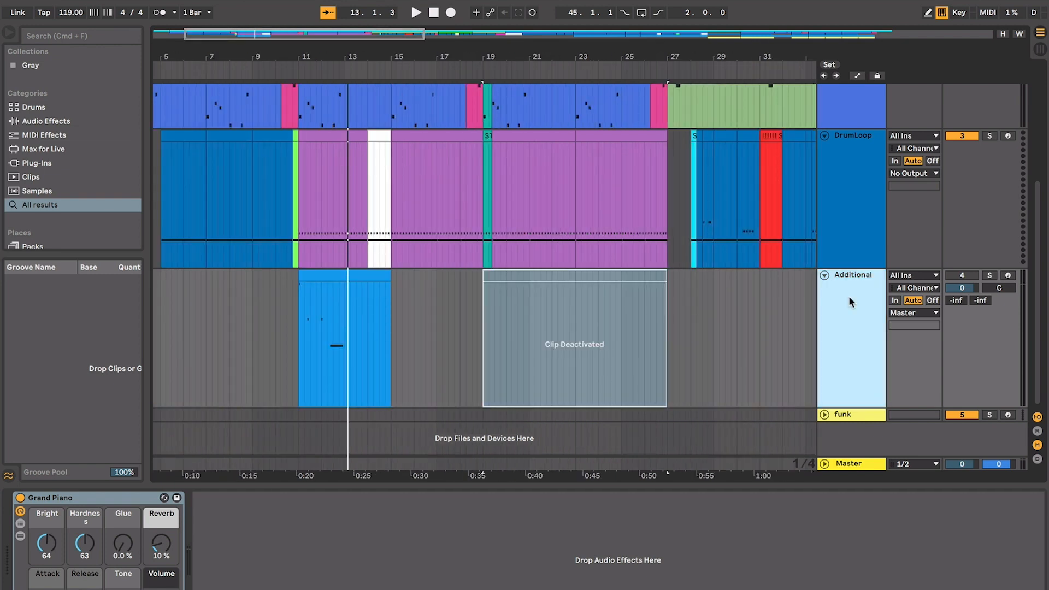
{"action": "key", "text": "super+d"}
Step: Keep only the bar 11 clip on the original Additional track and only the bar 19 clip, reactivated, on the duplicate in this section
{"action": "left_click", "coordinate": [610, 190]}
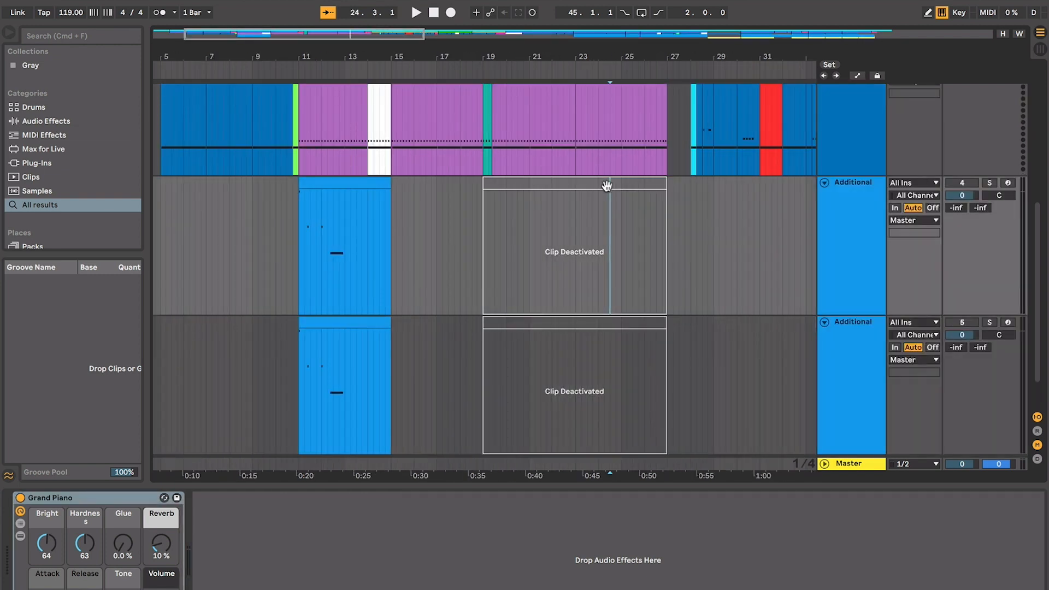
{"action": "left_click", "coordinate": [607, 186]}
{"action": "left_click", "coordinate": [358, 325]}
{"action": "key", "text": "Delete"}
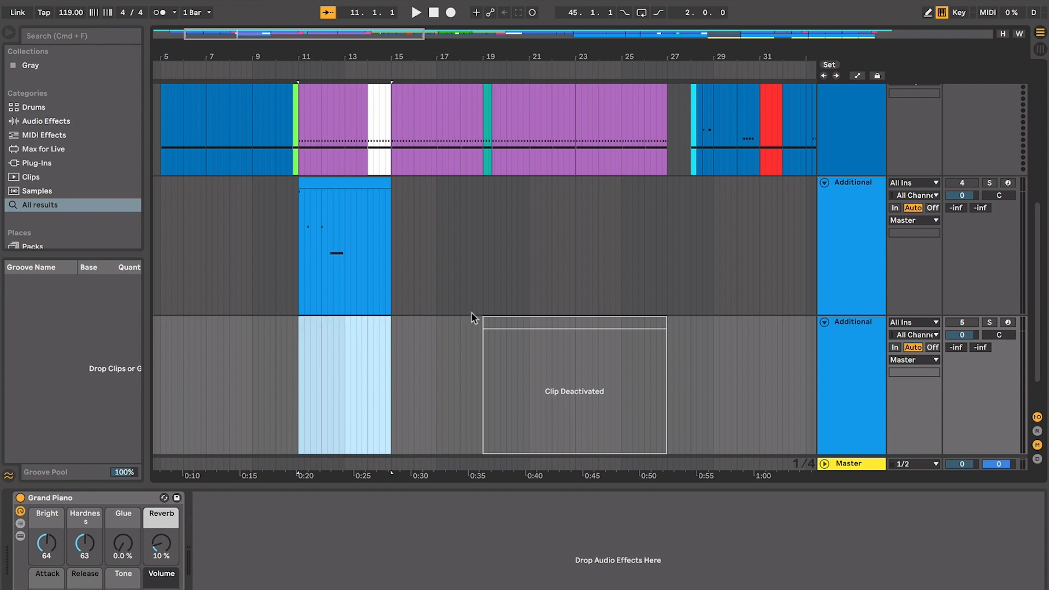
{"action": "left_click", "coordinate": [526, 325]}
{"action": "key", "text": "0"}
Step: Rename the duplicated track "drone situiation" and set its monitoring to Off
{"action": "left_click", "coordinate": [895, 348]}
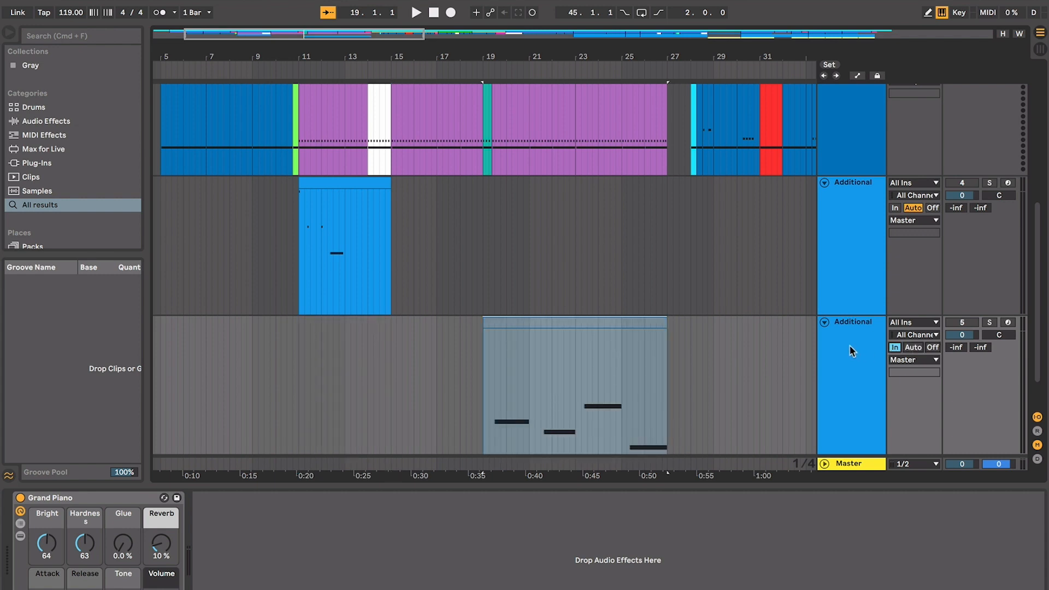
{"action": "left_click", "coordinate": [849, 345]}
{"action": "key", "text": "super+r"}
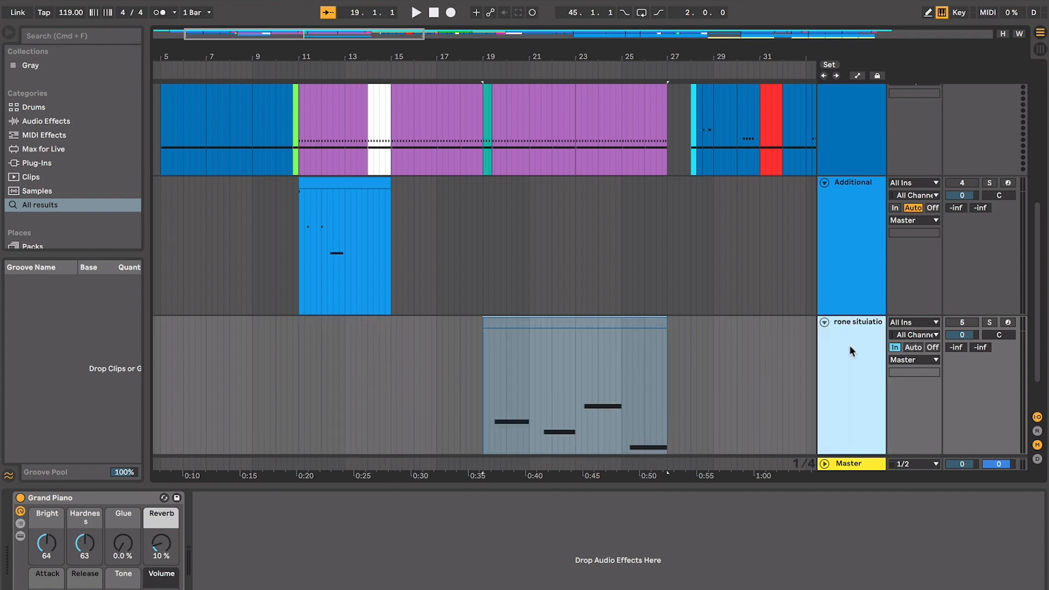
{"action": "left_click", "coordinate": [801, 347]}
{"action": "left_click", "coordinate": [932, 348]}
Step: Delete all the original Additional track's clips between bar 51 and bar 88
{"action": "scroll", "coordinate": [694, 270], "scroll_direction": "right", "scroll_amount": 10}
{"action": "scroll", "coordinate": [694, 270], "scroll_direction": "up", "scroll_amount": 1}
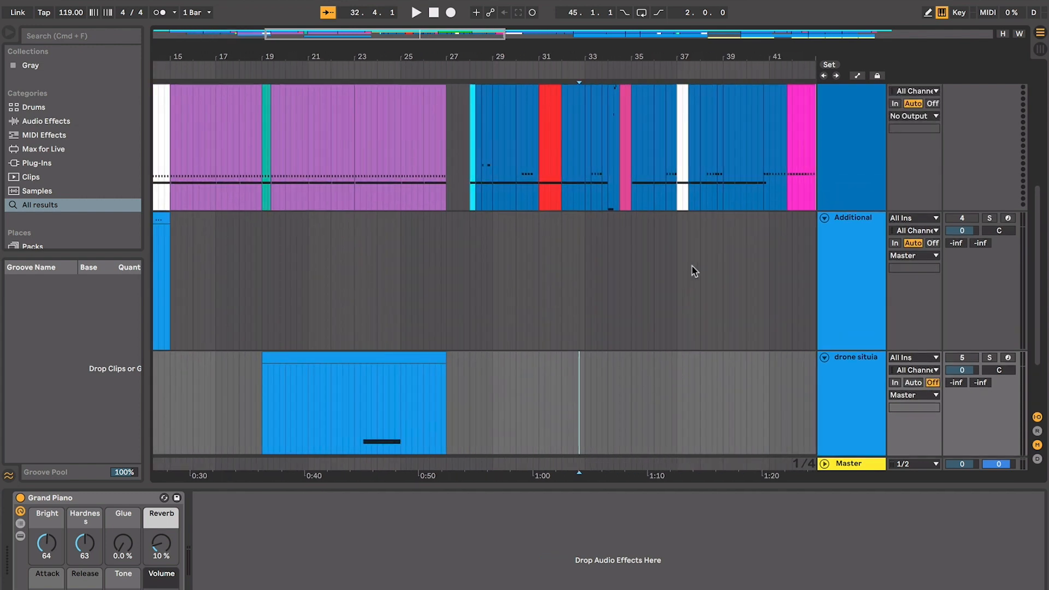
{"action": "key", "text": "w"}
{"action": "left_click", "coordinate": [493, 229]}
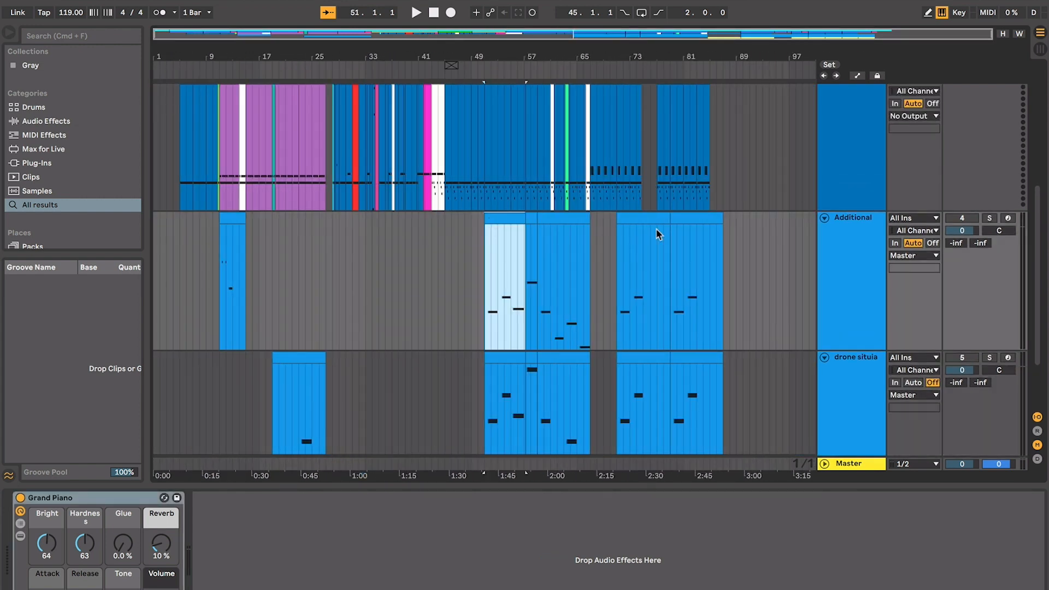
{"action": "left_click_drag", "start_coordinate": [659, 234], "coordinate": [729, 212]}
{"action": "key", "text": "z"}
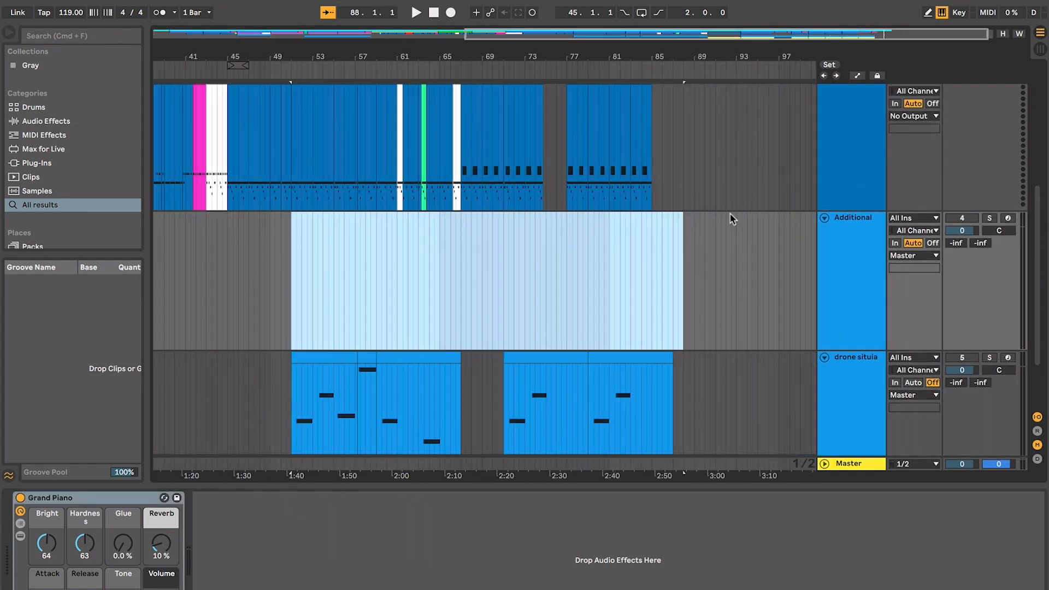
Step: Place the insert marker at bar 19 on the Additional track and fold that track, leaving the drone track unfolded
{"action": "scroll", "coordinate": [730, 213], "scroll_direction": "left", "scroll_amount": 10}
{"action": "scroll", "coordinate": [729, 213], "scroll_direction": "down", "scroll_amount": 3}
{"action": "left_click", "coordinate": [343, 213]}
{"action": "key", "text": "w"}
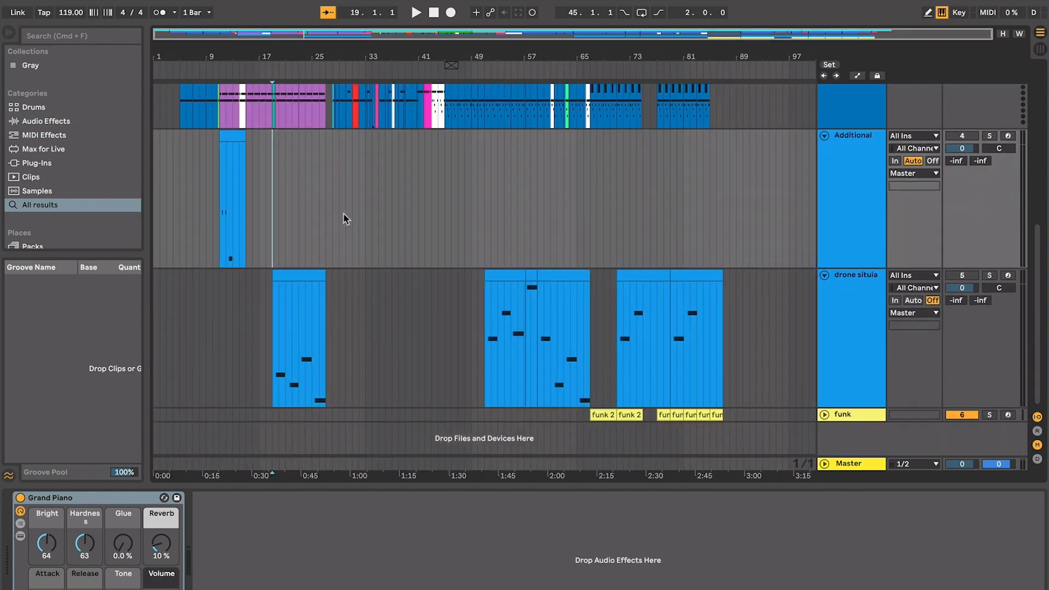
{"action": "key", "text": "plus"}
{"action": "key", "text": "plus"}
{"action": "left_click", "coordinate": [824, 134]}
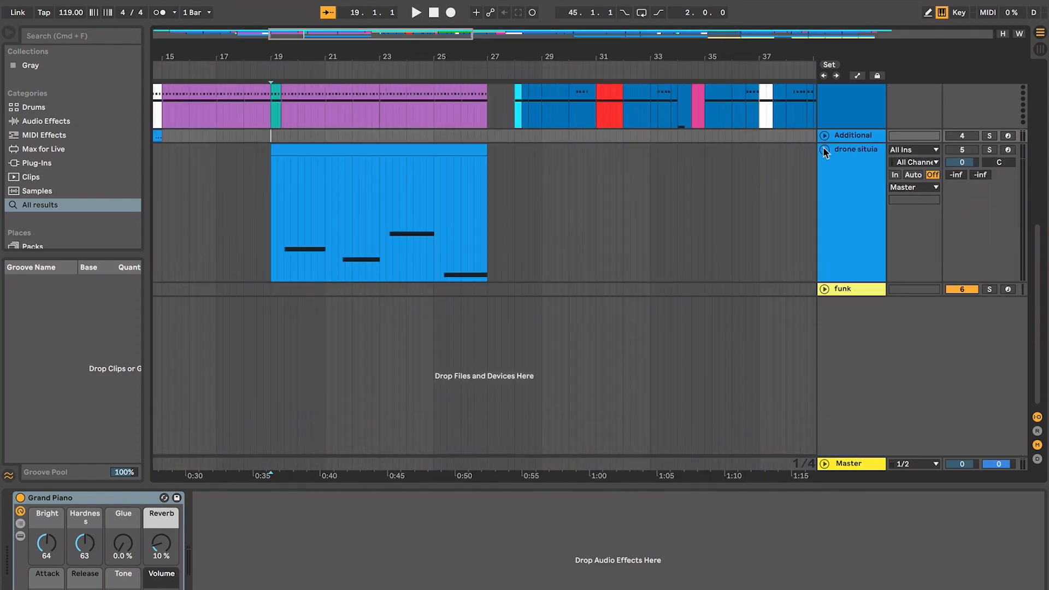
{"action": "left_click", "coordinate": [823, 151]}
{"action": "scroll", "coordinate": [539, 264], "scroll_direction": "up", "scroll_amount": 5}
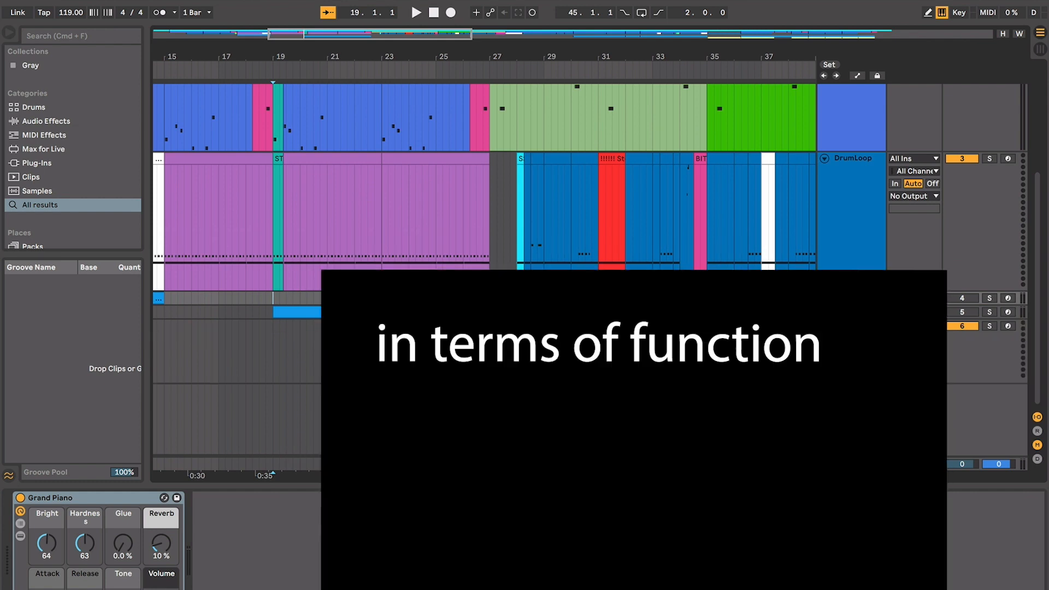
{"action": "left_click", "coordinate": [824, 312]}
Step: Play the arrangement from bar 19 and follow the drone clip's notes beneath Main Keys and DrumLoop
{"action": "scroll", "coordinate": [441, 338], "scroll_direction": "left", "scroll_amount": 3}
{"action": "scroll", "coordinate": [441, 338], "scroll_direction": "up", "scroll_amount": 1}
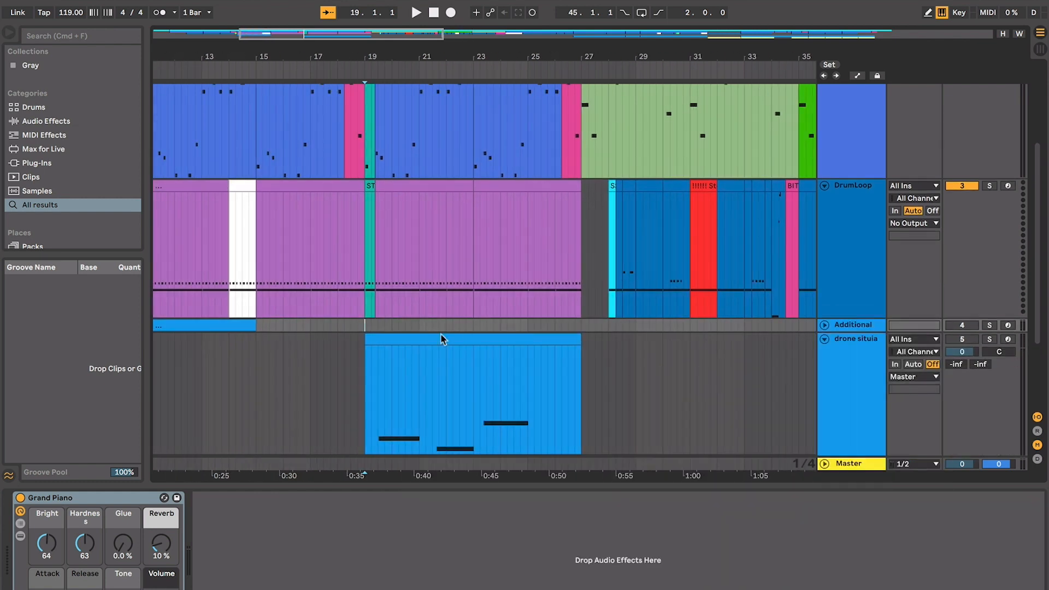
{"action": "scroll", "coordinate": [474, 341], "scroll_direction": "up", "scroll_amount": 4}
{"action": "scroll", "coordinate": [474, 341], "scroll_direction": "left", "scroll_amount": 1}
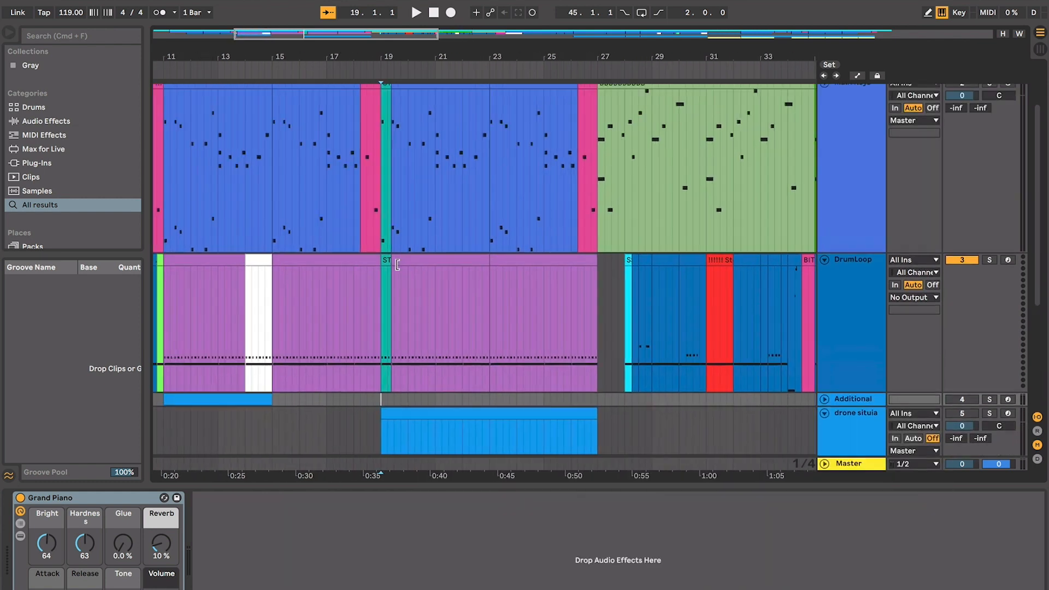
{"action": "scroll", "coordinate": [605, 186], "scroll_direction": "down", "scroll_amount": 5}
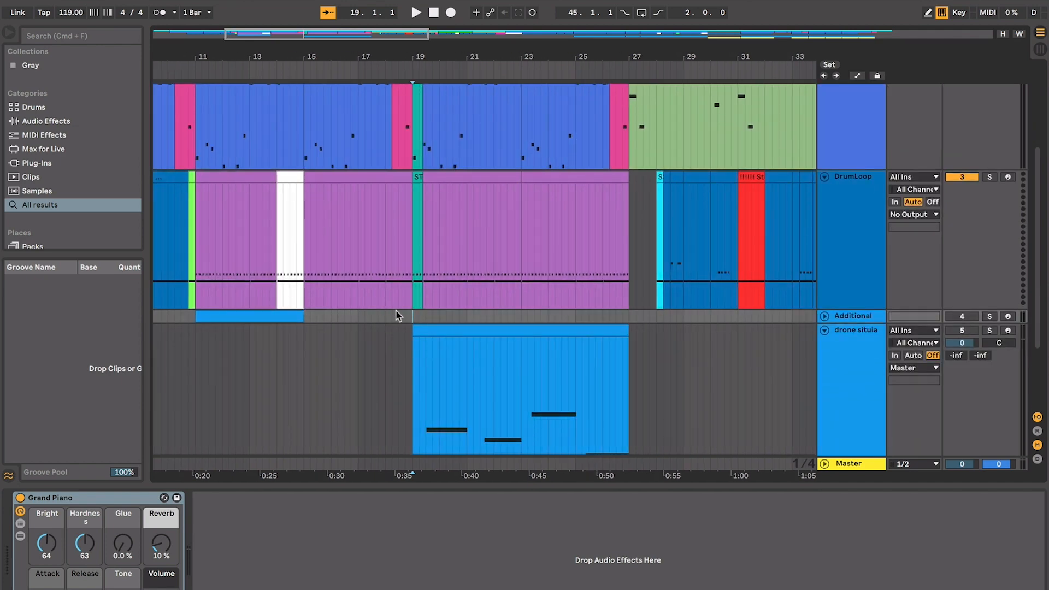
{"action": "scroll", "coordinate": [427, 317], "scroll_direction": "left", "scroll_amount": 2}
{"action": "key", "text": "space"}
{"action": "scroll", "coordinate": [427, 316], "scroll_direction": "right", "scroll_amount": 3}
{"action": "scroll", "coordinate": [427, 317], "scroll_direction": "up", "scroll_amount": 5}
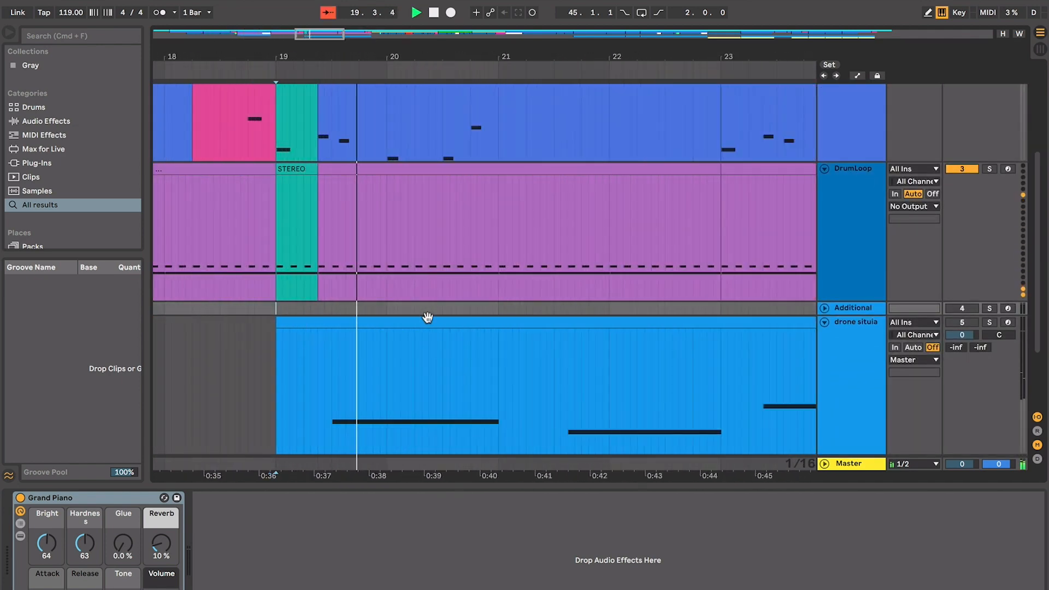
{"action": "scroll", "coordinate": [427, 317], "scroll_direction": "up", "scroll_amount": 1}
{"action": "scroll", "coordinate": [427, 316], "scroll_direction": "right", "scroll_amount": 1}
{"action": "scroll", "coordinate": [427, 316], "scroll_direction": "down", "scroll_amount": 3}
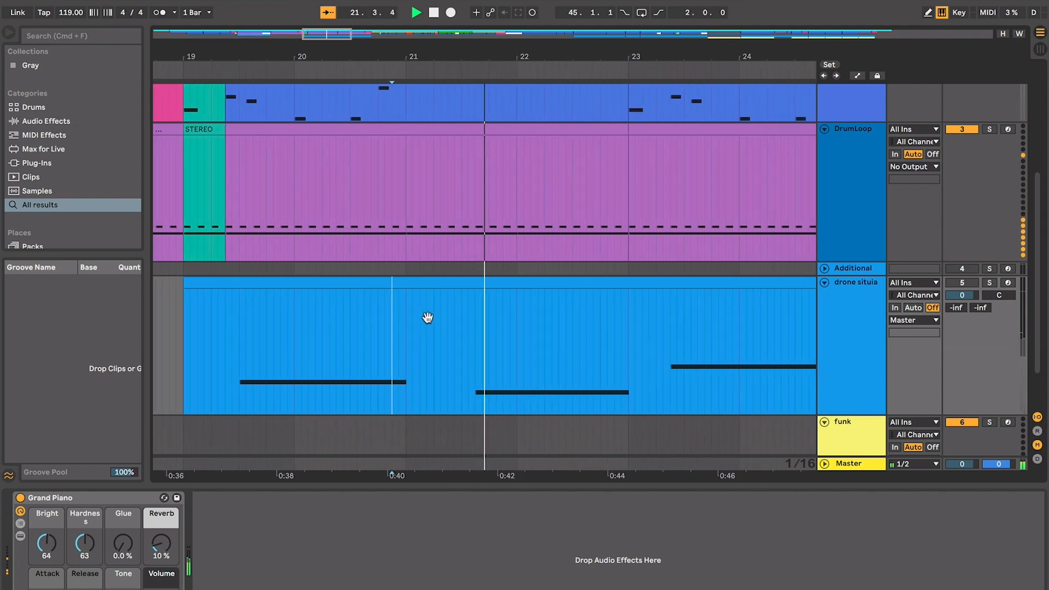
Step: Hide the device view and dismiss the Exchange password notification, stopping playback in bar 26
{"action": "key", "text": "super+alt+l"}
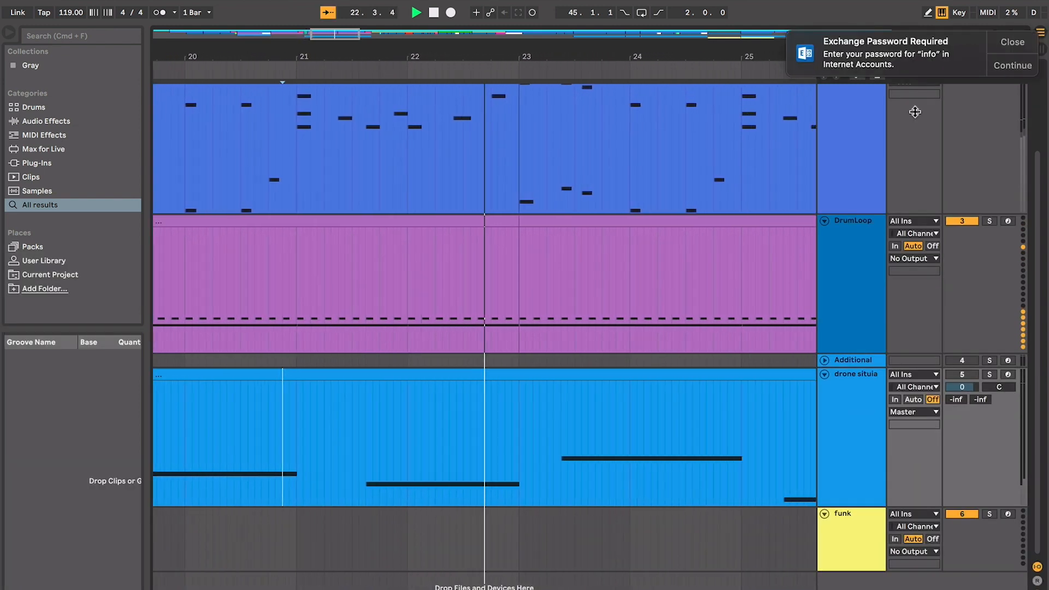
{"action": "left_click", "coordinate": [1008, 44]}
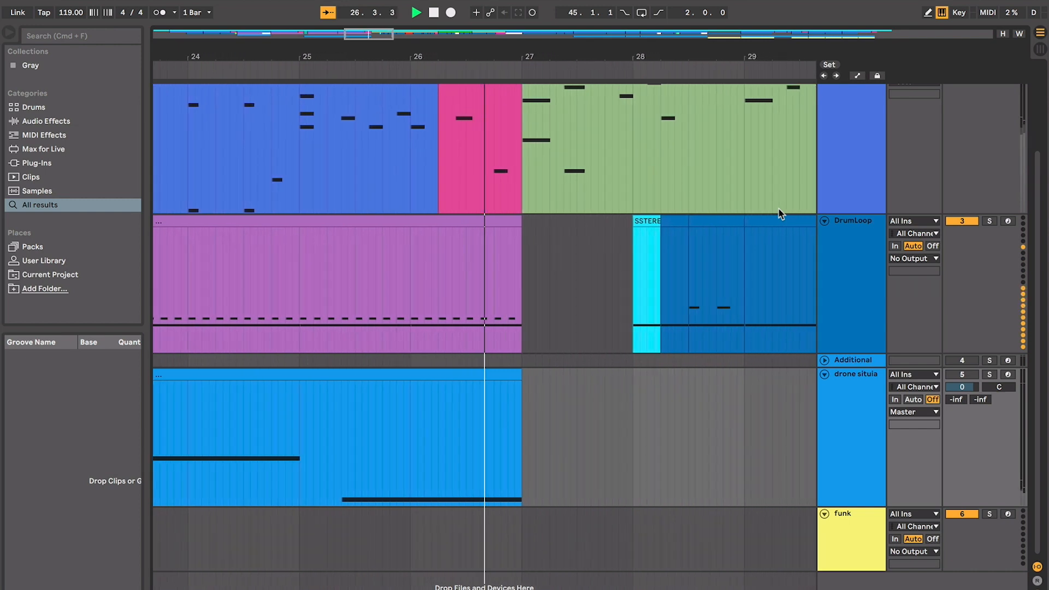
{"action": "key", "text": "space"}
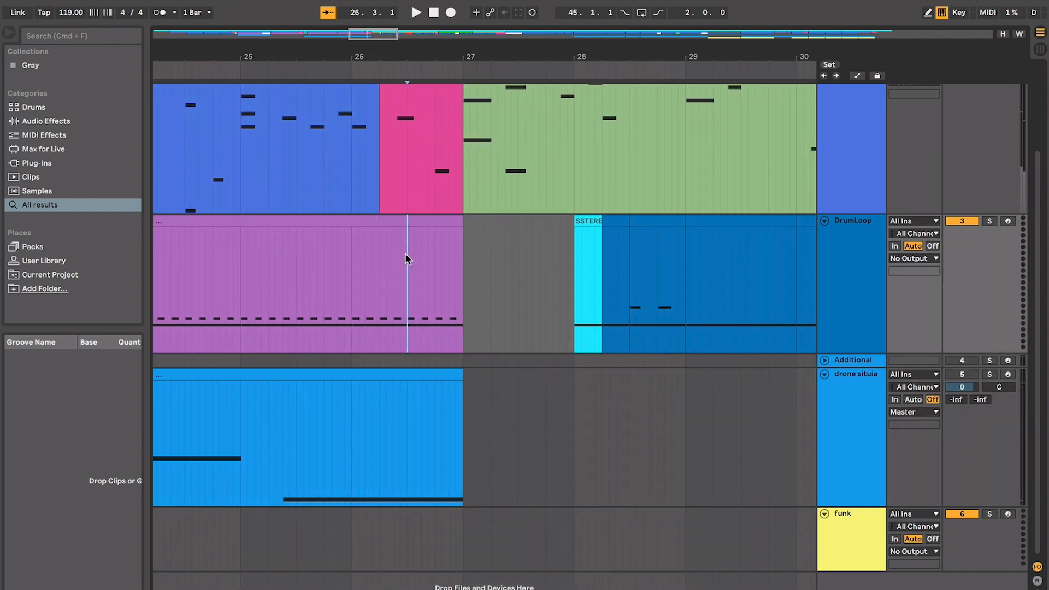
Step: Split the DrumLoop clip at 26.3.1, play that spot, and colour the piece up to bar 27 white
{"action": "left_click", "coordinate": [407, 253]}
{"action": "key", "text": "super+e"}
{"action": "left_click", "coordinate": [360, 270]}
{"action": "key", "text": "space"}
{"action": "left_click", "coordinate": [510, 219]}
{"action": "right_click", "coordinate": [512, 218]}
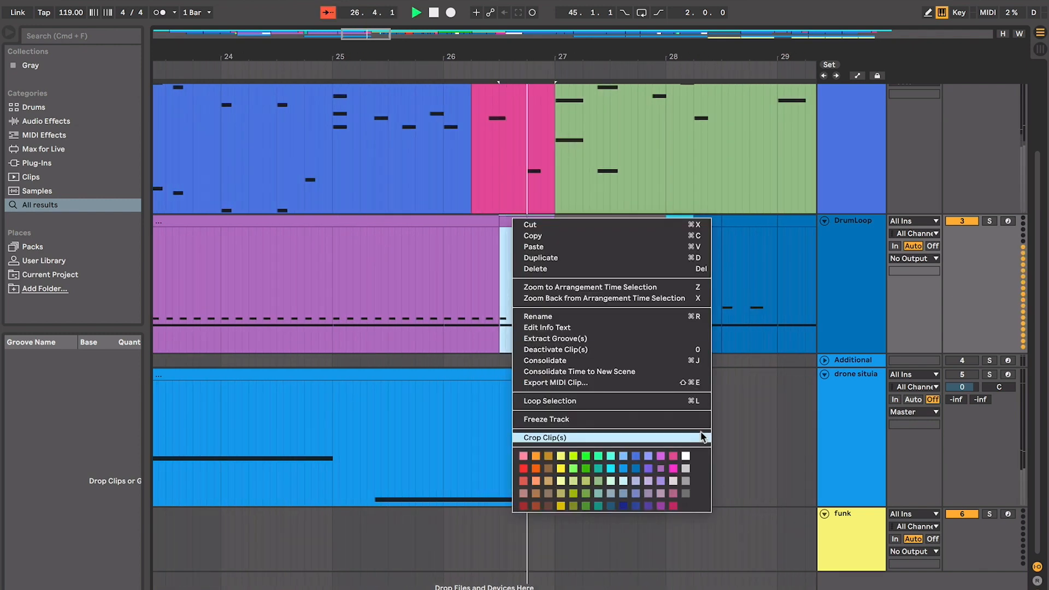
{"action": "left_click", "coordinate": [702, 437]}
Step: Listen to the transition into bar 27, stop playback, and select the BBBBBBBBBB clip at bar 27 on Main Keys
{"action": "scroll", "coordinate": [480, 254], "scroll_direction": "up", "scroll_amount": 3}
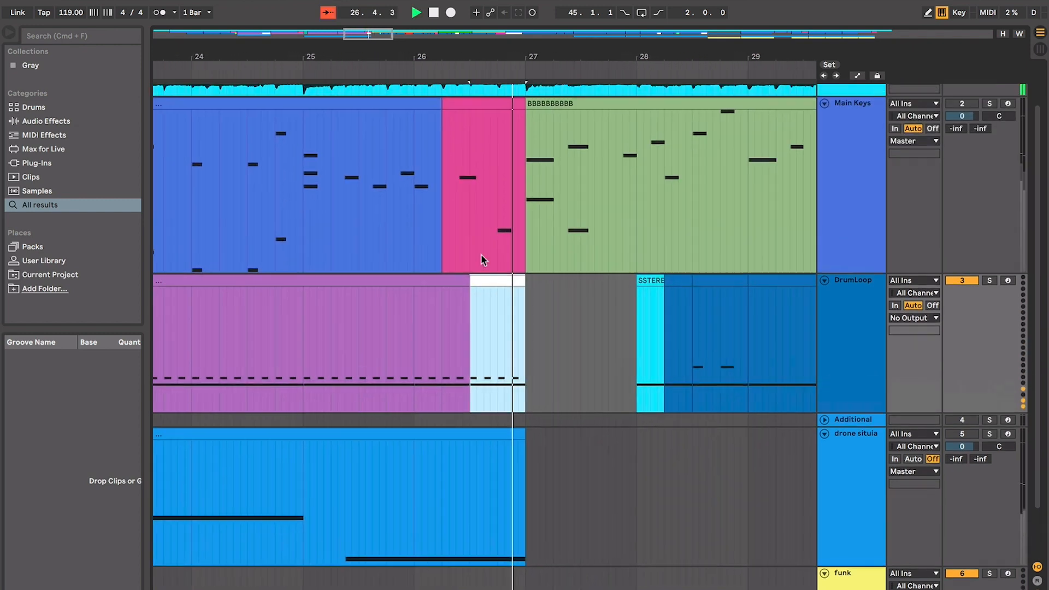
{"action": "scroll", "coordinate": [520, 300], "scroll_direction": "down", "scroll_amount": 5}
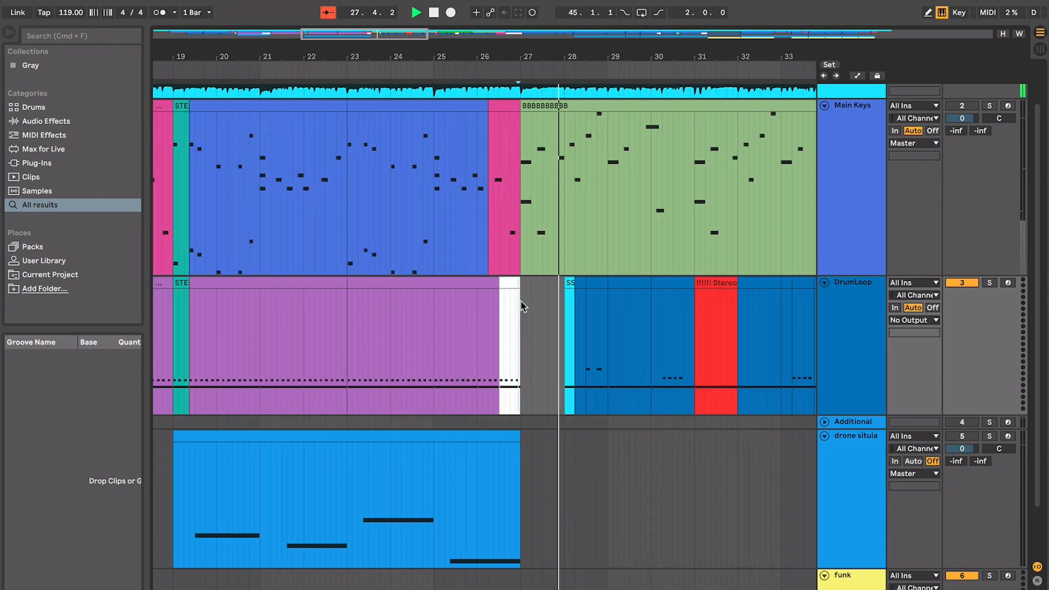
{"action": "key", "text": "space"}
{"action": "scroll", "coordinate": [521, 295], "scroll_direction": "right", "scroll_amount": 2}
{"action": "scroll", "coordinate": [522, 284], "scroll_direction": "down", "scroll_amount": 3}
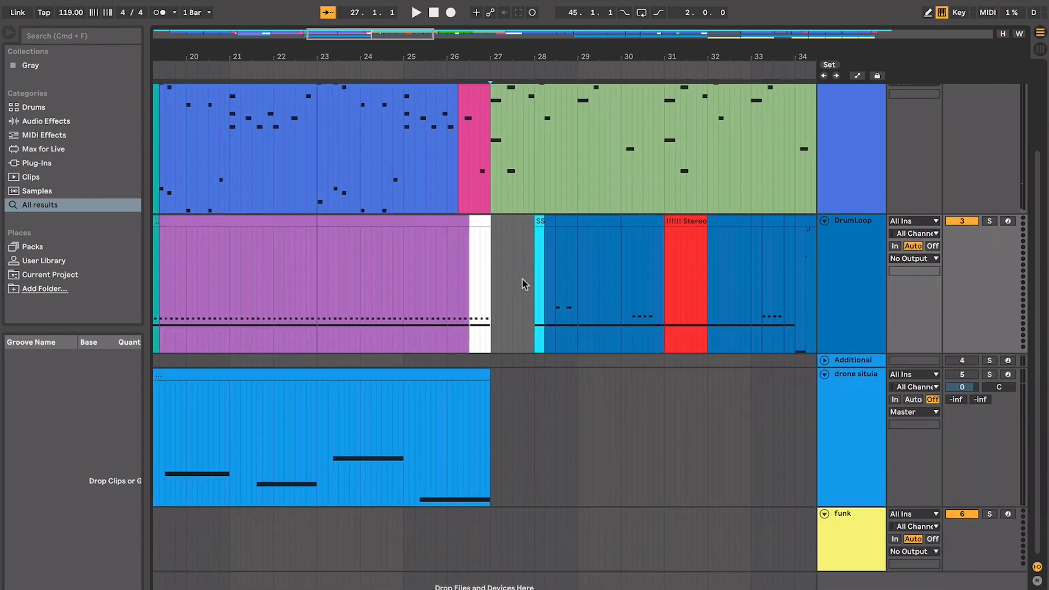
{"action": "scroll", "coordinate": [522, 281], "scroll_direction": "up", "scroll_amount": 3}
{"action": "left_click", "coordinate": [520, 153]}
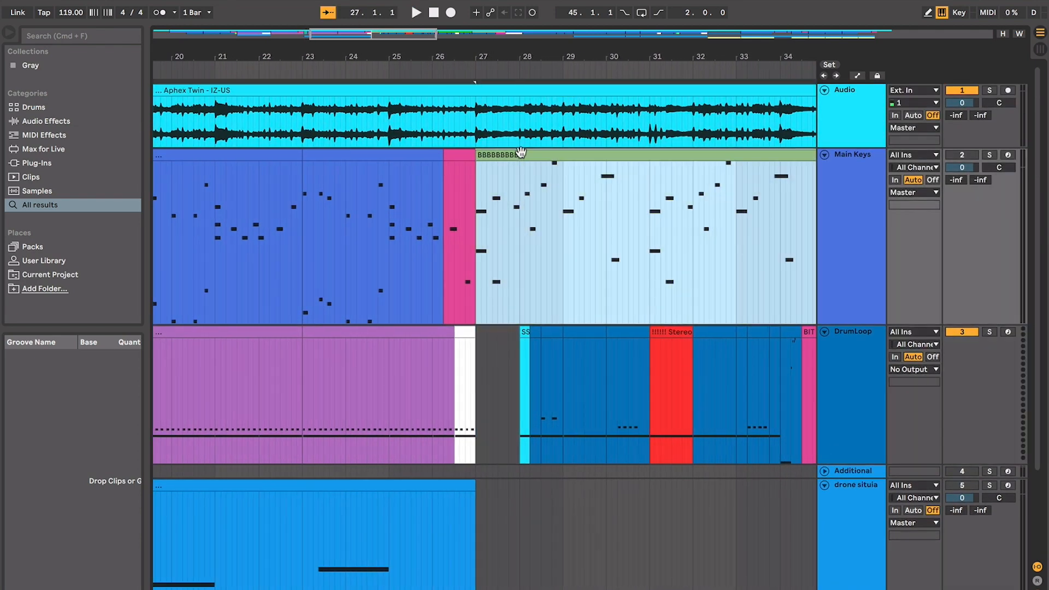
Step: Select the blue Main Keys clip following the bar 19 stereo clip for comparison, and place the insert marker at bar 27
{"action": "scroll", "coordinate": [521, 153], "scroll_direction": "left", "scroll_amount": 5}
{"action": "left_click", "coordinate": [392, 152]}
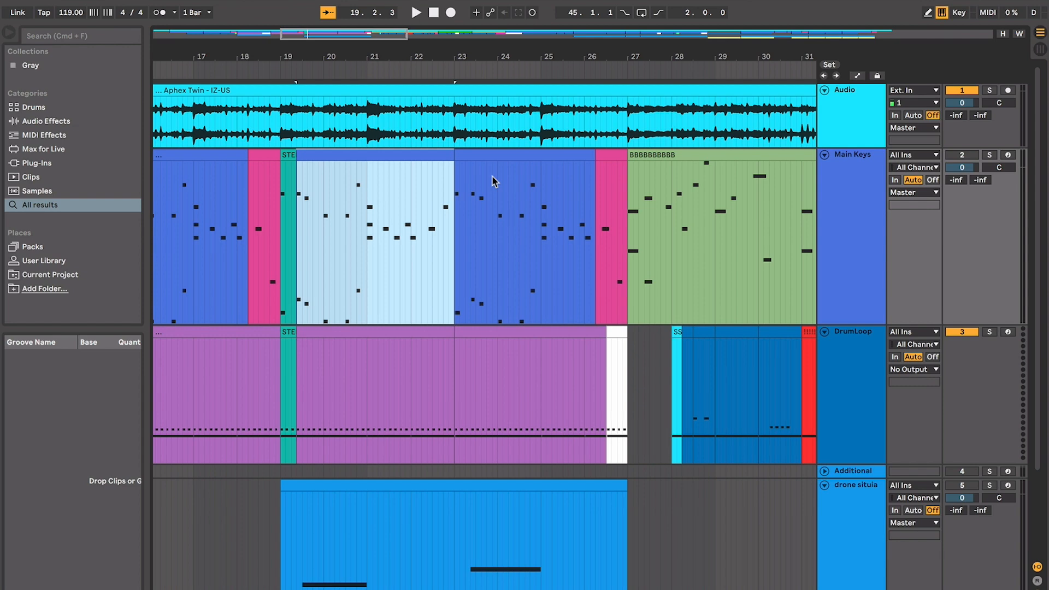
{"action": "scroll", "coordinate": [492, 181], "scroll_direction": "right", "scroll_amount": 6}
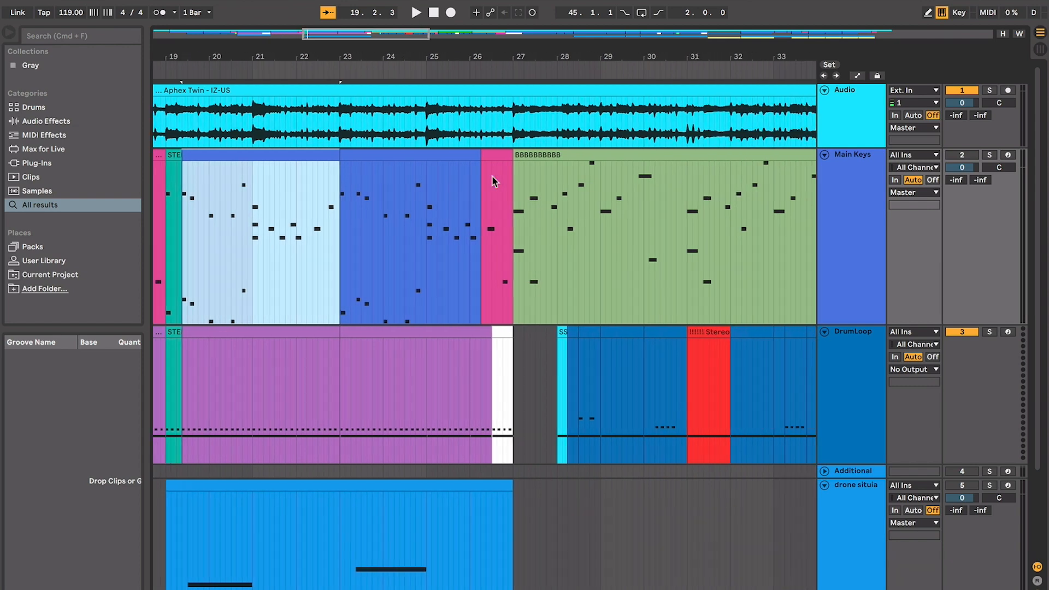
{"action": "left_click", "coordinate": [359, 231]}
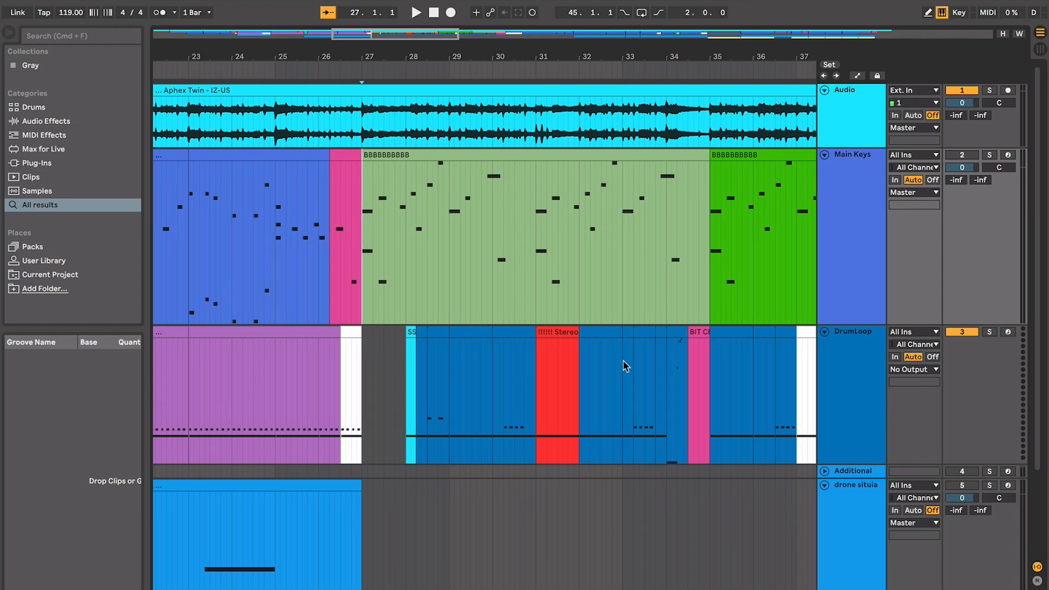
Step: Examine the notes of the pink Main Keys clip in bar 26 and its transition into the BBBBBBBBBB clip at bar 27
{"action": "left_click", "coordinate": [356, 221]}
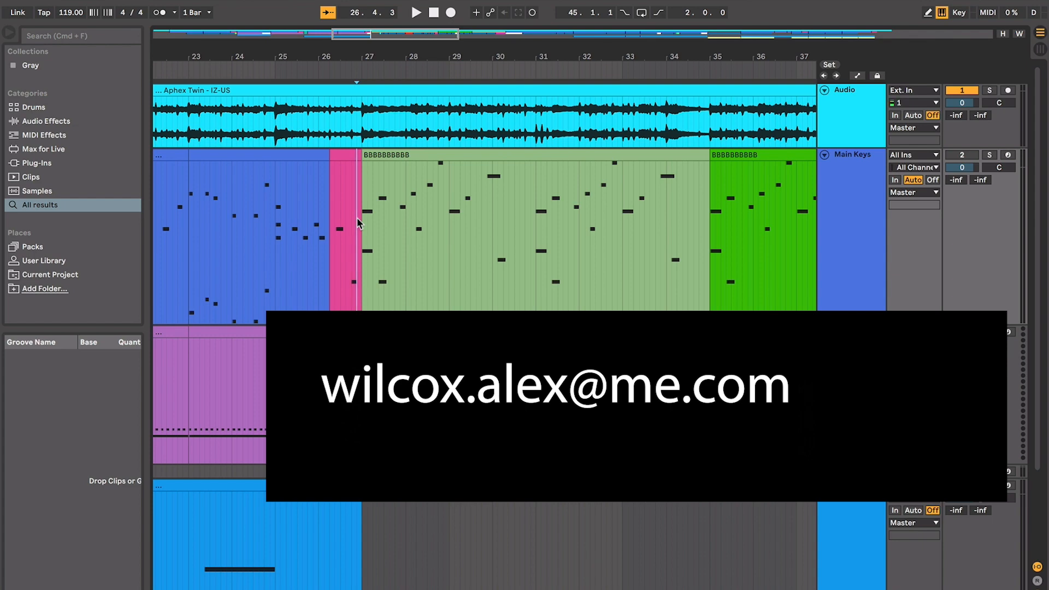
{"action": "key", "text": "plus"}
{"action": "key", "text": "plus"}
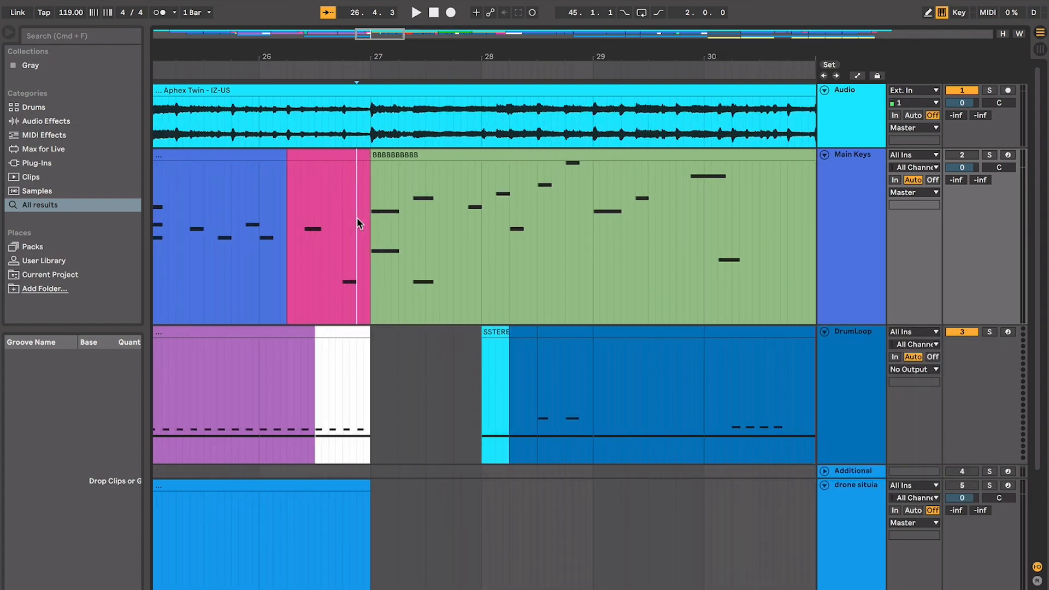
{"action": "left_click", "coordinate": [309, 227]}
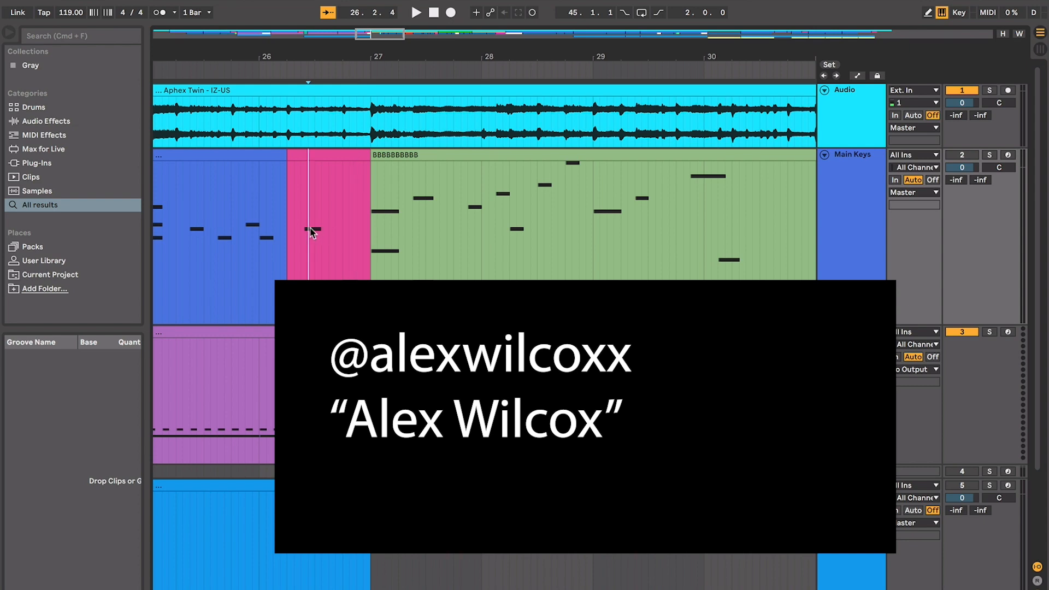
{"action": "left_click", "coordinate": [294, 228]}
{"action": "left_click", "coordinate": [383, 156]}
{"action": "left_click", "coordinate": [290, 206]}
{"action": "left_click", "coordinate": [286, 209]}
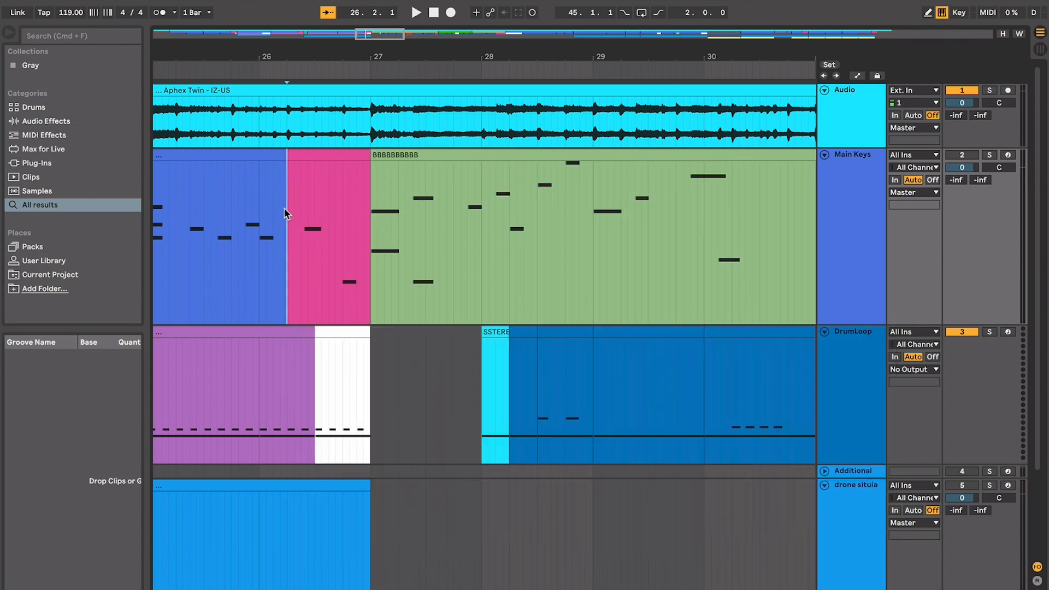
{"action": "left_click", "coordinate": [334, 224]}
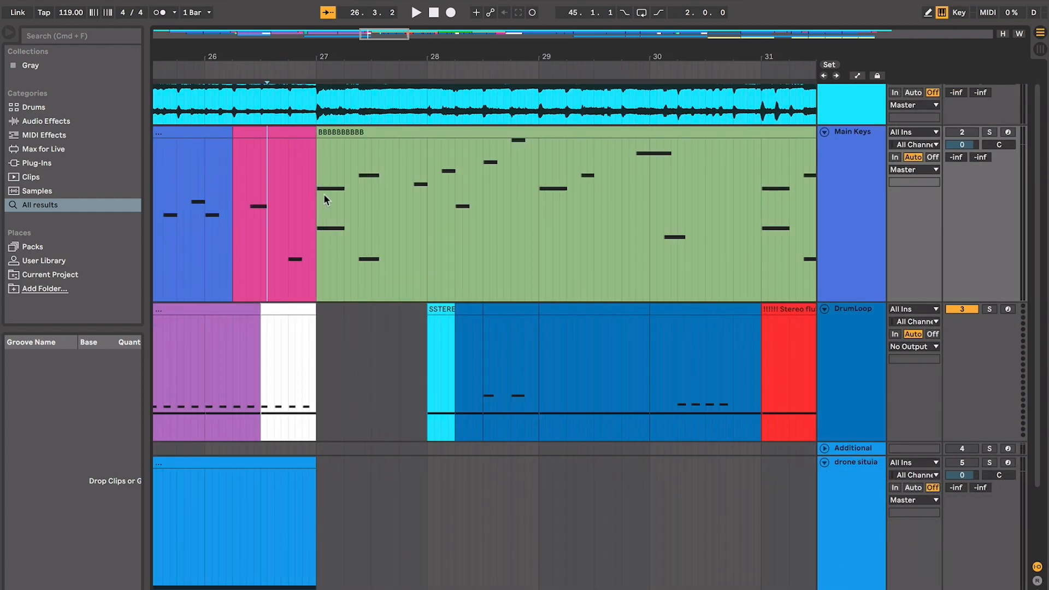
{"action": "left_click", "coordinate": [319, 196]}
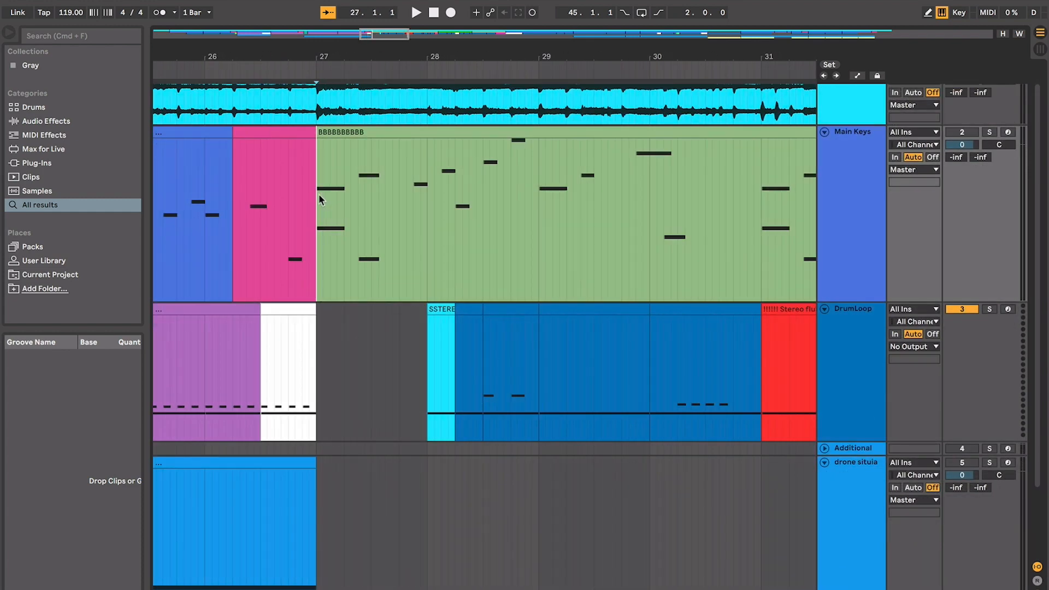
Step: Play the section from bar 27 up to the DrumLoop stereo clip at bar 28
{"action": "scroll", "coordinate": [396, 205], "scroll_direction": "down", "scroll_amount": 2}
{"action": "scroll", "coordinate": [395, 204], "scroll_direction": "right", "scroll_amount": 1}
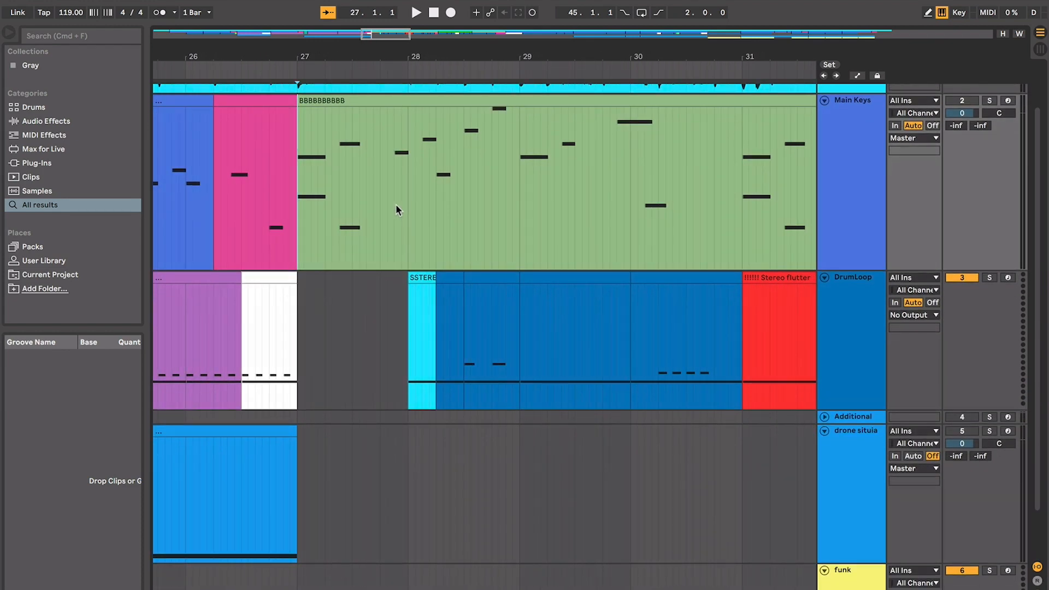
{"action": "key", "text": "space"}
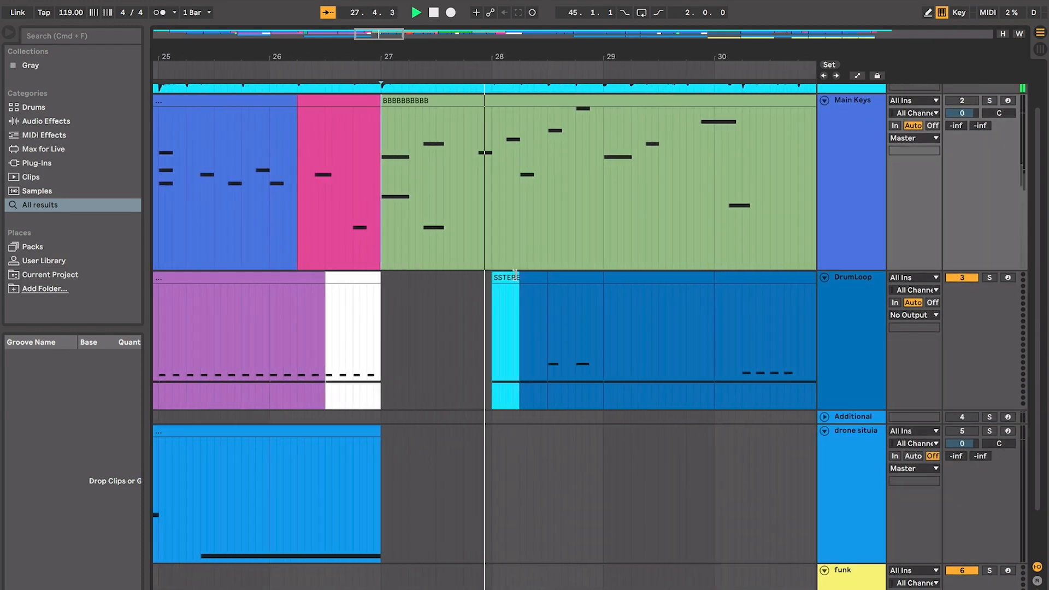
{"action": "key", "text": "space"}
Step: Select the short cyan stereo clip at bar 28 on DrumLoop and play from it to bar 29
{"action": "left_click", "coordinate": [438, 276]}
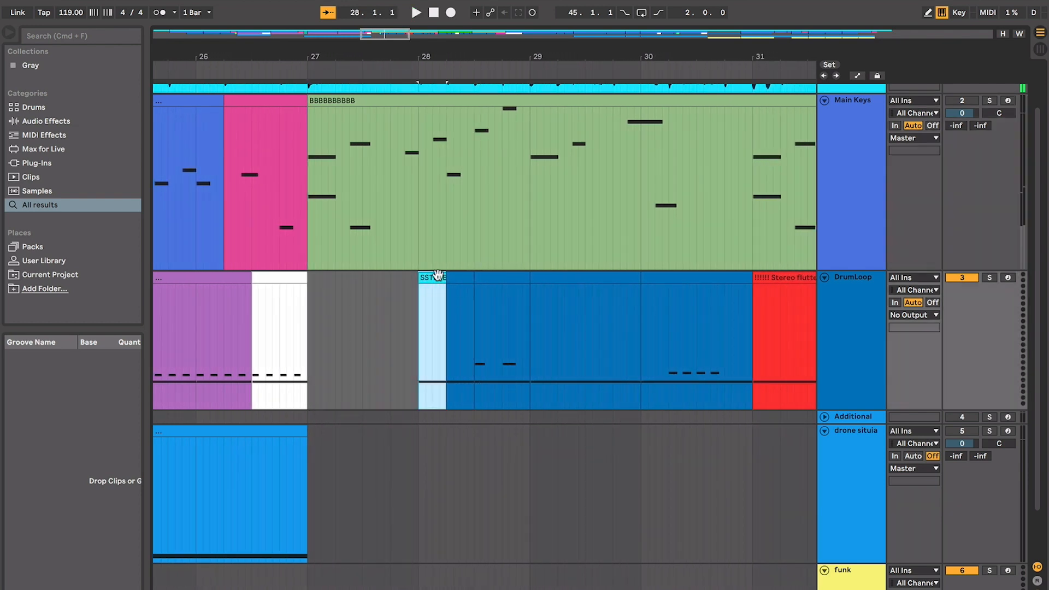
{"action": "key", "text": "space"}
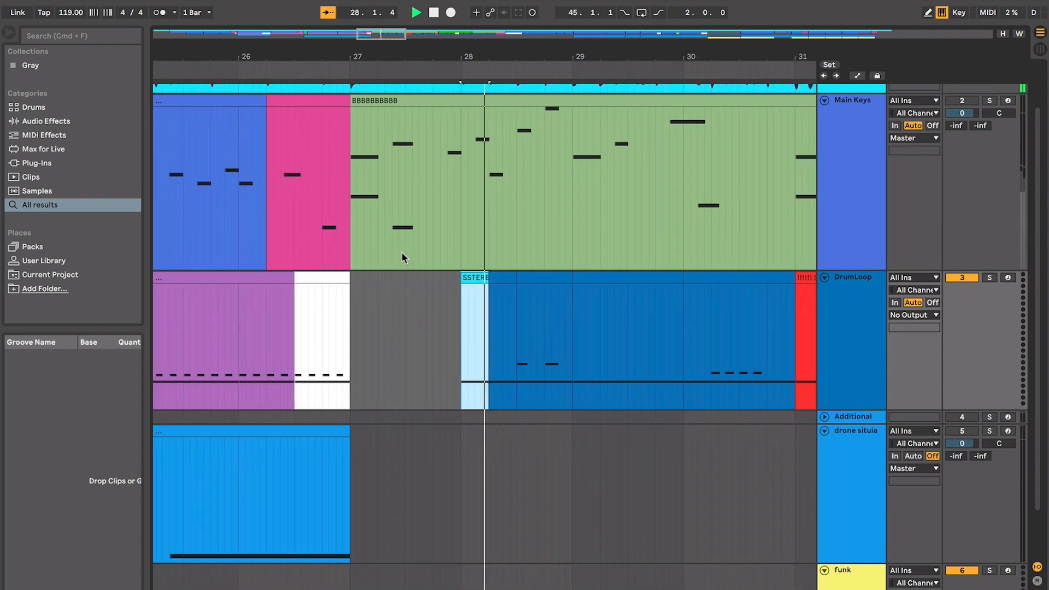
{"action": "key", "text": "space"}
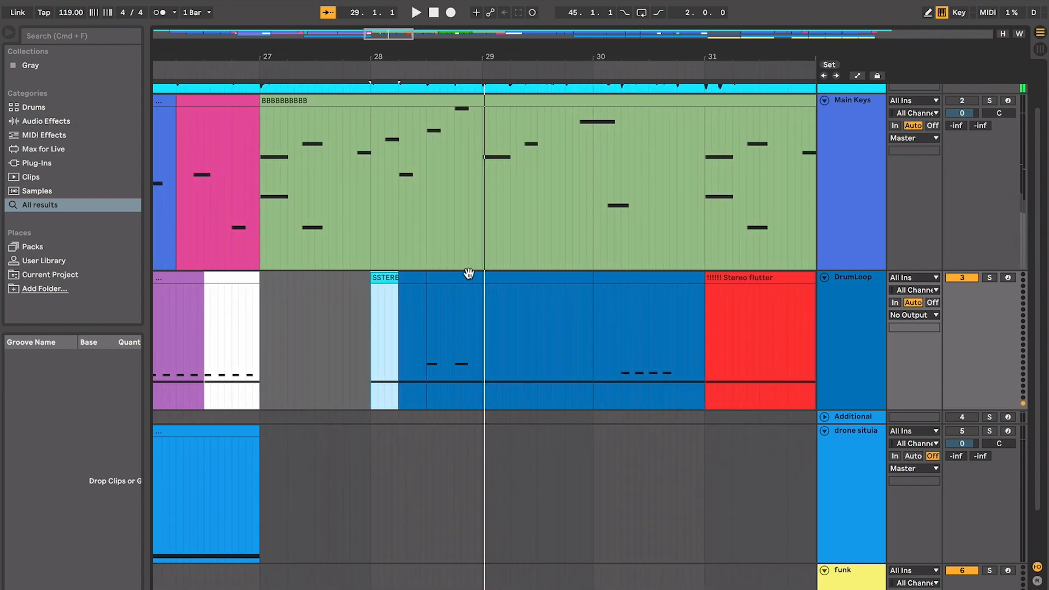
Step: Select the blue DrumLoop clip at 28.3.1 and listen to it through the start of bar 29
{"action": "left_click", "coordinate": [468, 275]}
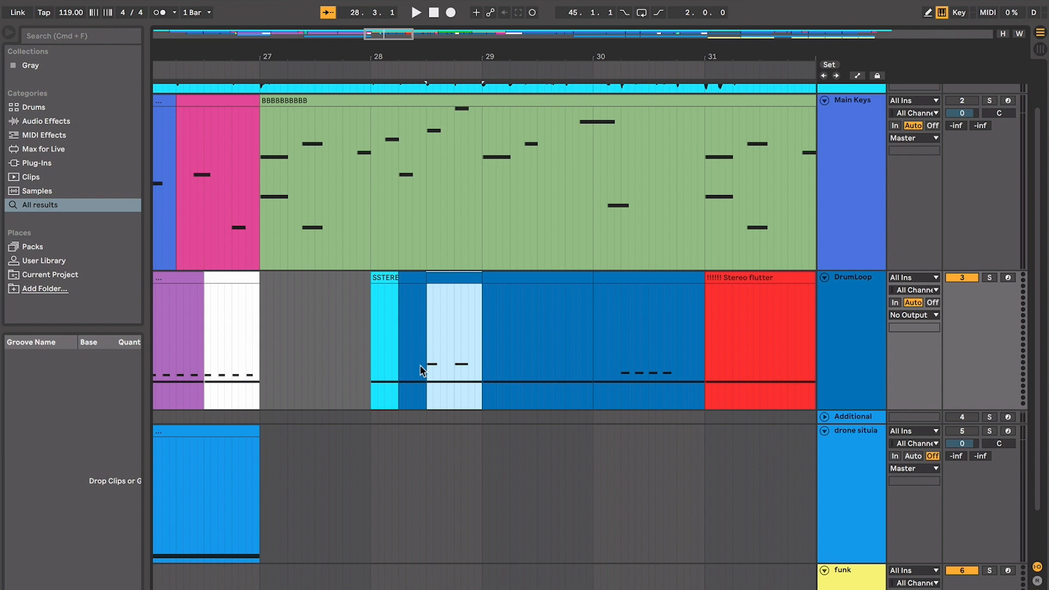
{"action": "key", "text": "space"}
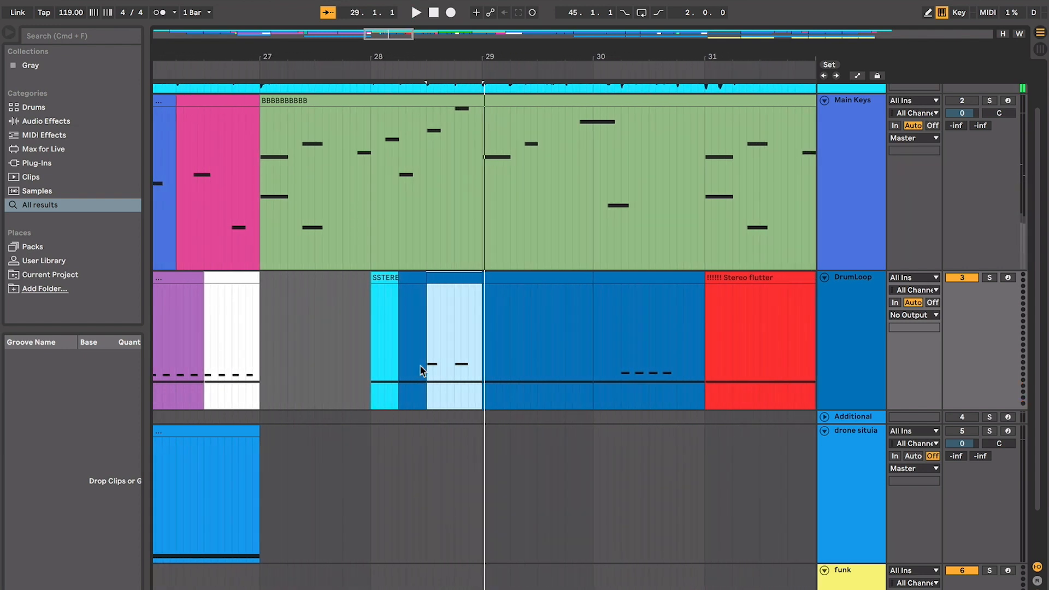
{"action": "key", "text": "space"}
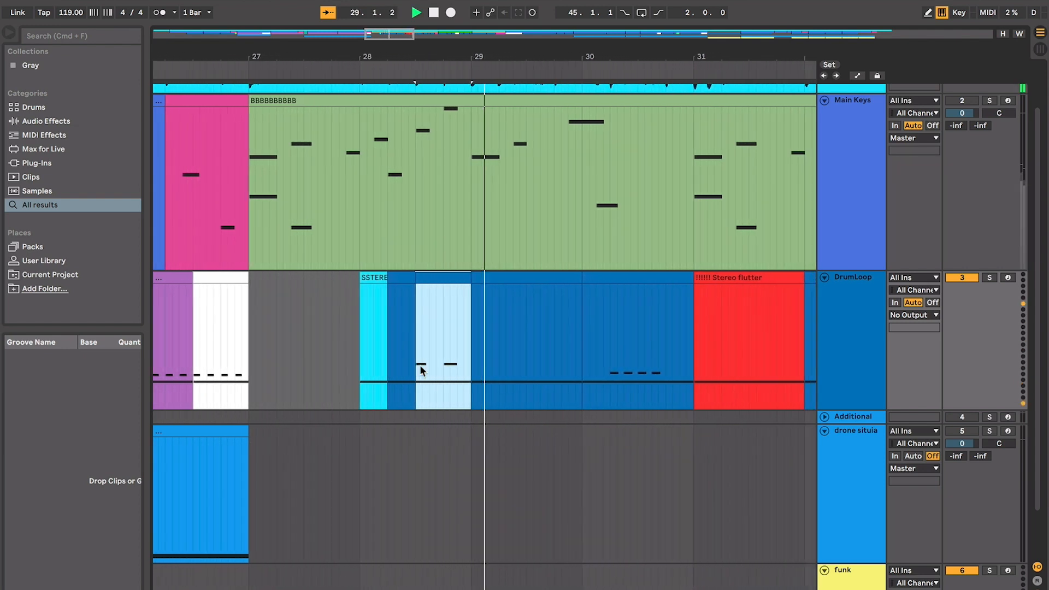
{"action": "key", "text": "space"}
Step: Compare the DrumLoop positions 28.3.1 and 29.1.1, and play from bar 29 through the Stereo flutter clip
{"action": "left_click", "coordinate": [431, 354]}
{"action": "left_click", "coordinate": [437, 351]}
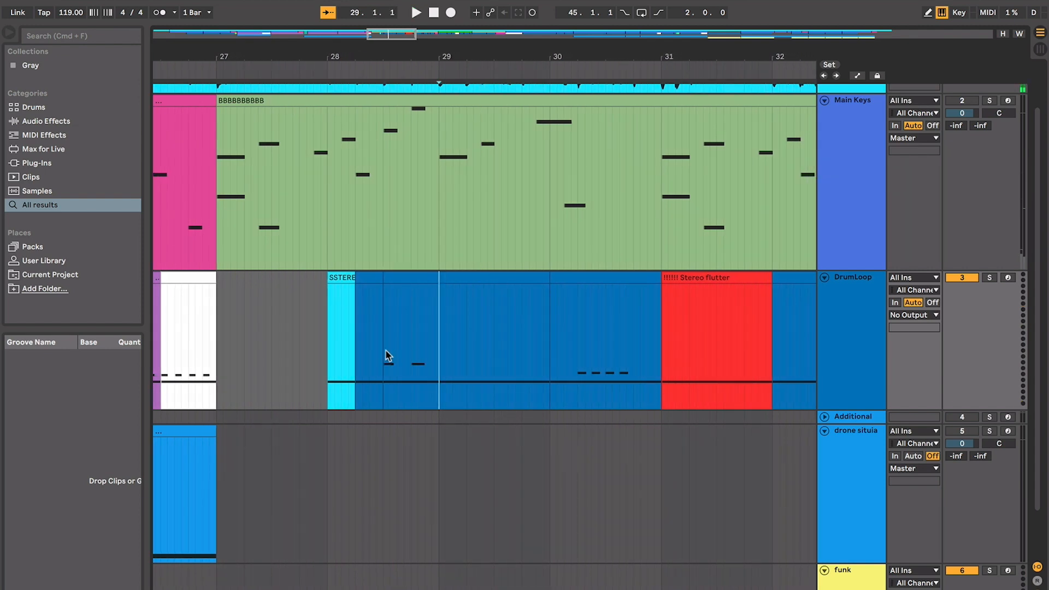
{"action": "left_click", "coordinate": [385, 350]}
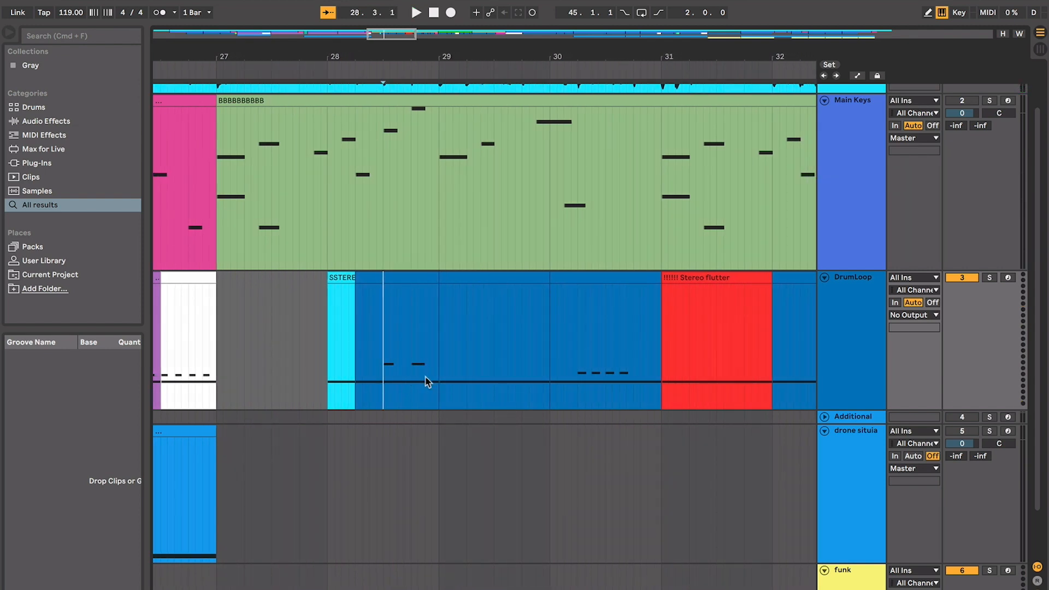
{"action": "left_click", "coordinate": [437, 365]}
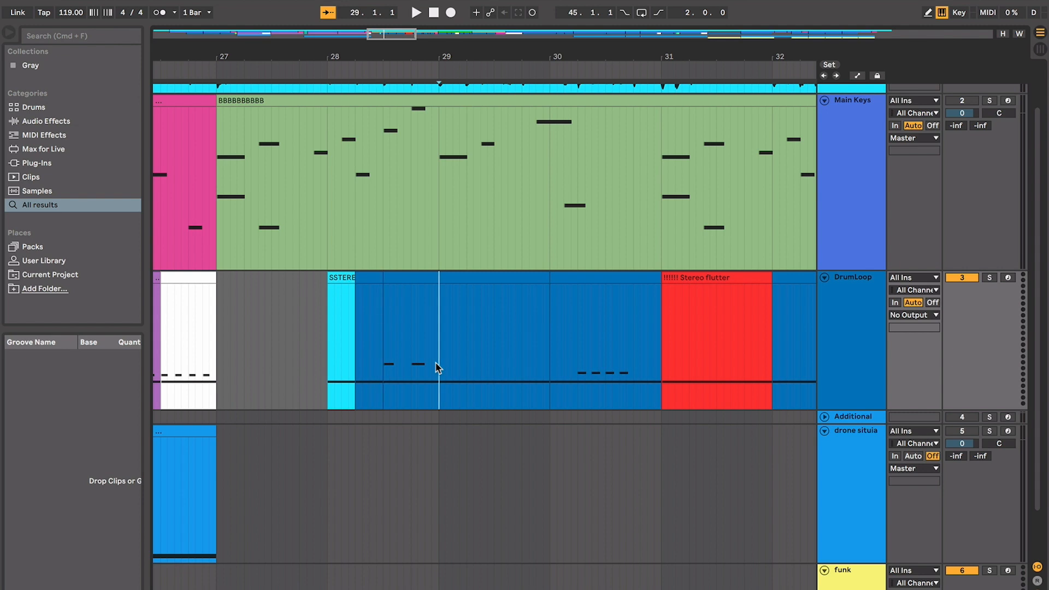
{"action": "left_click", "coordinate": [394, 363]}
{"action": "left_click", "coordinate": [381, 358]}
{"action": "left_click", "coordinate": [431, 359]}
{"action": "left_click", "coordinate": [439, 364]}
{"action": "key", "text": "space"}
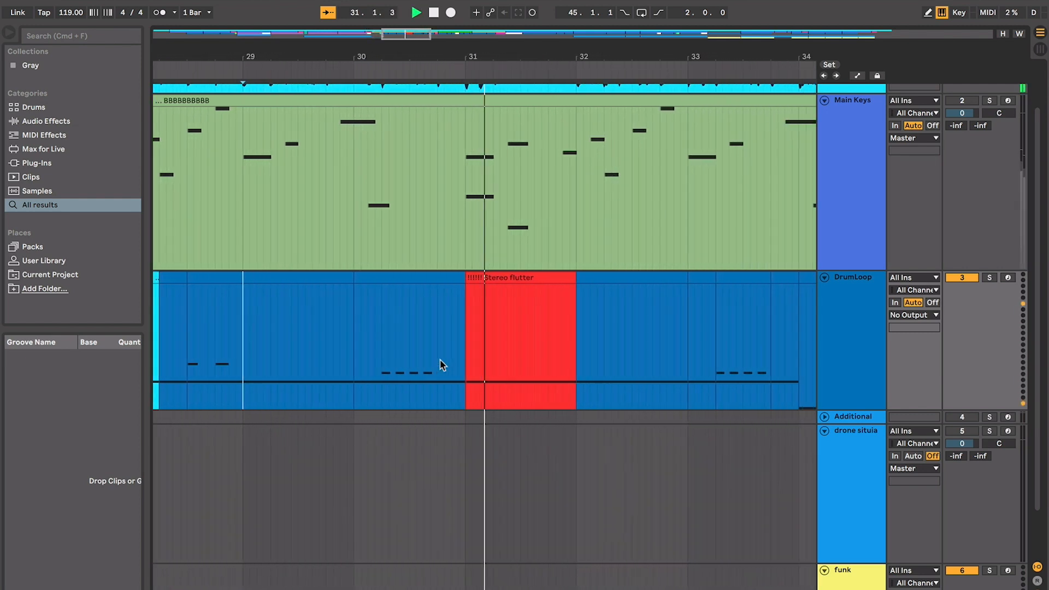
{"action": "key", "text": "space"}
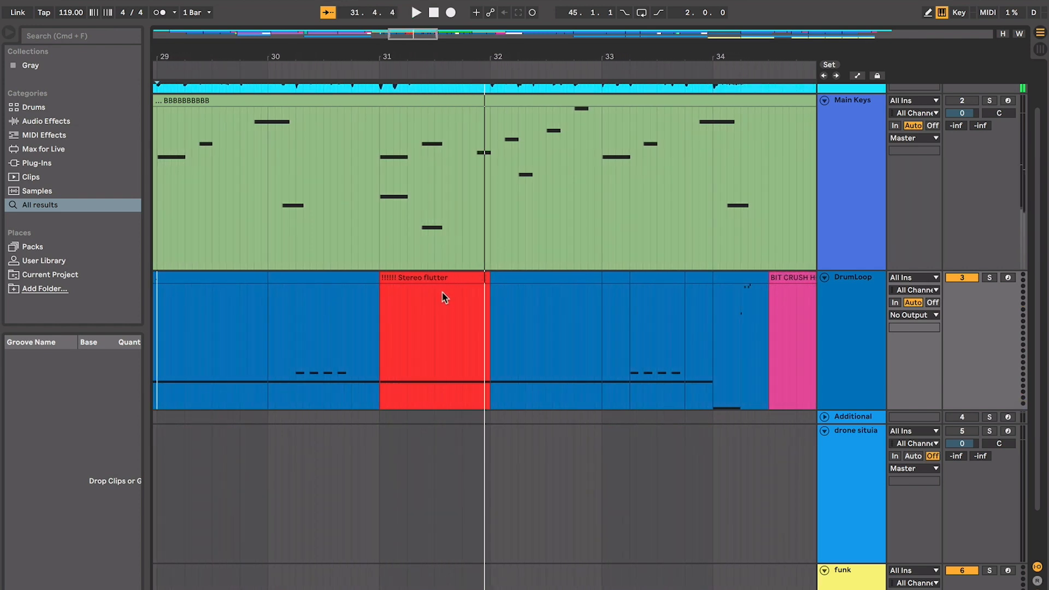
Step: Select the Stereo flutter clip at bar 31 on DrumLoop and listen to its opening beats
{"action": "left_click", "coordinate": [449, 274]}
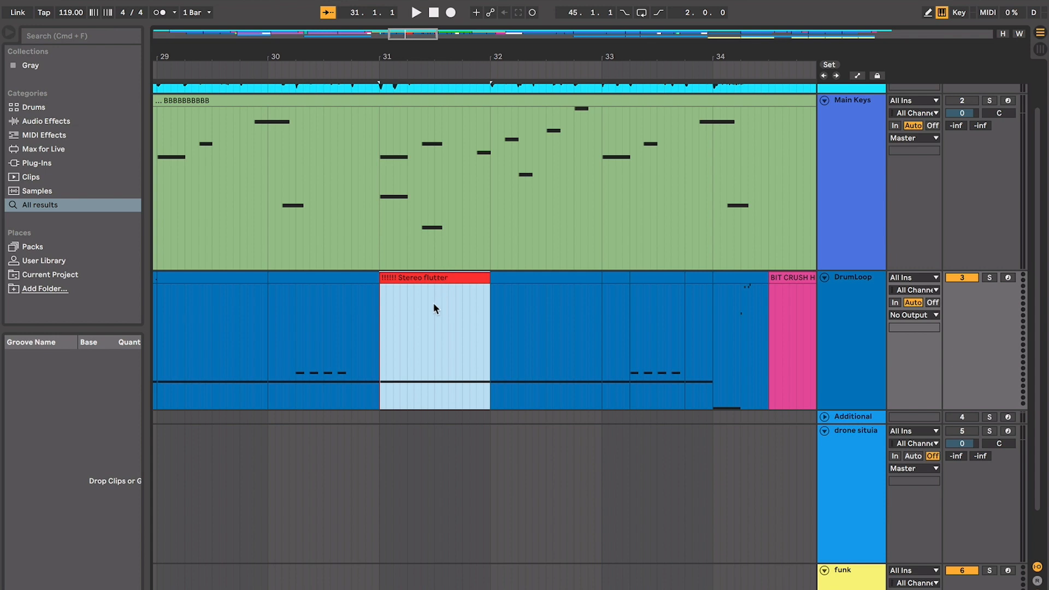
{"action": "key", "text": "space"}
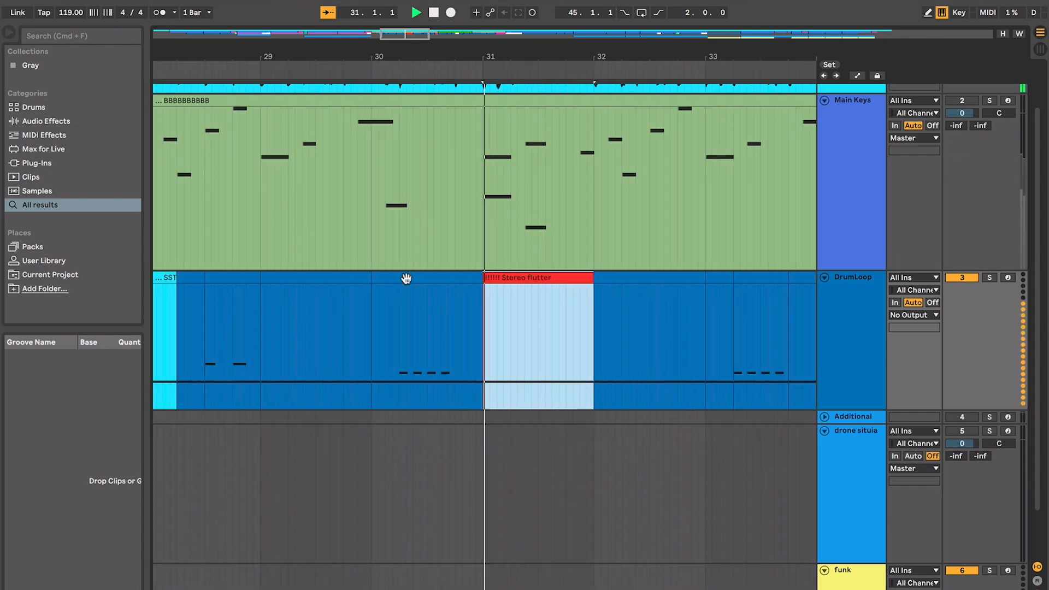
{"action": "key", "text": "space"}
{"action": "key", "text": "plus"}
{"action": "key", "text": "plus"}
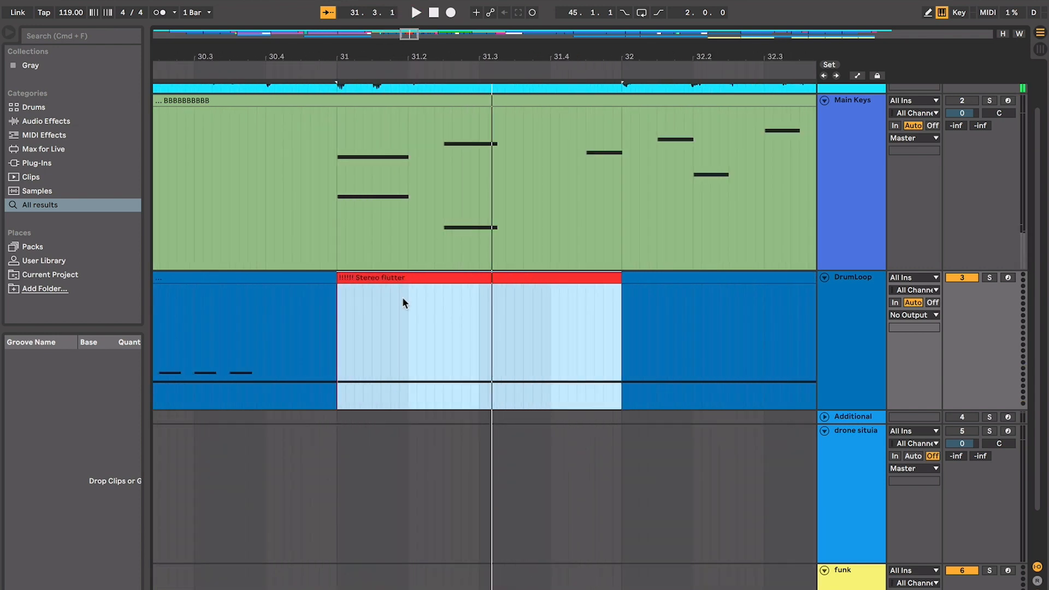
Step: Reselect the Stereo flutter clip and replay it from 31.1.1 to bar 32
{"action": "left_click", "coordinate": [403, 292]}
{"action": "left_click", "coordinate": [405, 274]}
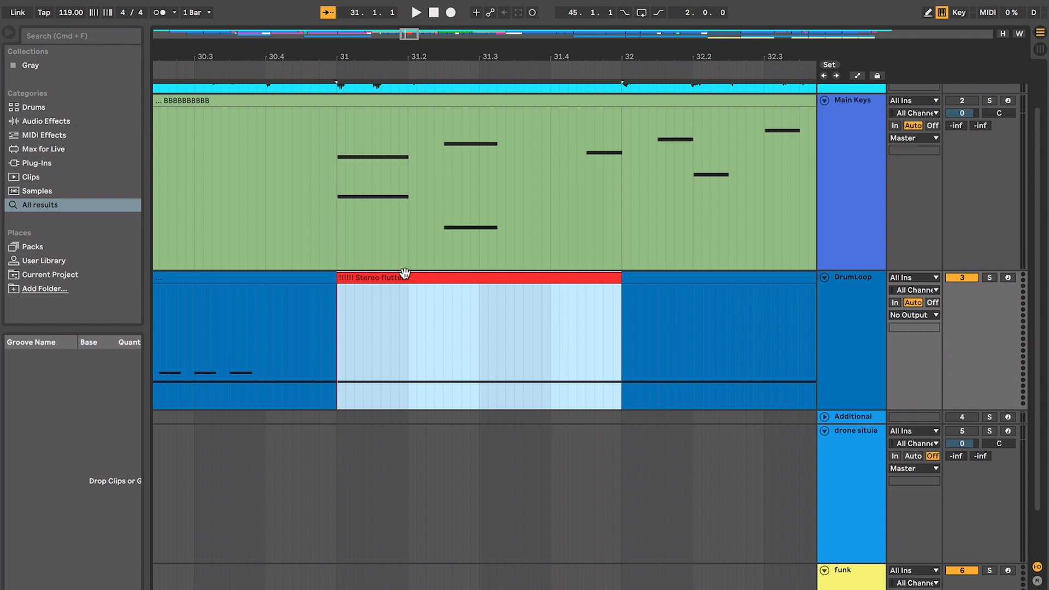
{"action": "key", "text": "space"}
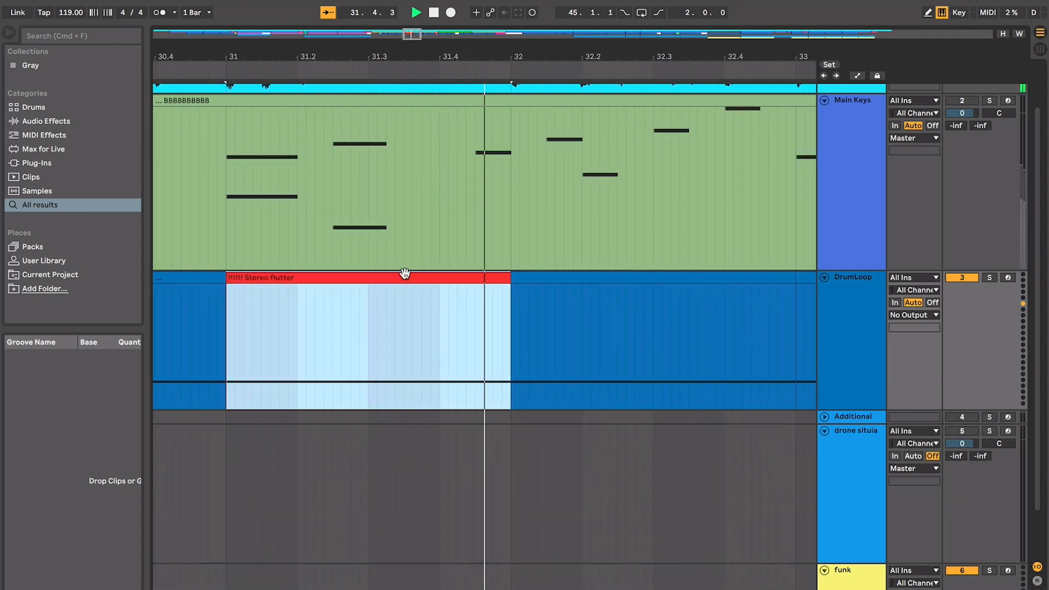
{"action": "key", "text": "minus"}
{"action": "key", "text": "minus"}
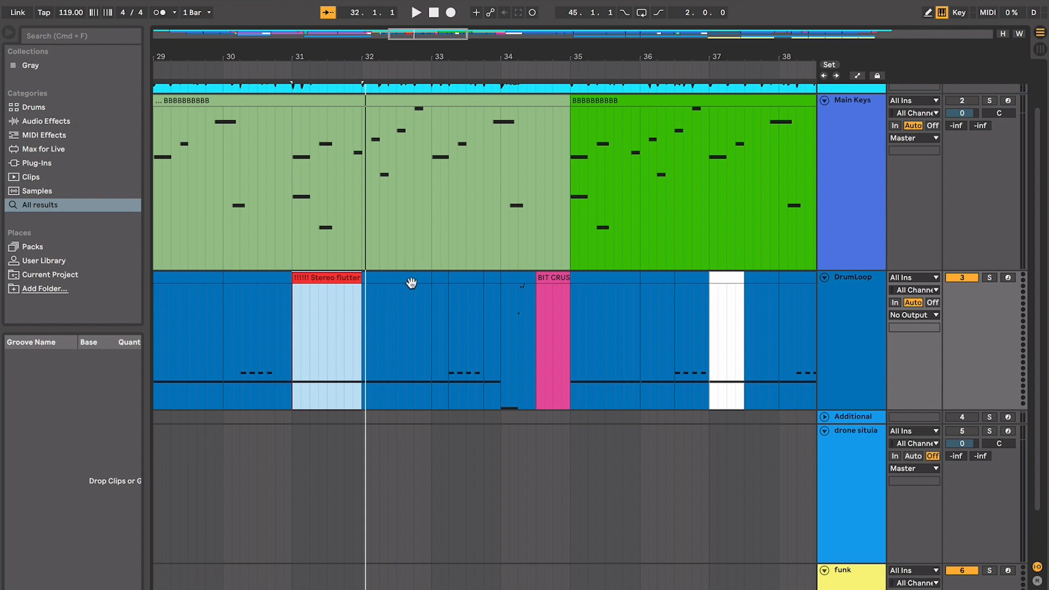
Step: Examine the Stereo flutter clip against its neighbouring DrumLoop clips and play it once more
{"action": "scroll", "coordinate": [411, 282], "scroll_direction": "left", "scroll_amount": 3}
{"action": "scroll", "coordinate": [411, 282], "scroll_direction": "up", "scroll_amount": 1}
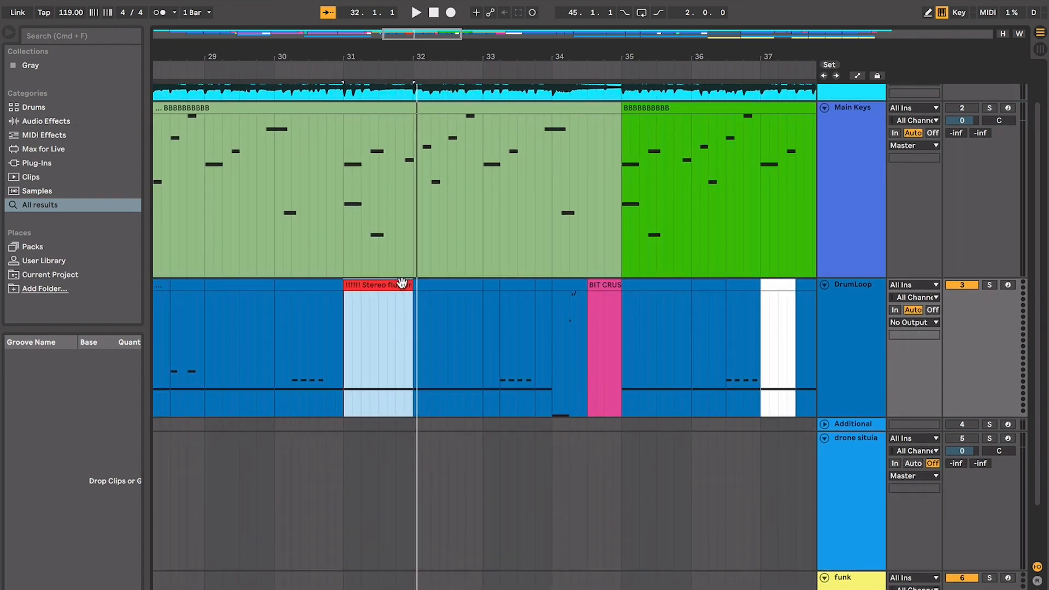
{"action": "scroll", "coordinate": [402, 283], "scroll_direction": "right", "scroll_amount": 1}
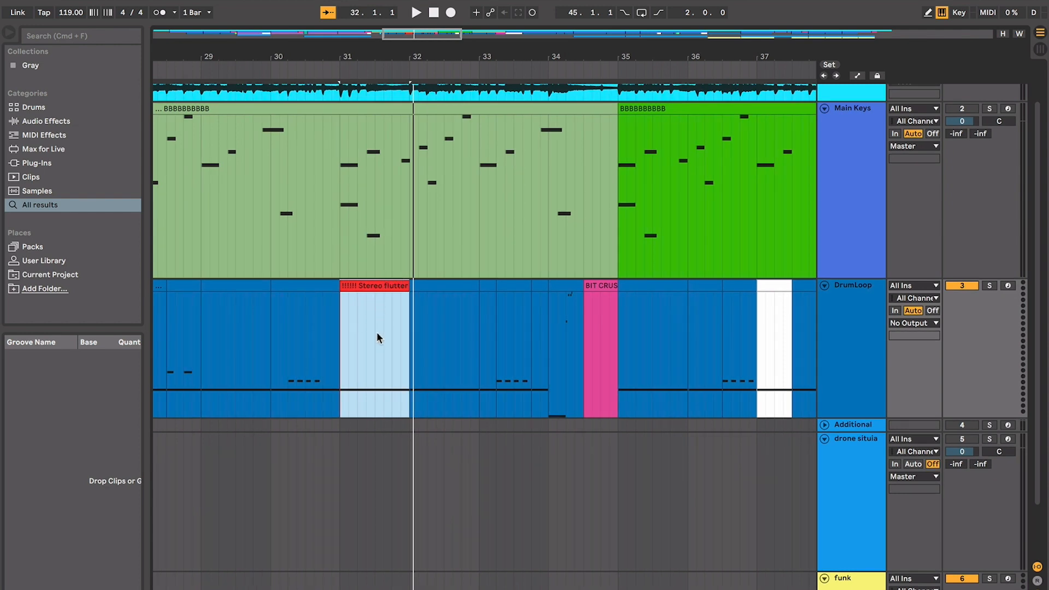
{"action": "scroll", "coordinate": [382, 300], "scroll_direction": "left", "scroll_amount": 3}
{"action": "scroll", "coordinate": [382, 301], "scroll_direction": "up", "scroll_amount": 1}
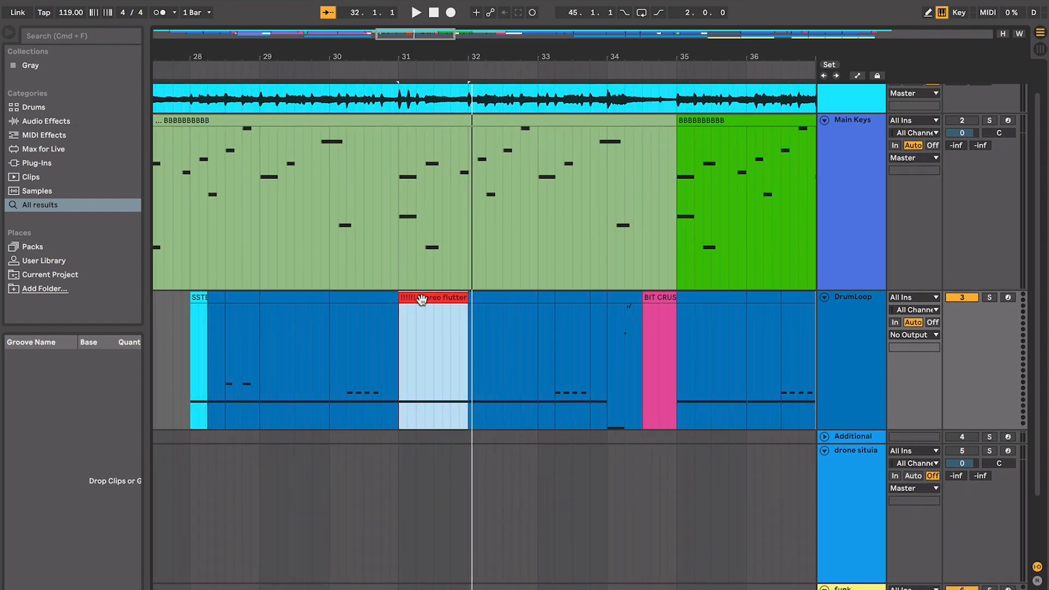
{"action": "key", "text": "plus"}
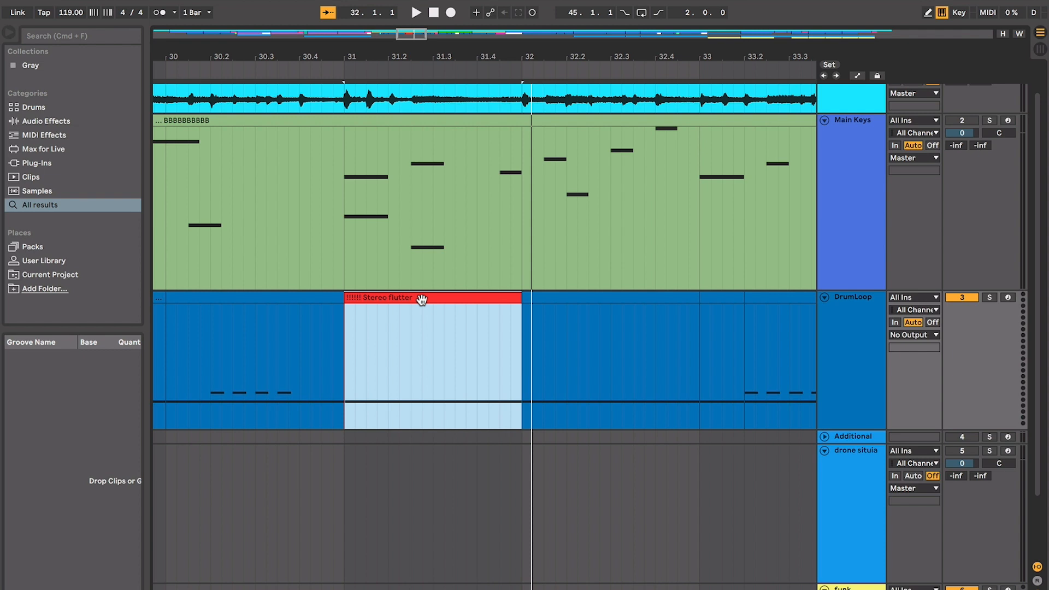
{"action": "key", "text": "space"}
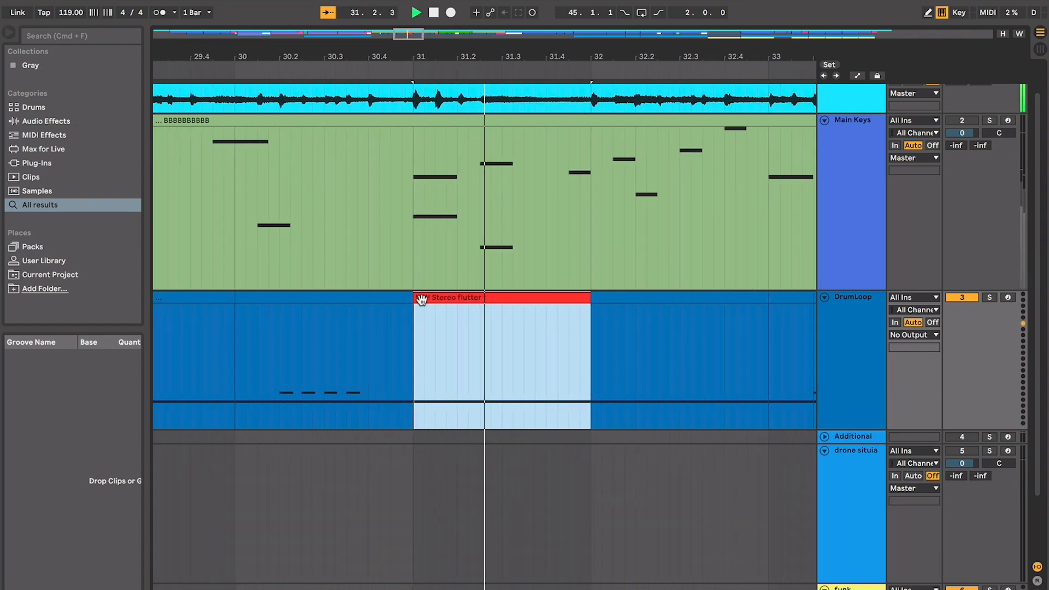
{"action": "key", "text": "space"}
Step: Select the blue DrumLoop clip at bar 32 and play from it into the BIT CRUSH HI PASS clip
{"action": "scroll", "coordinate": [437, 295], "scroll_direction": "right", "scroll_amount": 1}
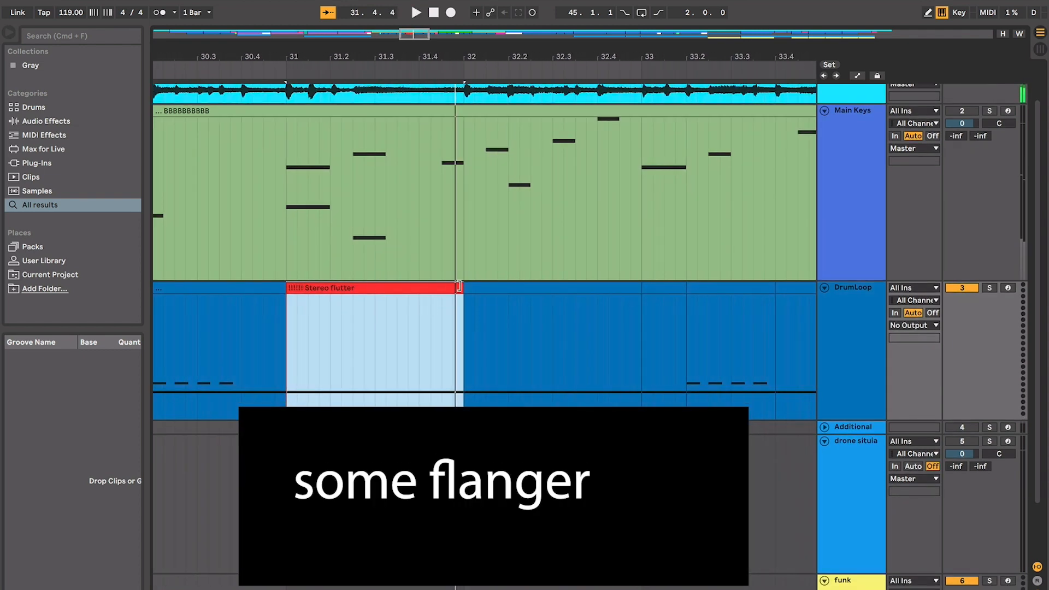
{"action": "left_click", "coordinate": [479, 288]}
{"action": "scroll", "coordinate": [486, 289], "scroll_direction": "right", "scroll_amount": 2}
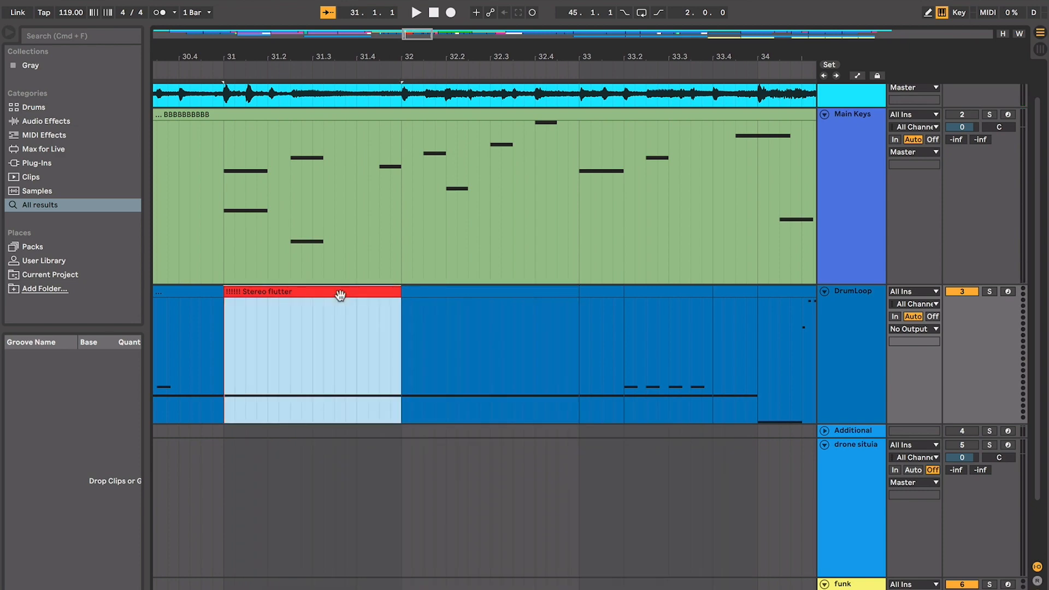
{"action": "scroll", "coordinate": [347, 297], "scroll_direction": "right", "scroll_amount": 1}
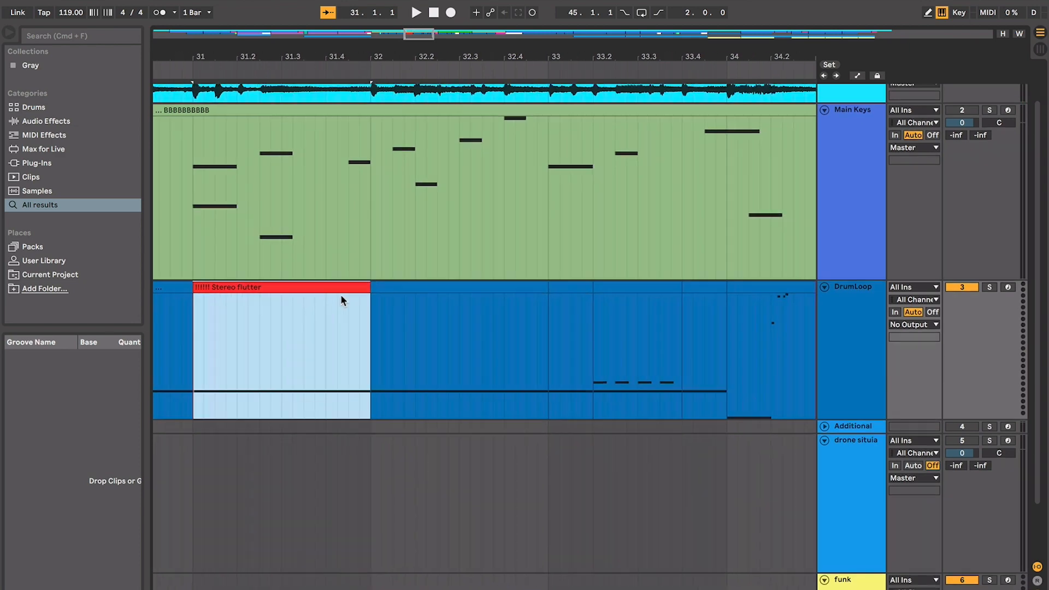
{"action": "left_click", "coordinate": [368, 284]}
{"action": "scroll", "coordinate": [377, 285], "scroll_direction": "right", "scroll_amount": 2}
{"action": "scroll", "coordinate": [380, 285], "scroll_direction": "right", "scroll_amount": 1}
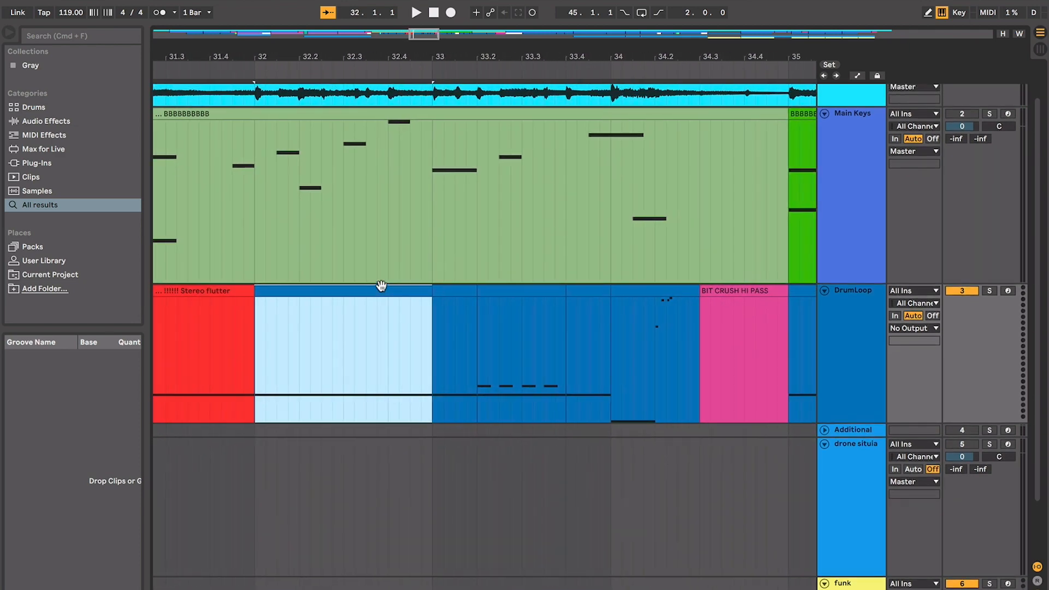
{"action": "key", "text": "space"}
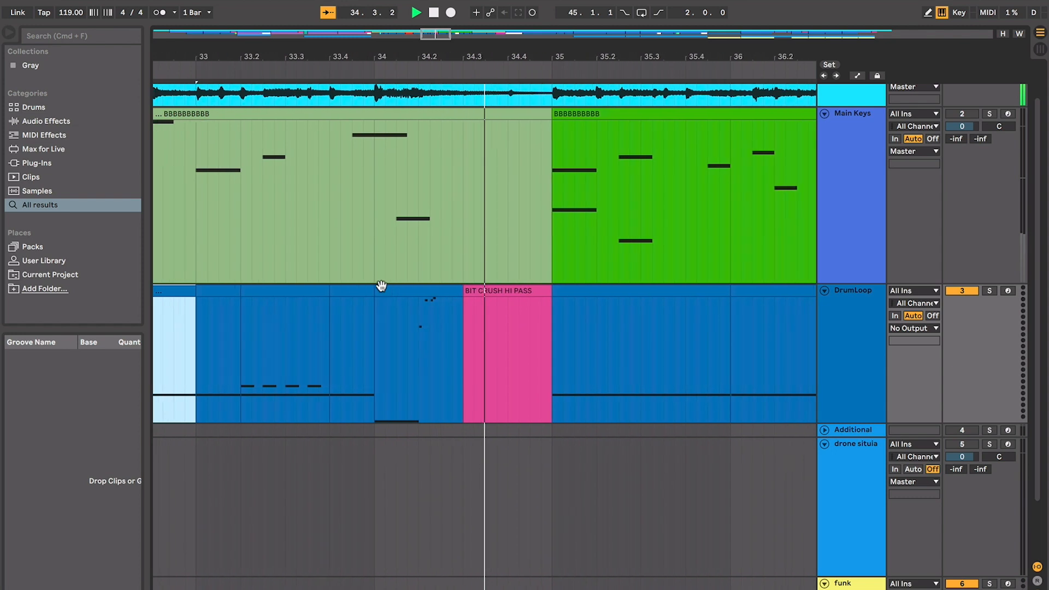
{"action": "key", "text": "space"}
Step: Select the DrumLoop clip at bar 34 and listen through the BIT CRUSH HI PASS clip to bar 35
{"action": "left_click", "coordinate": [381, 288]}
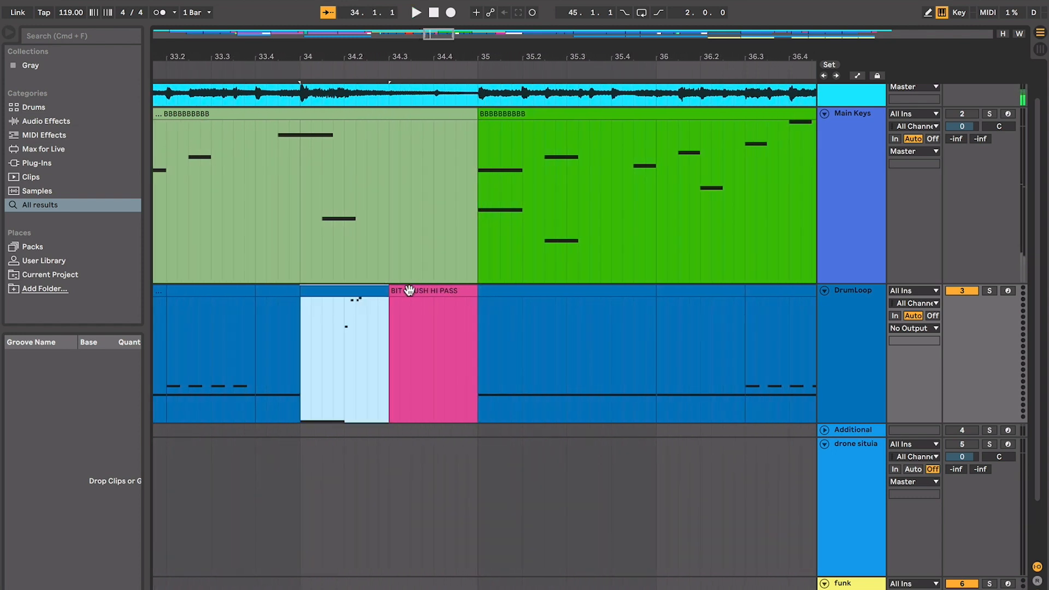
{"action": "left_click", "coordinate": [409, 290]}
{"action": "left_click", "coordinate": [375, 289]}
{"action": "key", "text": "space"}
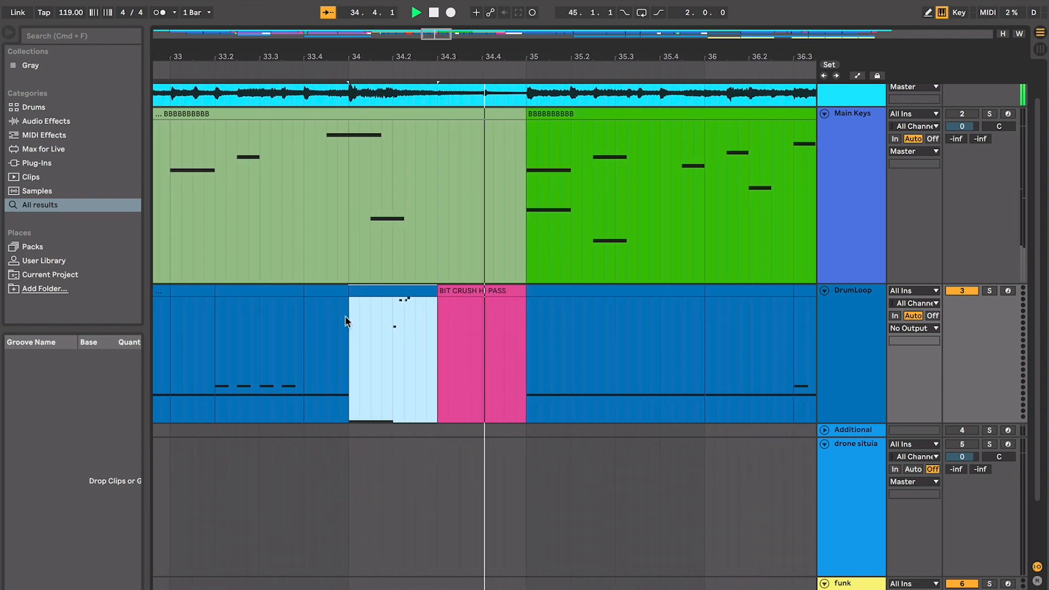
{"action": "key", "text": "space"}
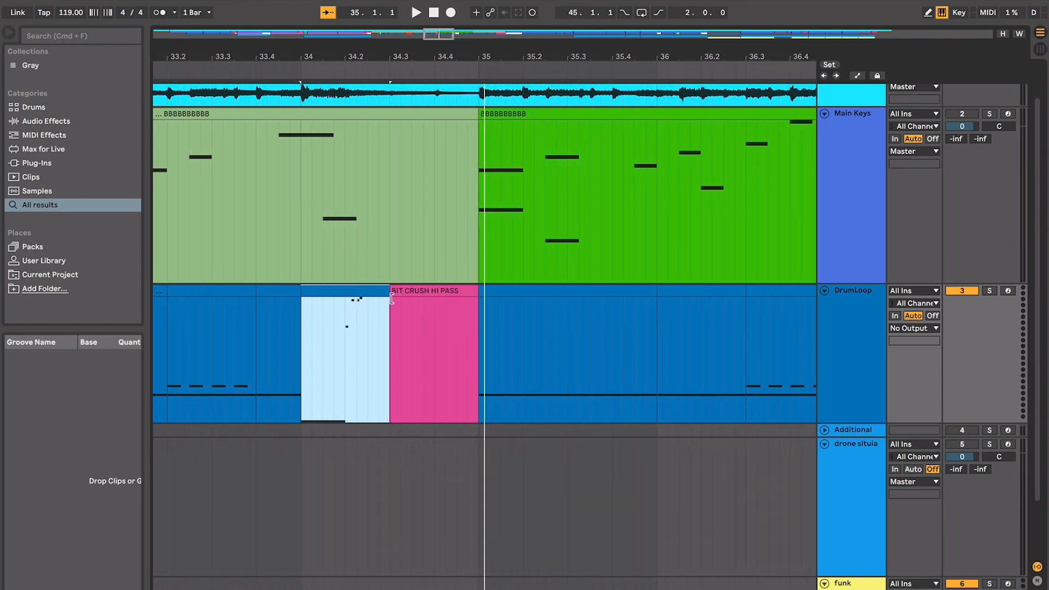
Step: Replay the bar 34 DrumLoop clip into BIT CRUSH HI PASS, then stop playback with the pink clip selected
{"action": "left_click", "coordinate": [854, 351]}
{"action": "left_click", "coordinate": [385, 286]}
{"action": "key", "text": "space"}
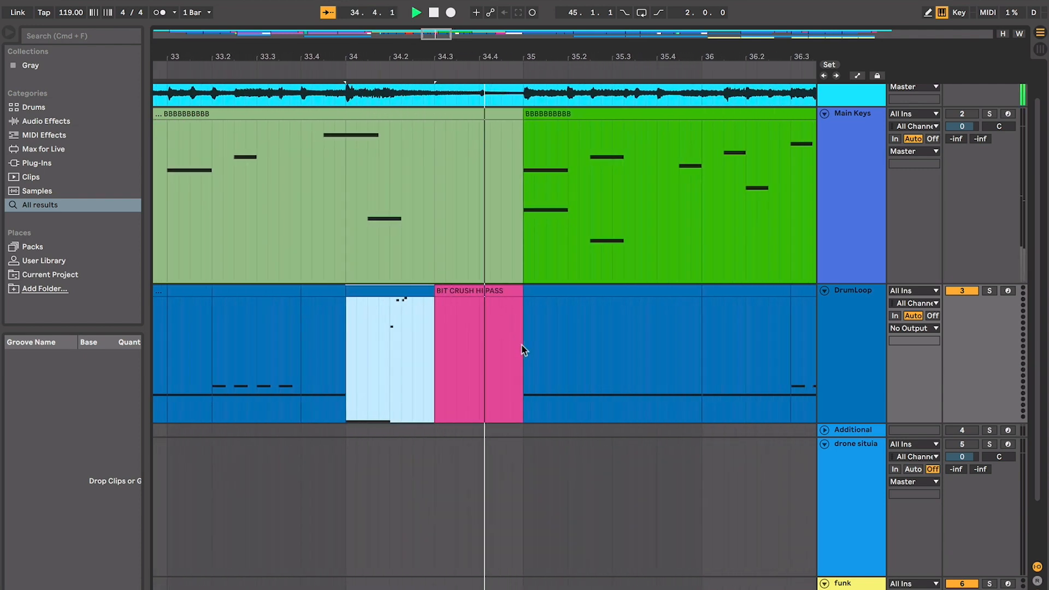
{"action": "left_click", "coordinate": [438, 306]}
{"action": "key", "text": "space"}
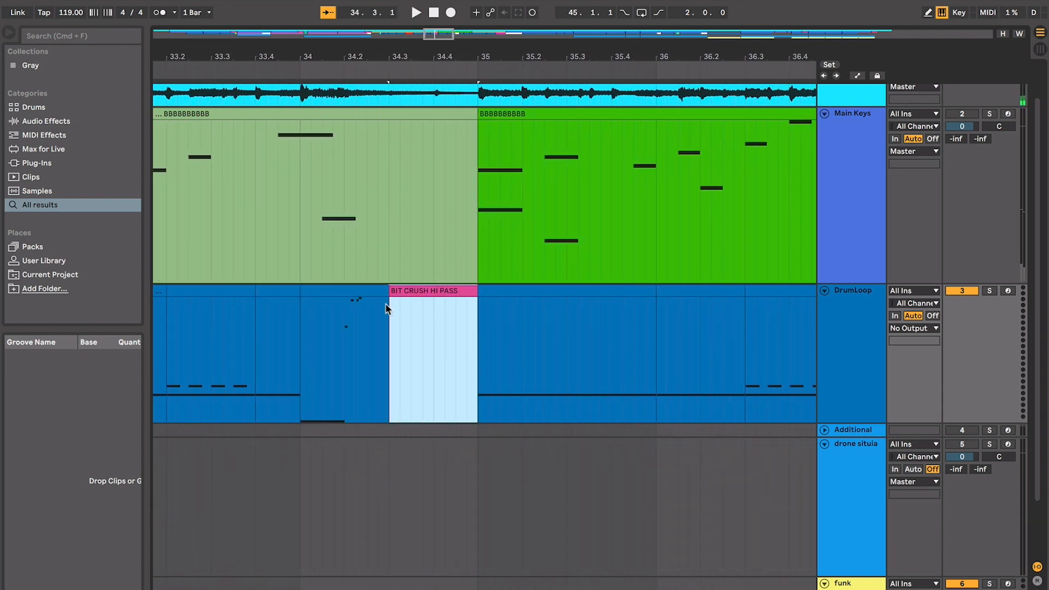
Step: Reselect the DrumLoop clip at bar 34 and play it again into the bit-crushed section
{"action": "left_click", "coordinate": [362, 290]}
{"action": "key", "text": "space"}
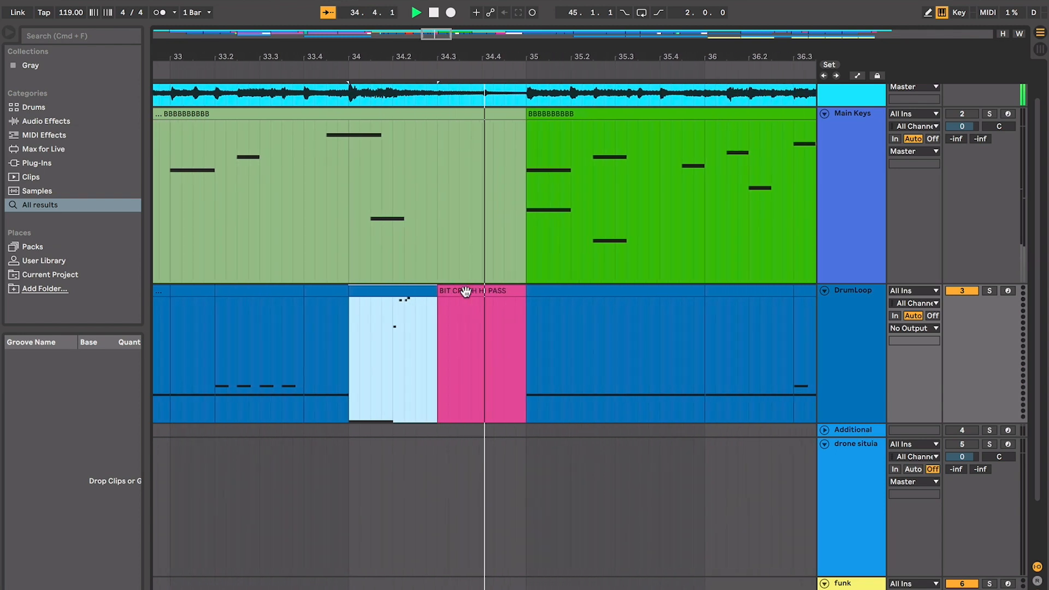
Step: Select the pink BIT CRUSH HI PASS clip and play it into bar 35, then replay it
{"action": "left_click", "coordinate": [465, 290]}
{"action": "key", "text": "space"}
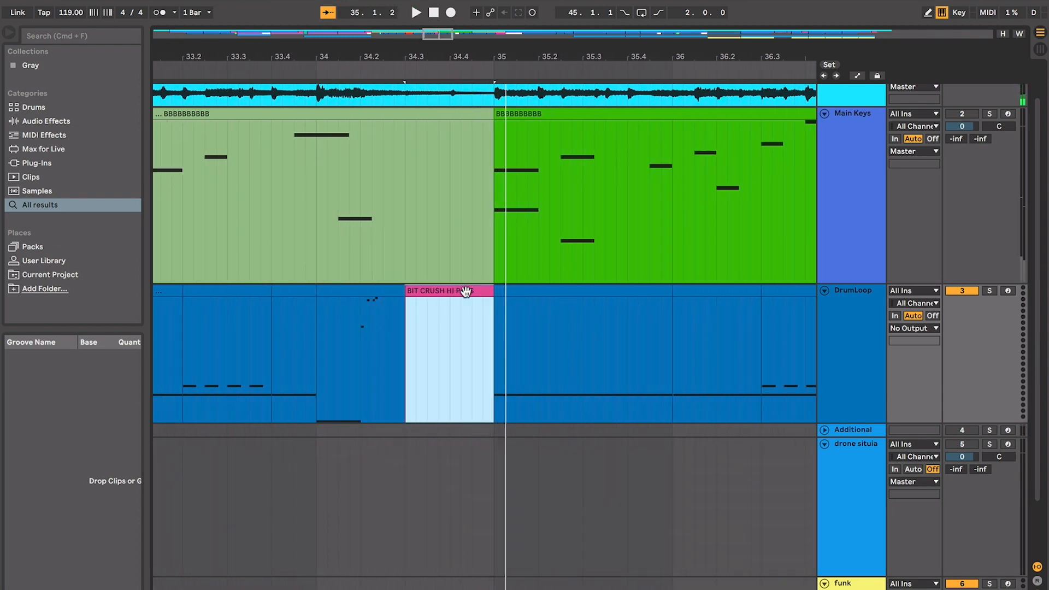
{"action": "key", "text": "space"}
{"action": "key", "text": "space"}
Step: Examine the Main Keys clip starting at bar 27 alongside the DrumLoop stutter, stereo flutter and bit crush clips beneath it
{"action": "key", "text": "minus"}
{"action": "key", "text": "minus"}
{"action": "key", "text": "minus"}
{"action": "key", "text": "minus"}
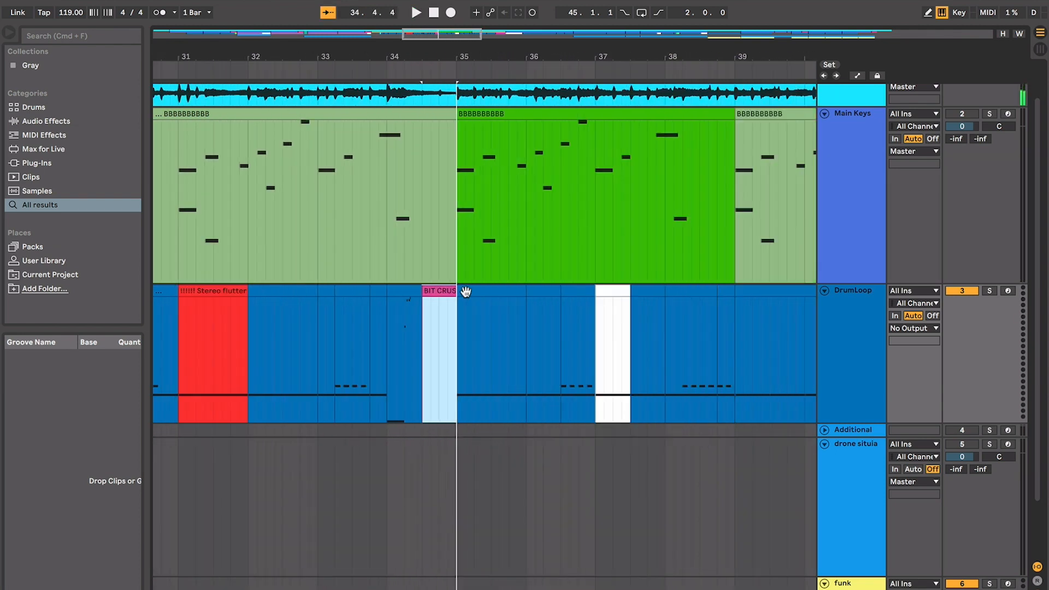
{"action": "left_click", "coordinate": [258, 310]}
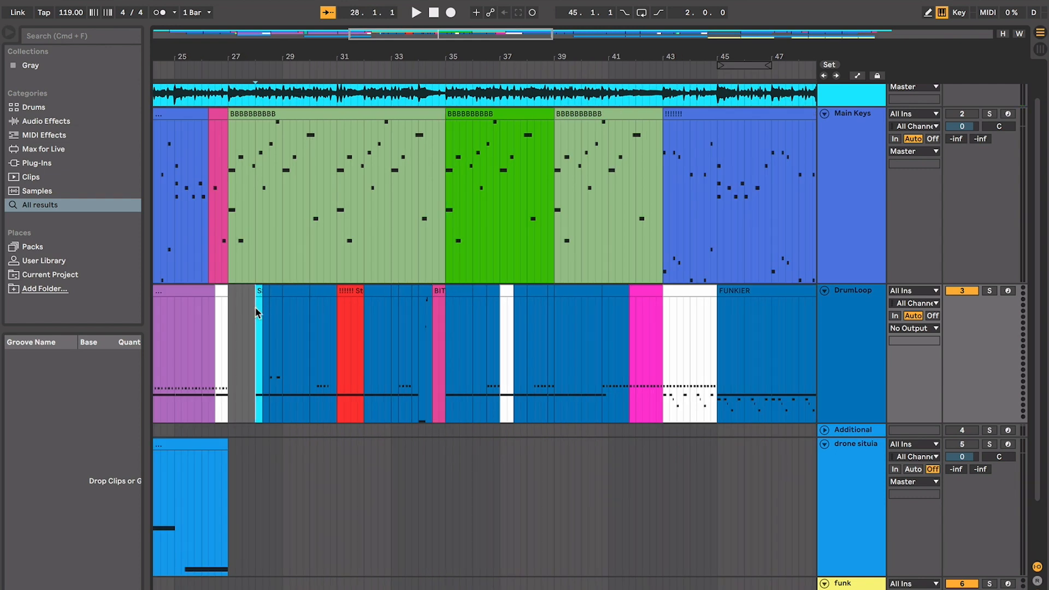
{"action": "left_click", "coordinate": [439, 294]}
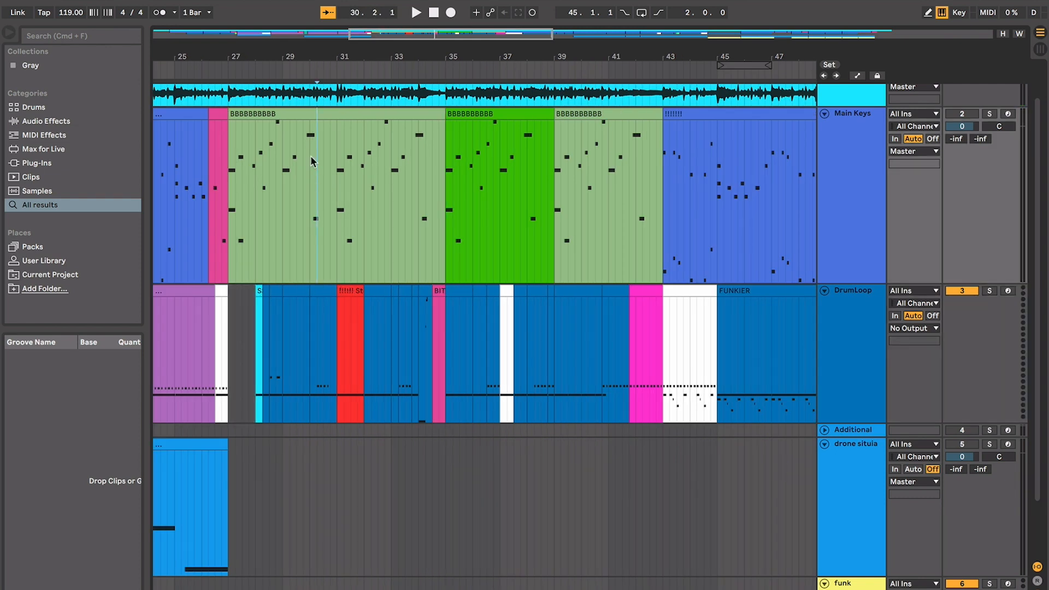
{"action": "left_click", "coordinate": [273, 113]}
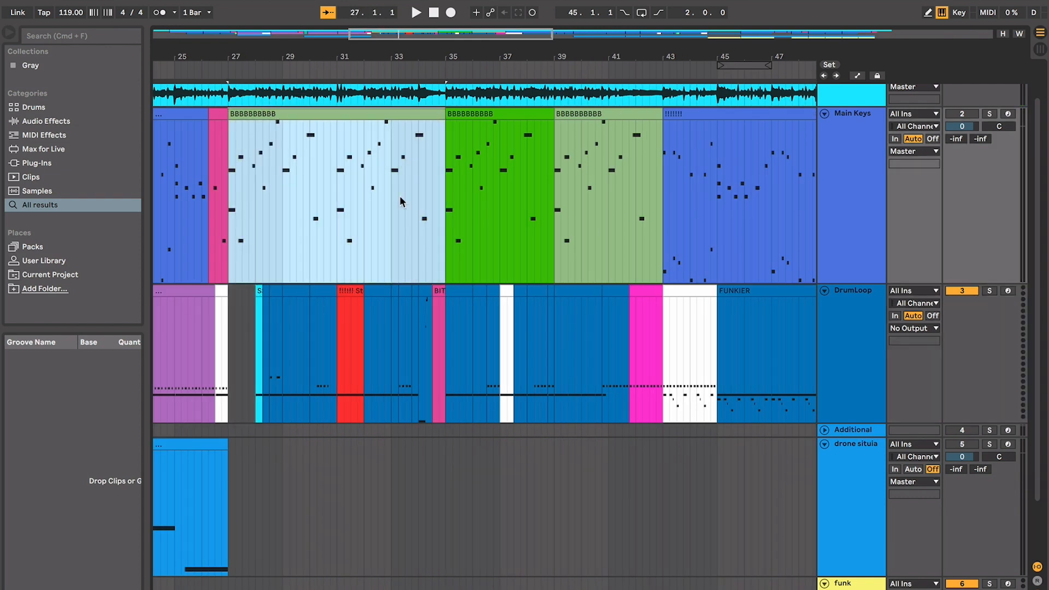
{"action": "left_click", "coordinate": [359, 294]}
{"action": "left_click", "coordinate": [435, 293]}
{"action": "left_click", "coordinate": [336, 230]}
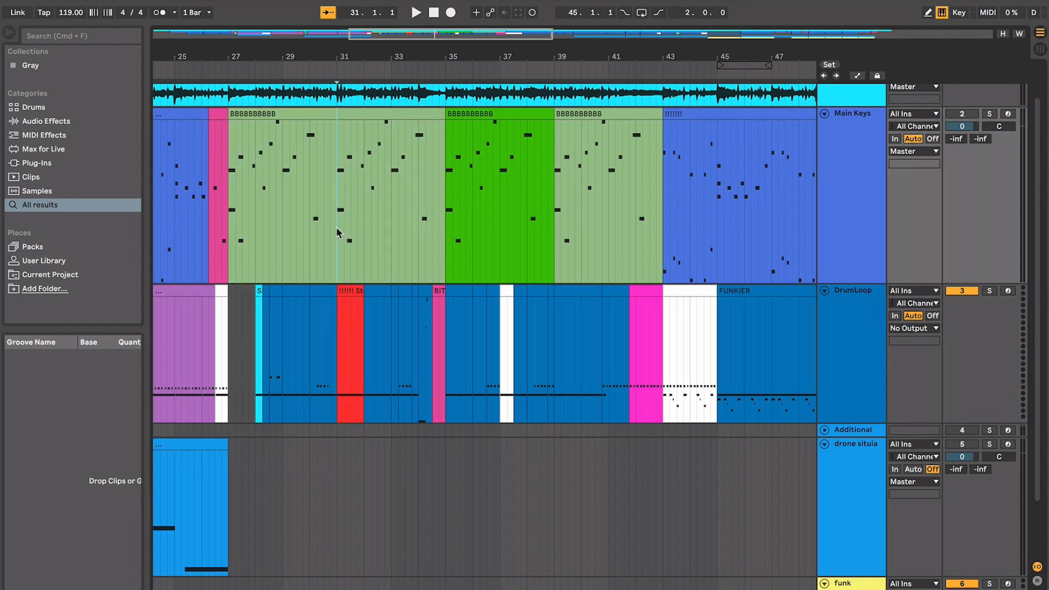
Step: Select the light green Main Keys clip starting at bar 27 and locate the cyan DrumLoop clip at bar 28
{"action": "key", "text": "plus"}
{"action": "key", "text": "plus"}
{"action": "scroll", "coordinate": [336, 229], "scroll_direction": "left", "scroll_amount": 4}
{"action": "scroll", "coordinate": [336, 230], "scroll_direction": "up", "scroll_amount": 1}
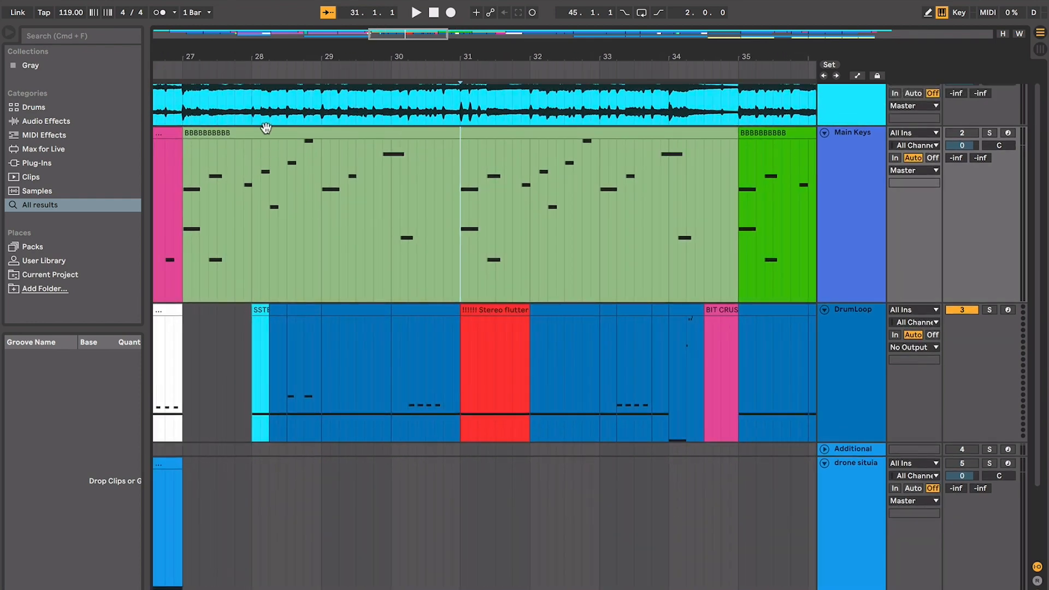
{"action": "left_click", "coordinate": [266, 129]}
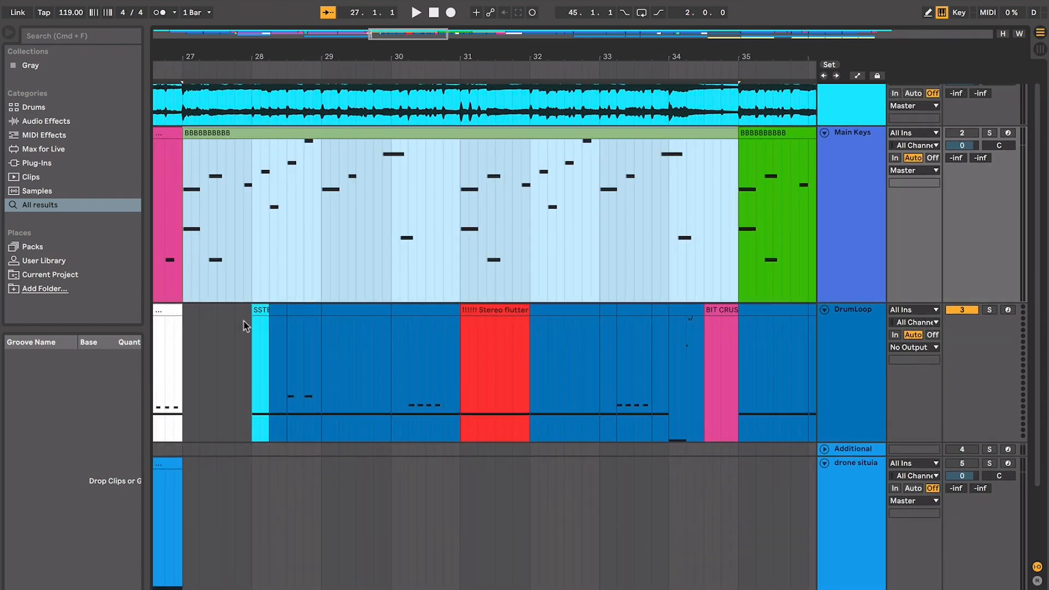
{"action": "left_click", "coordinate": [261, 327]}
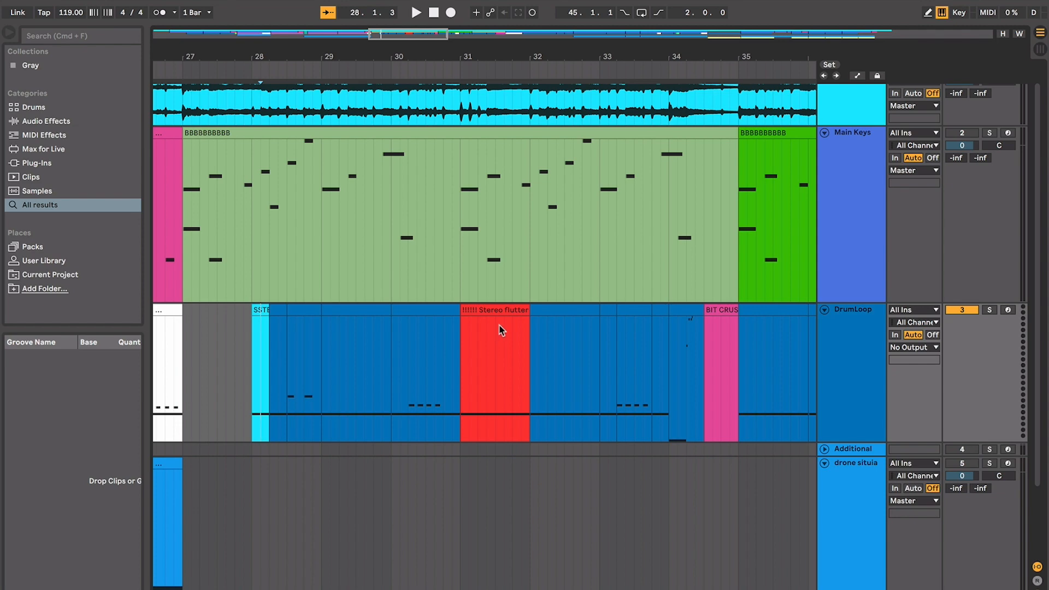
Step: Follow the DrumLoop clips past the stereo flutter and select the BIT CRUSH HI PASS clip before bar 35
{"action": "left_click", "coordinate": [582, 321]}
{"action": "scroll", "coordinate": [634, 314], "scroll_direction": "right", "scroll_amount": 2}
{"action": "left_click", "coordinate": [650, 311]}
{"action": "scroll", "coordinate": [650, 311], "scroll_direction": "right", "scroll_amount": 5}
{"action": "scroll", "coordinate": [544, 284], "scroll_direction": "right", "scroll_amount": 3}
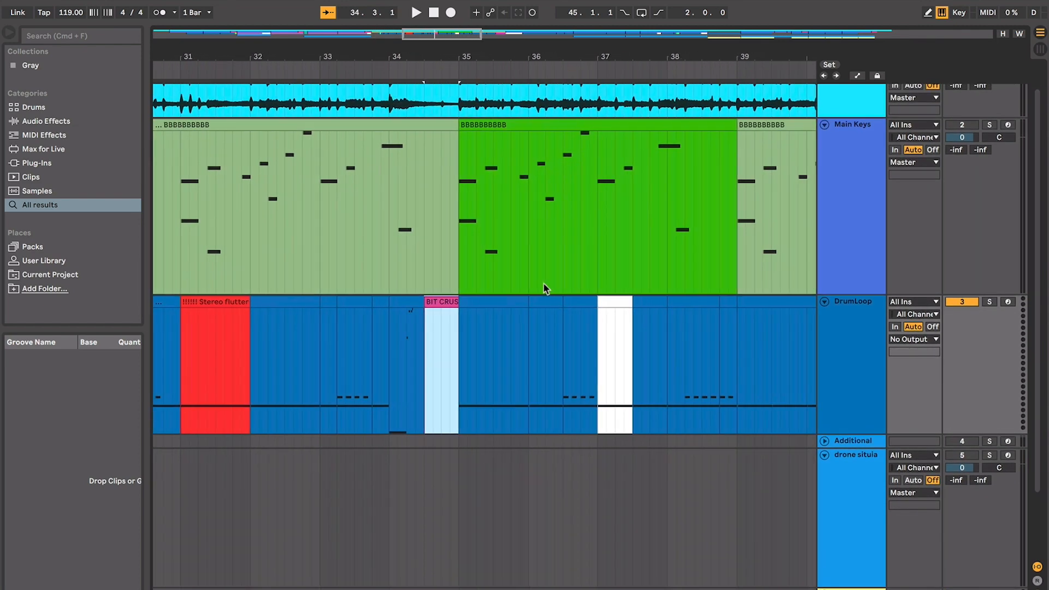
Step: Place the insert marker on Main Keys at the start of the bit crush section and play into the dark green clip
{"action": "left_click", "coordinate": [464, 240]}
{"action": "left_click", "coordinate": [453, 238]}
{"action": "scroll", "coordinate": [453, 238], "scroll_direction": "right", "scroll_amount": 1}
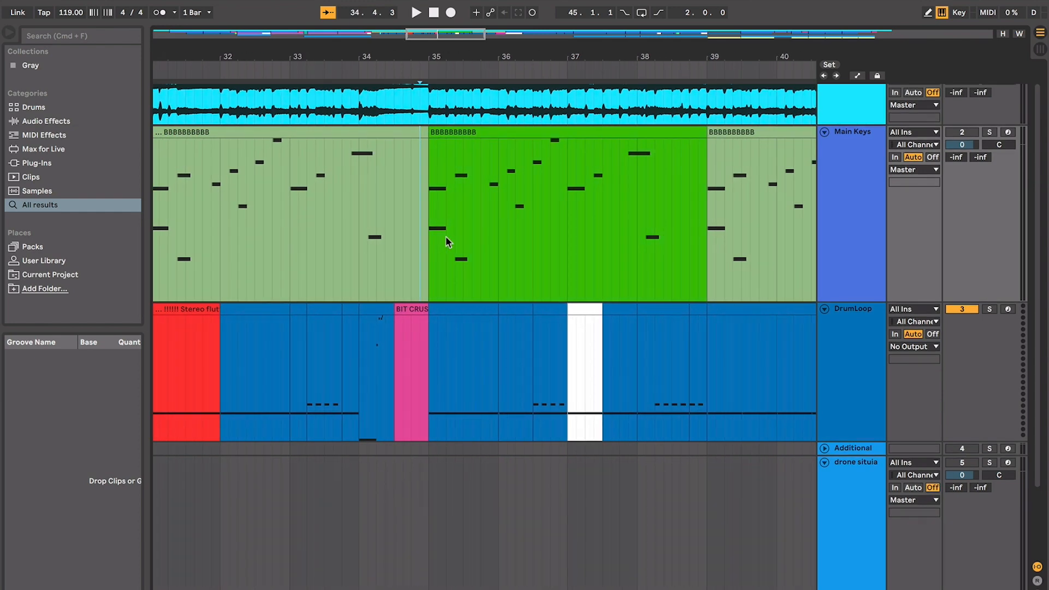
{"action": "left_click", "coordinate": [391, 235]}
{"action": "key", "text": "space"}
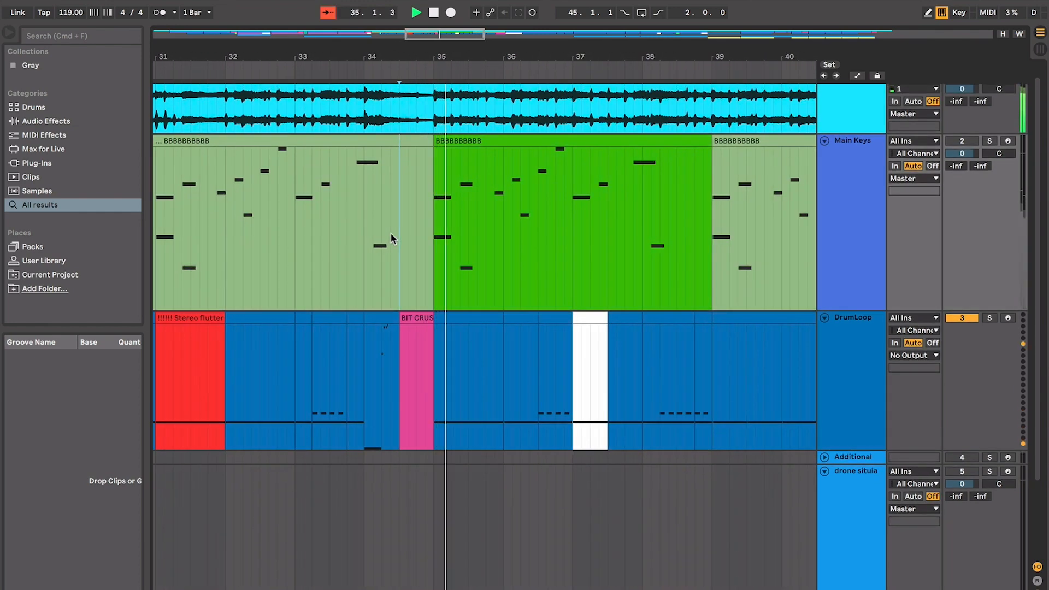
{"action": "key", "text": "minus"}
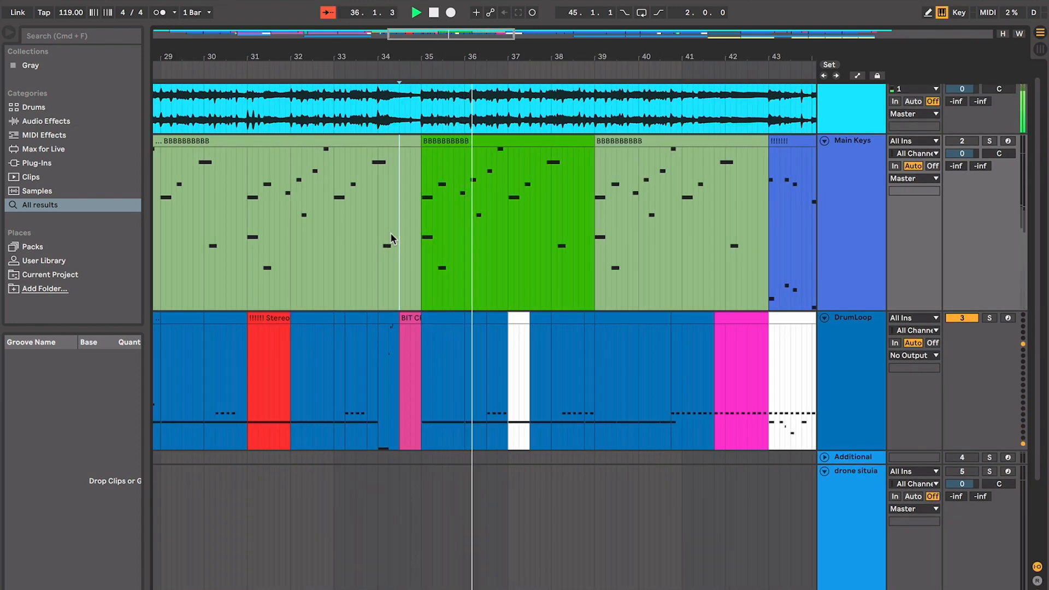
{"action": "key", "text": "plus"}
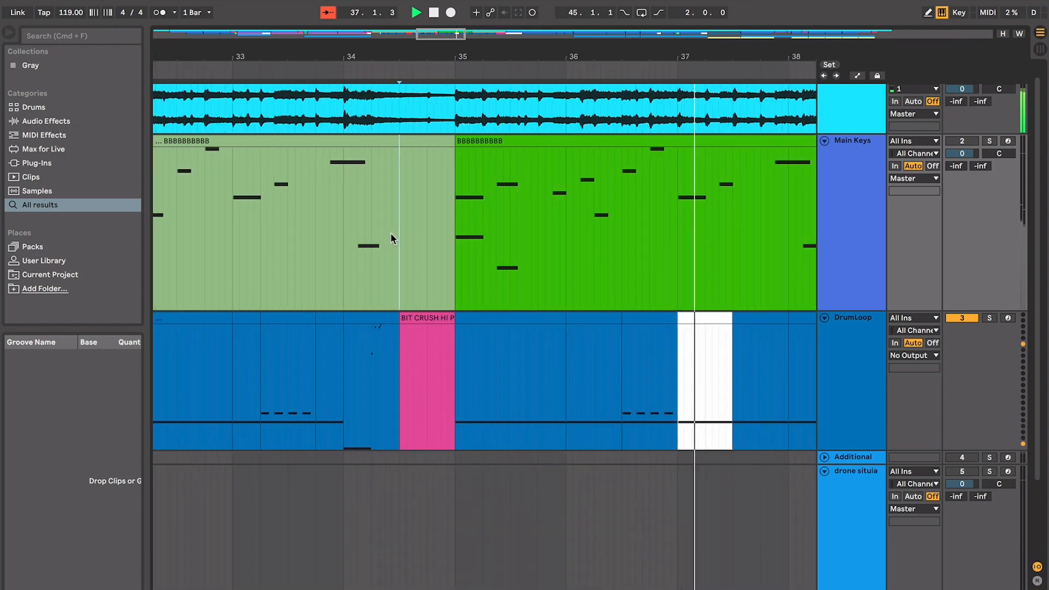
Step: Select the white DrumLoop clip at bar 37 while listening on, and stop playback just after bar 39
{"action": "left_click", "coordinate": [617, 310]}
{"action": "scroll", "coordinate": [618, 310], "scroll_direction": "right", "scroll_amount": 3}
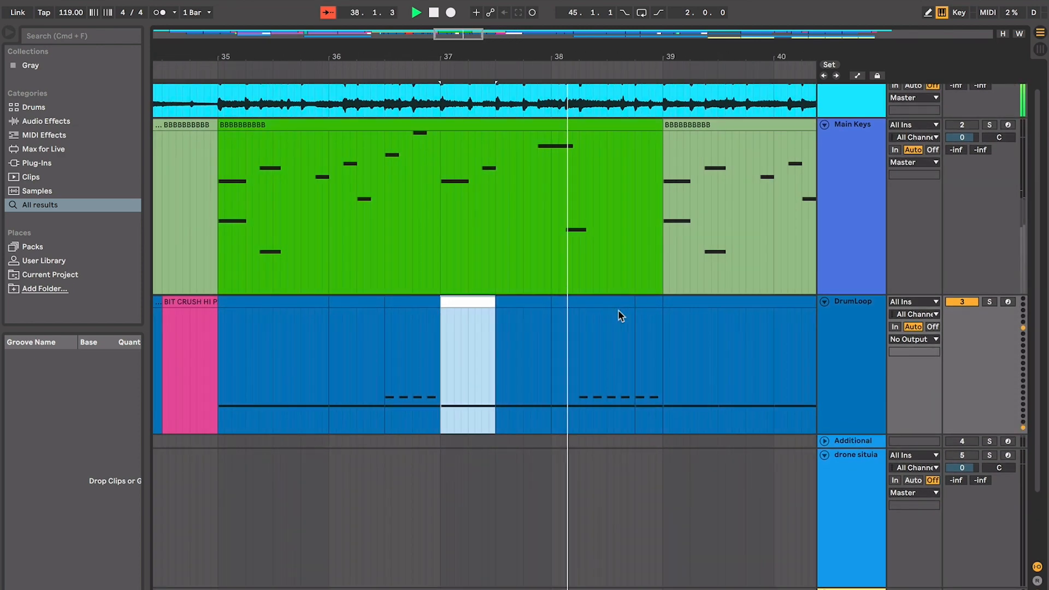
{"action": "key", "text": "minus"}
{"action": "key", "text": "minus"}
{"action": "scroll", "coordinate": [618, 309], "scroll_direction": "up", "scroll_amount": 1}
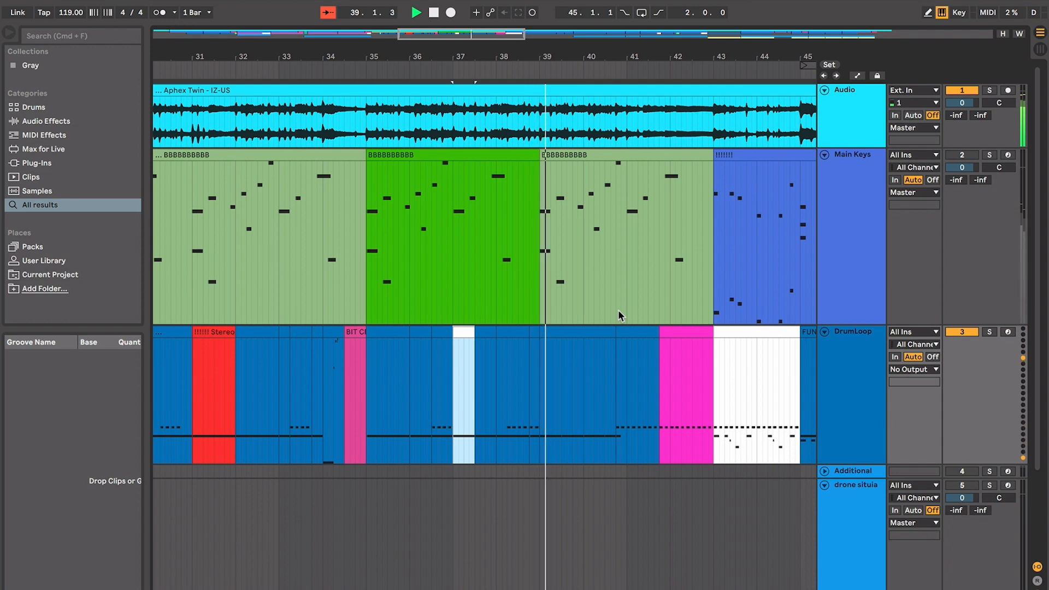
{"action": "key", "text": "space"}
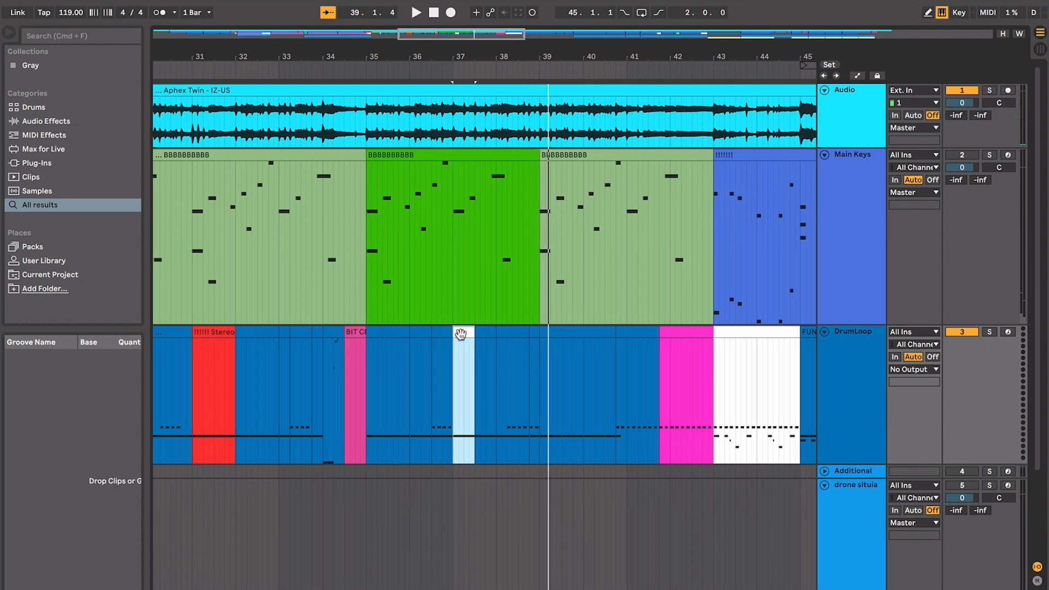
Step: Compare the white DrumLoop clip at bar 37 with the short blue drum clip directly before it
{"action": "left_click", "coordinate": [507, 331]}
{"action": "left_click", "coordinate": [457, 335]}
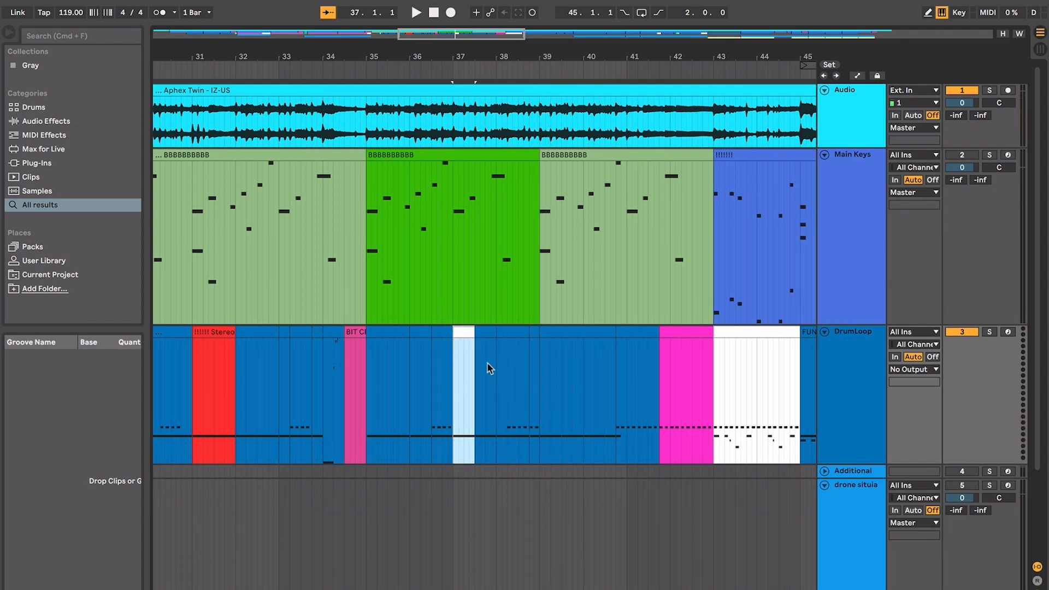
{"action": "left_click", "coordinate": [447, 340]}
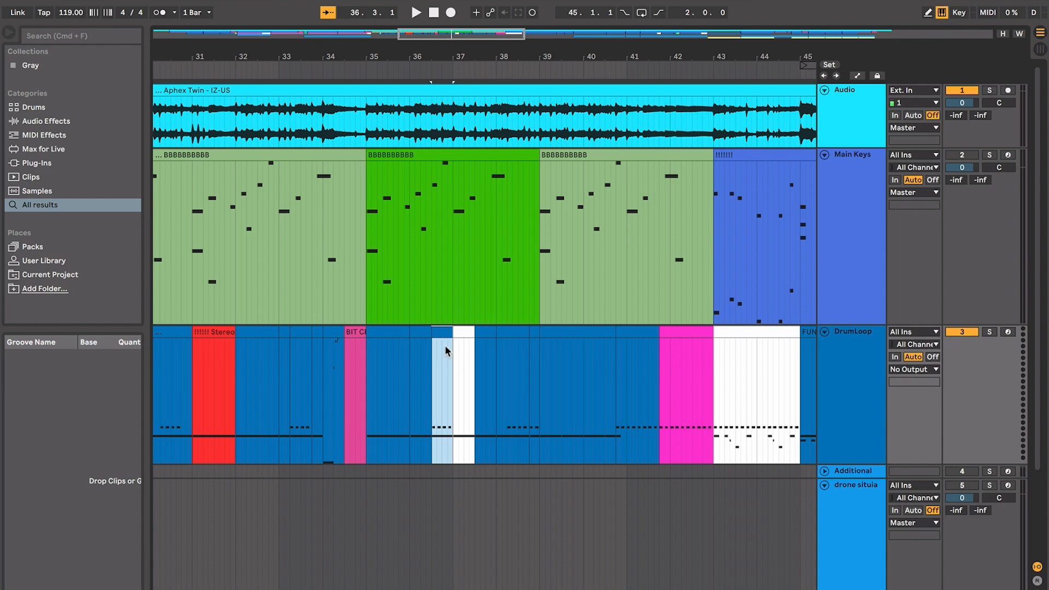
{"action": "scroll", "coordinate": [516, 439], "scroll_direction": "left", "scroll_amount": 5}
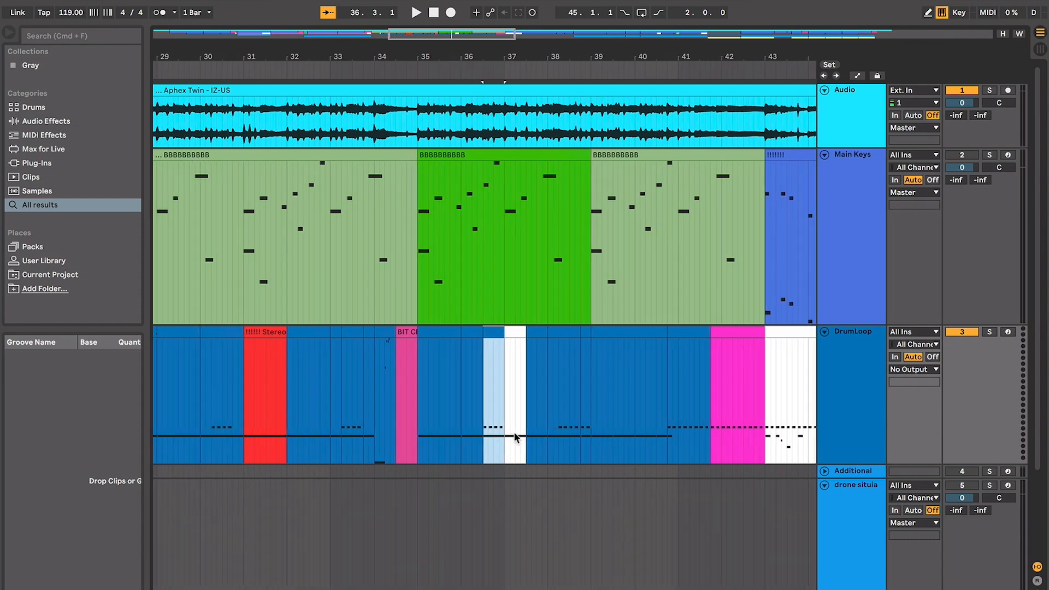
{"action": "scroll", "coordinate": [592, 436], "scroll_direction": "right", "scroll_amount": 2}
{"action": "scroll", "coordinate": [592, 436], "scroll_direction": "down", "scroll_amount": 1}
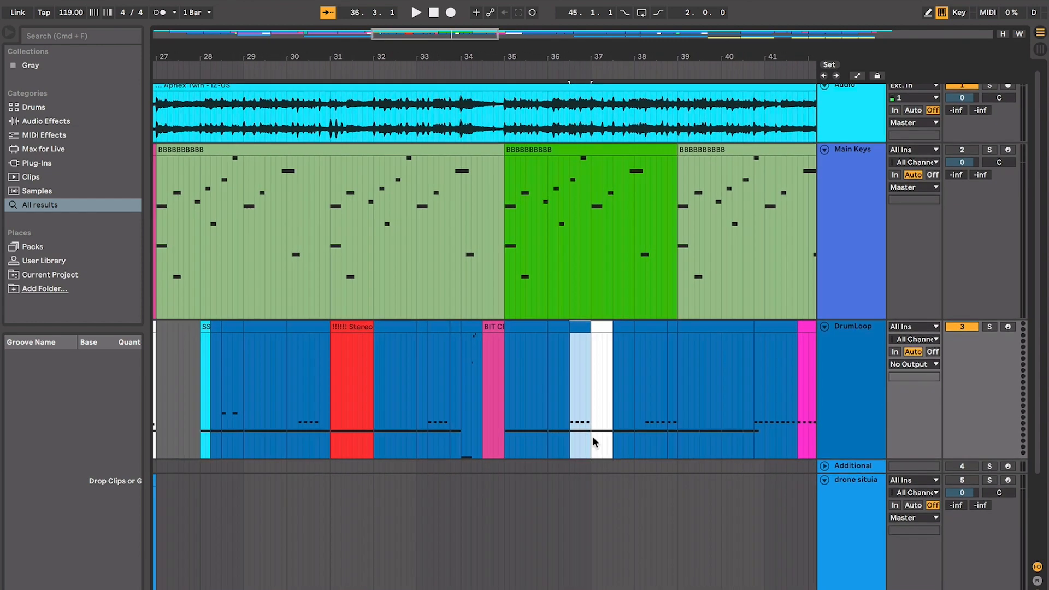
{"action": "left_click", "coordinate": [604, 339]}
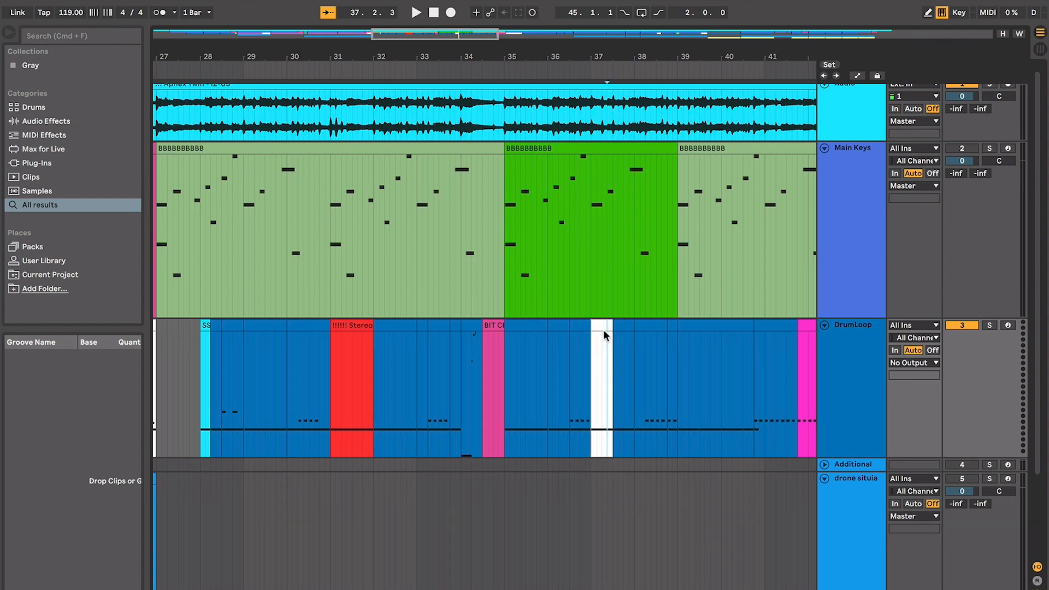
Step: Split the light green Main Keys clip at bar 31 and select the dark green clip at bar 35 for comparison
{"action": "left_click", "coordinate": [569, 147]}
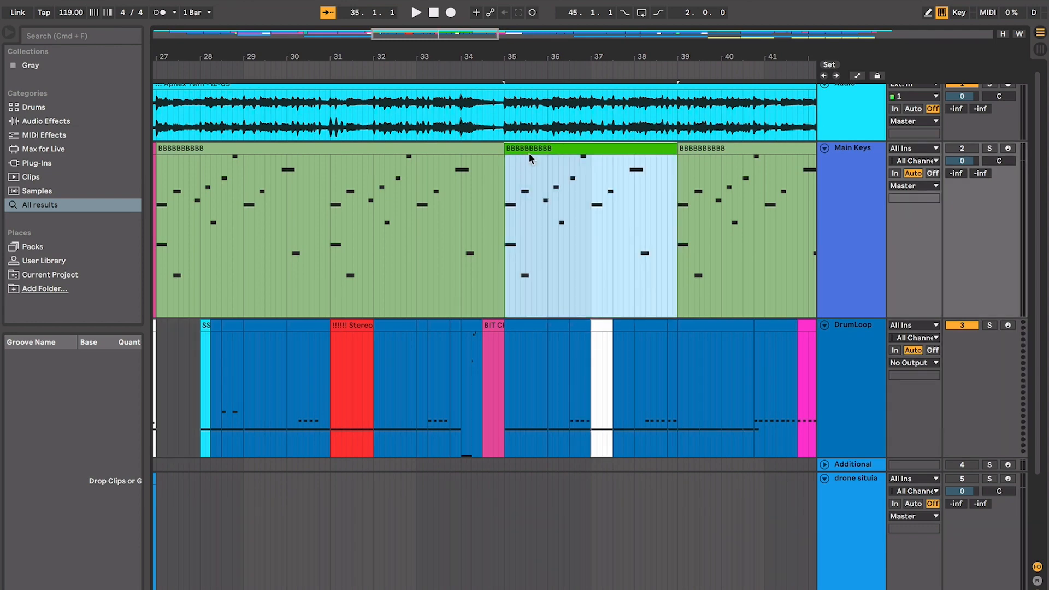
{"action": "scroll", "coordinate": [529, 155], "scroll_direction": "left", "scroll_amount": 2}
{"action": "scroll", "coordinate": [530, 164], "scroll_direction": "up", "scroll_amount": 1}
{"action": "scroll", "coordinate": [602, 195], "scroll_direction": "right", "scroll_amount": 2}
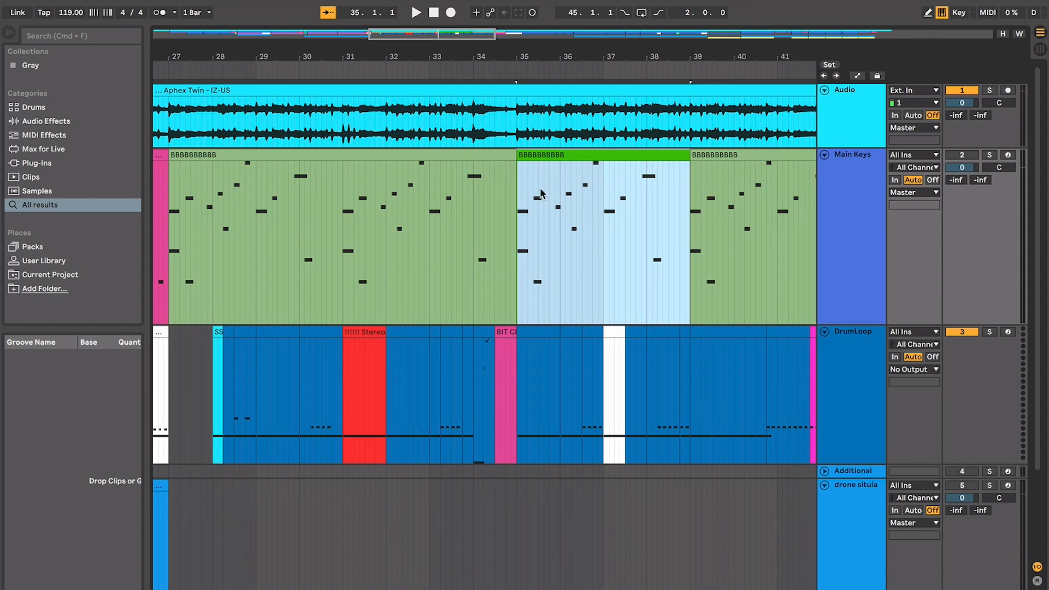
{"action": "left_click", "coordinate": [343, 205]}
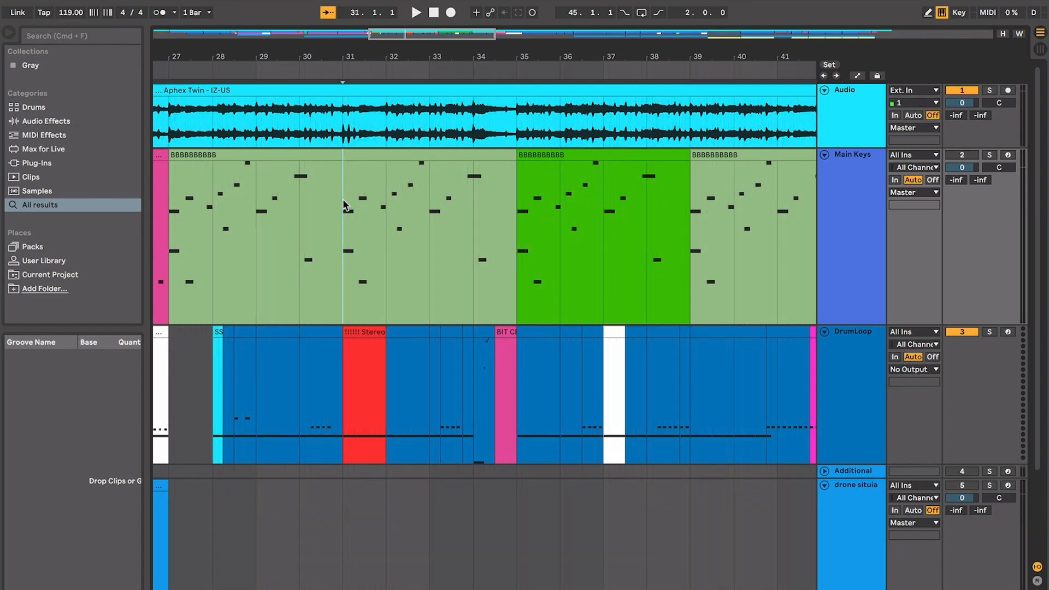
{"action": "key", "text": "super+e"}
{"action": "left_click", "coordinate": [538, 155]}
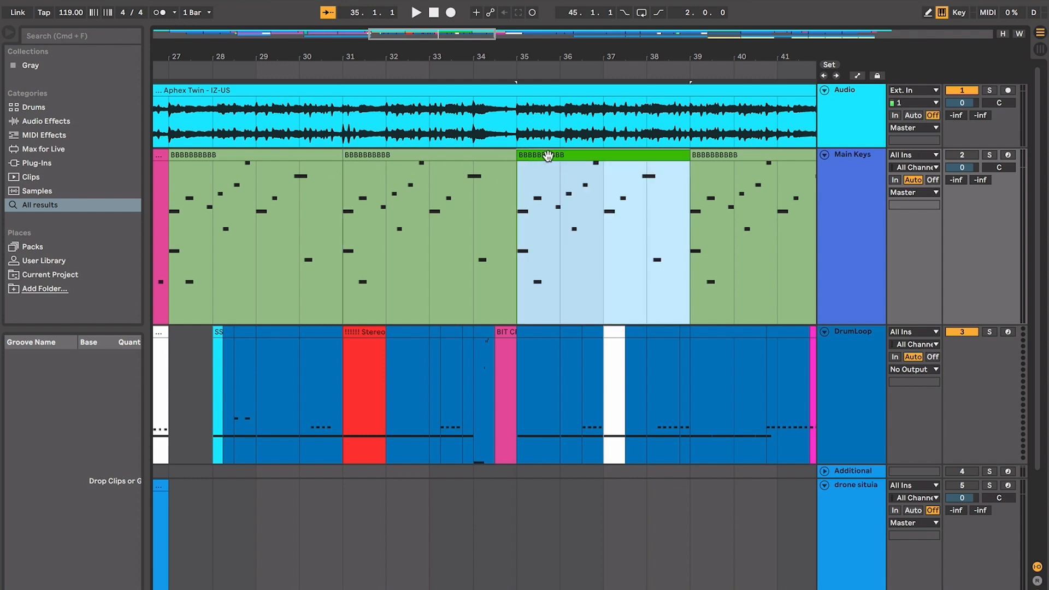
Step: Play the green Main Keys clips in turn, starting from bar 27, then bar 31, then bar 35
{"action": "left_click", "coordinate": [333, 154]}
{"action": "key", "text": "space"}
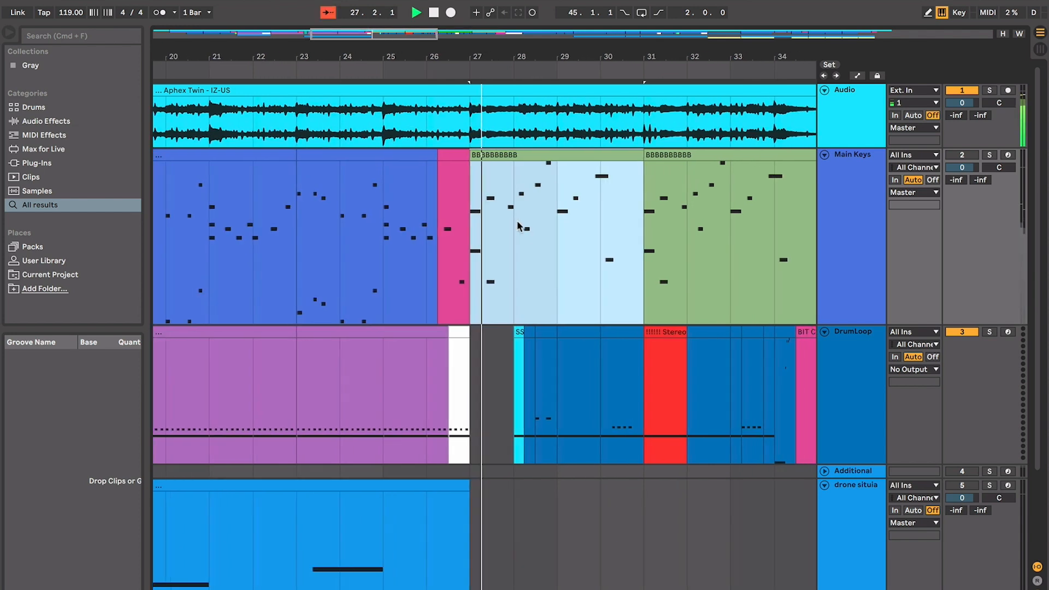
{"action": "left_click", "coordinate": [575, 158]}
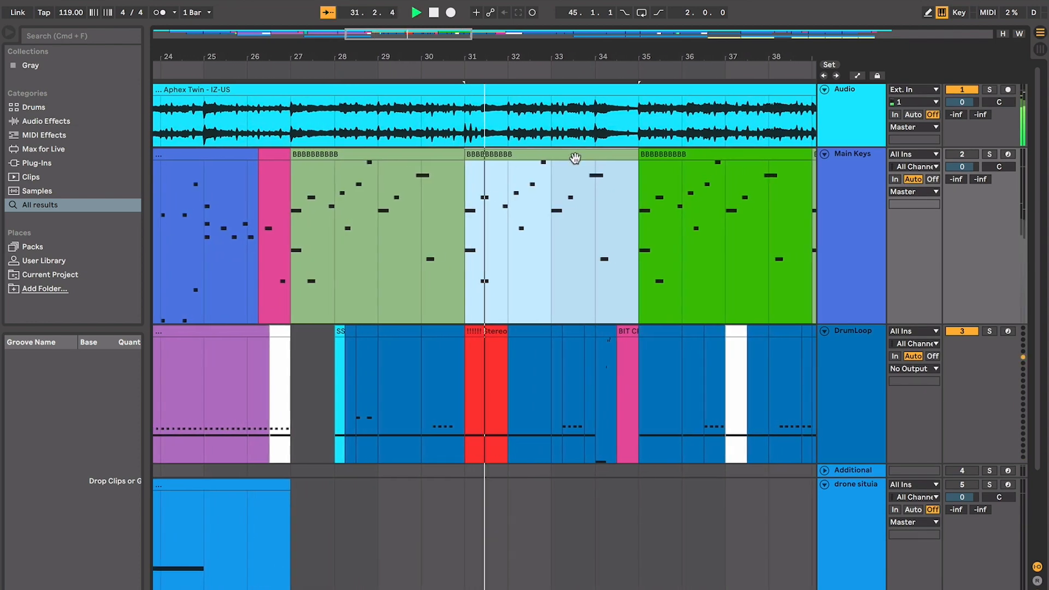
{"action": "left_click", "coordinate": [638, 170]}
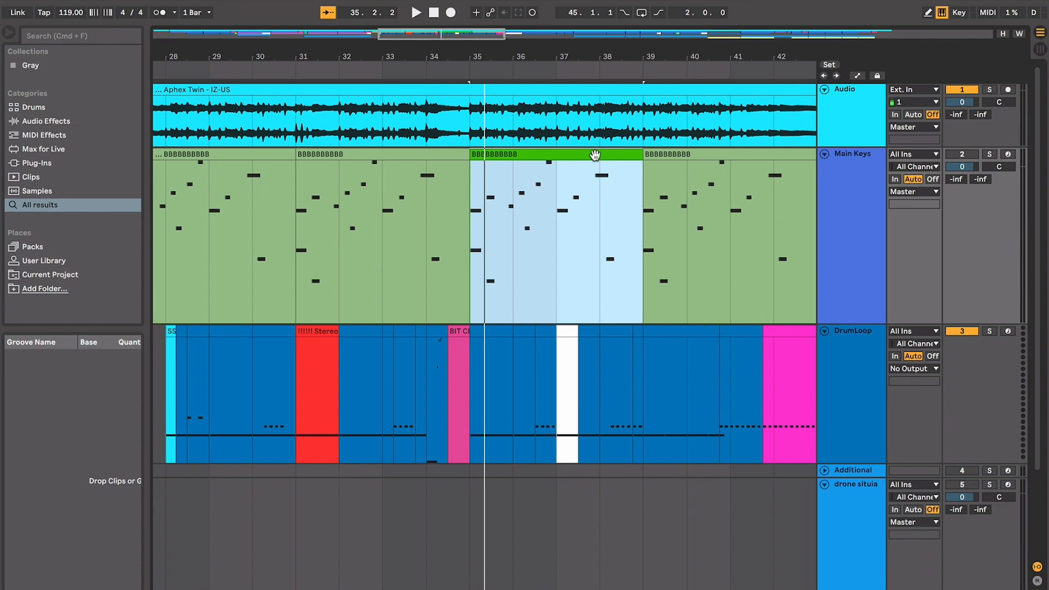
Step: Play the bright green Main Keys clip that starts at bar 35 and stop at bar 37
{"action": "scroll", "coordinate": [595, 155], "scroll_direction": "right", "scroll_amount": 1}
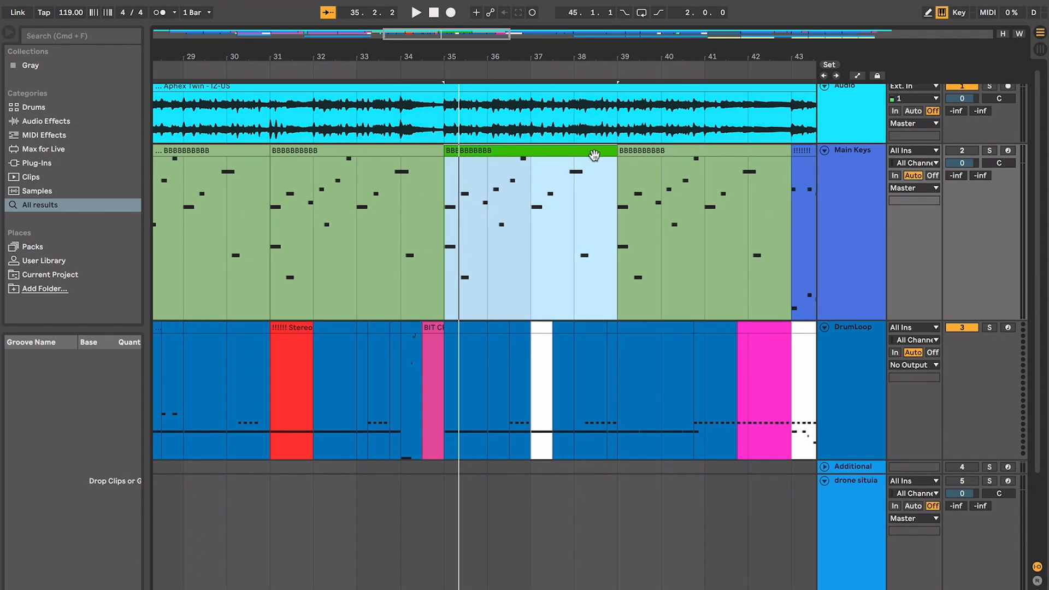
{"action": "scroll", "coordinate": [594, 155], "scroll_direction": "right", "scroll_amount": 1}
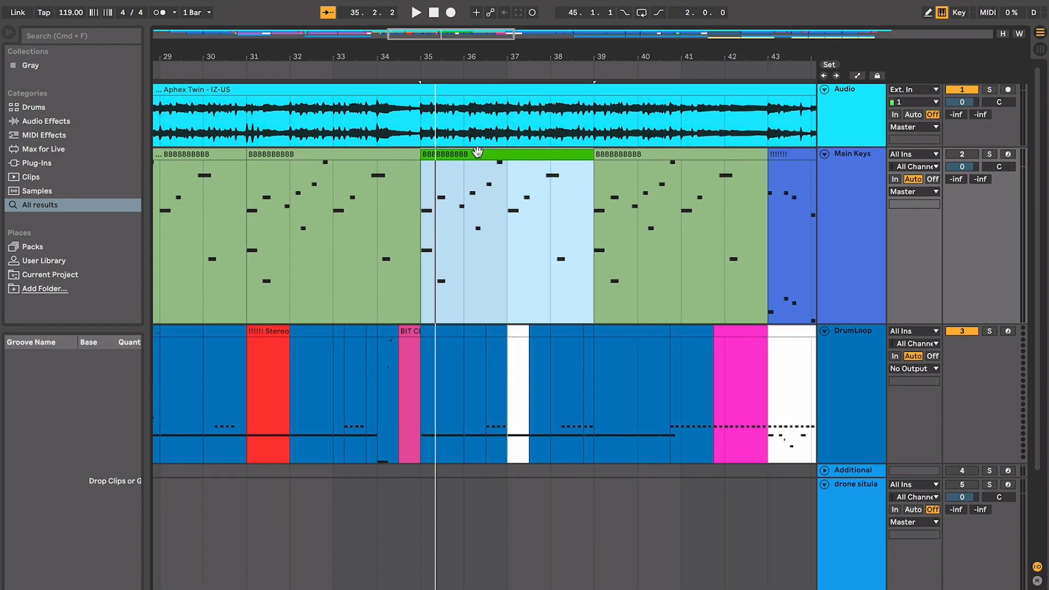
{"action": "key", "text": "space"}
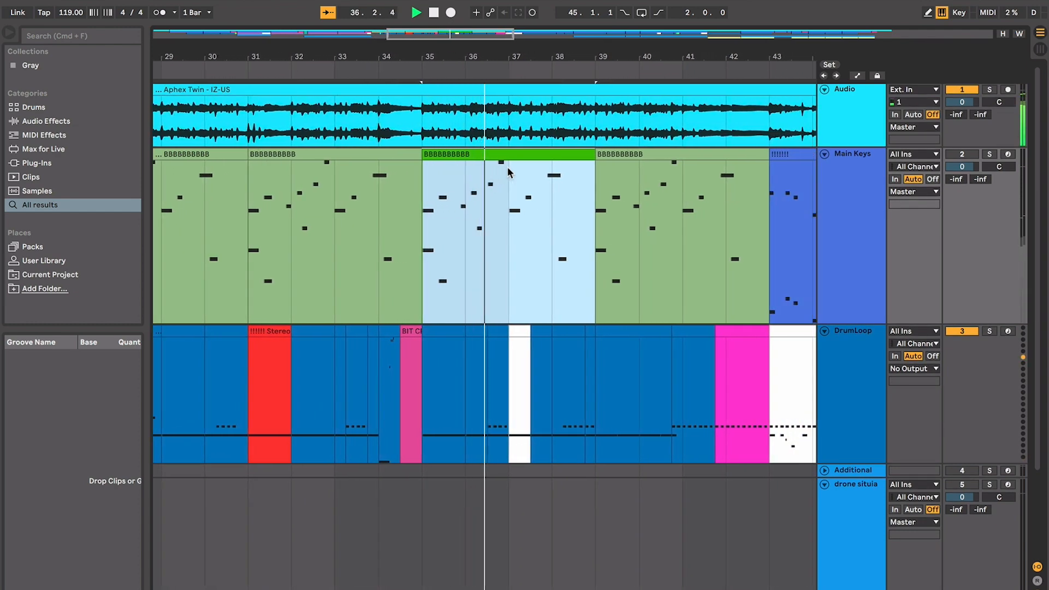
{"action": "key", "text": "space"}
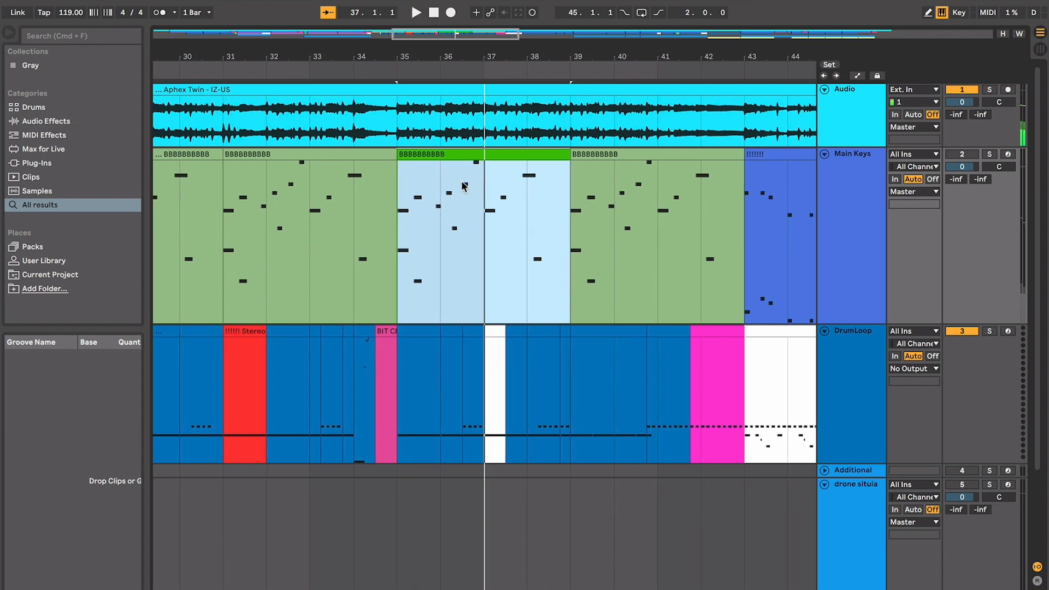
Step: Play a short passage from bar 32 and stop before bar 33
{"action": "left_click", "coordinate": [274, 202]}
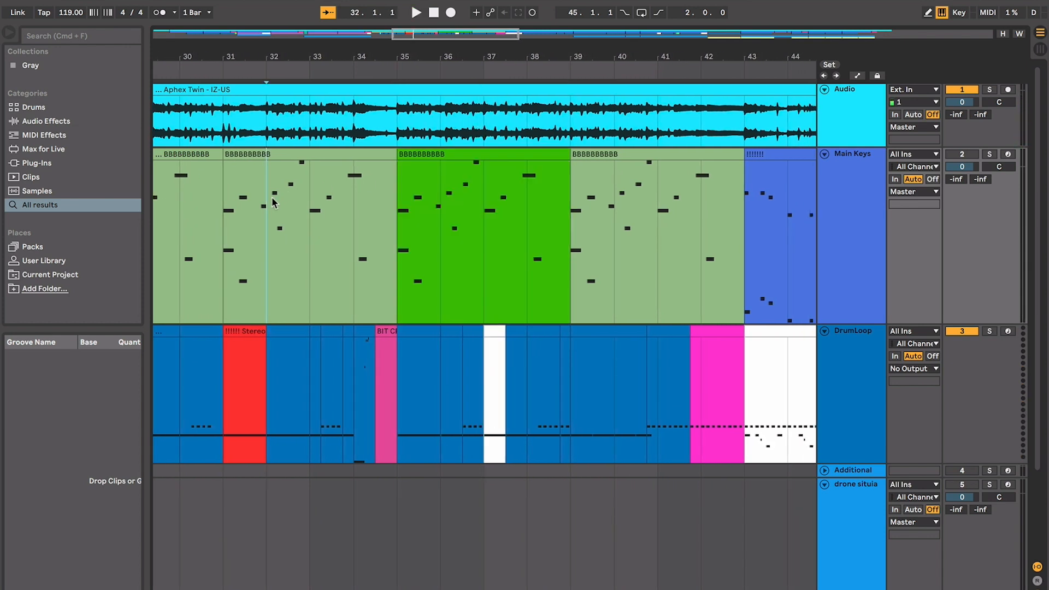
{"action": "key", "text": "space"}
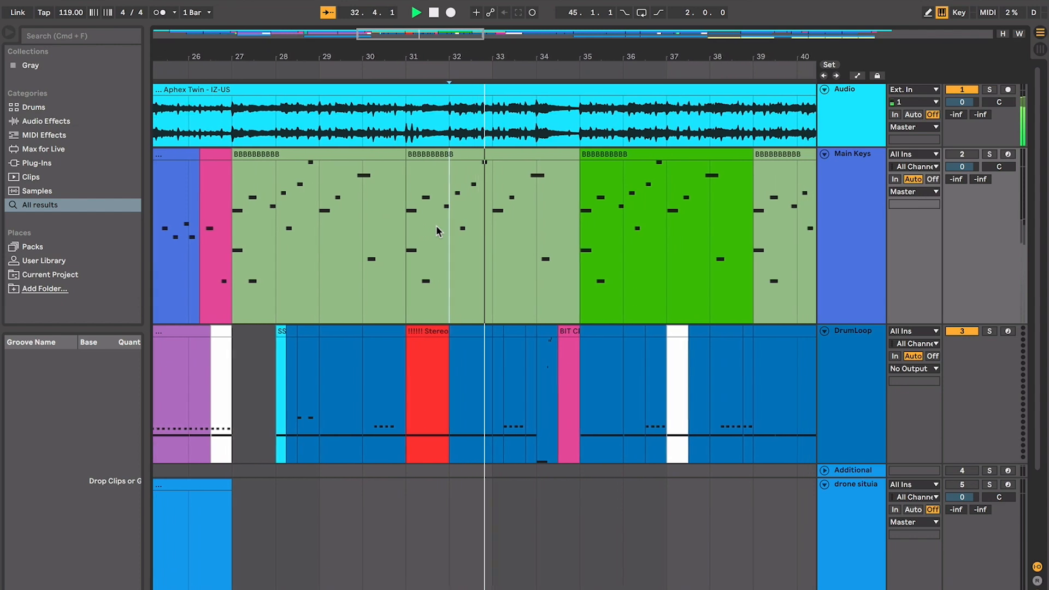
{"action": "key", "text": "space"}
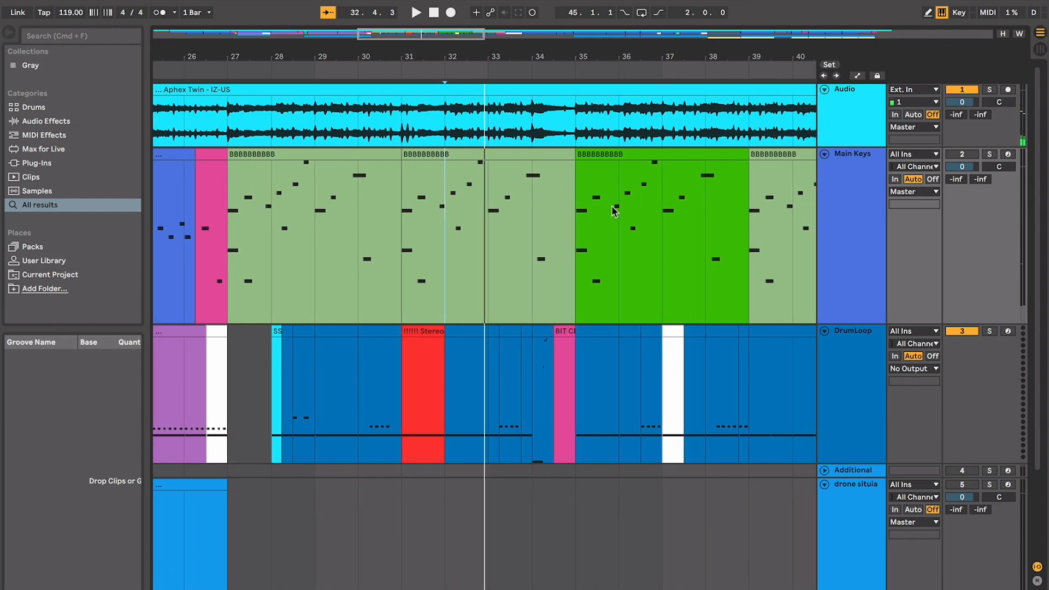
Step: Select the green Main Keys clips one after another to compare their note patterns, ending on the clip at bar 35
{"action": "left_click", "coordinate": [648, 160]}
{"action": "scroll", "coordinate": [650, 200], "scroll_direction": "right", "scroll_amount": 10}
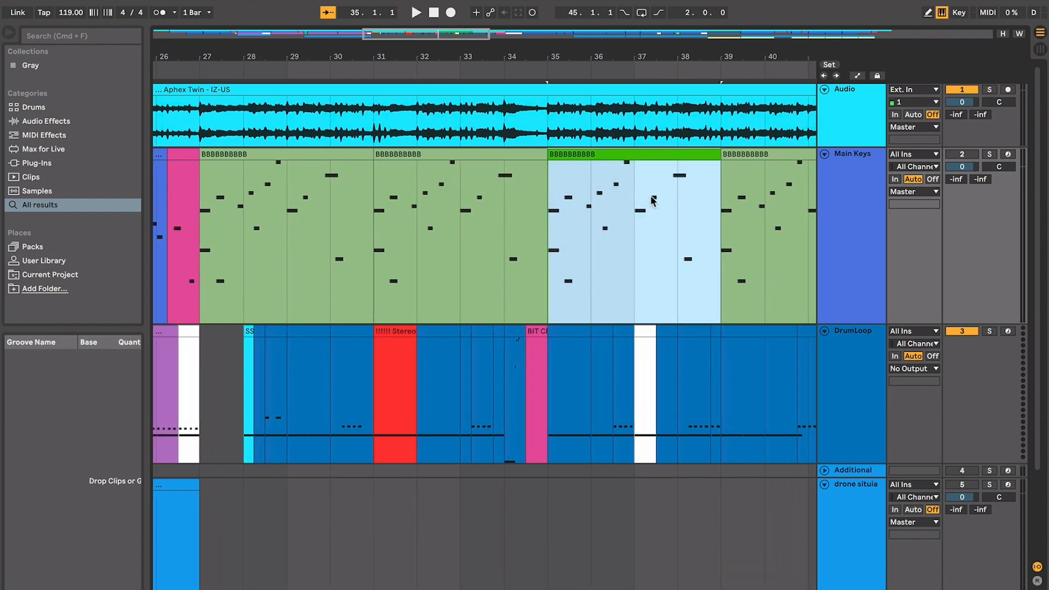
{"action": "left_click", "coordinate": [503, 166]}
{"action": "scroll", "coordinate": [505, 167], "scroll_direction": "left", "scroll_amount": 8}
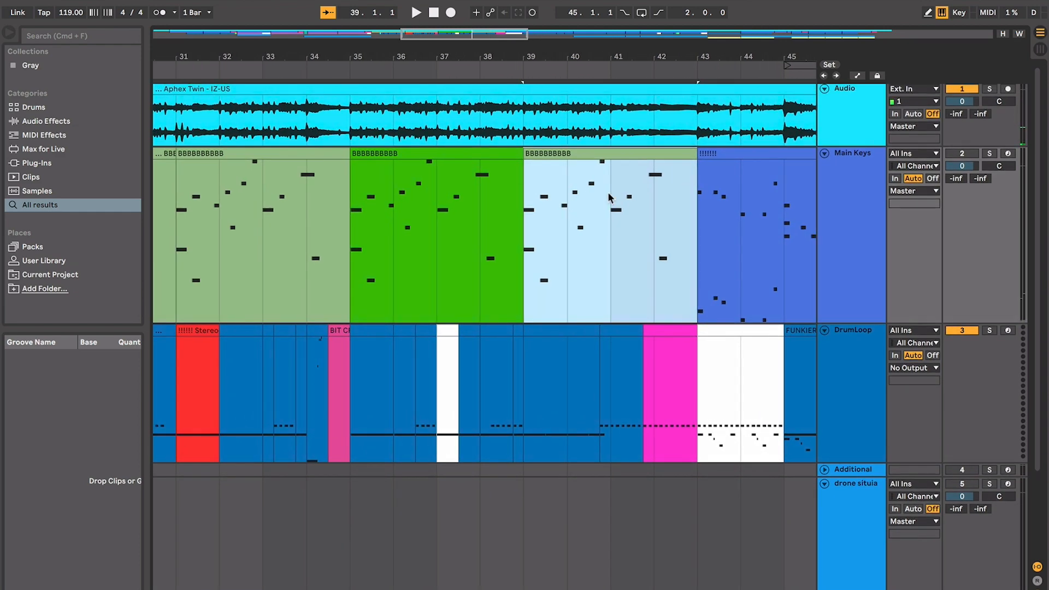
{"action": "left_click", "coordinate": [442, 144]}
{"action": "left_click", "coordinate": [443, 147]}
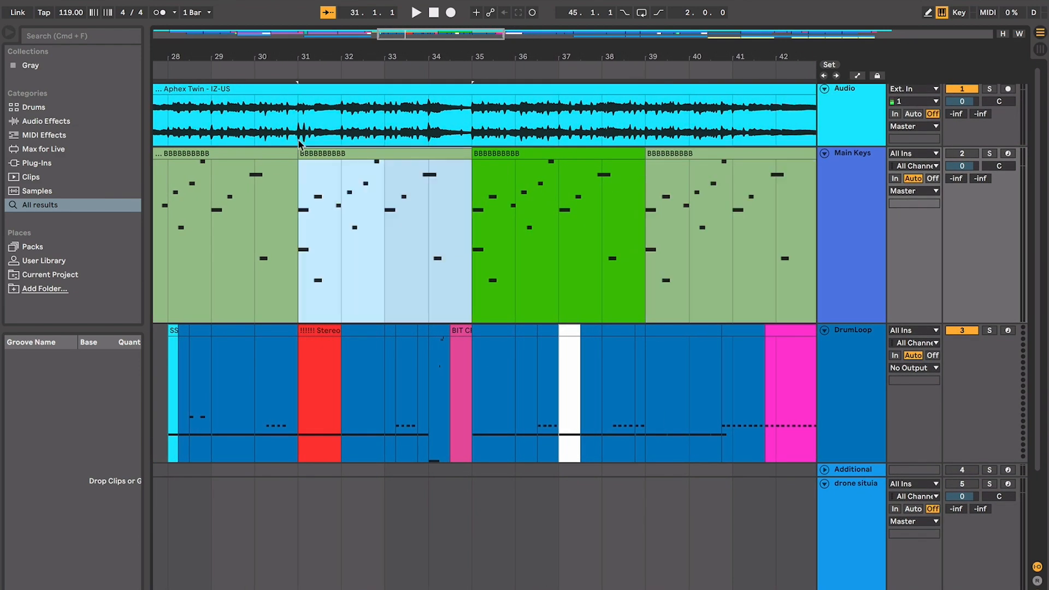
{"action": "left_click", "coordinate": [262, 151]}
{"action": "left_click", "coordinate": [362, 151]}
{"action": "left_click", "coordinate": [568, 148]}
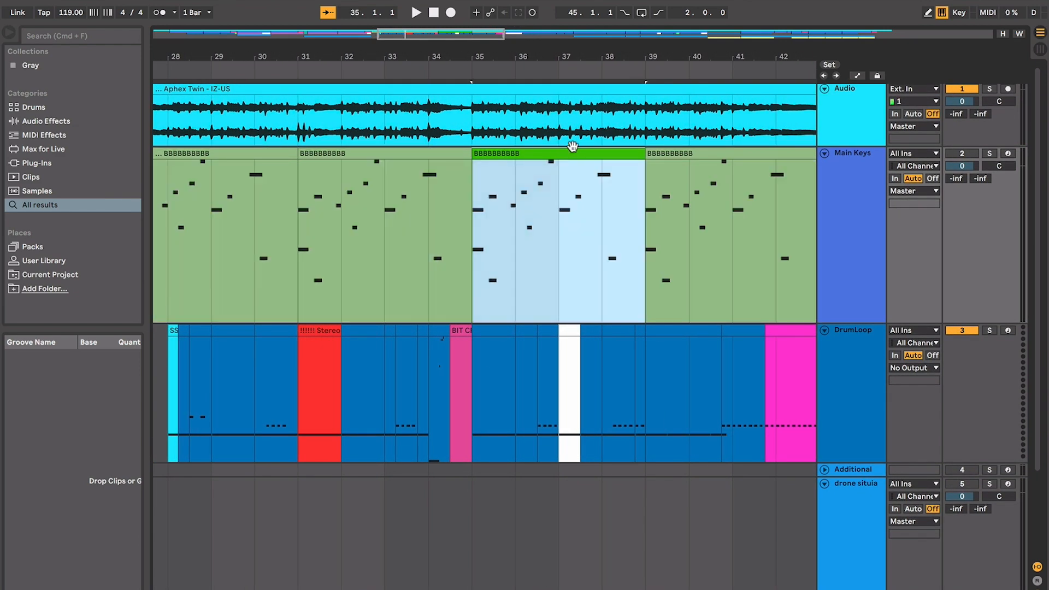
Step: Play the arrangement from bar 39 through the transition at bar 43 and stop just after bar 45
{"action": "scroll", "coordinate": [581, 158], "scroll_direction": "right", "scroll_amount": 2}
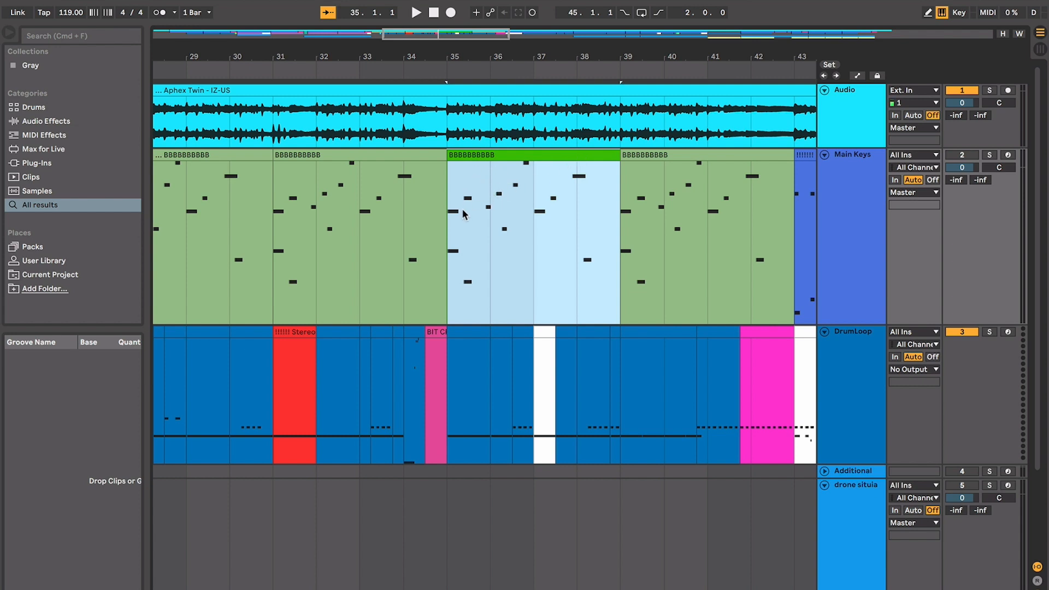
{"action": "scroll", "coordinate": [518, 212], "scroll_direction": "down", "scroll_amount": 1}
{"action": "scroll", "coordinate": [519, 212], "scroll_direction": "right", "scroll_amount": 2}
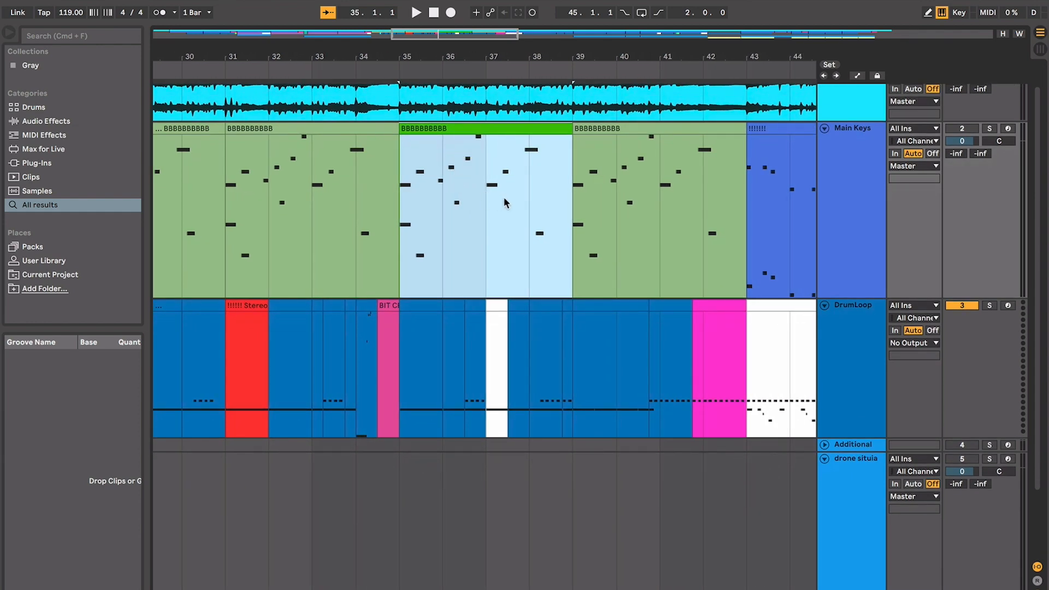
{"action": "scroll", "coordinate": [503, 204], "scroll_direction": "right", "scroll_amount": 3}
{"action": "left_click", "coordinate": [494, 224]}
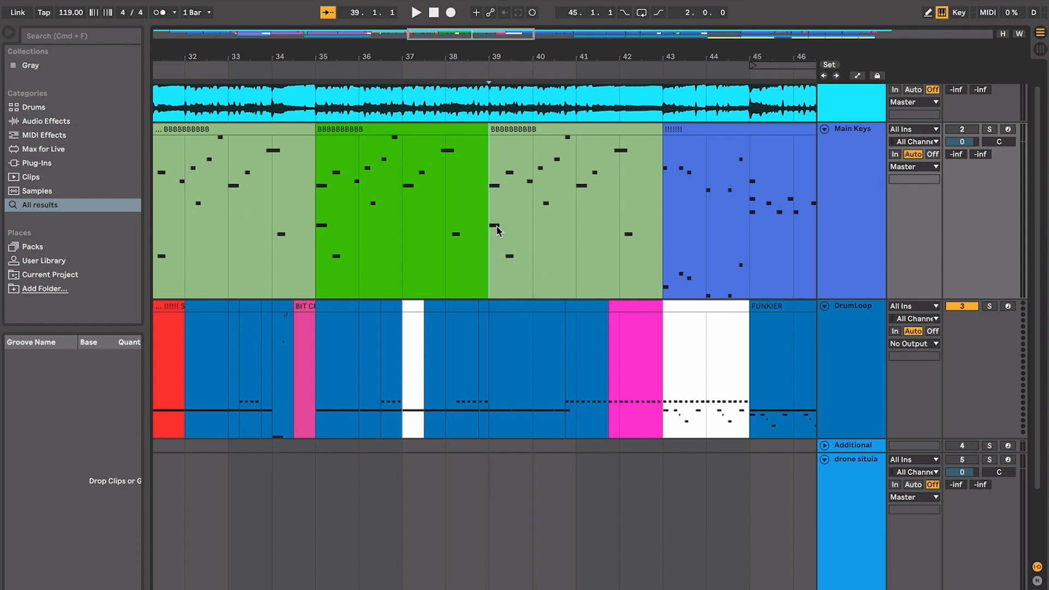
{"action": "key", "text": "minus"}
{"action": "key", "text": "minus"}
{"action": "key", "text": "minus"}
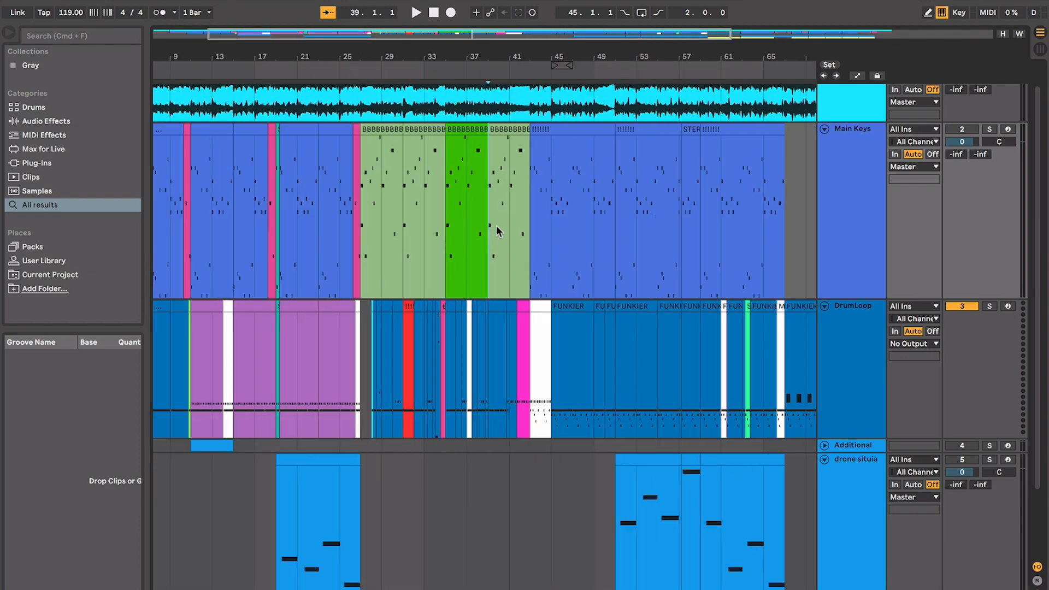
{"action": "key", "text": "plus"}
{"action": "key", "text": "plus"}
{"action": "key", "text": "plus"}
{"action": "key", "text": "plus"}
{"action": "scroll", "coordinate": [497, 225], "scroll_direction": "right", "scroll_amount": 2}
{"action": "scroll", "coordinate": [497, 226], "scroll_direction": "down", "scroll_amount": 1}
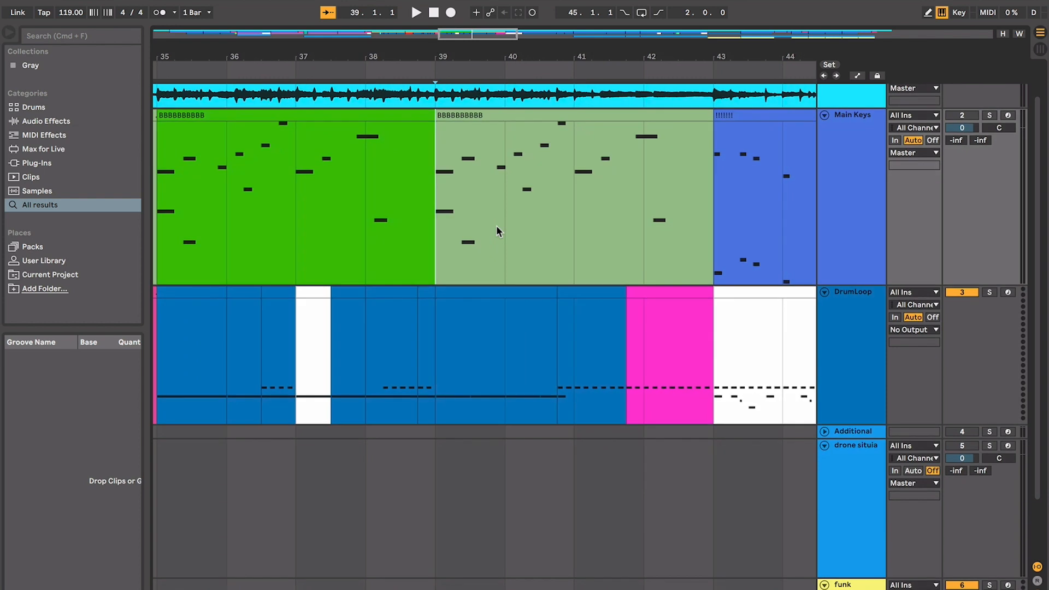
{"action": "key", "text": "space"}
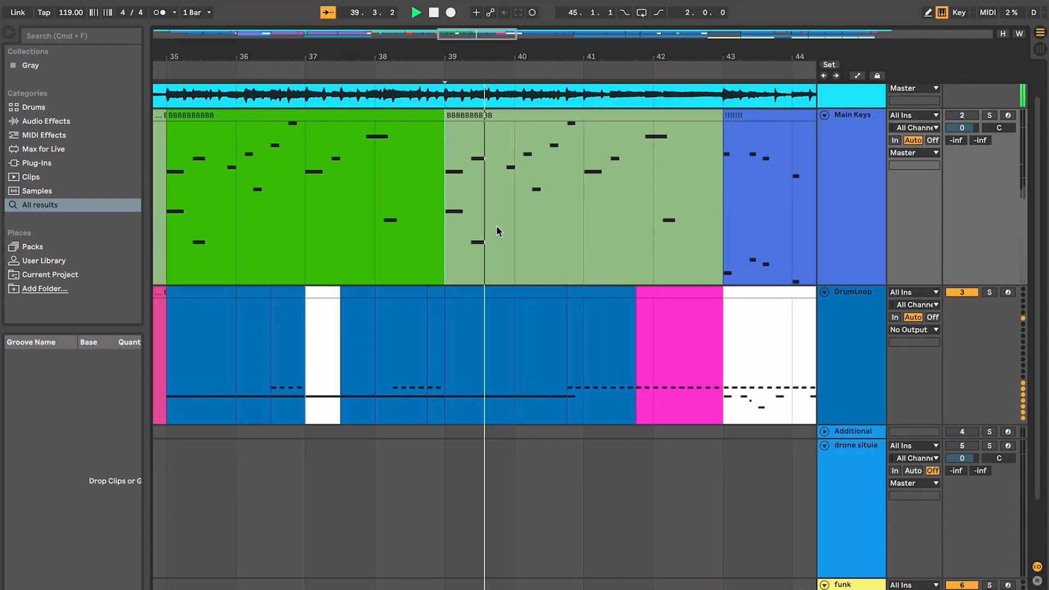
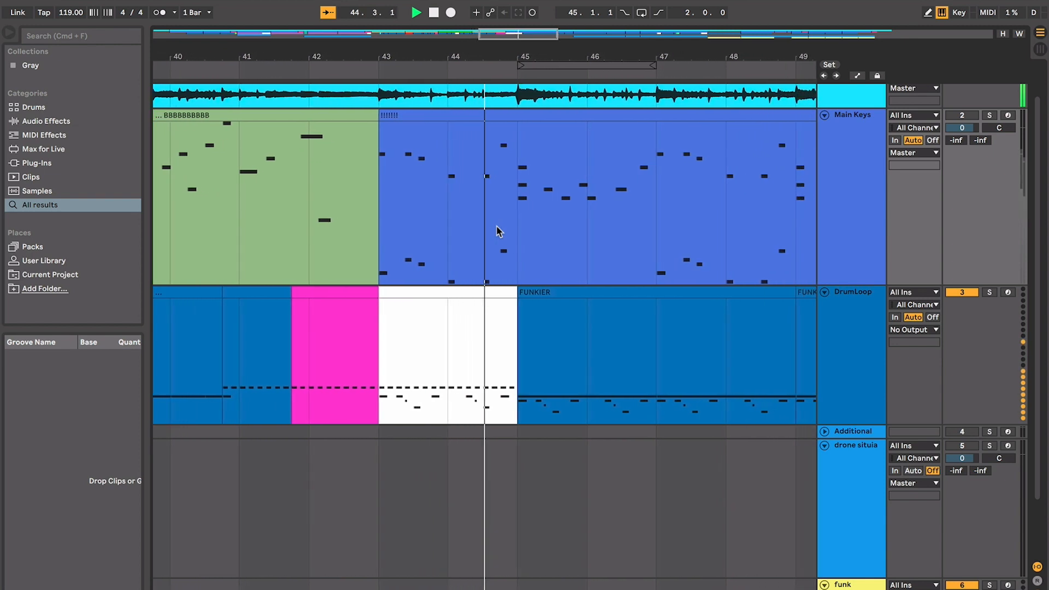
{"action": "key", "text": "minus"}
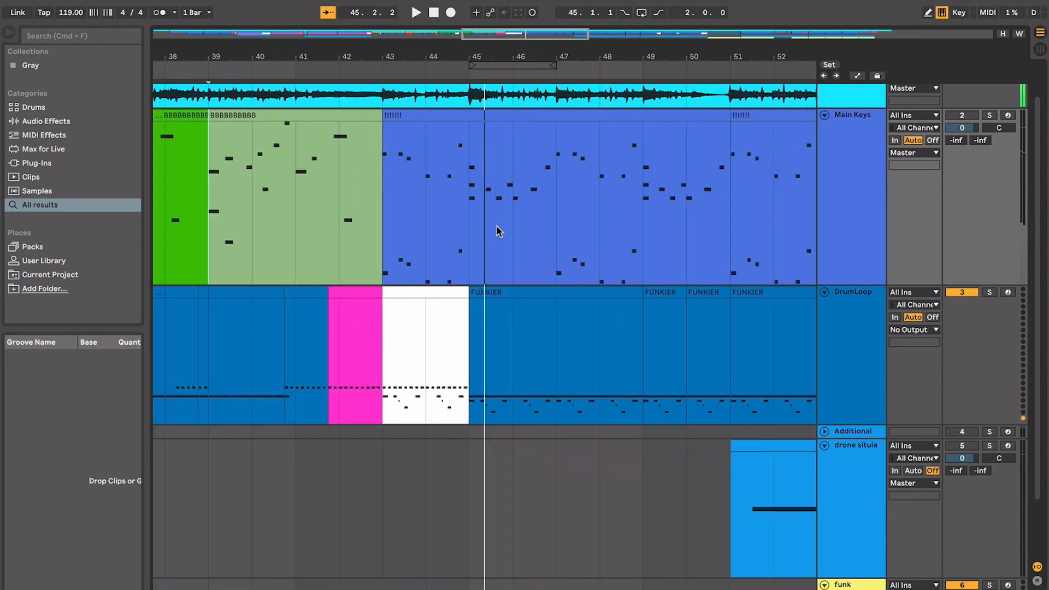
{"action": "key", "text": "space"}
Step: Select the blue Main Keys clip at bar 43 and examine its place among the surrounding sections of the arrangement
{"action": "left_click", "coordinate": [360, 109]}
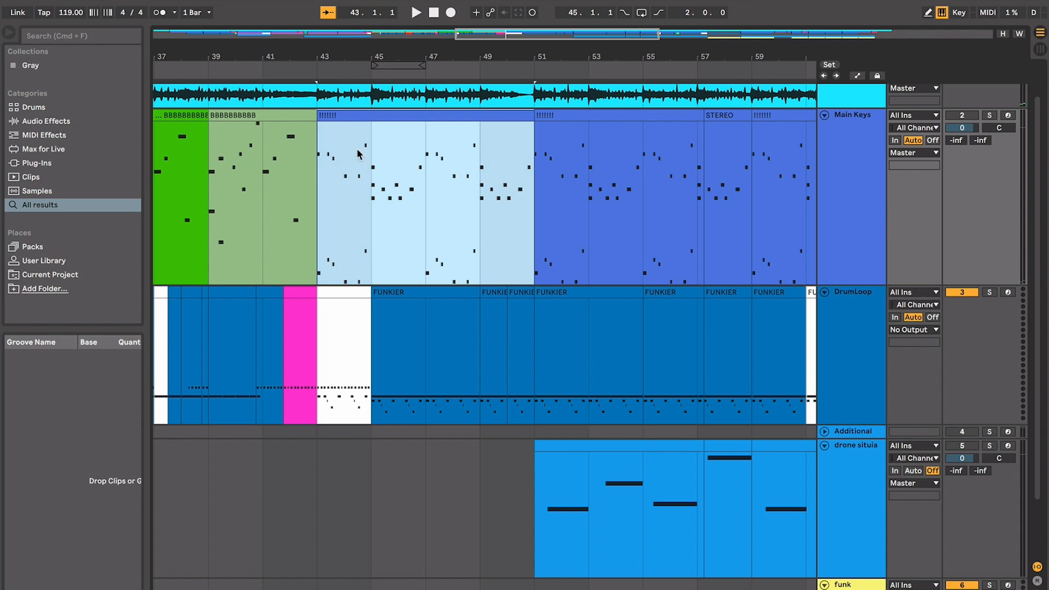
{"action": "key", "text": "minus"}
{"action": "key", "text": "minus"}
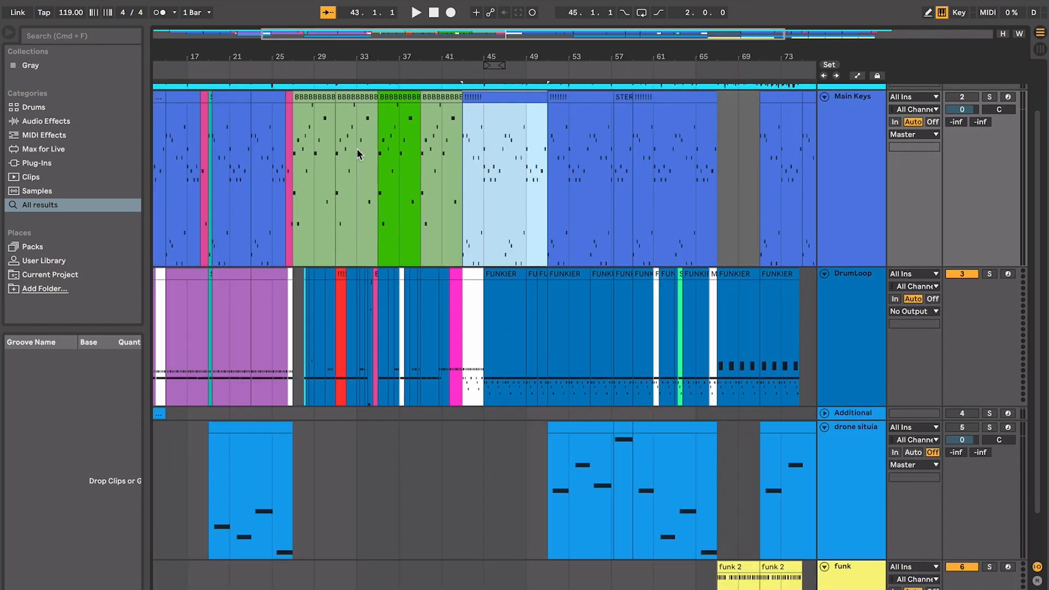
{"action": "scroll", "coordinate": [356, 149], "scroll_direction": "left", "scroll_amount": 10}
{"action": "scroll", "coordinate": [356, 149], "scroll_direction": "up", "scroll_amount": 1}
{"action": "key", "text": "plus"}
{"action": "key", "text": "plus"}
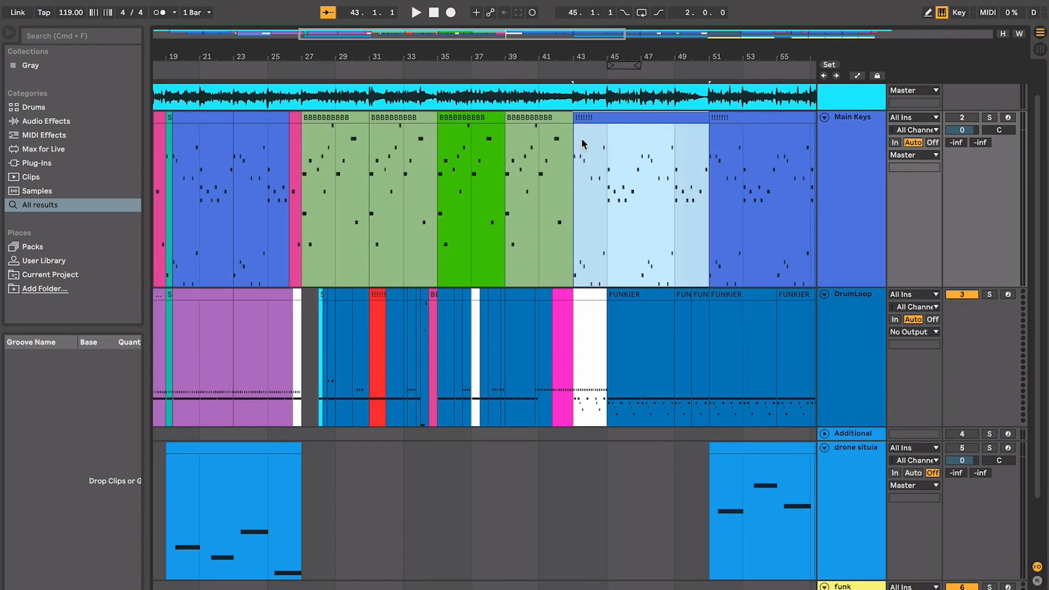
{"action": "scroll", "coordinate": [583, 144], "scroll_direction": "left", "scroll_amount": 1}
Step: Play the opening of the blue Main Keys clip from bar 43 and stop before bar 44
{"action": "left_click", "coordinate": [564, 117]}
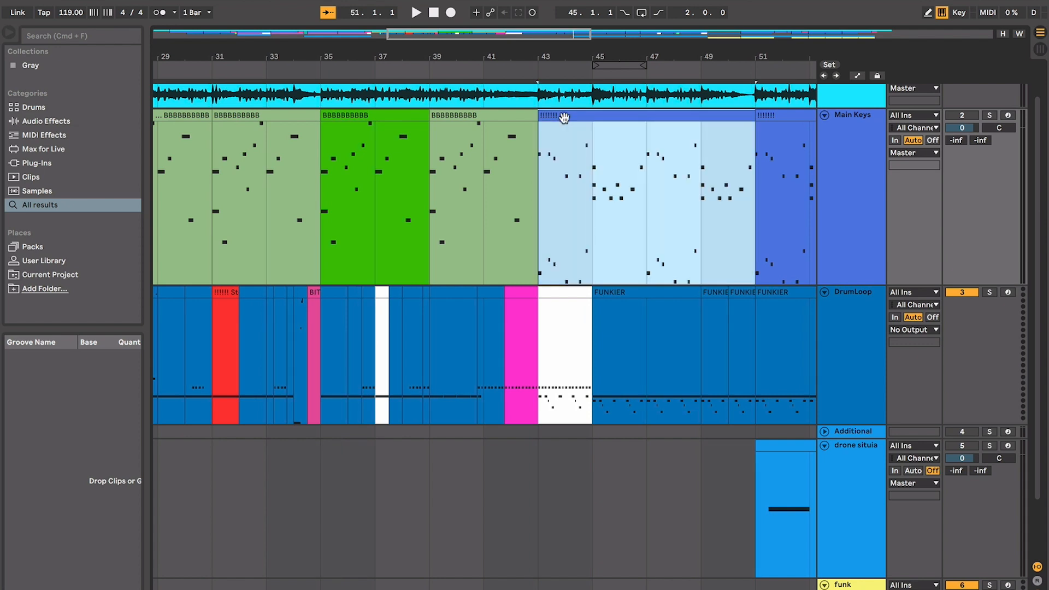
{"action": "key", "text": "plus"}
{"action": "key", "text": "plus"}
{"action": "key", "text": "minus"}
{"action": "key", "text": "minus"}
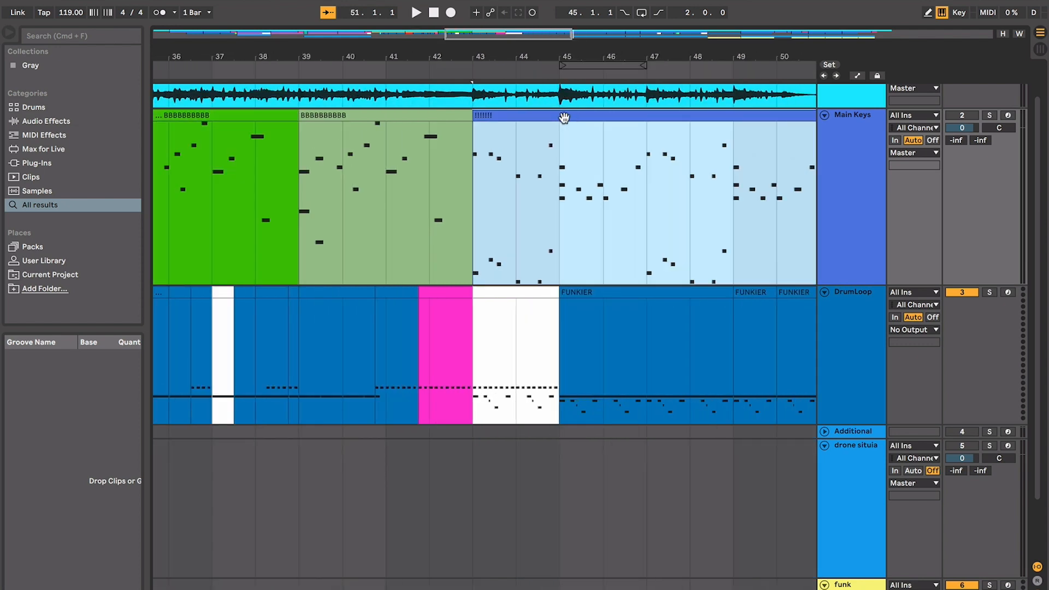
{"action": "key", "text": "space"}
{"action": "key", "text": "minus"}
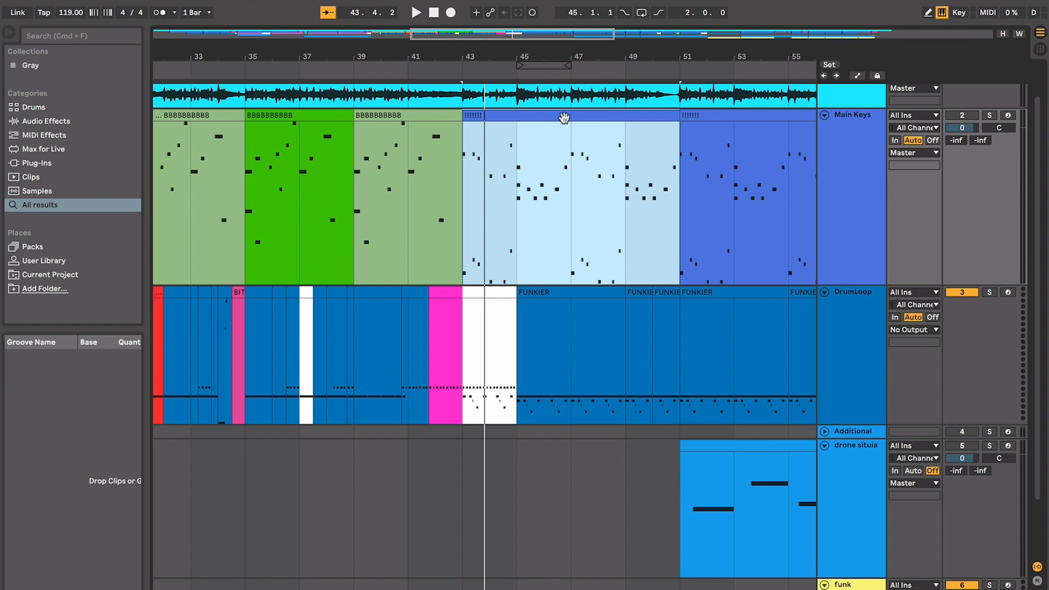
Step: Play the opening Main Keys clips in turn from bars 3, 7 and 11 to hear the original theme
{"action": "scroll", "coordinate": [564, 118], "scroll_direction": "left", "scroll_amount": 15}
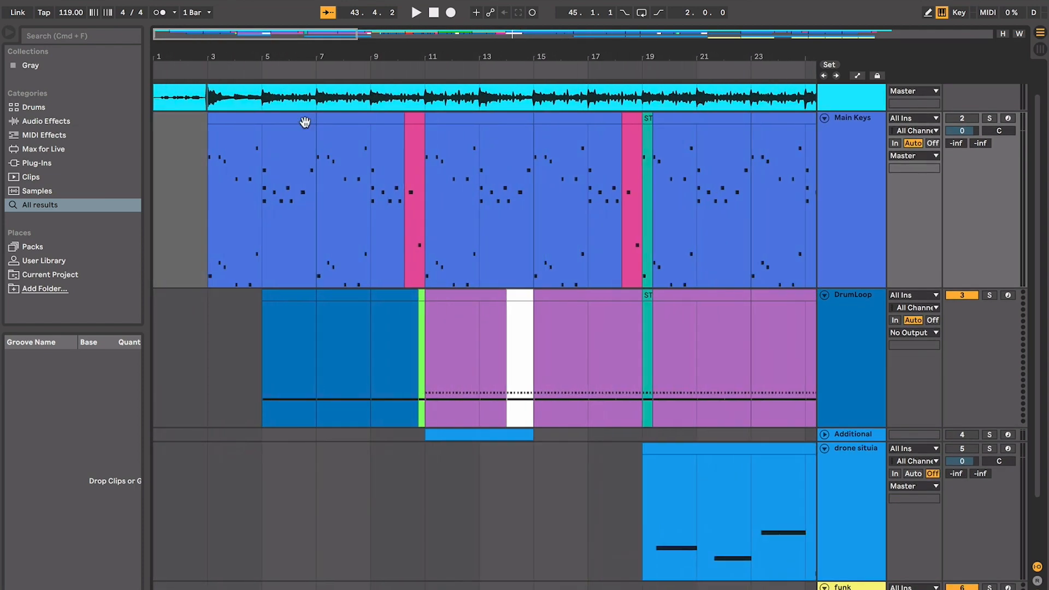
{"action": "left_click", "coordinate": [273, 117]}
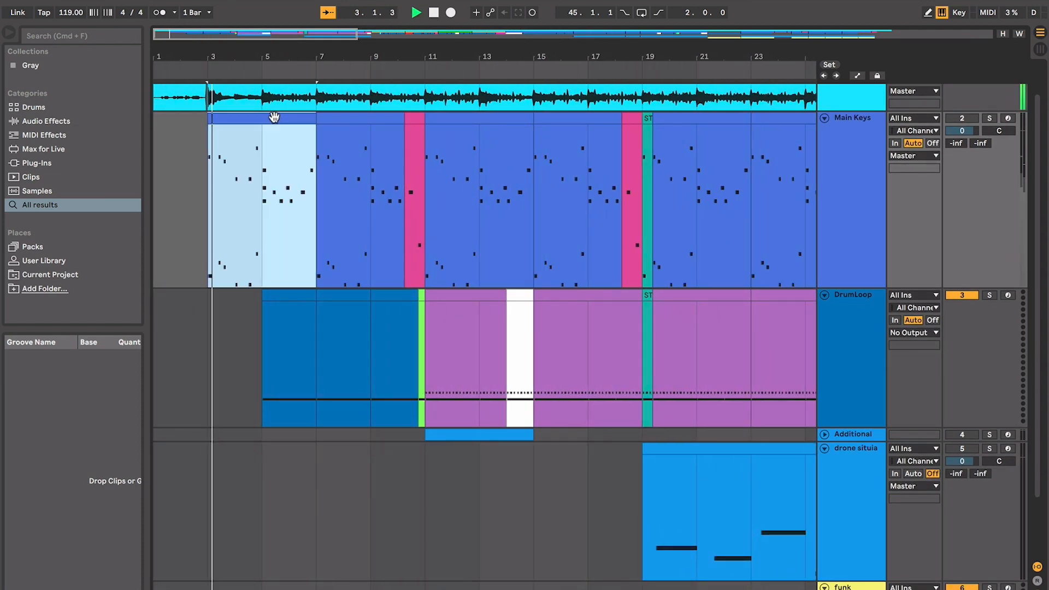
{"action": "left_click", "coordinate": [361, 117]}
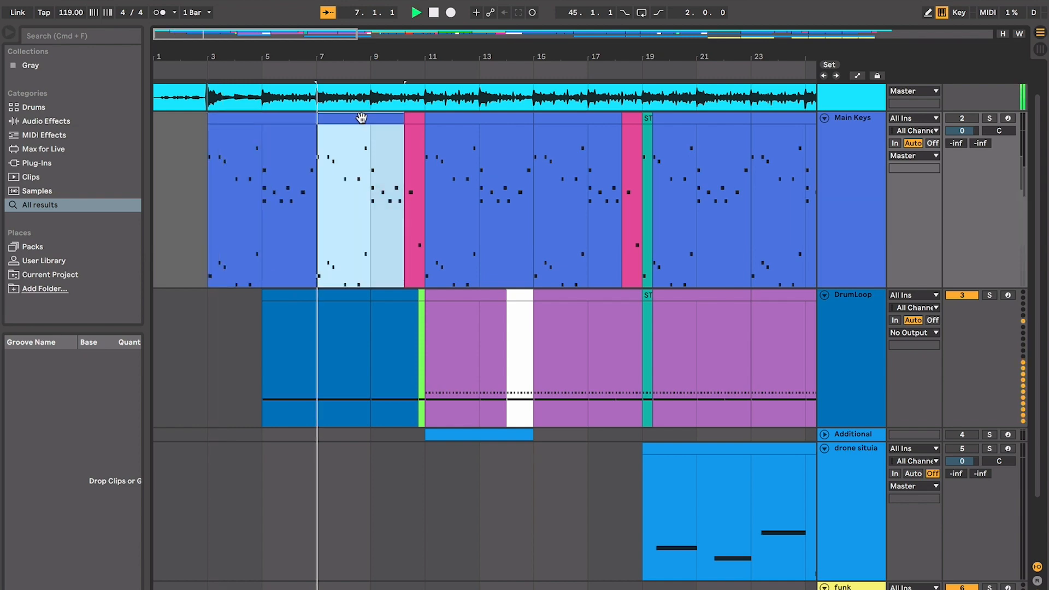
{"action": "left_click", "coordinate": [448, 118]}
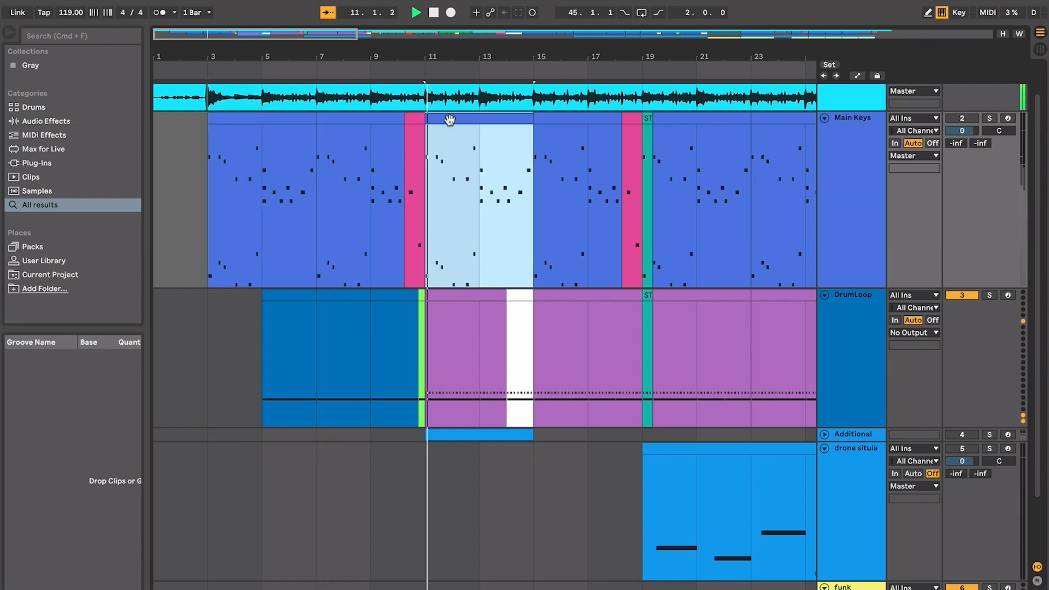
Step: Stop playback in the opening section and play the returning Main Keys theme from bar 43
{"action": "scroll", "coordinate": [449, 120], "scroll_direction": "right", "scroll_amount": 10}
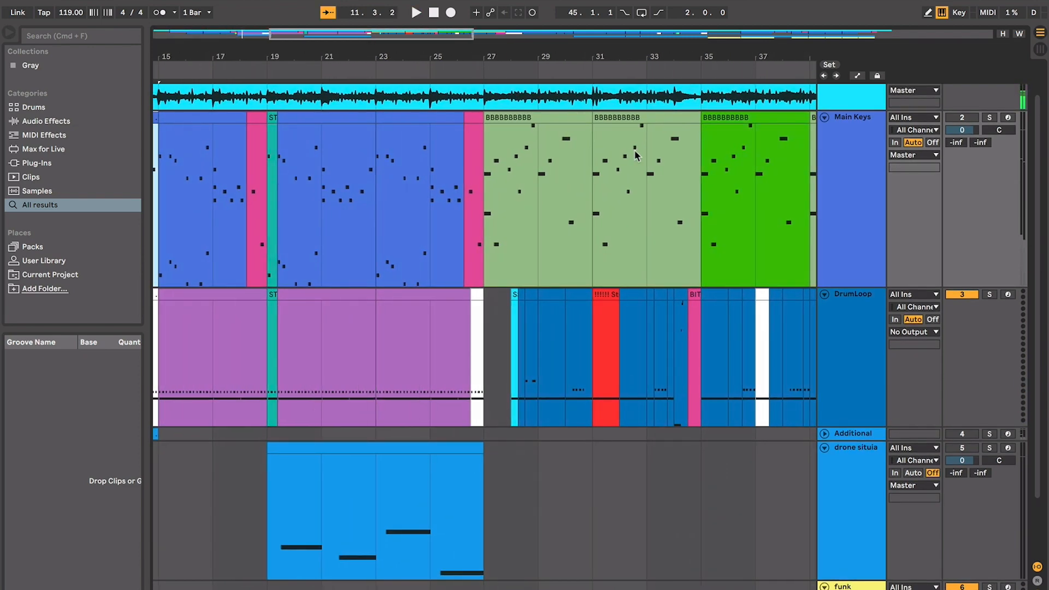
{"action": "scroll", "coordinate": [449, 120], "scroll_direction": "right", "scroll_amount": 7}
{"action": "left_click", "coordinate": [672, 116]}
{"action": "left_click", "coordinate": [672, 116]}
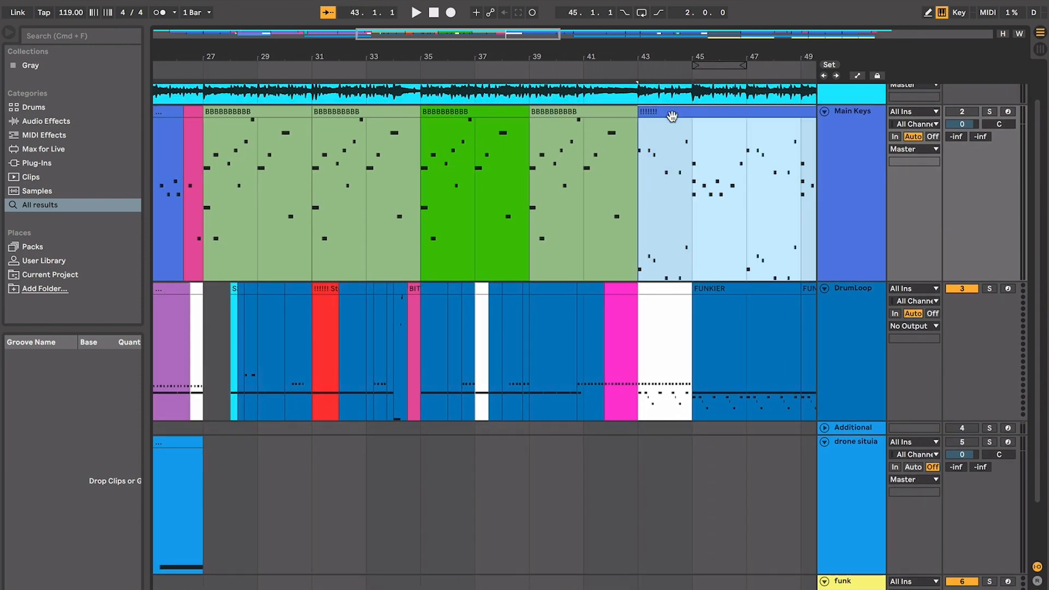
{"action": "key", "text": "space"}
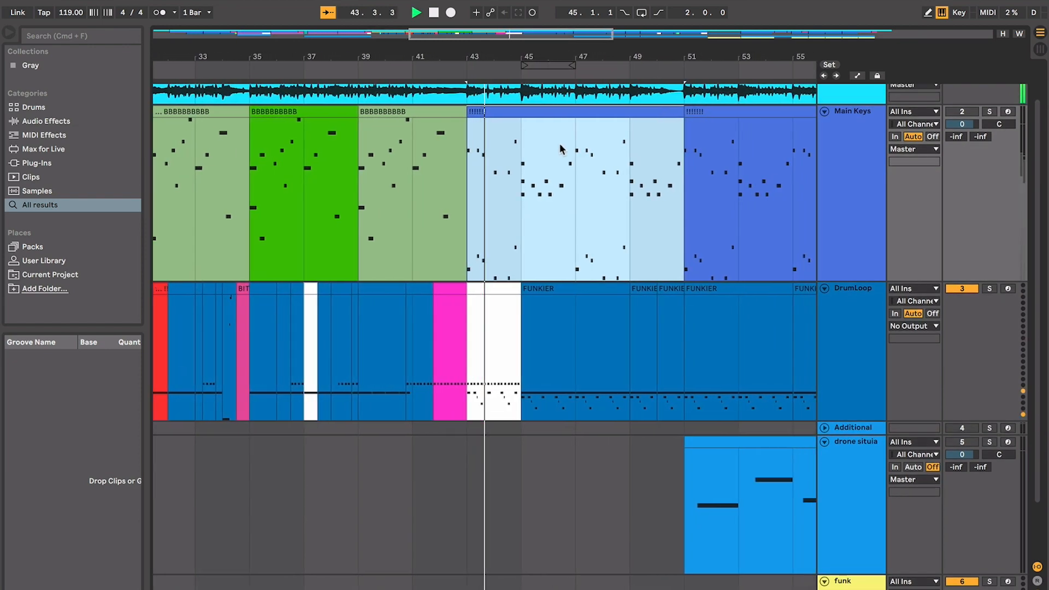
Step: Examine the blue Main Keys section from bar 43 past bar 51, with the drum and drone tracks beneath it, during playback
{"action": "key", "text": "plus"}
{"action": "key", "text": "plus"}
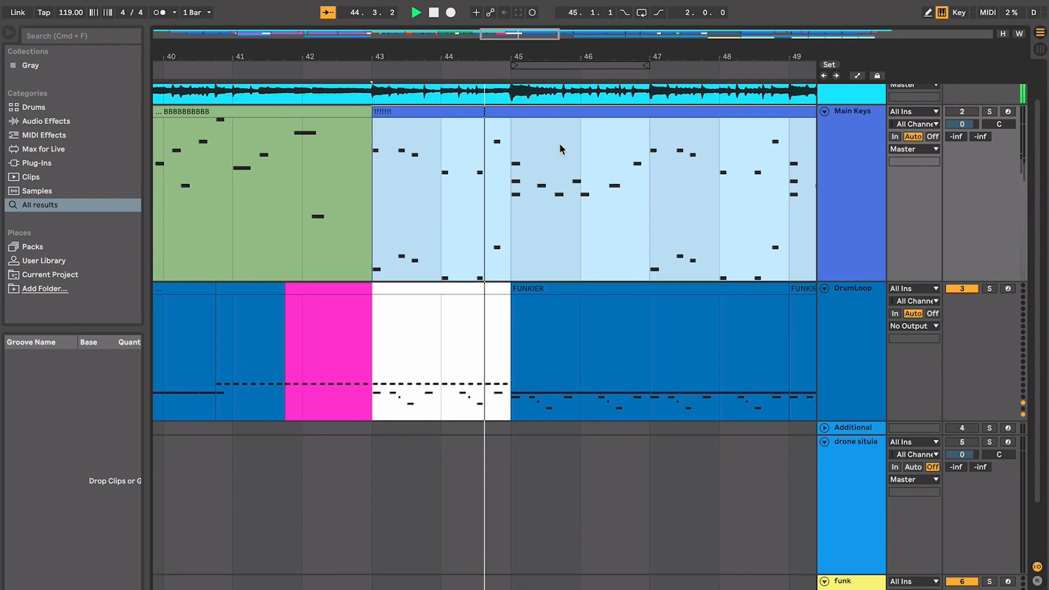
{"action": "scroll", "coordinate": [562, 149], "scroll_direction": "down", "scroll_amount": 2}
{"action": "key", "text": "minus"}
{"action": "scroll", "coordinate": [560, 144], "scroll_direction": "up", "scroll_amount": 2}
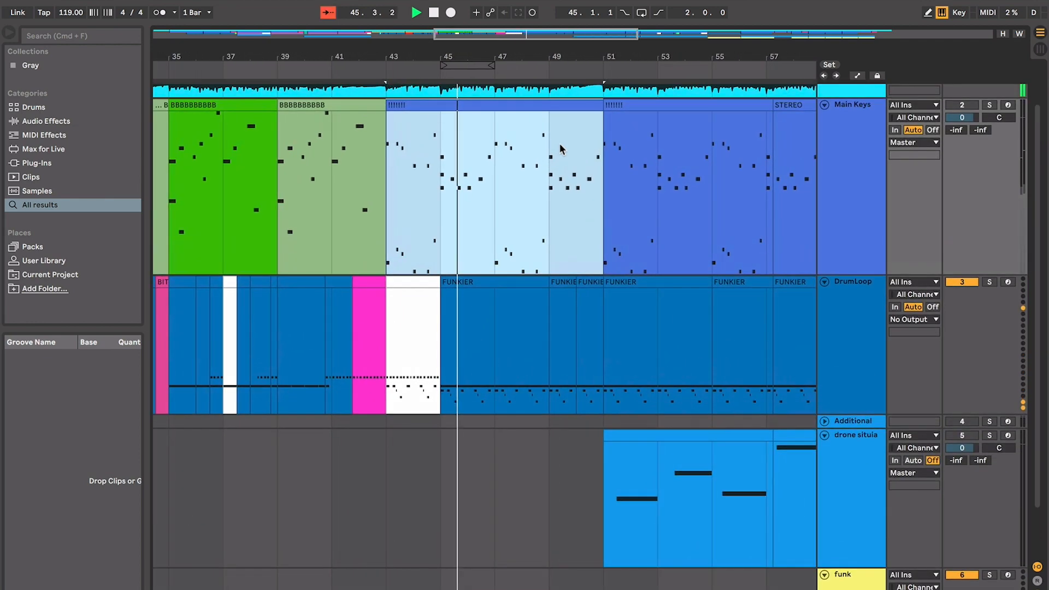
{"action": "scroll", "coordinate": [559, 143], "scroll_direction": "up", "scroll_amount": 1}
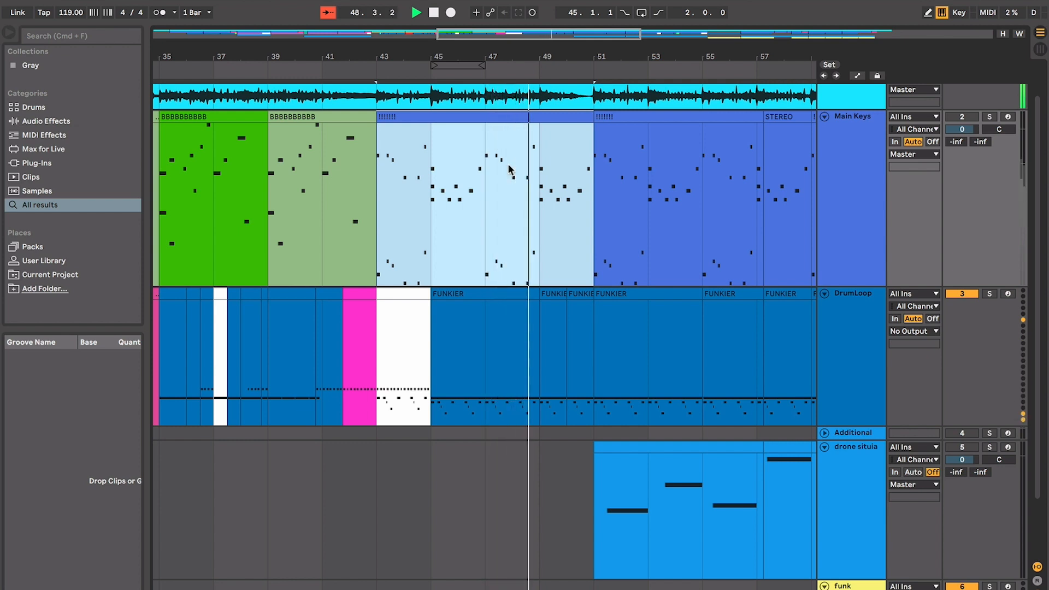
{"action": "scroll", "coordinate": [508, 170], "scroll_direction": "down", "scroll_amount": 6}
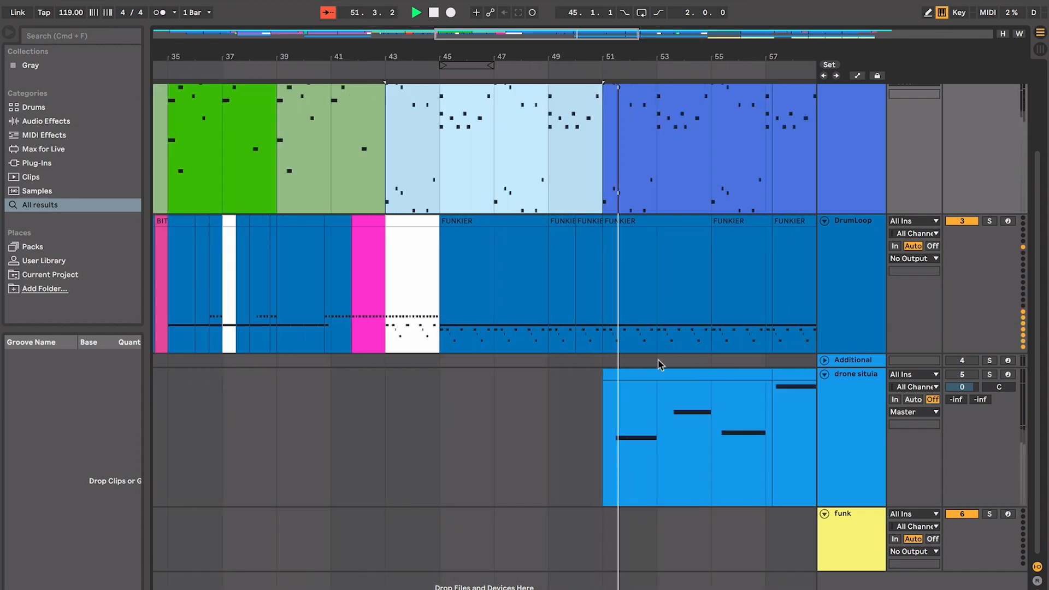
{"action": "scroll", "coordinate": [660, 365], "scroll_direction": "up", "scroll_amount": 1}
{"action": "scroll", "coordinate": [660, 365], "scroll_direction": "up", "scroll_amount": 4}
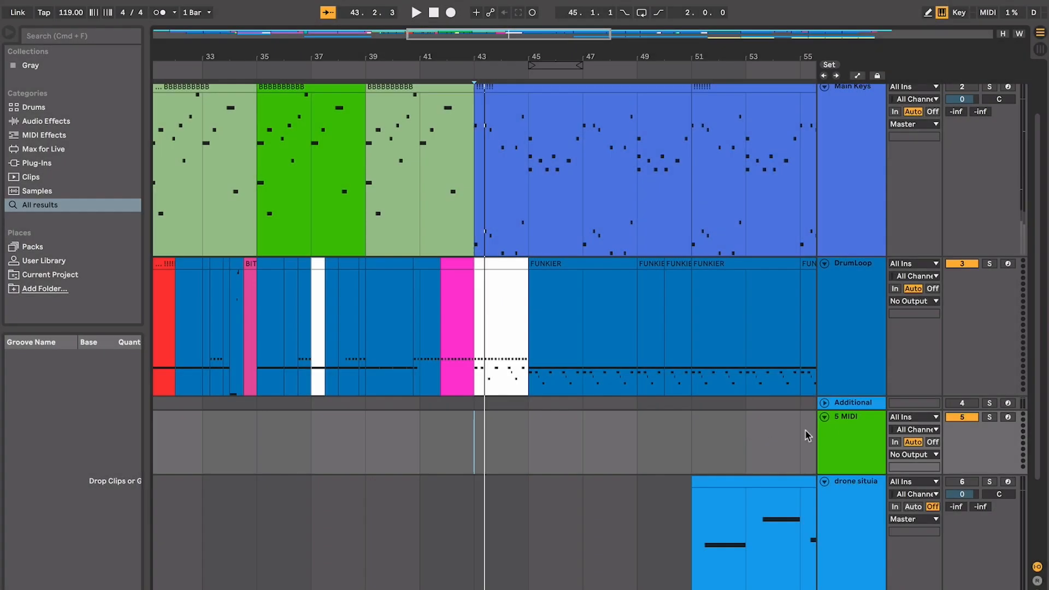
Step: Rename the new MIDI track A MELODY EVEN and move it directly below the DrumLoop track
{"action": "left_click", "coordinate": [828, 430]}
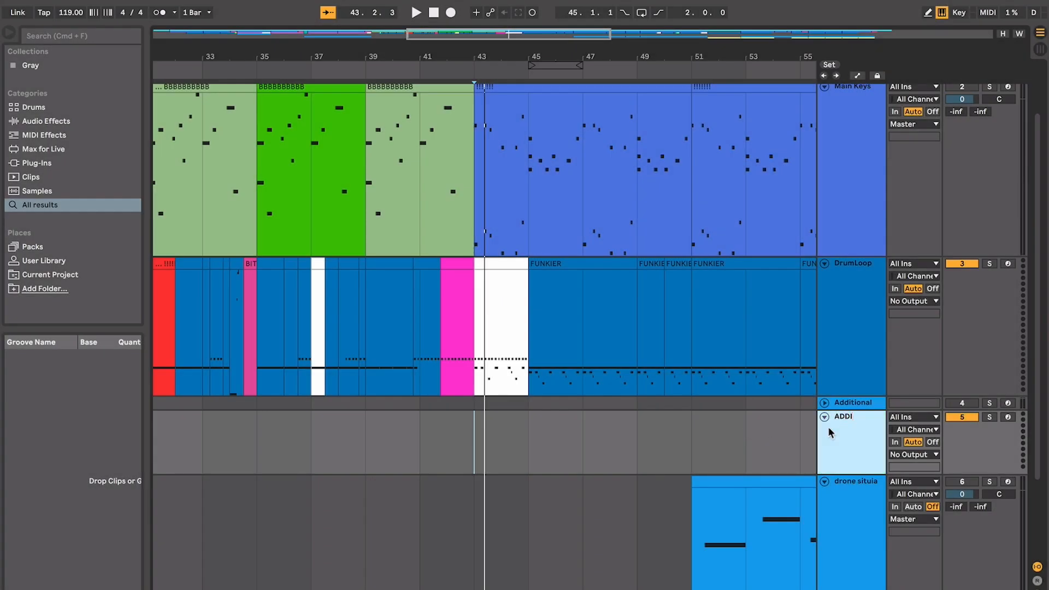
{"action": "type", "text": "A MELODY EVEN"}
{"action": "left_click", "coordinate": [799, 432]}
{"action": "left_click_drag", "start_coordinate": [860, 438], "coordinate": [856, 401]}
Step: Select the two bars from 43 to 45 on the melody track
{"action": "left_click", "coordinate": [489, 423]}
{"action": "key", "text": "plus"}
{"action": "key", "text": "plus"}
{"action": "key", "text": "plus"}
{"action": "scroll", "coordinate": [489, 427], "scroll_direction": "right", "scroll_amount": 4}
{"action": "scroll", "coordinate": [489, 427], "scroll_direction": "up", "scroll_amount": 2}
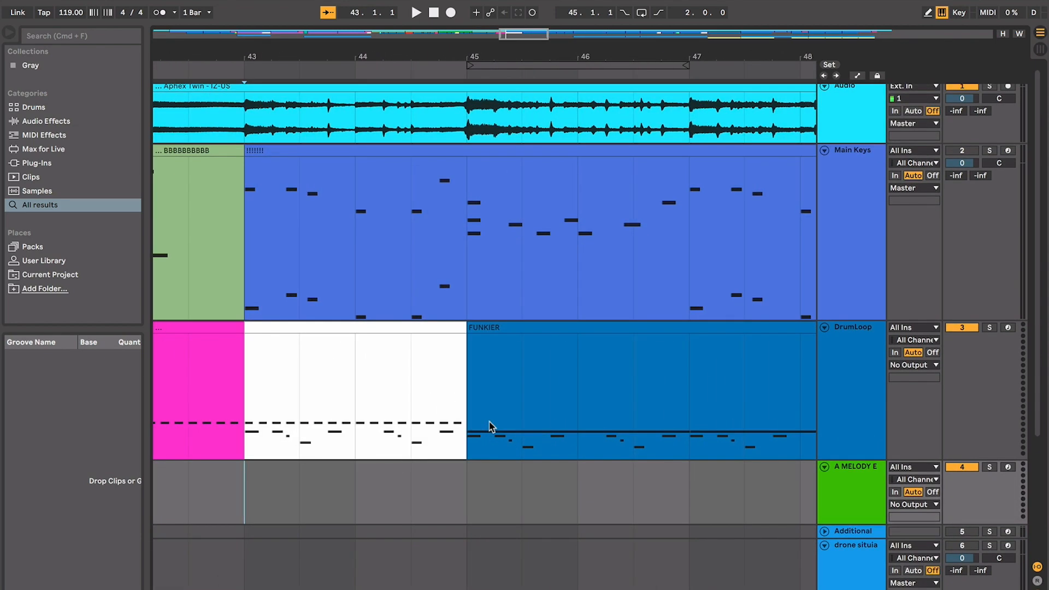
{"action": "key", "text": "minus"}
{"action": "key", "text": "minus"}
{"action": "key", "text": "minus"}
{"action": "key", "text": "minus"}
{"action": "key", "text": "minus"}
{"action": "key", "text": "minus"}
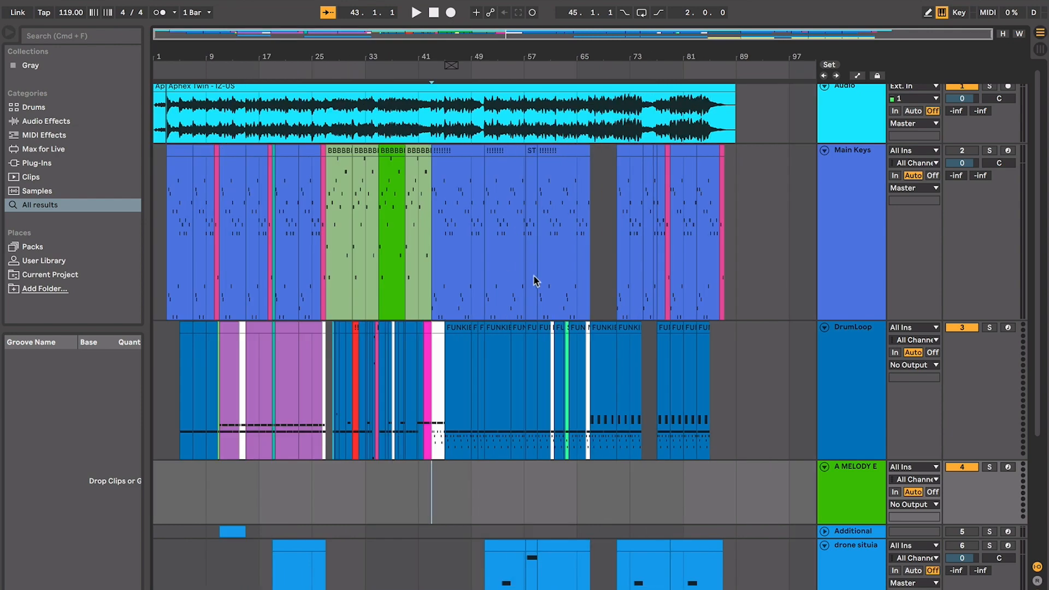
{"action": "key", "text": "plus"}
{"action": "key", "text": "plus"}
{"action": "key", "text": "plus"}
{"action": "key", "text": "plus"}
{"action": "key", "text": "plus"}
{"action": "key", "text": "minus"}
{"action": "key", "text": "minus"}
{"action": "key", "text": "minus"}
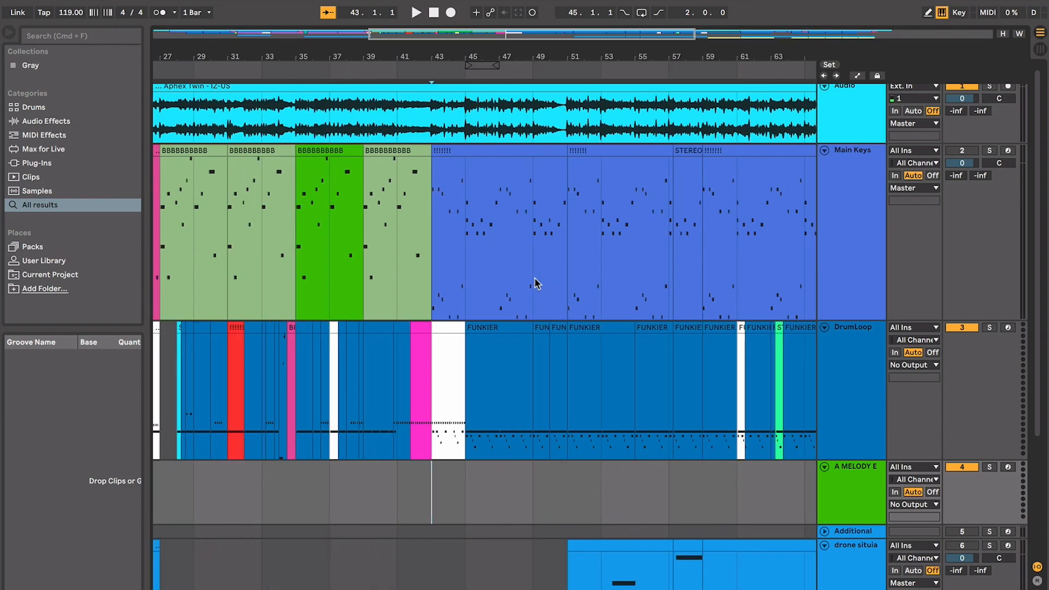
{"action": "key", "text": "plus"}
{"action": "key", "text": "plus"}
{"action": "key", "text": "plus"}
{"action": "key", "text": "plus"}
{"action": "left_click", "coordinate": [641, 493], "text": "shift"}
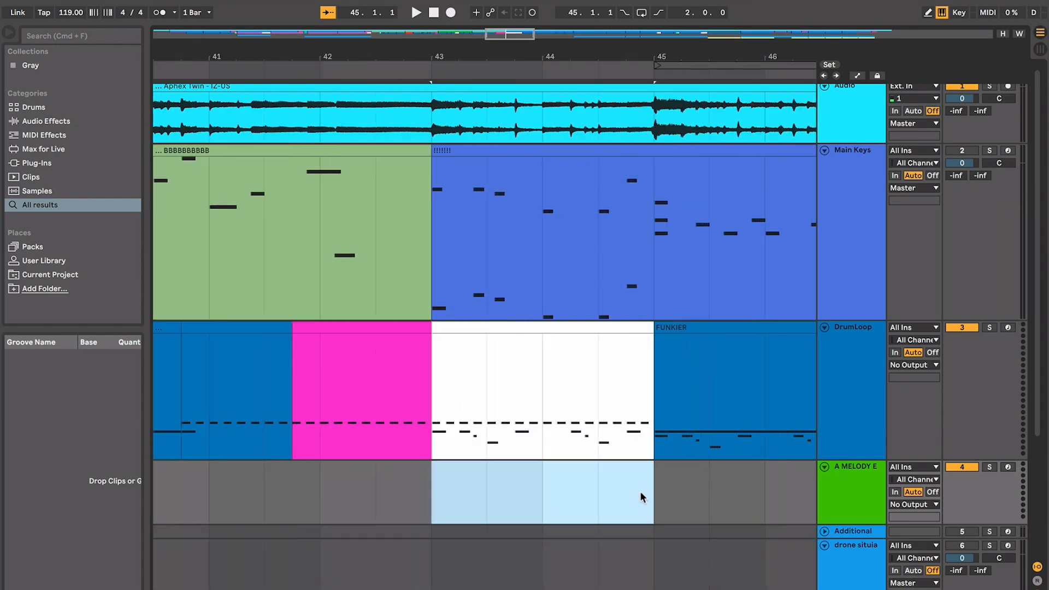
Step: Search the browser for grand piano and load Grand Piano.adg onto the melody track, widening the browser to show the results
{"action": "left_click", "coordinate": [135, 38]}
{"action": "type", "text": "grand piano"}
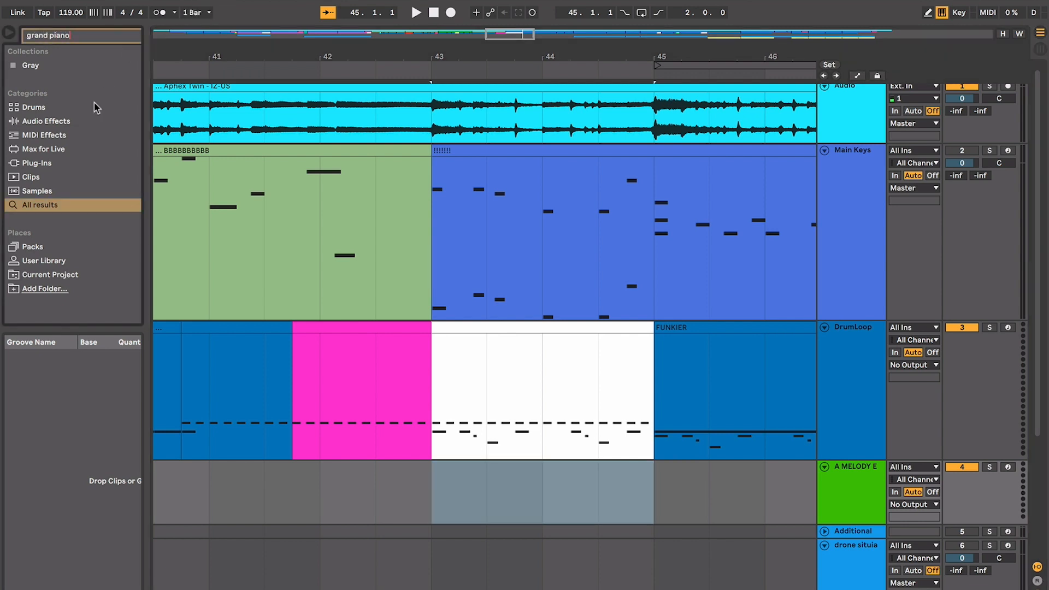
{"action": "left_click_drag", "start_coordinate": [148, 161], "coordinate": [373, 187]}
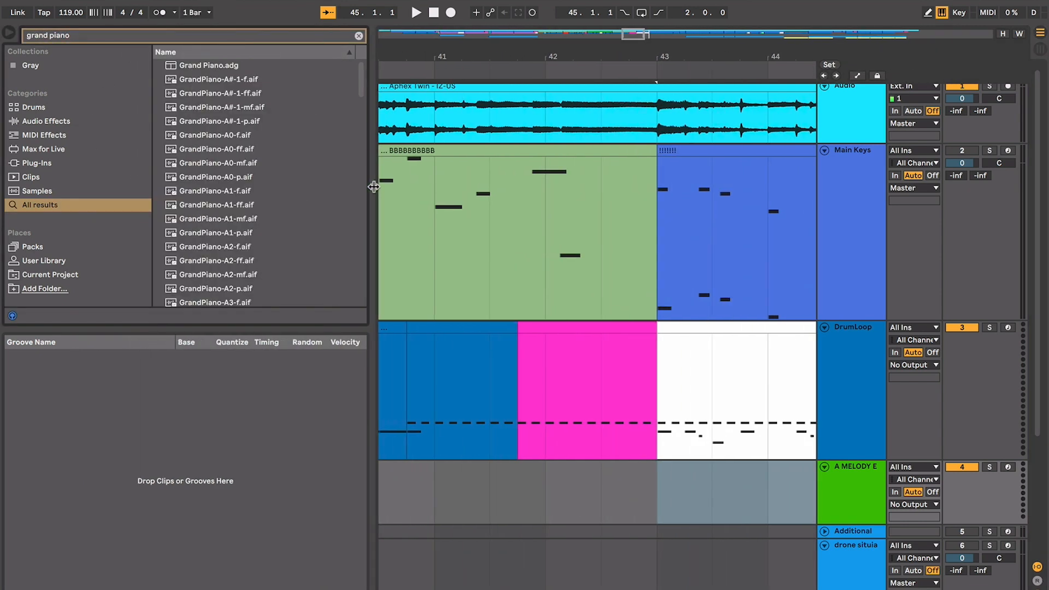
{"action": "left_click", "coordinate": [215, 68]}
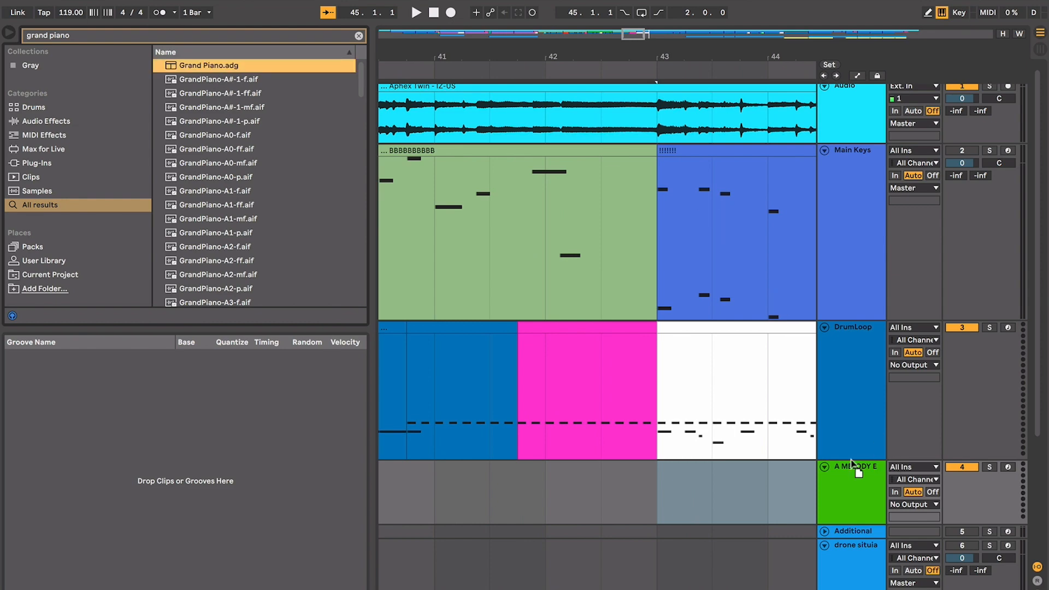
Step: Create an empty two-bar MIDI clip from bar 43 to 45 on the melody track
{"action": "scroll", "coordinate": [644, 423], "scroll_direction": "right", "scroll_amount": 3}
{"action": "scroll", "coordinate": [644, 423], "scroll_direction": "down", "scroll_amount": 2}
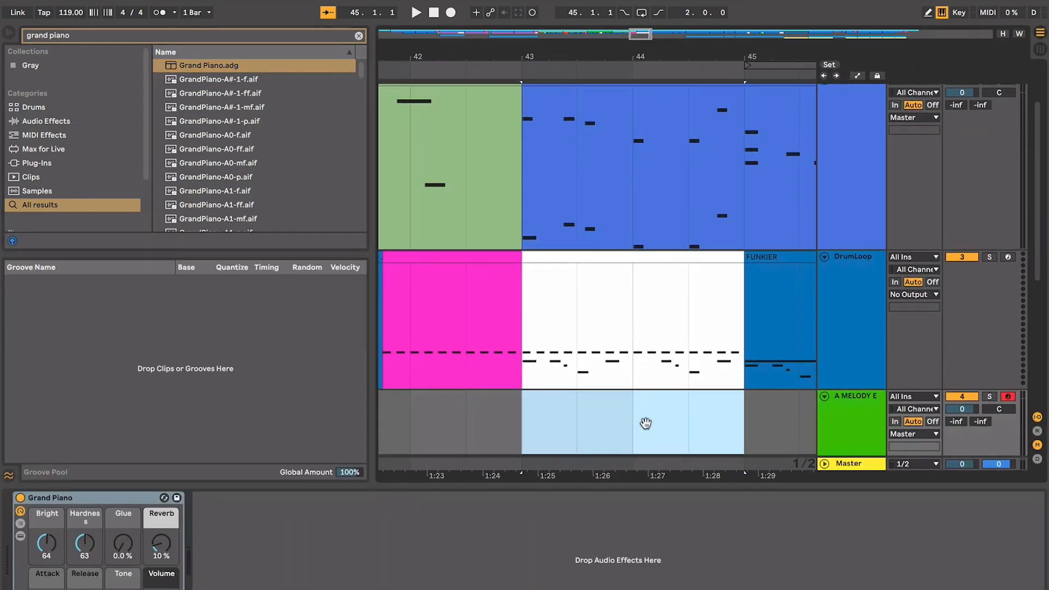
{"action": "key", "text": "alt+super+l"}
{"action": "key", "text": "super+shift+m"}
{"action": "key", "text": "alt+super+l"}
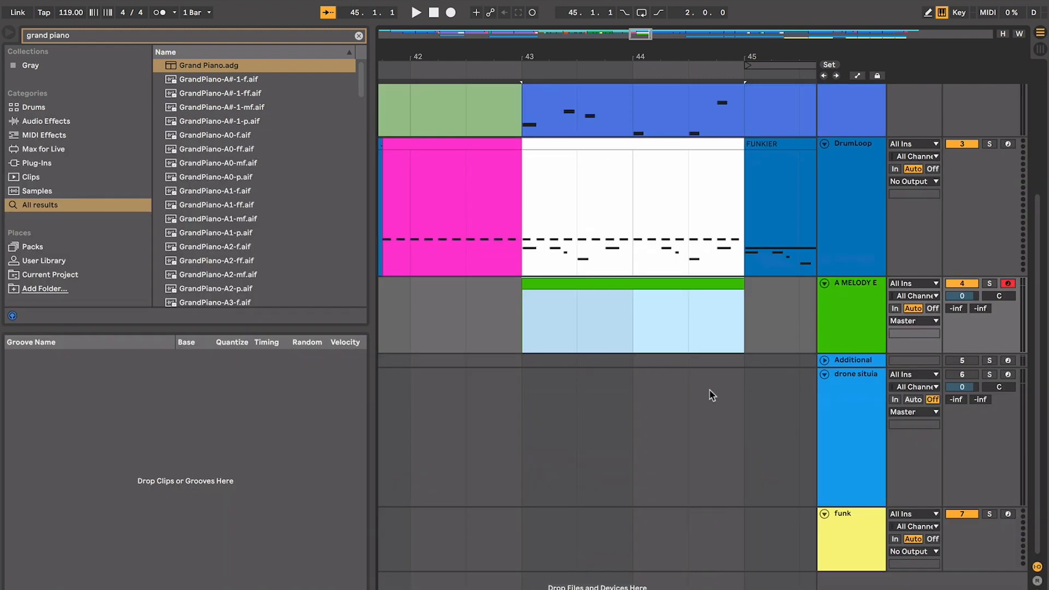
Step: Play the passage from bar 43 to hear the melody and stop before bar 44
{"action": "scroll", "coordinate": [613, 328], "scroll_direction": "up", "scroll_amount": 5}
{"action": "scroll", "coordinate": [613, 328], "scroll_direction": "right", "scroll_amount": 1}
{"action": "scroll", "coordinate": [613, 327], "scroll_direction": "left", "scroll_amount": 3}
{"action": "key", "text": "space"}
{"action": "scroll", "coordinate": [613, 327], "scroll_direction": "down", "scroll_amount": 3}
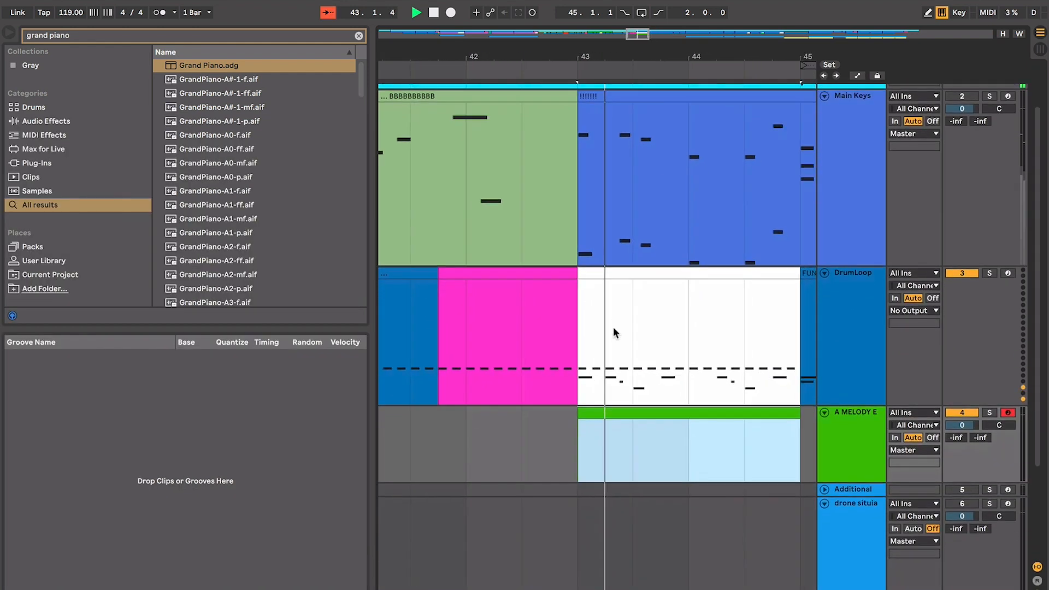
{"action": "scroll", "coordinate": [613, 327], "scroll_direction": "right", "scroll_amount": 2}
{"action": "key", "text": "space"}
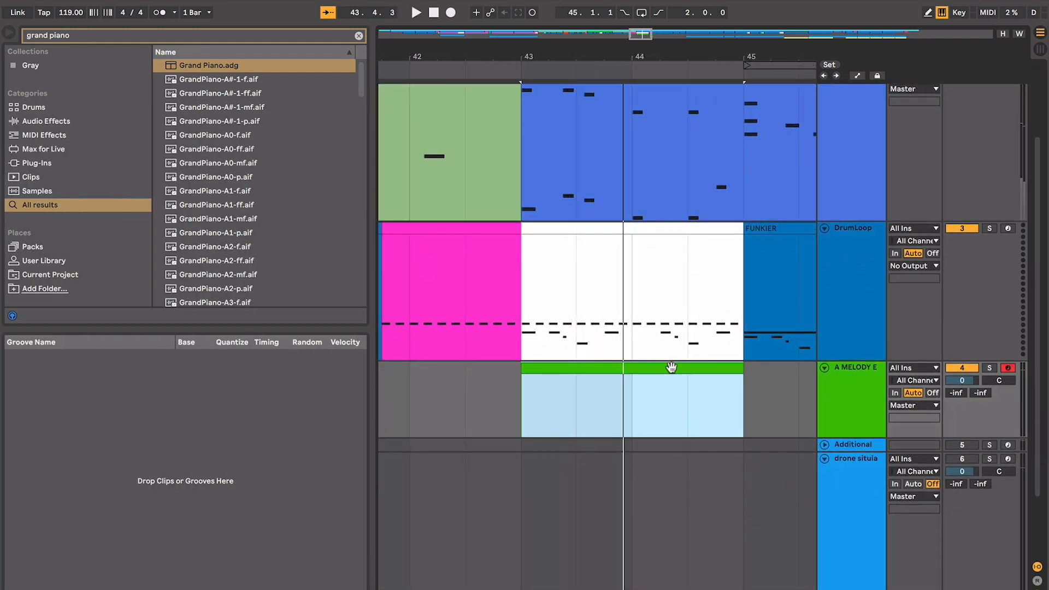
Step: Open the empty melody clip and add an A#4 sixteenth note at its start
{"action": "double_click", "coordinate": [671, 367]}
{"action": "double_click", "coordinate": [257, 328]}
{"action": "key", "text": "Left"}
{"action": "key", "text": "Left"}
{"action": "key", "text": "Up"}
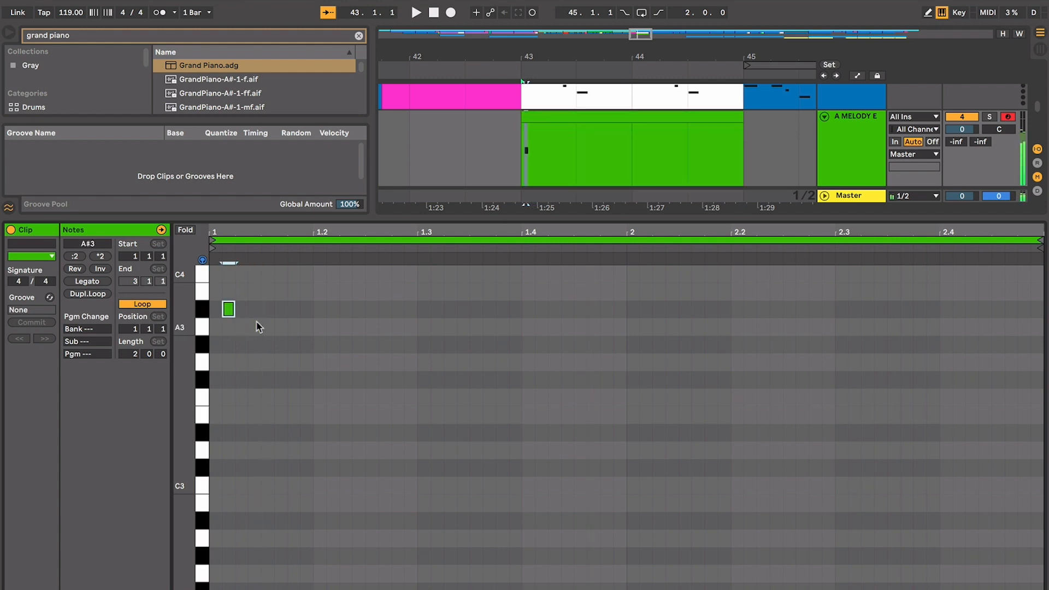
{"action": "key", "text": "Left"}
{"action": "key", "text": "Left"}
{"action": "key", "text": "shift+Up"}
{"action": "key", "text": "Right"}
{"action": "key", "text": "ctrl+d"}
{"action": "key", "text": "Down"}
{"action": "key", "text": "Down"}
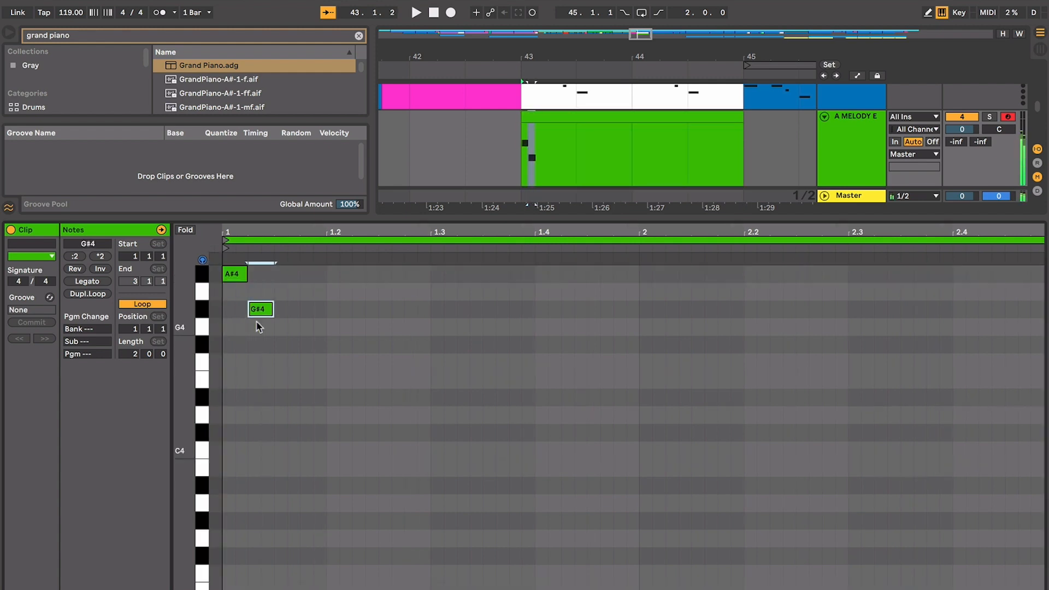
{"action": "key", "text": "Down"}
{"action": "key", "text": "Down"}
{"action": "key", "text": "Down"}
{"action": "key", "text": "Right"}
{"action": "key", "text": "Right"}
{"action": "key", "text": "Right"}
{"action": "key", "text": "space"}
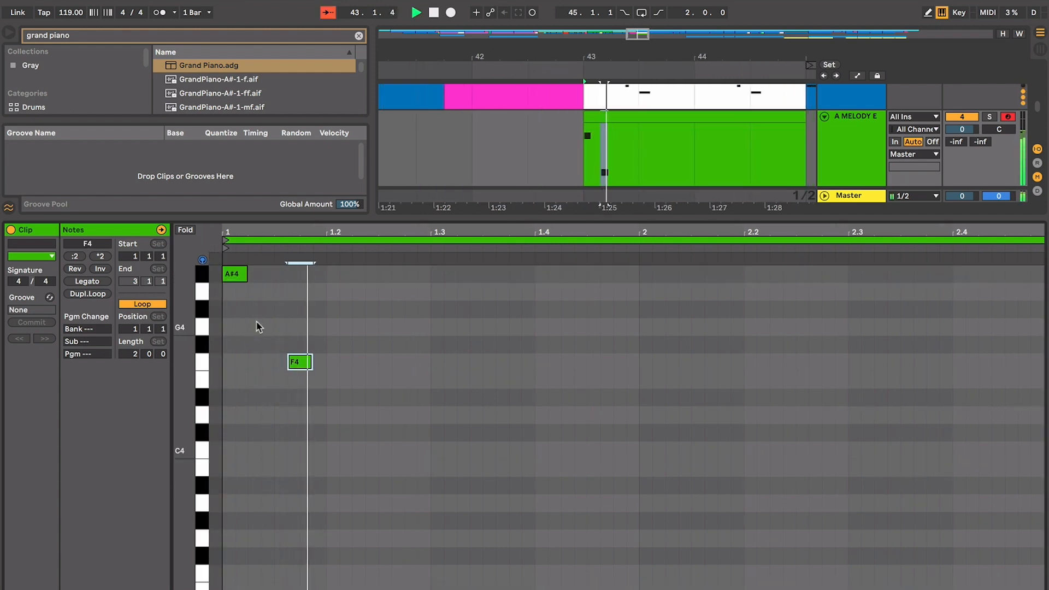
{"action": "key", "text": "Right"}
{"action": "key", "text": "Delete"}
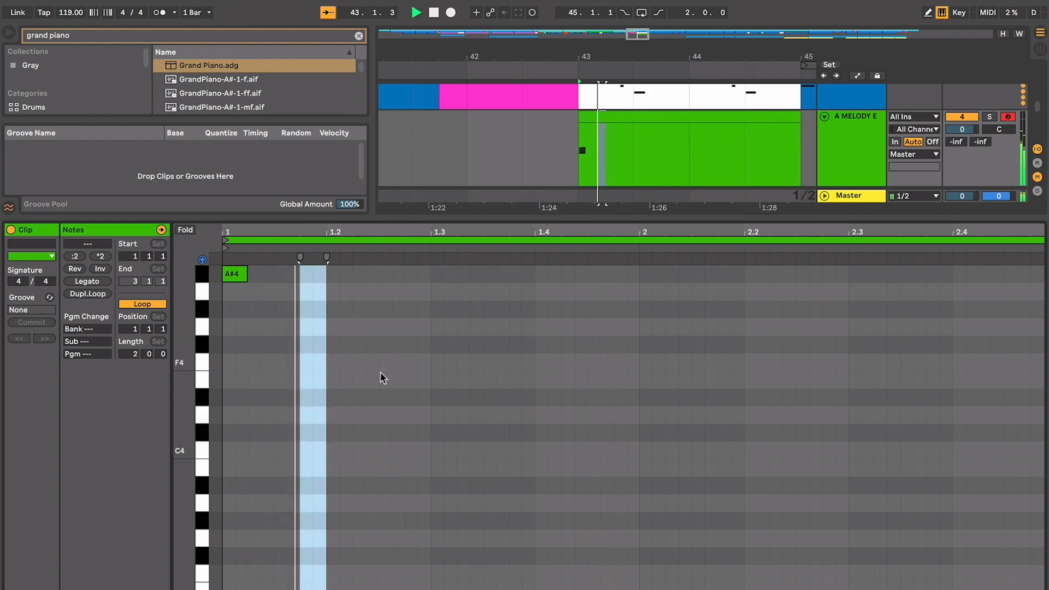
Step: Add an F4 note in the melody clip and adjust its position to 1.2.3 against playback
{"action": "key", "text": "space"}
{"action": "double_click", "coordinate": [399, 363]}
{"action": "key", "text": "space"}
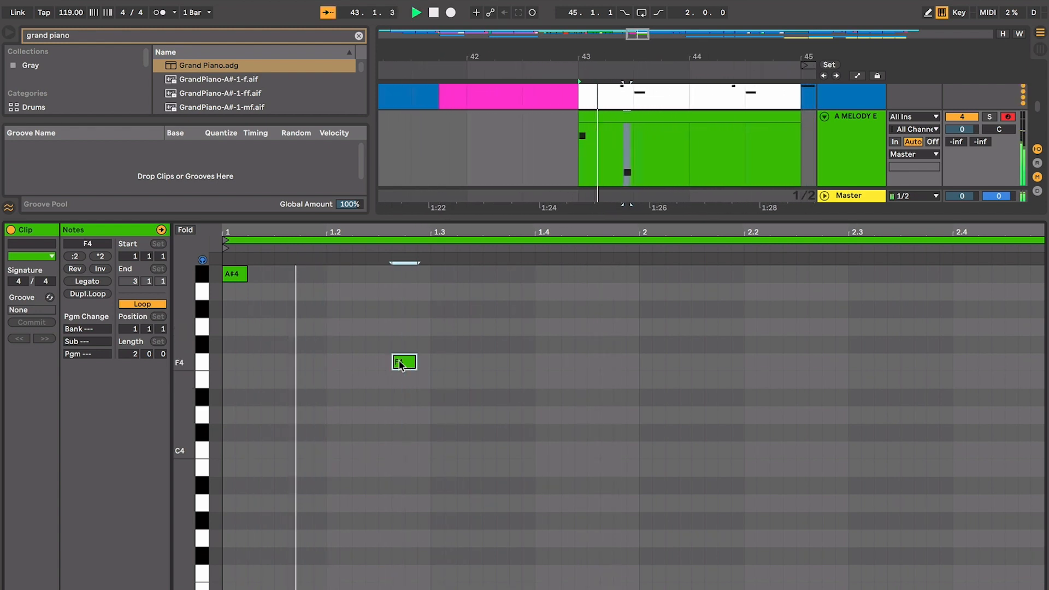
{"action": "key", "text": "Right"}
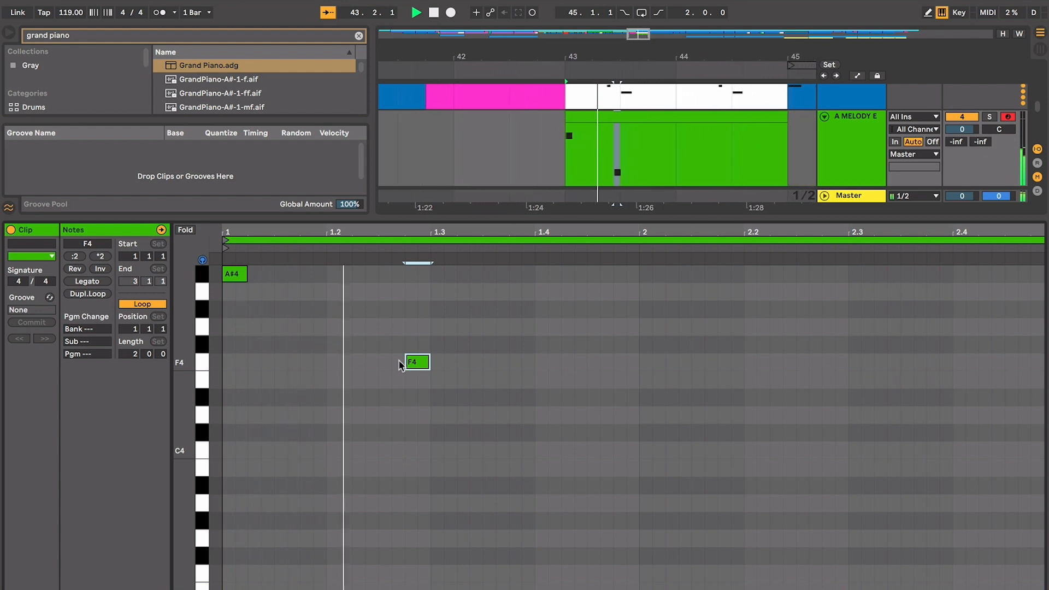
{"action": "key", "text": "Left"}
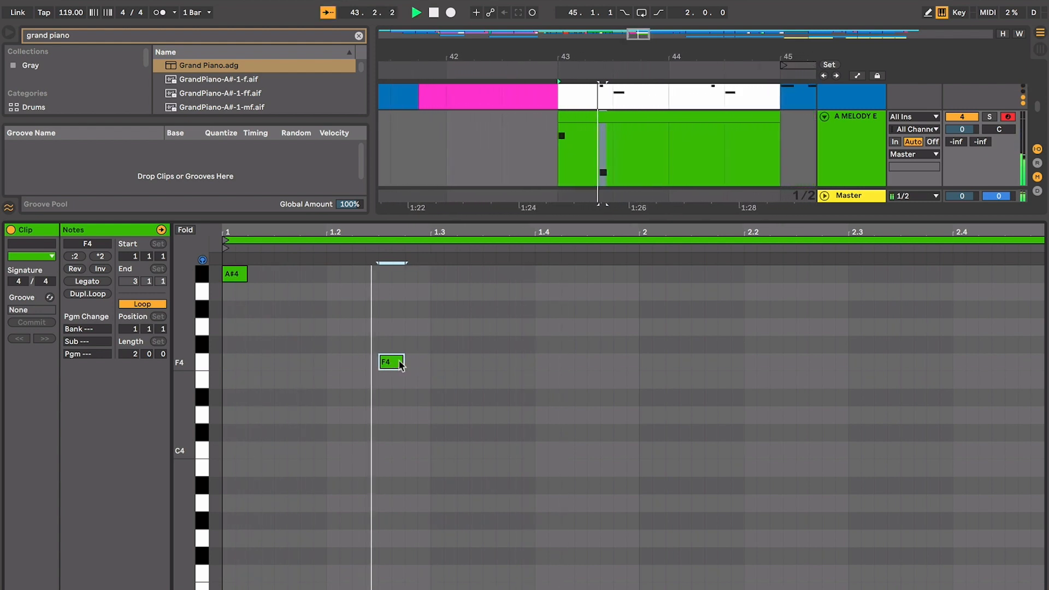
Step: Stop playback in the clip's second bar and add a short C#4 note at 2.2.4
{"action": "scroll", "coordinate": [605, 378], "scroll_direction": "right", "scroll_amount": 1}
{"action": "scroll", "coordinate": [605, 377], "scroll_direction": "up", "scroll_amount": 1}
{"action": "scroll", "coordinate": [605, 381], "scroll_direction": "down", "scroll_amount": 1}
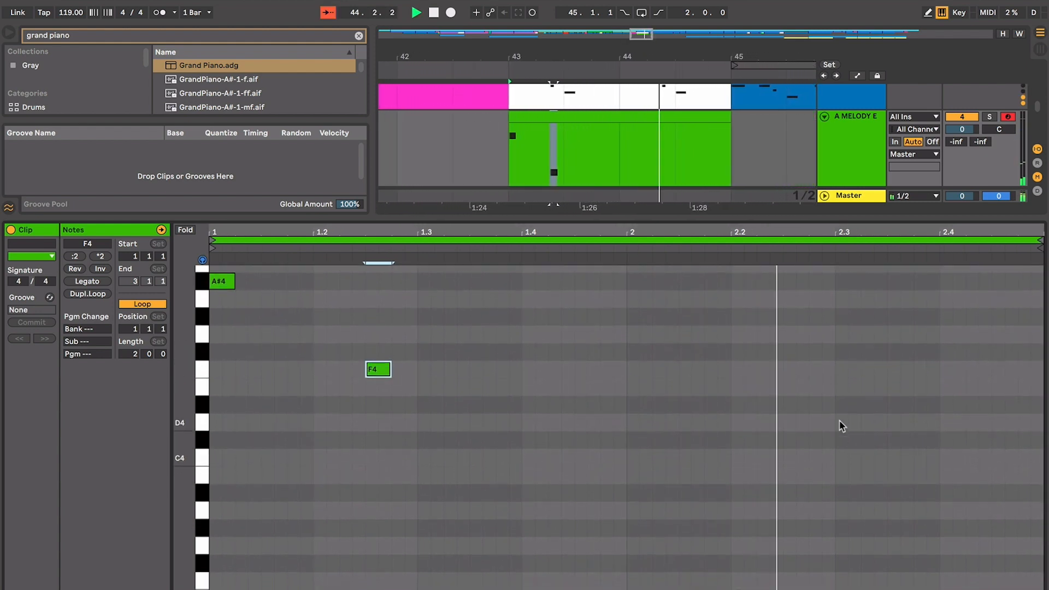
{"action": "key", "text": "space"}
{"action": "double_click", "coordinate": [815, 423]}
{"action": "key", "text": "Down"}
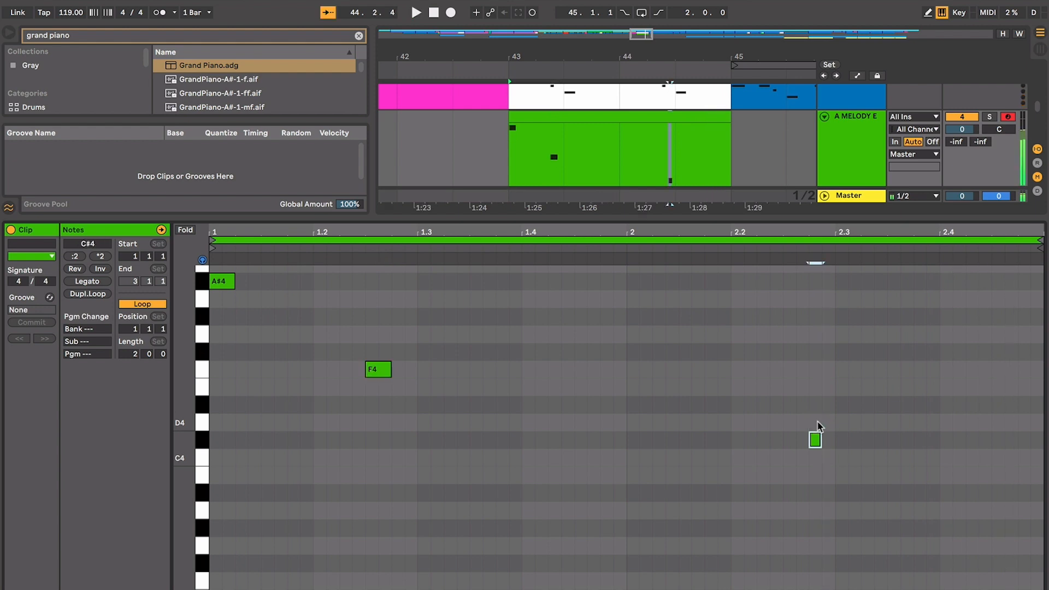
Step: Add the descending notes A#3 at 2.3.3 and G#3 at 2.4, checking their timing with playback
{"action": "key", "text": "Right"}
{"action": "key", "text": "Down"}
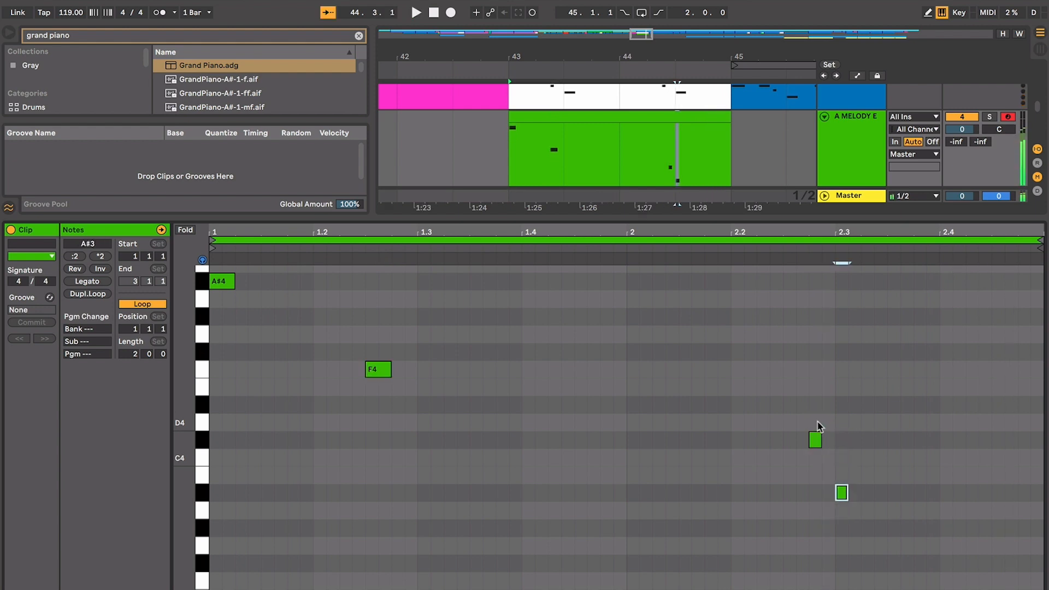
{"action": "key", "text": "Right"}
{"action": "key", "text": "ctrl+d"}
{"action": "key", "text": "Down"}
{"action": "key", "text": "Down"}
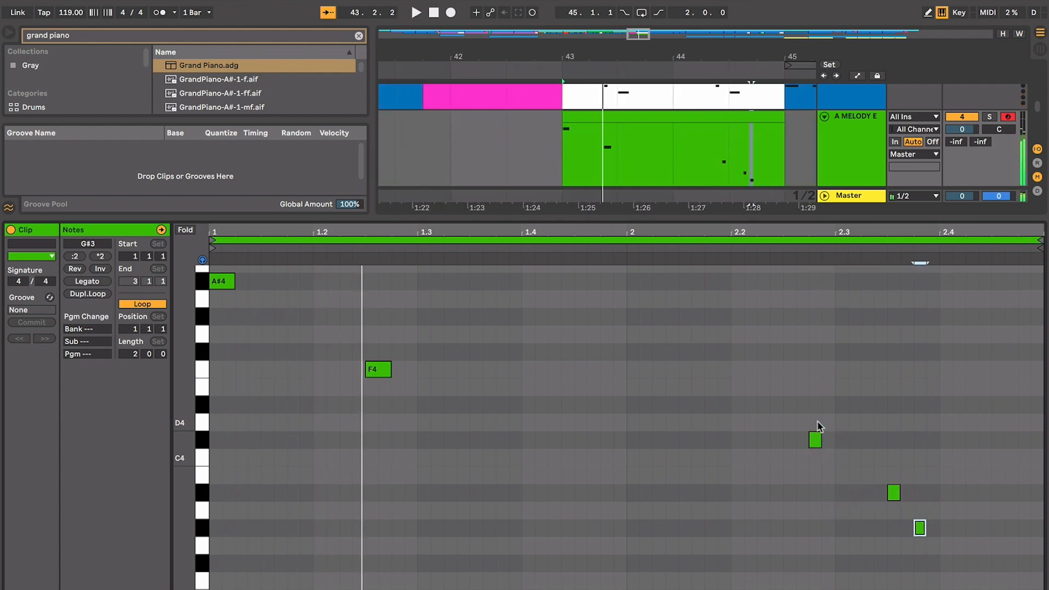
{"action": "key", "text": "space"}
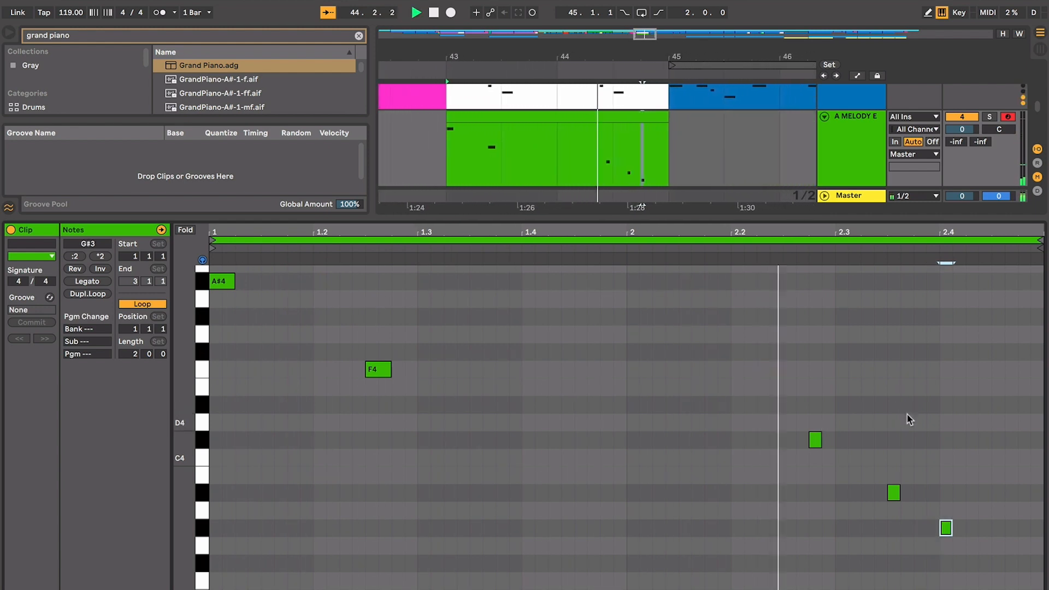
{"action": "key", "text": "space"}
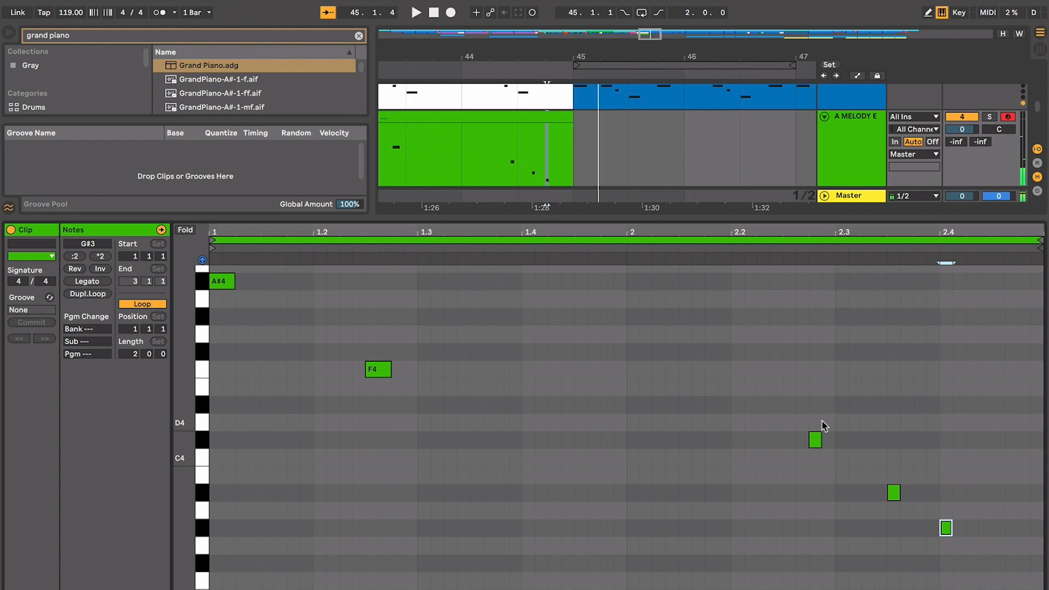
Step: Reopen the melody clip and play it from bar 43, stopping before bar 45
{"action": "key", "text": "ctrl+alt+l"}
{"action": "left_click", "coordinate": [574, 301]}
{"action": "double_click", "coordinate": [549, 289]}
{"action": "key", "text": "space"}
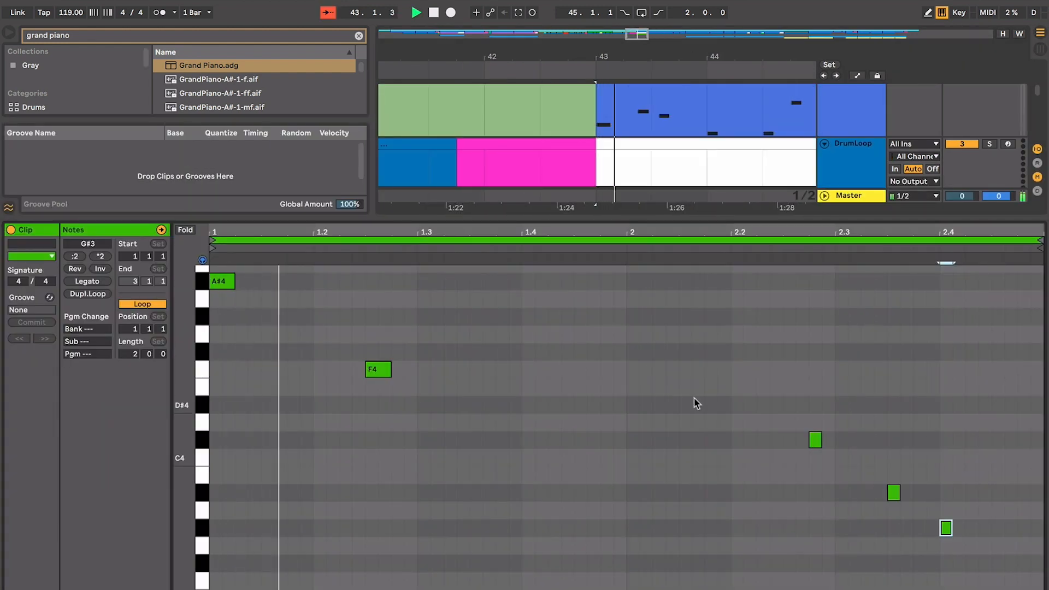
{"action": "key", "text": "space"}
Step: Lengthen all the notes in the melody clip by two grid steps and close the clip's note editor
{"action": "key", "text": "shift+Right"}
{"action": "key", "text": "shift+Right"}
{"action": "key", "text": "ctrl+alt+l"}
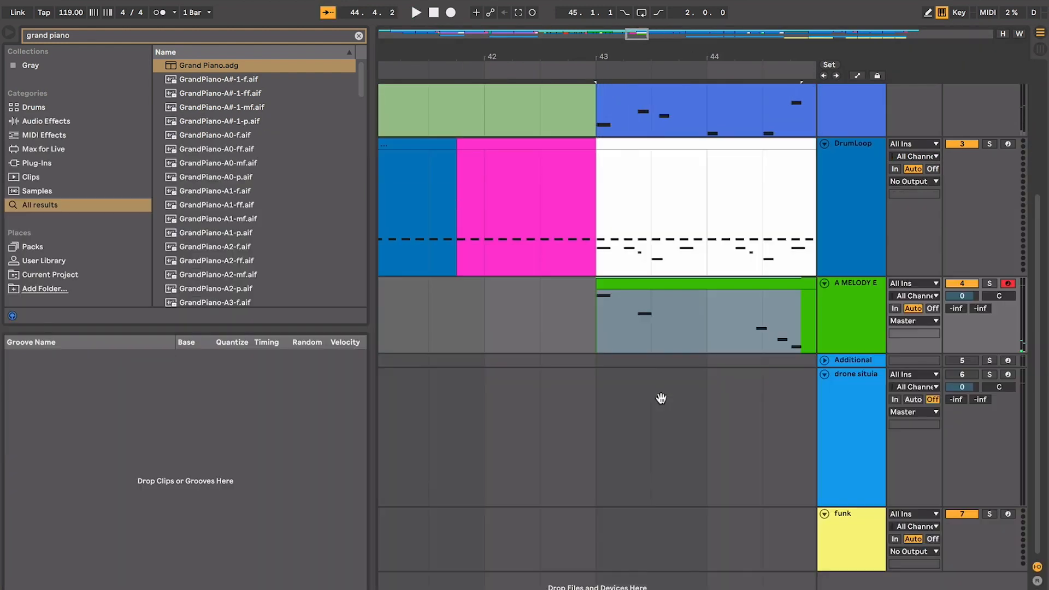
Step: Examine the melody clip's place in the arrangement and the spacing of its five notes
{"action": "left_click", "coordinate": [648, 360]}
{"action": "key", "text": "minus"}
{"action": "key", "text": "minus"}
{"action": "left_click", "coordinate": [667, 314]}
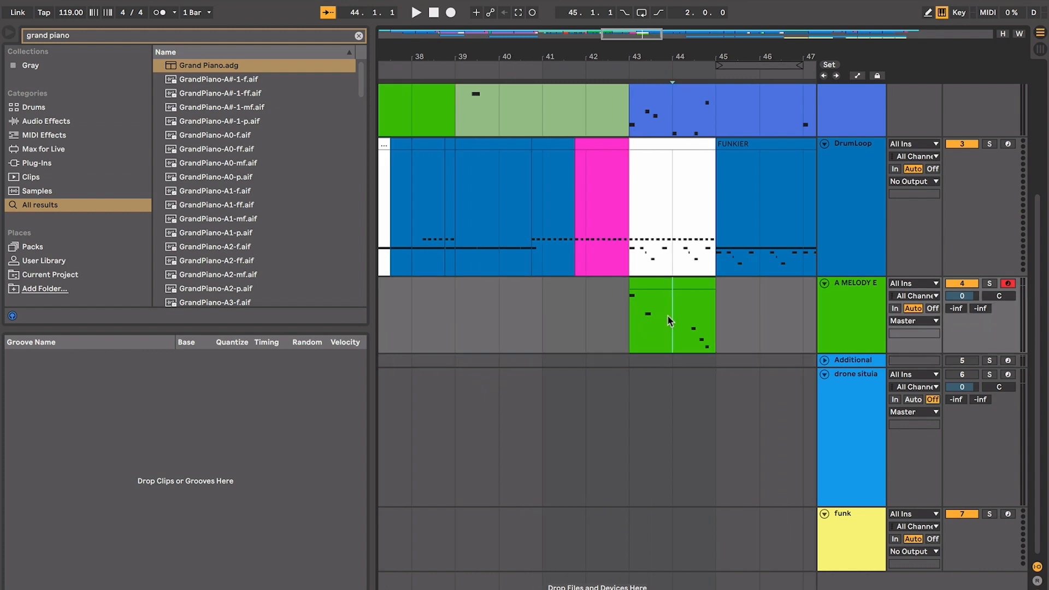
{"action": "scroll", "coordinate": [667, 315], "scroll_direction": "up", "scroll_amount": 1}
{"action": "scroll", "coordinate": [667, 315], "scroll_direction": "left", "scroll_amount": 1}
{"action": "double_click", "coordinate": [666, 309]}
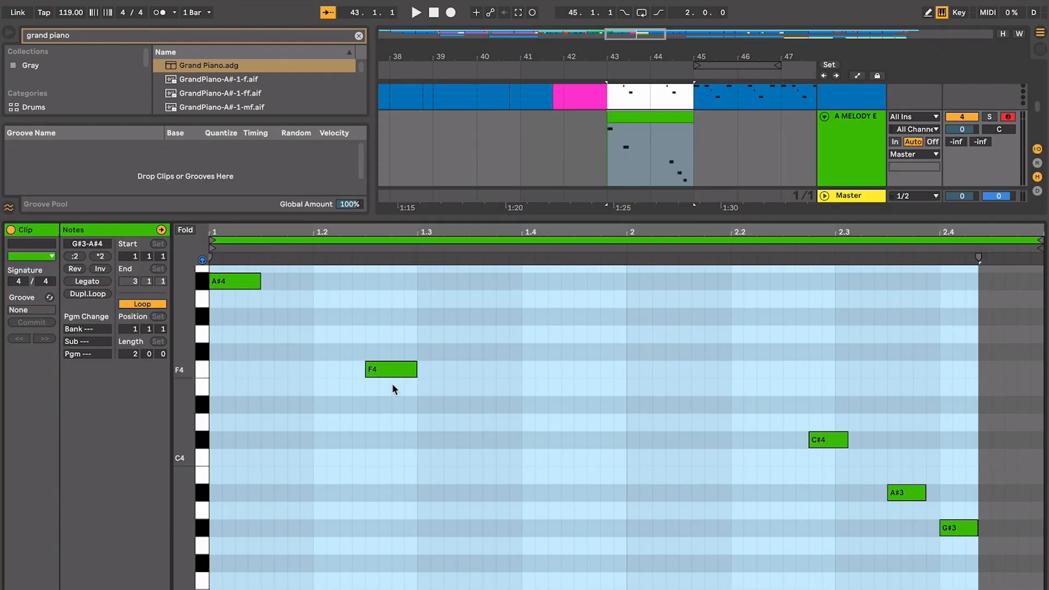
{"action": "left_click", "coordinate": [351, 369]}
{"action": "key", "text": "ctrl+alt+l"}
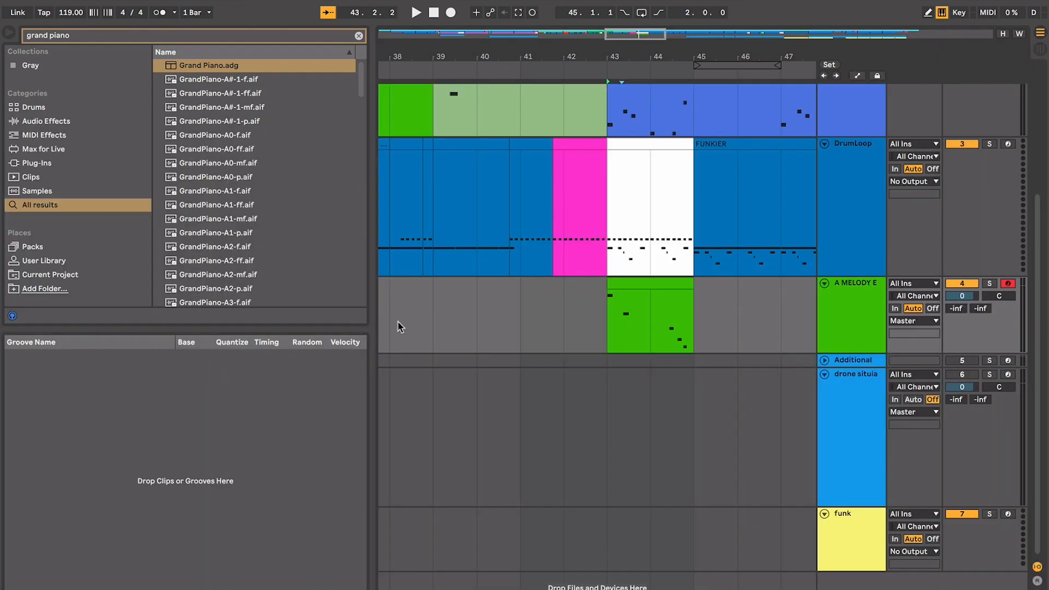
Step: Examine the melody clip's place in the whole arrangement and compare its notes with the Main Keys and DrumLoop parts at bars 43 to 45
{"action": "left_click", "coordinate": [632, 333]}
{"action": "scroll", "coordinate": [632, 333], "scroll_direction": "up", "scroll_amount": 3}
{"action": "scroll", "coordinate": [631, 333], "scroll_direction": "right", "scroll_amount": 2}
{"action": "key", "text": "minus"}
{"action": "key", "text": "minus"}
{"action": "key", "text": "minus"}
{"action": "key", "text": "minus"}
{"action": "key", "text": "minus"}
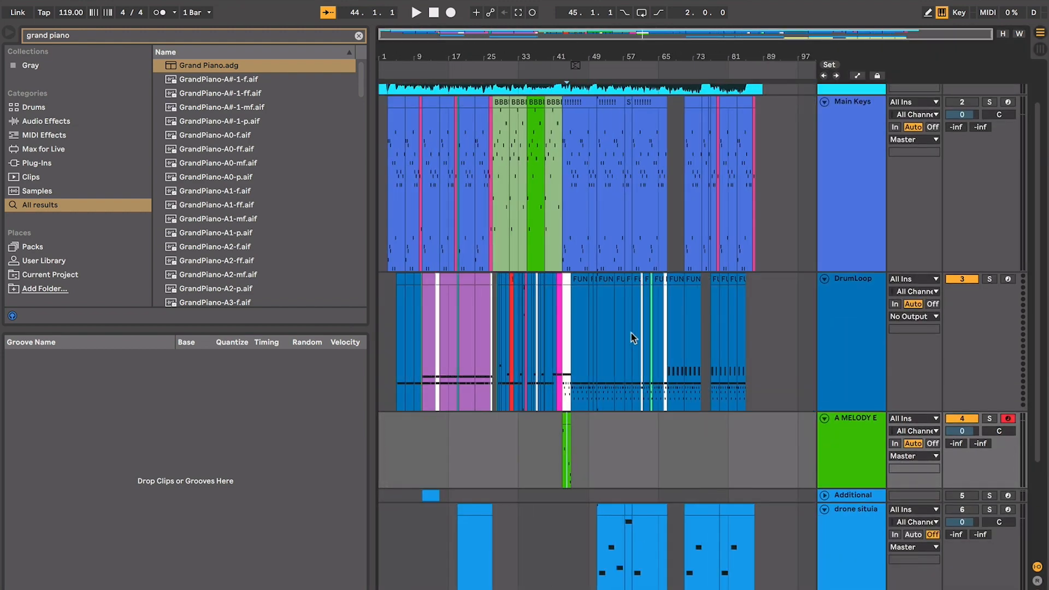
{"action": "key", "text": "plus"}
{"action": "key", "text": "plus"}
{"action": "key", "text": "plus"}
{"action": "key", "text": "plus"}
{"action": "key", "text": "plus"}
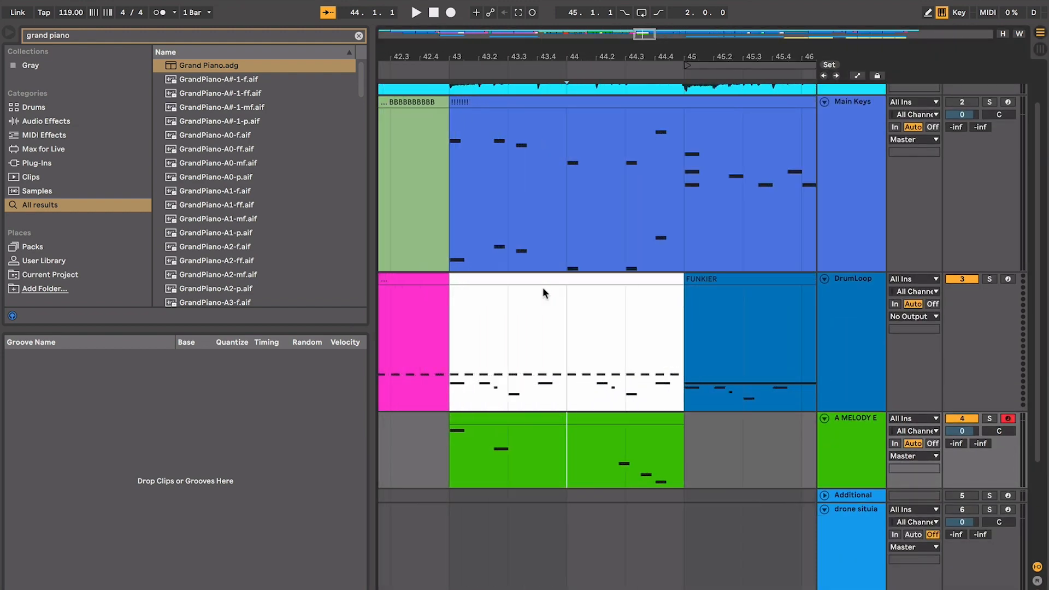
{"action": "scroll", "coordinate": [519, 359], "scroll_direction": "down", "scroll_amount": 2}
{"action": "scroll", "coordinate": [519, 359], "scroll_direction": "right", "scroll_amount": 1}
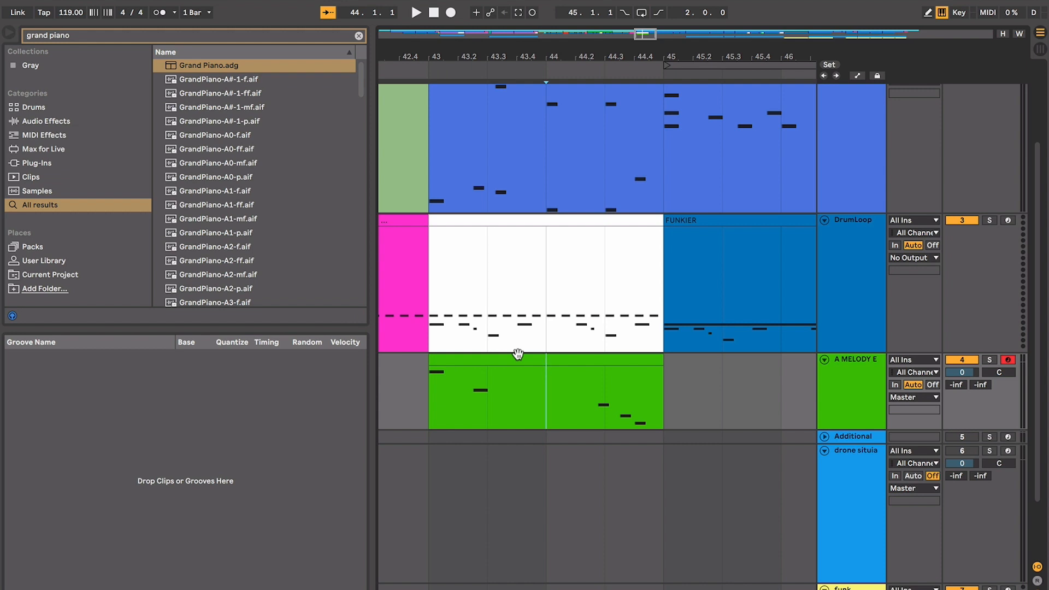
Step: Select the melody clip and play it briefly from bar 43, stopping early in the clip
{"action": "left_click", "coordinate": [518, 354]}
{"action": "scroll", "coordinate": [519, 359], "scroll_direction": "down", "scroll_amount": 1}
{"action": "scroll", "coordinate": [519, 359], "scroll_direction": "right", "scroll_amount": 1}
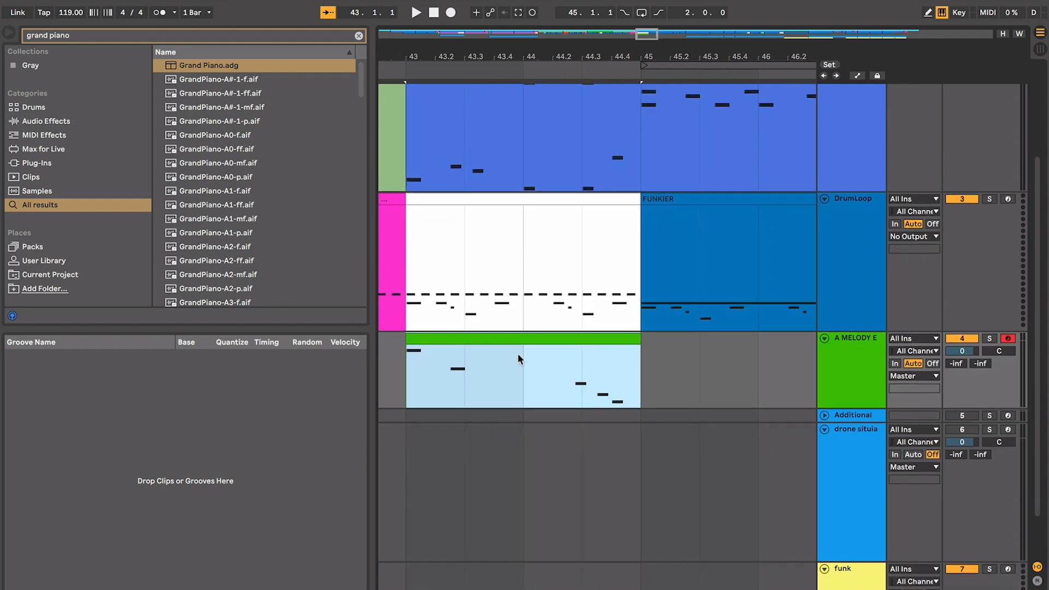
{"action": "key", "text": "minus"}
{"action": "key", "text": "minus"}
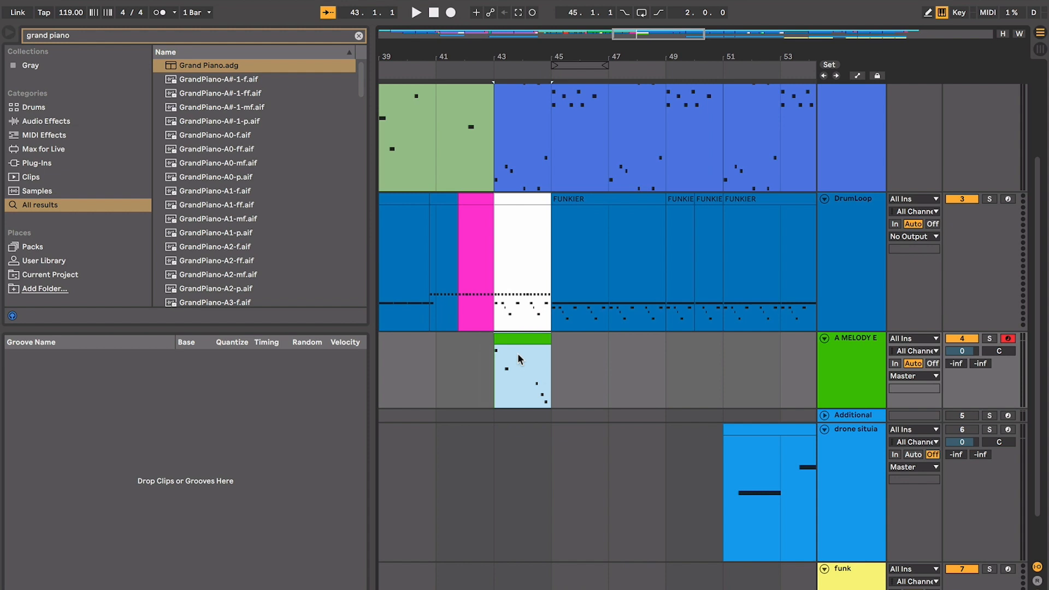
{"action": "key", "text": "space"}
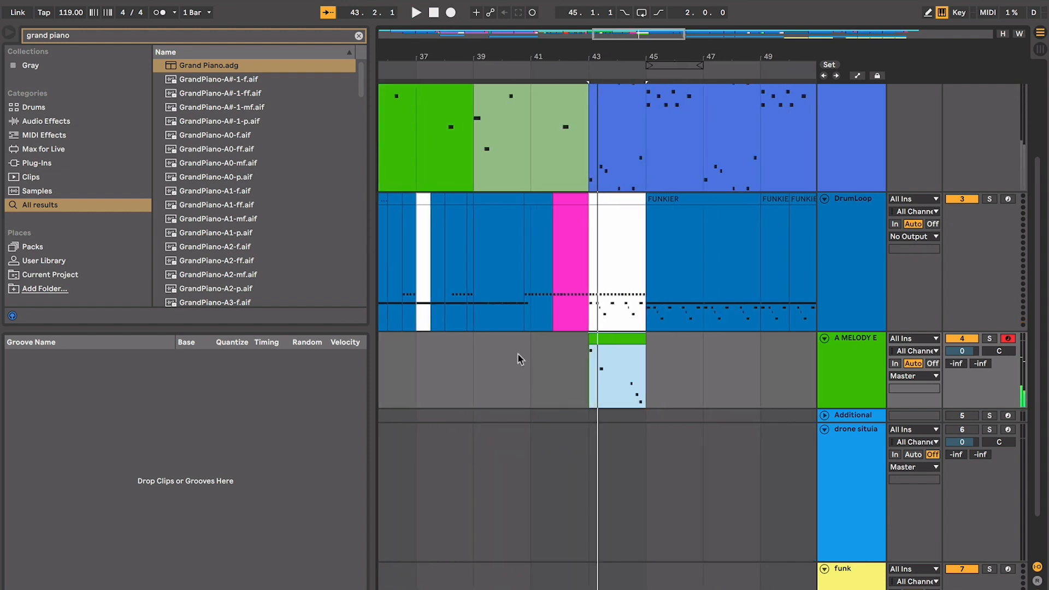
{"action": "left_click", "coordinate": [612, 354]}
{"action": "key", "text": "plus"}
{"action": "key", "text": "plus"}
{"action": "scroll", "coordinate": [612, 354], "scroll_direction": "right", "scroll_amount": 3}
{"action": "scroll", "coordinate": [612, 354], "scroll_direction": "up", "scroll_amount": 1}
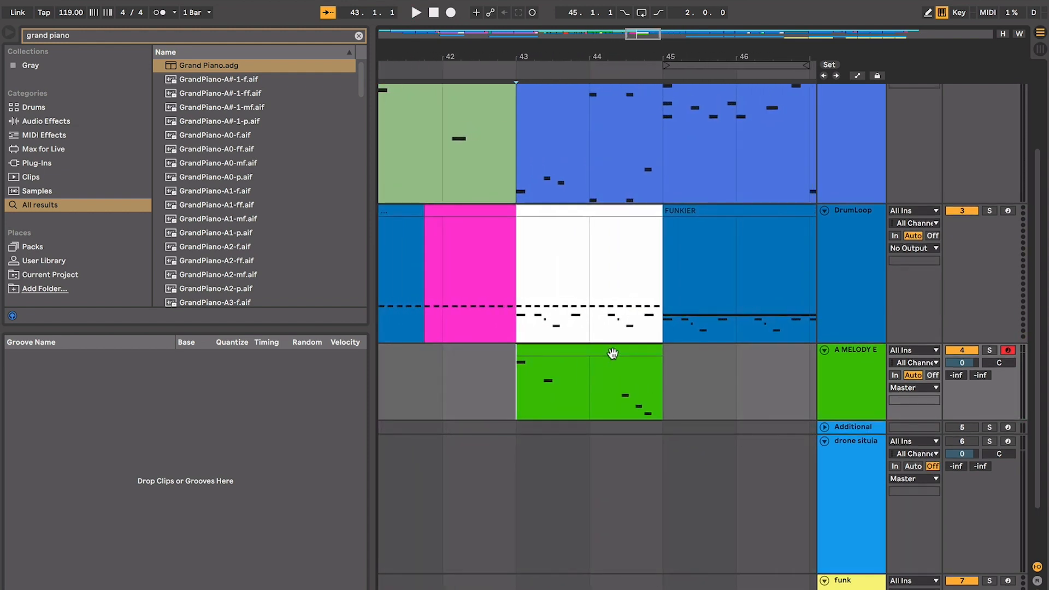
Step: Survey all tracks and sections of the song around the selected melody clip, returning to bars 43 to 47
{"action": "left_click", "coordinate": [612, 352]}
{"action": "key", "text": "minus"}
{"action": "key", "text": "minus"}
{"action": "key", "text": "minus"}
{"action": "key", "text": "minus"}
{"action": "key", "text": "minus"}
{"action": "key", "text": "minus"}
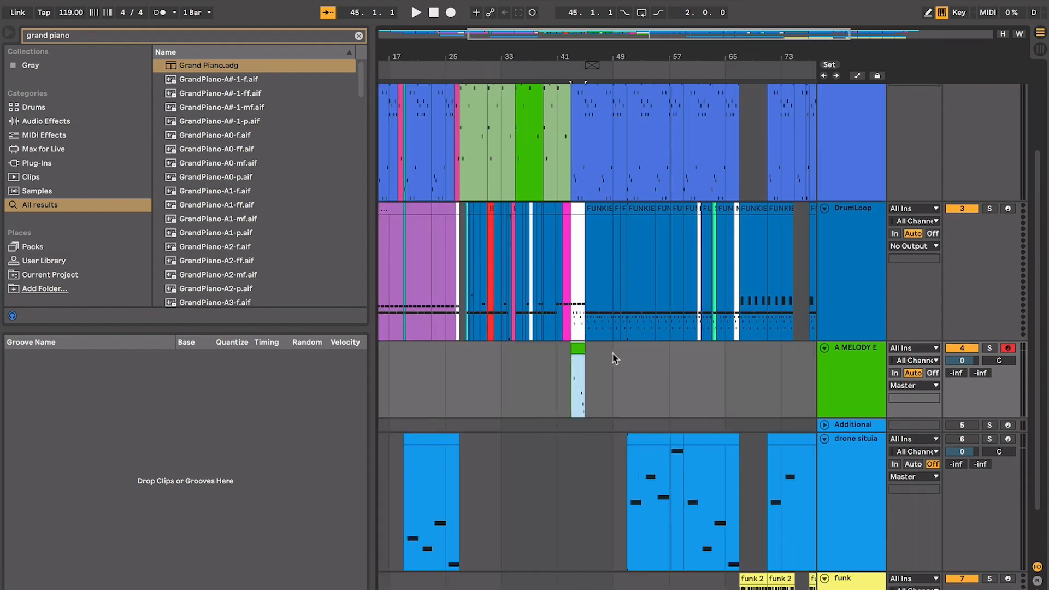
{"action": "scroll", "coordinate": [615, 359], "scroll_direction": "up", "scroll_amount": 4}
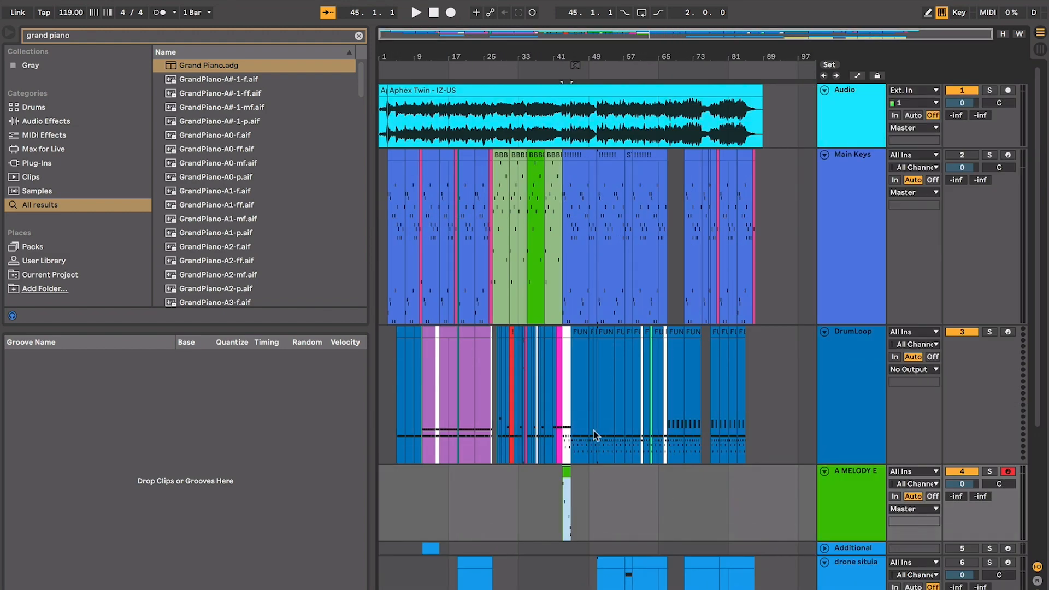
{"action": "scroll", "coordinate": [594, 434], "scroll_direction": "down", "scroll_amount": 2}
{"action": "key", "text": "plus"}
{"action": "key", "text": "plus"}
{"action": "key", "text": "plus"}
{"action": "key", "text": "plus"}
{"action": "key", "text": "plus"}
{"action": "key", "text": "plus"}
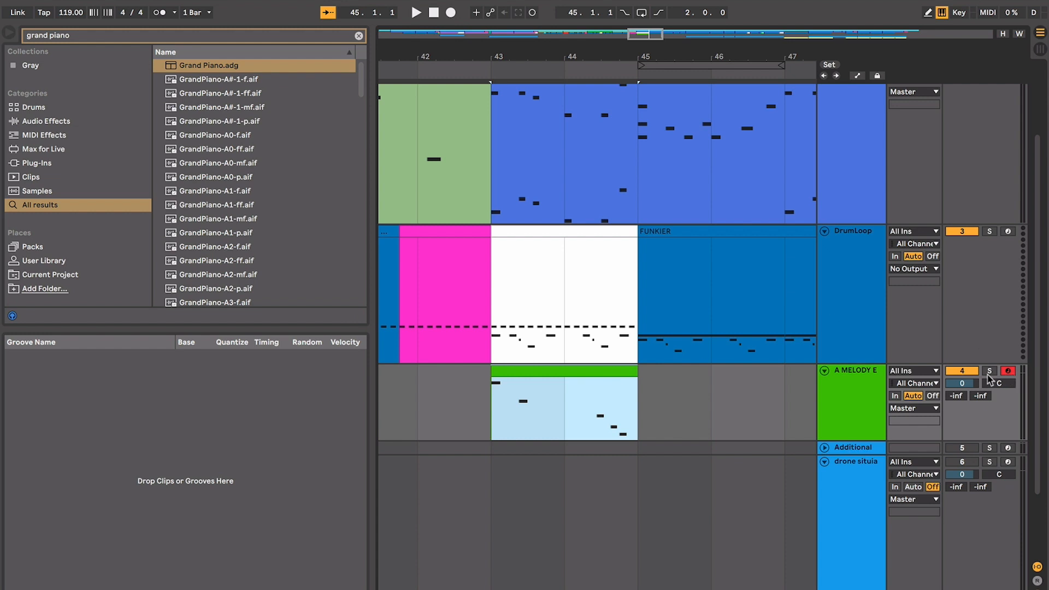
Step: Play from bar 43, mute the melody track, and follow playback past bar 45
{"action": "key", "text": "minus"}
{"action": "key", "text": "space"}
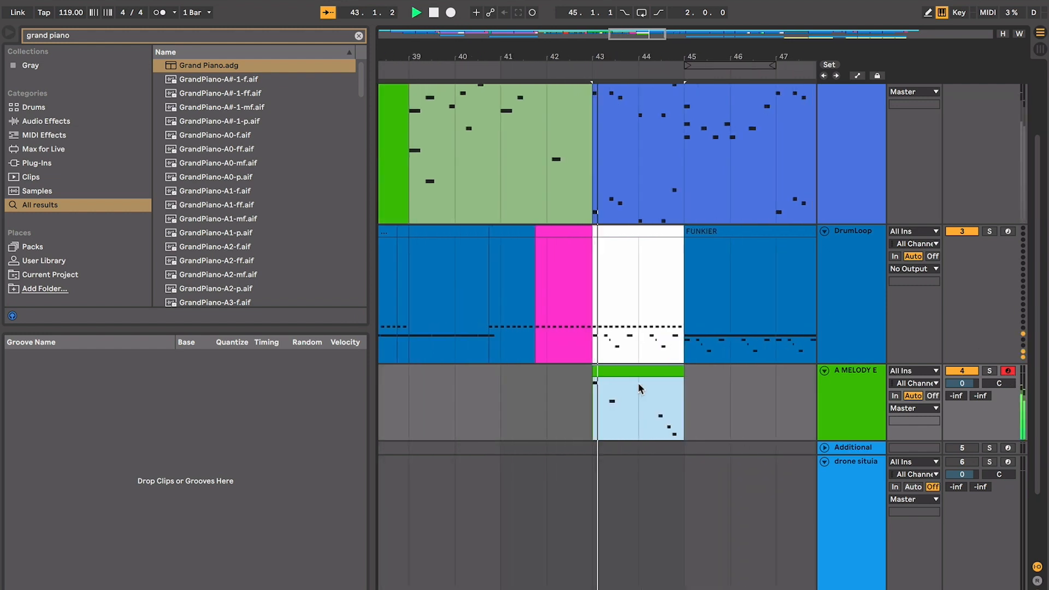
{"action": "left_click", "coordinate": [960, 370]}
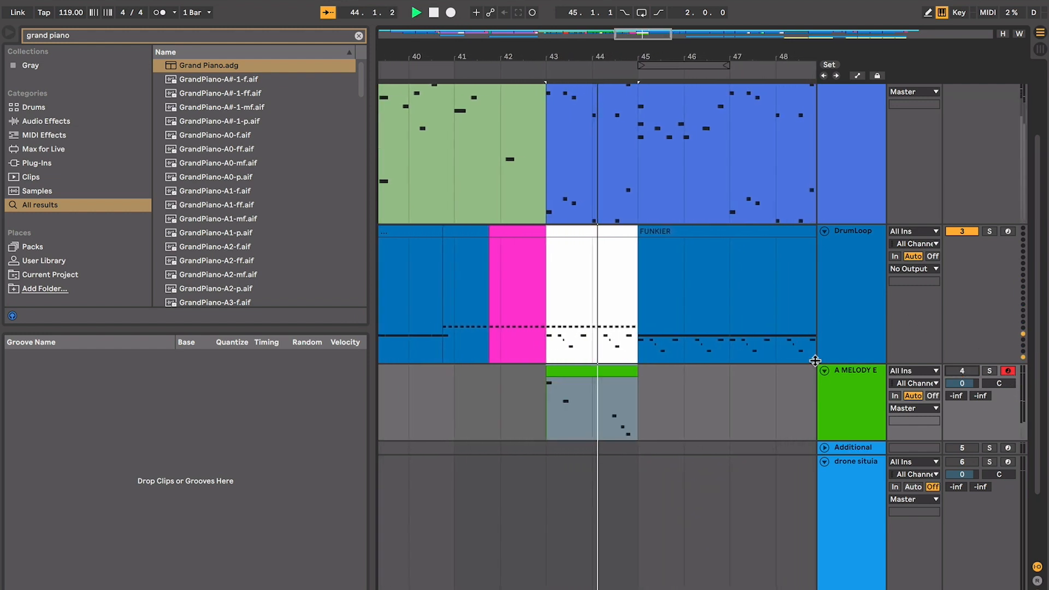
{"action": "scroll", "coordinate": [729, 370], "scroll_direction": "right", "scroll_amount": 2}
{"action": "scroll", "coordinate": [729, 369], "scroll_direction": "down", "scroll_amount": 1}
{"action": "scroll", "coordinate": [518, 356], "scroll_direction": "right", "scroll_amount": 2}
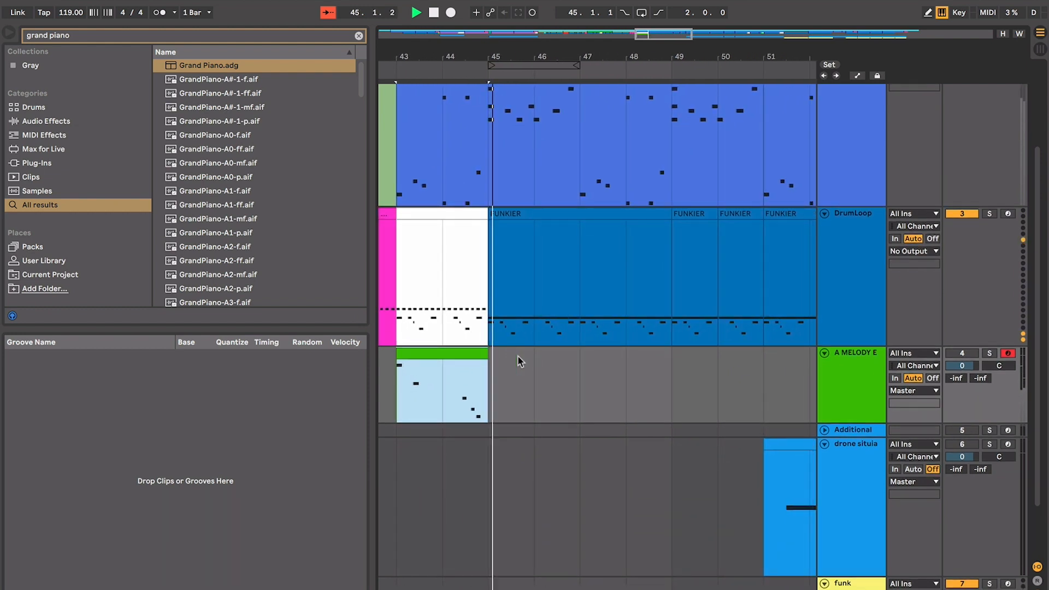
{"action": "key", "text": "minus"}
{"action": "key", "text": "minus"}
{"action": "scroll", "coordinate": [518, 356], "scroll_direction": "left", "scroll_amount": 2}
{"action": "key", "text": "plus"}
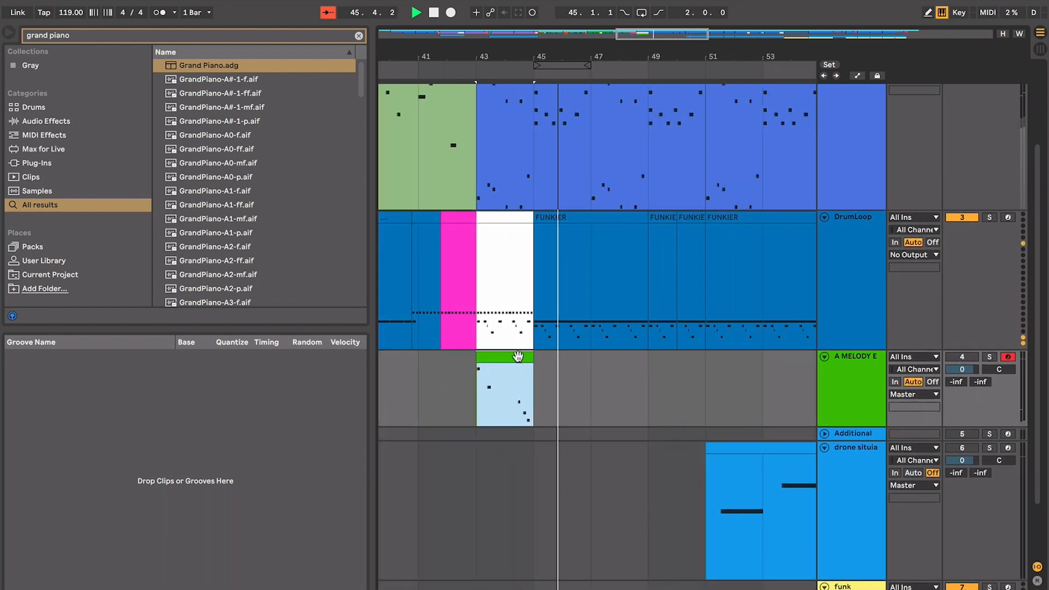
Step: Stop playback and reduce the height of all tracks at once so the whole arrangement fits
{"action": "left_click", "coordinate": [826, 281]}
{"action": "key", "text": "super+a"}
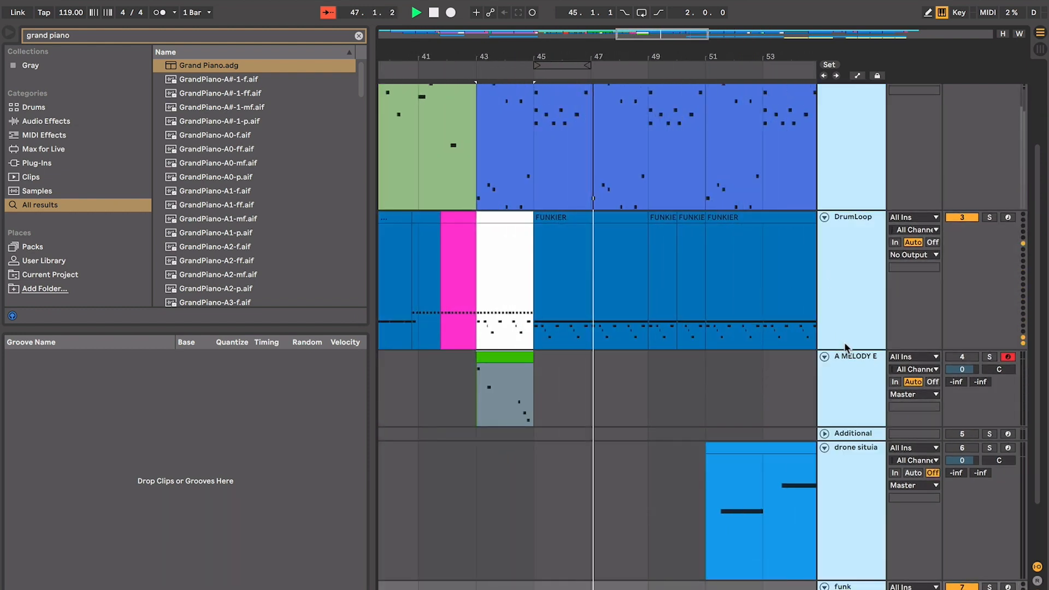
{"action": "key", "text": "space"}
{"action": "left_click_drag", "start_coordinate": [845, 349], "coordinate": [842, 299]}
{"action": "left_click", "coordinate": [743, 321]}
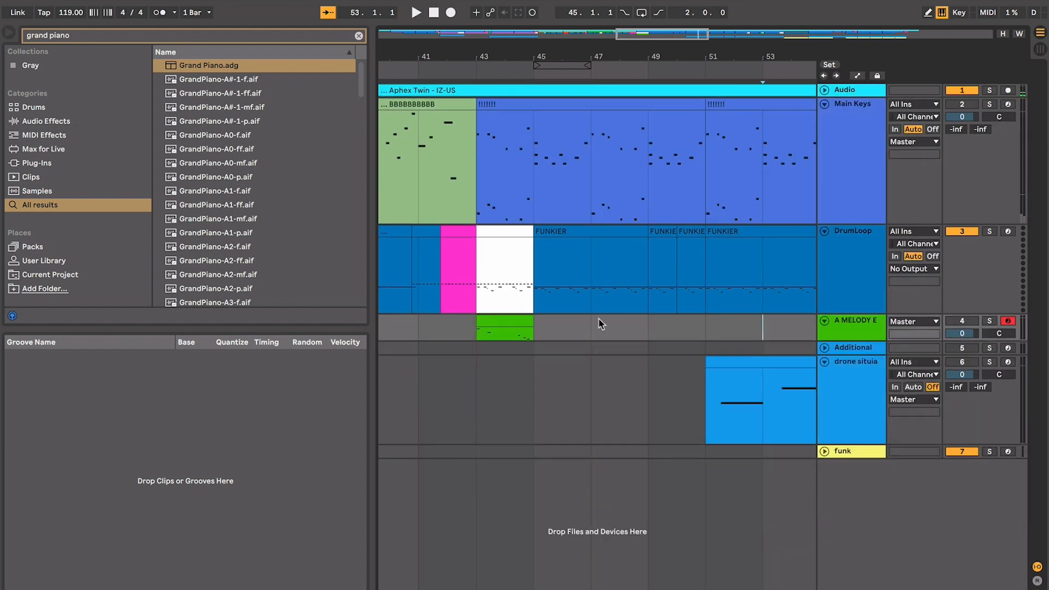
Step: Duplicate the melody clip to bar 47 and enlarge the melody track so its notes are readable
{"action": "left_click", "coordinate": [582, 324]}
{"action": "key", "text": "ctrl+d"}
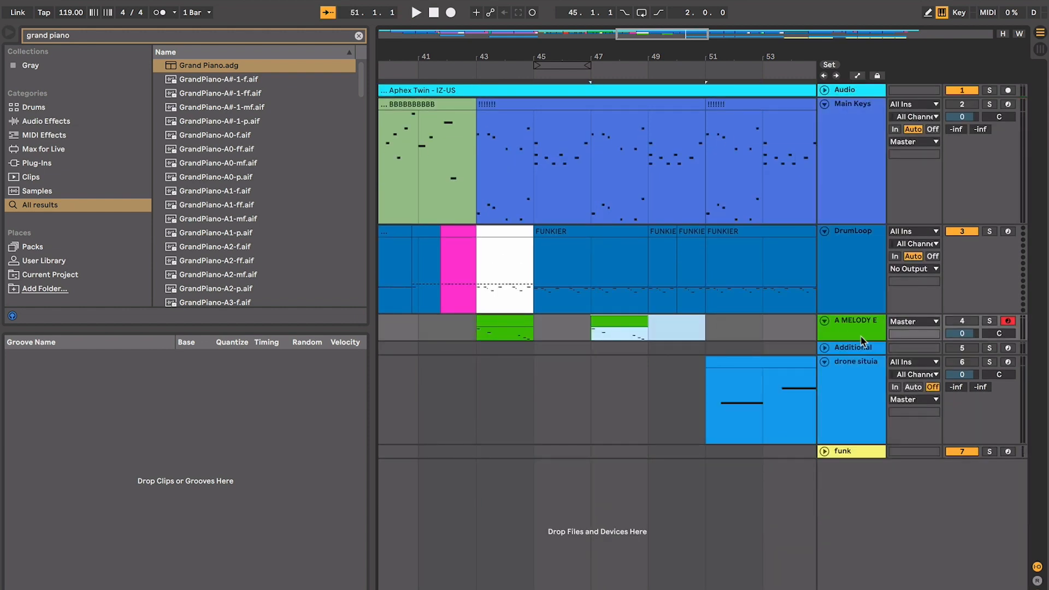
{"action": "left_click_drag", "start_coordinate": [860, 338], "coordinate": [847, 457]}
{"action": "left_click", "coordinate": [608, 352]}
{"action": "key", "text": "plus"}
{"action": "key", "text": "plus"}
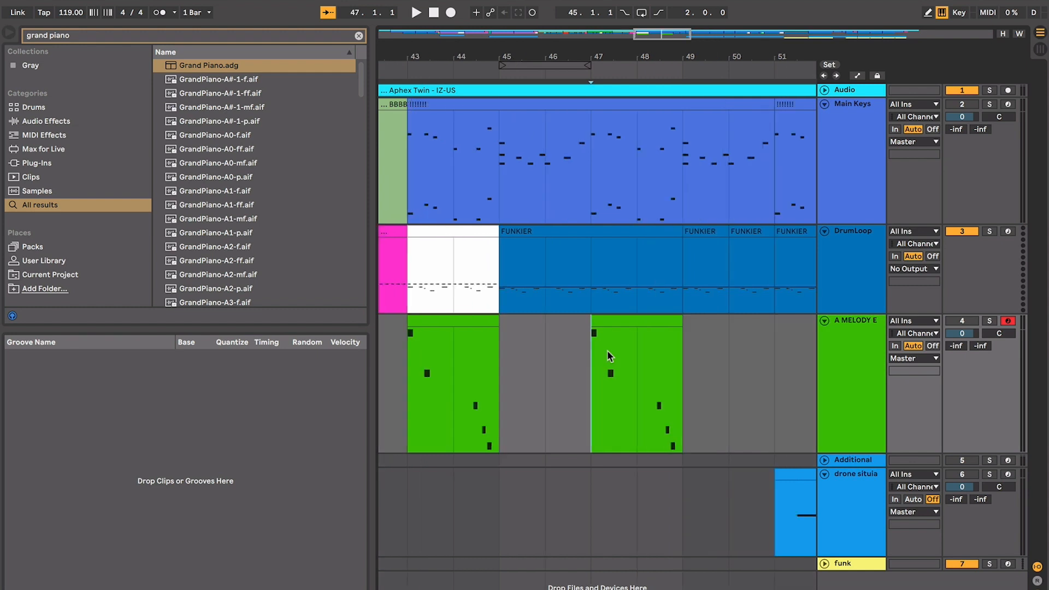
Step: Play the section from bar 47, stop after bar 49, and unmute the melody track
{"action": "key", "text": "space"}
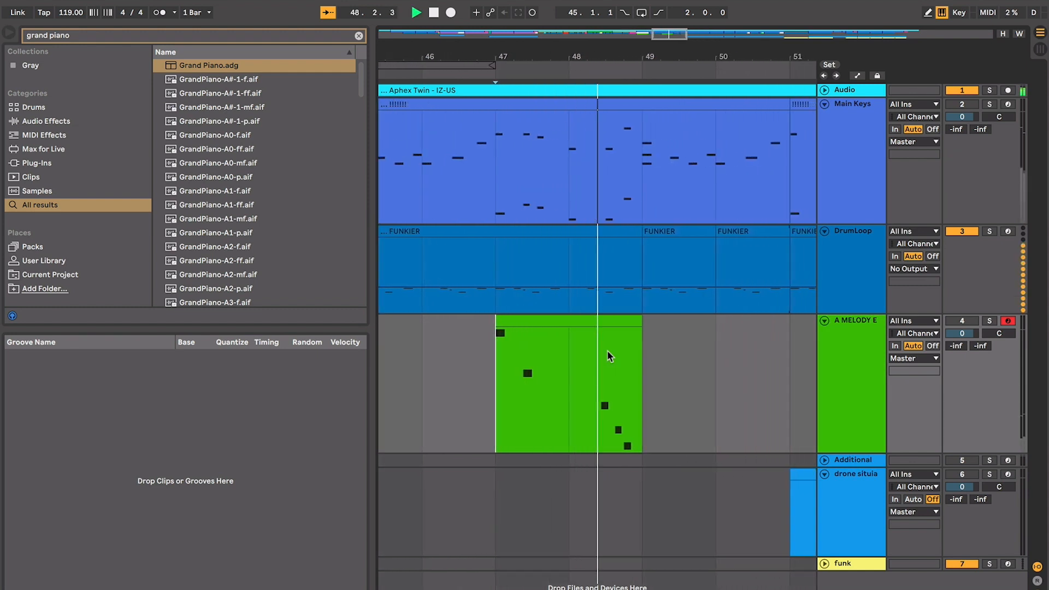
{"action": "left_click", "coordinate": [587, 336]}
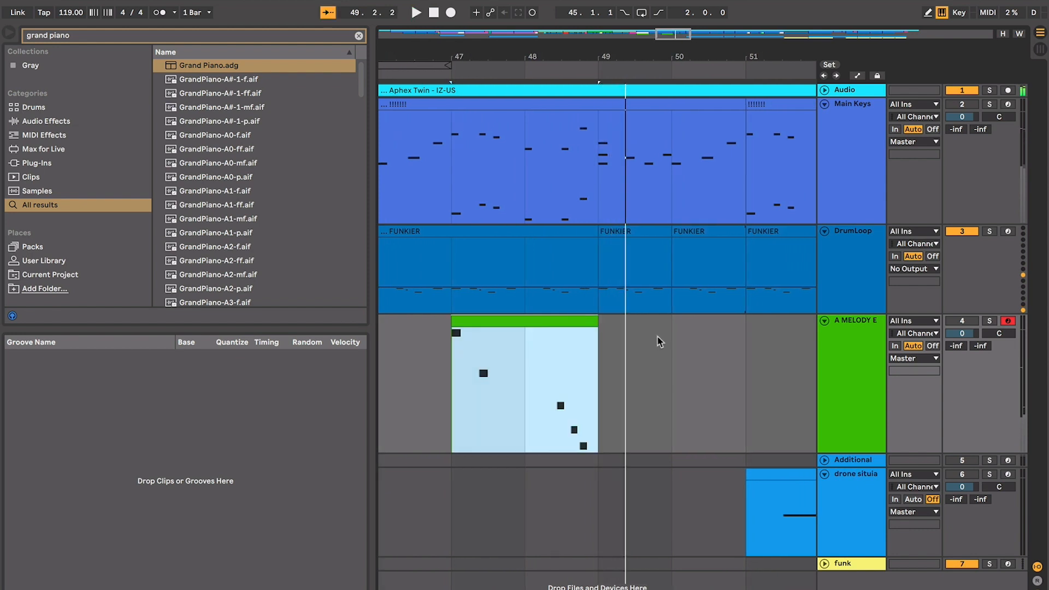
{"action": "left_click", "coordinate": [955, 324]}
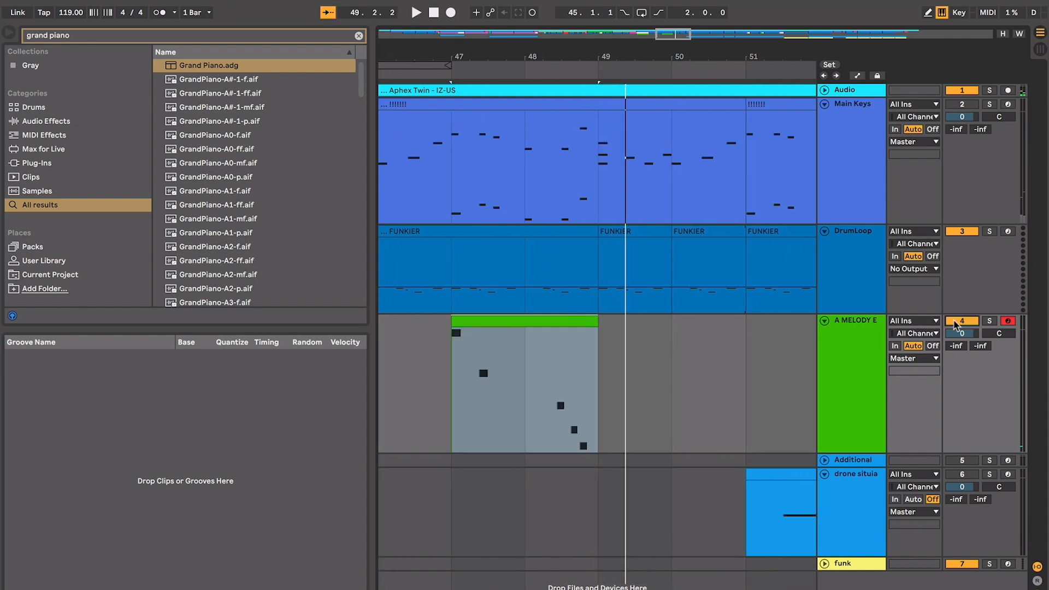
Step: Open the melody copy at bar 47, raise its A#3 note to D#4, add a G#4 near the clip's end, and audition the ending
{"action": "double_click", "coordinate": [572, 322]}
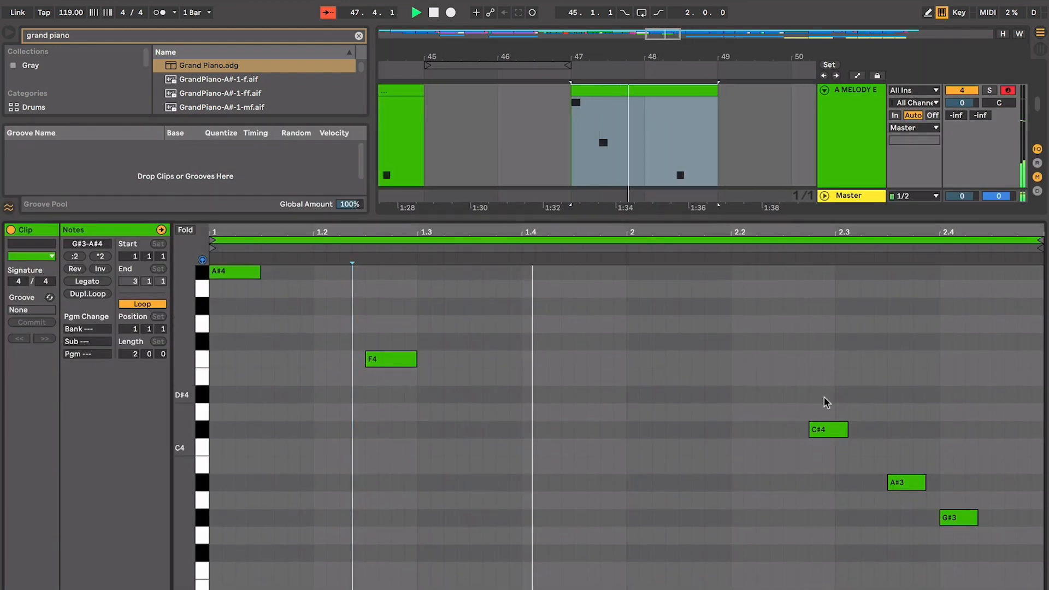
{"action": "key", "text": "space"}
{"action": "left_click", "coordinate": [827, 429]}
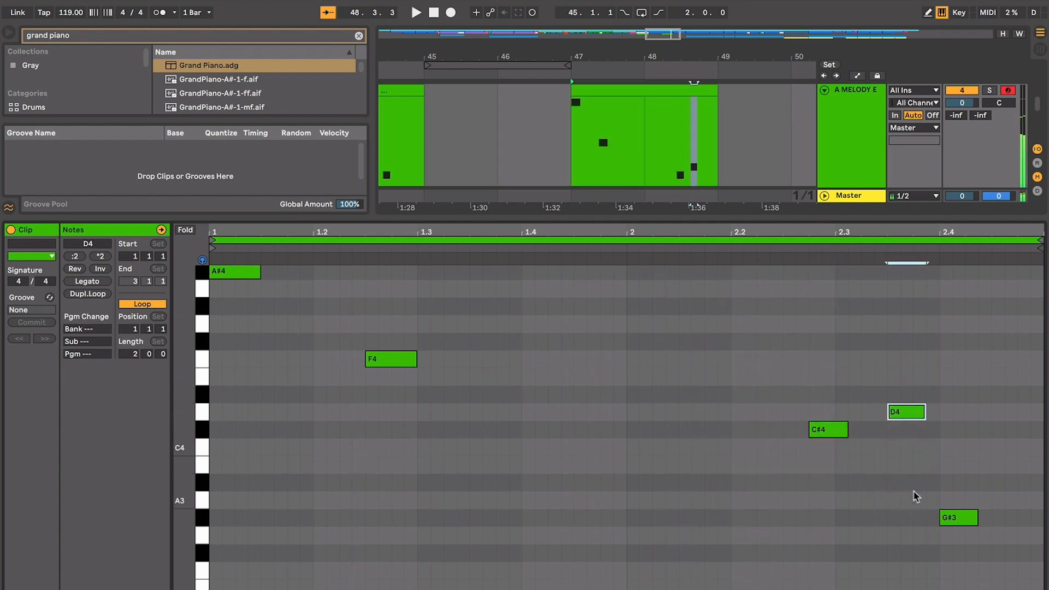
{"action": "double_click", "coordinate": [1013, 516]}
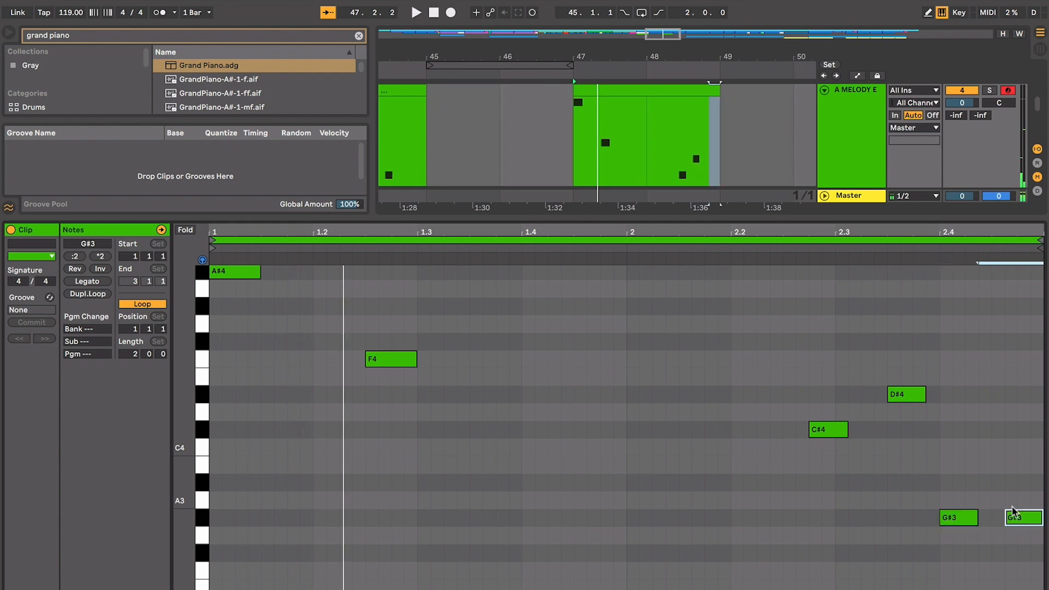
{"action": "key", "text": "space"}
{"action": "left_click", "coordinate": [782, 255]}
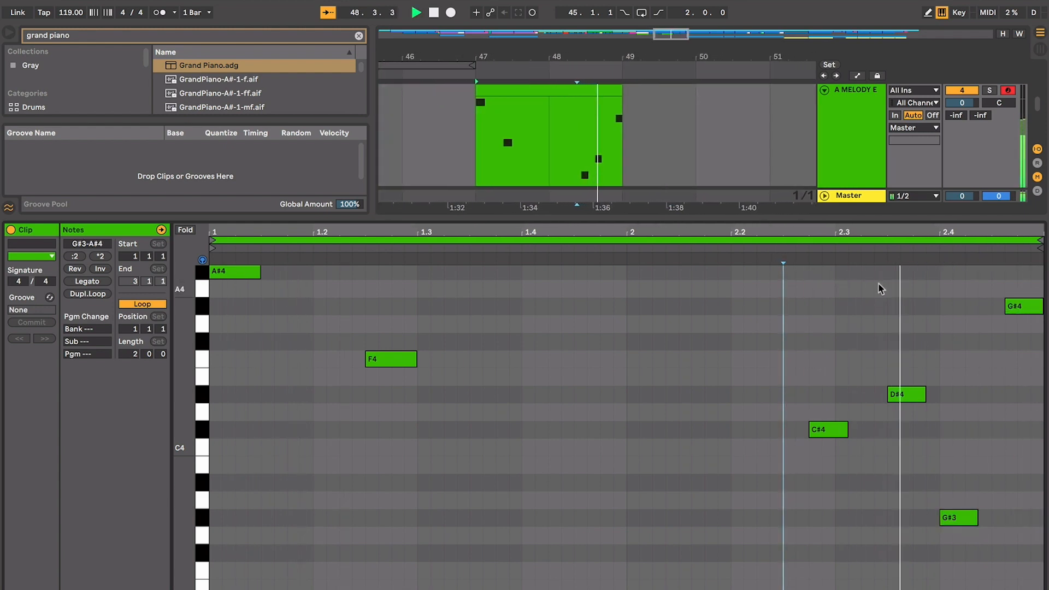
Step: Nudge the final G#4 note two steps earlier and close the clip's note editor, returning to the arrangement
{"action": "left_click_drag", "start_coordinate": [925, 288], "coordinate": [1044, 311]}
{"action": "key", "text": "Left"}
{"action": "key", "text": "Left"}
{"action": "key", "text": "super+alt+l"}
{"action": "key", "text": "super+alt+space"}
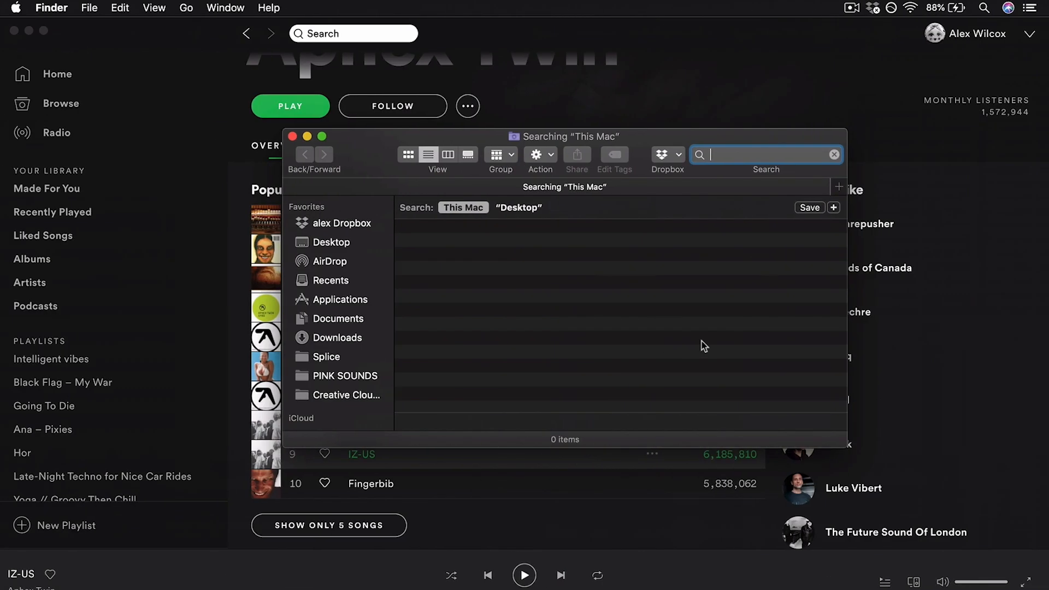
{"action": "key", "text": "super+Tab"}
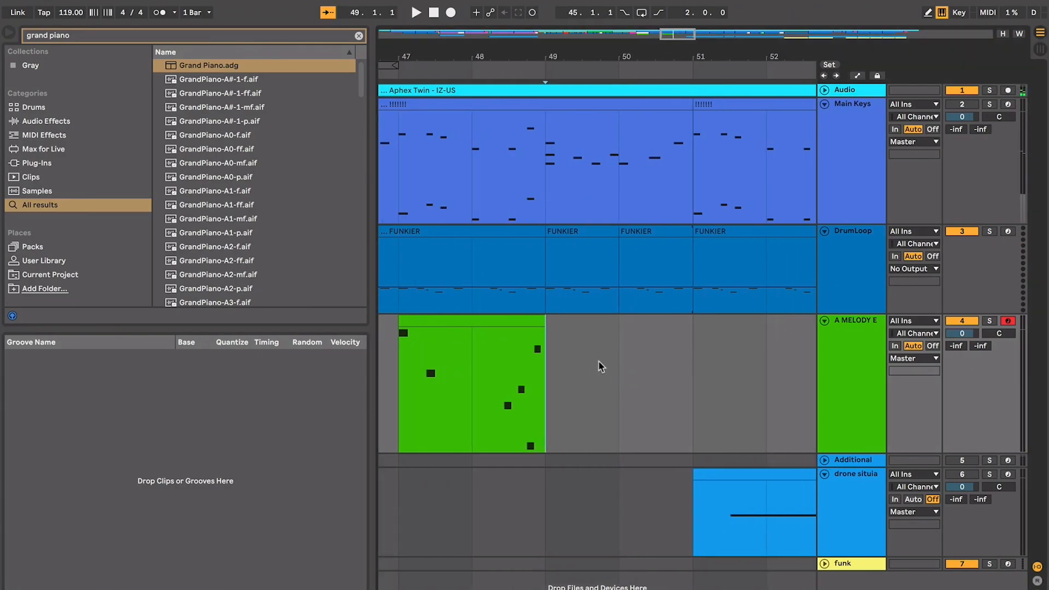
Step: Play on from bar 49 while viewing both melody clips in the arrangement, stopping in bar 52
{"action": "scroll", "coordinate": [599, 361], "scroll_direction": "down", "scroll_amount": 3}
{"action": "scroll", "coordinate": [598, 361], "scroll_direction": "right", "scroll_amount": 1}
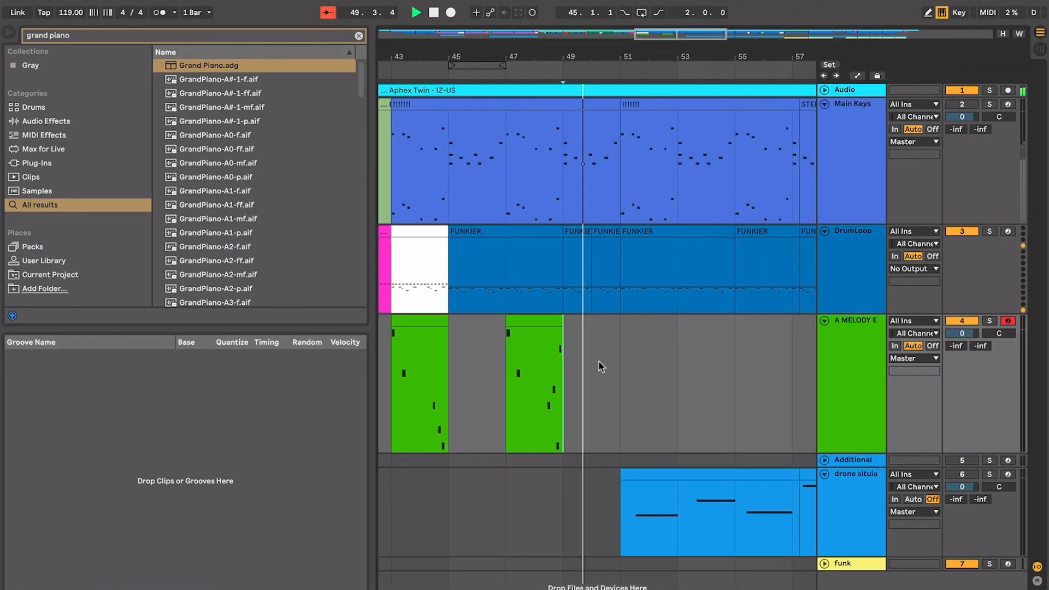
{"action": "left_click", "coordinate": [582, 283]}
{"action": "scroll", "coordinate": [579, 267], "scroll_direction": "up", "scroll_amount": 2}
{"action": "scroll", "coordinate": [579, 267], "scroll_direction": "down", "scroll_amount": 6}
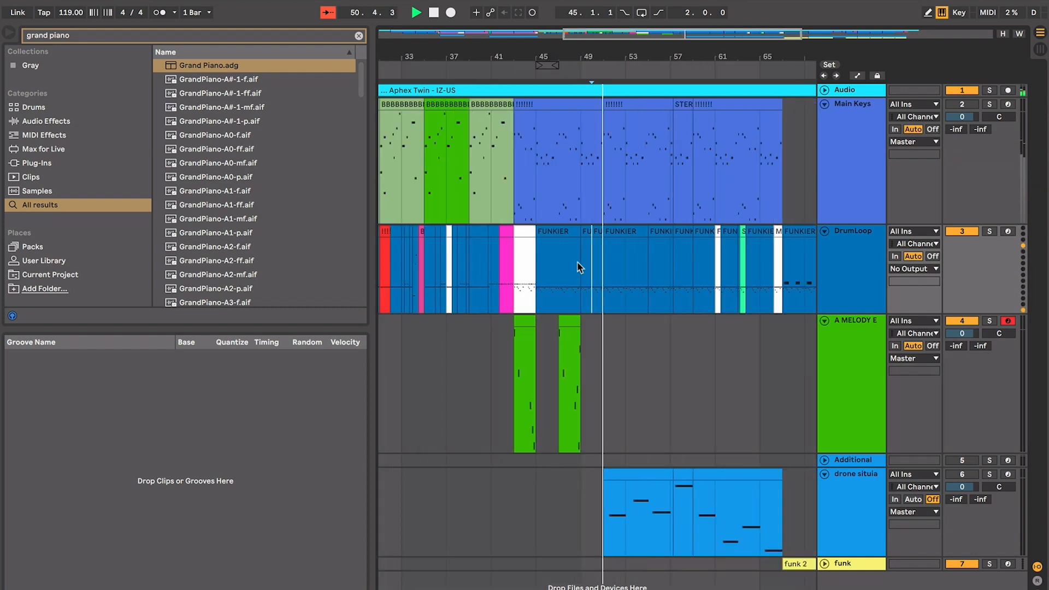
{"action": "scroll", "coordinate": [516, 263], "scroll_direction": "up", "scroll_amount": 3}
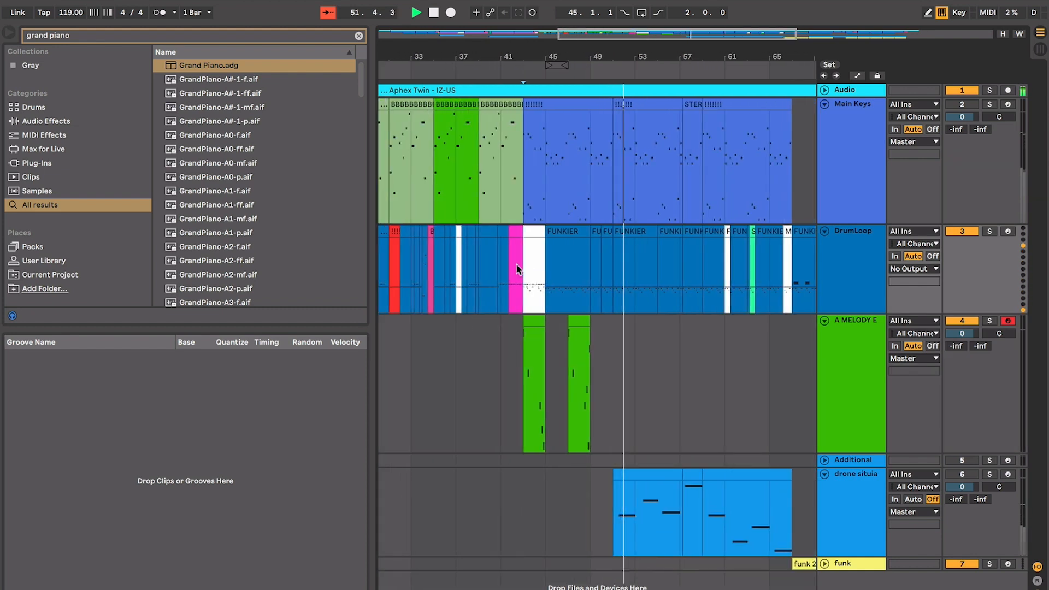
{"action": "key", "text": "space"}
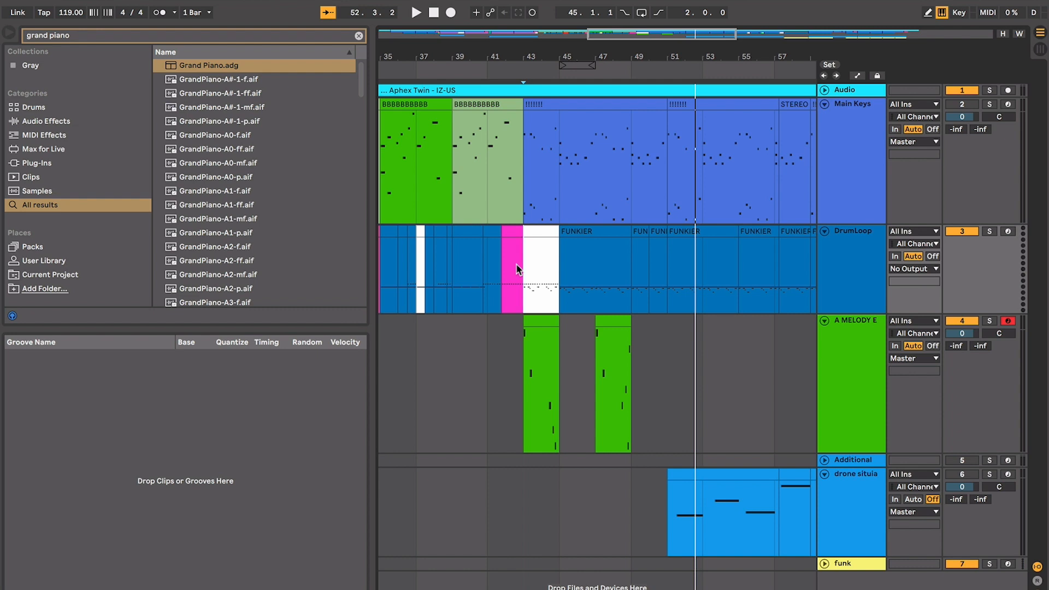
Step: Return to the first melody clip, select the drum clip at bar 43, and start playback from there
{"action": "left_click", "coordinate": [516, 265]}
{"action": "key", "text": "plus"}
{"action": "key", "text": "plus"}
{"action": "key", "text": "plus"}
{"action": "key", "text": "plus"}
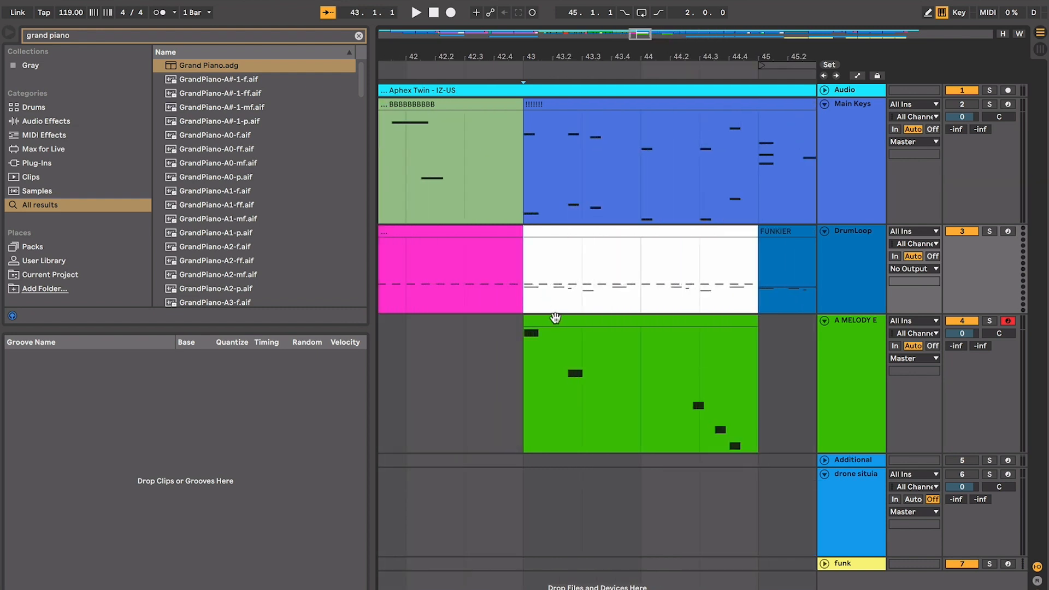
{"action": "left_click", "coordinate": [555, 318]}
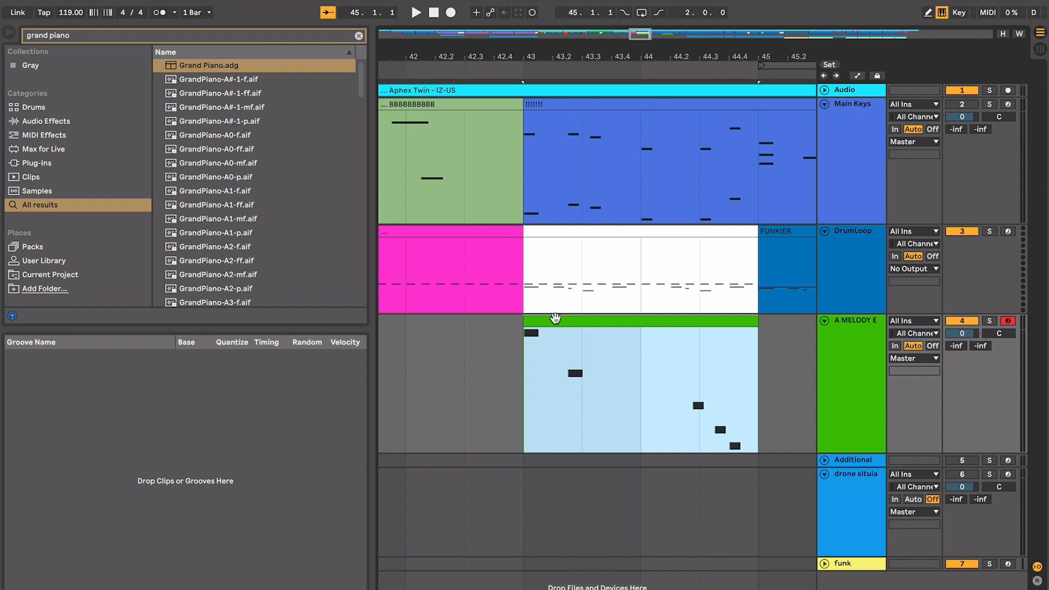
{"action": "left_click", "coordinate": [520, 257]}
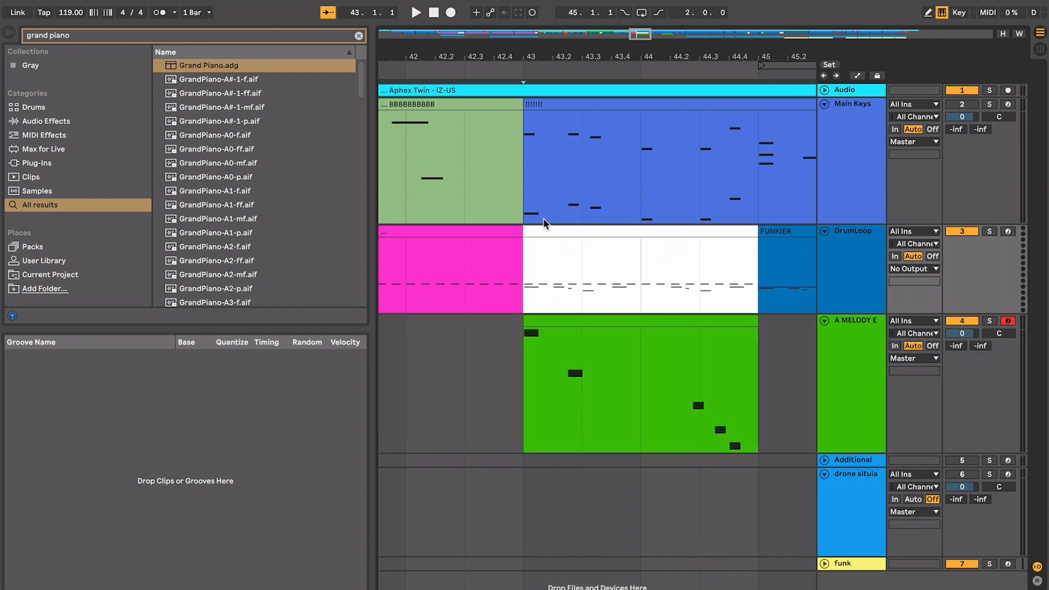
{"action": "left_click", "coordinate": [543, 235]}
{"action": "key", "text": "space"}
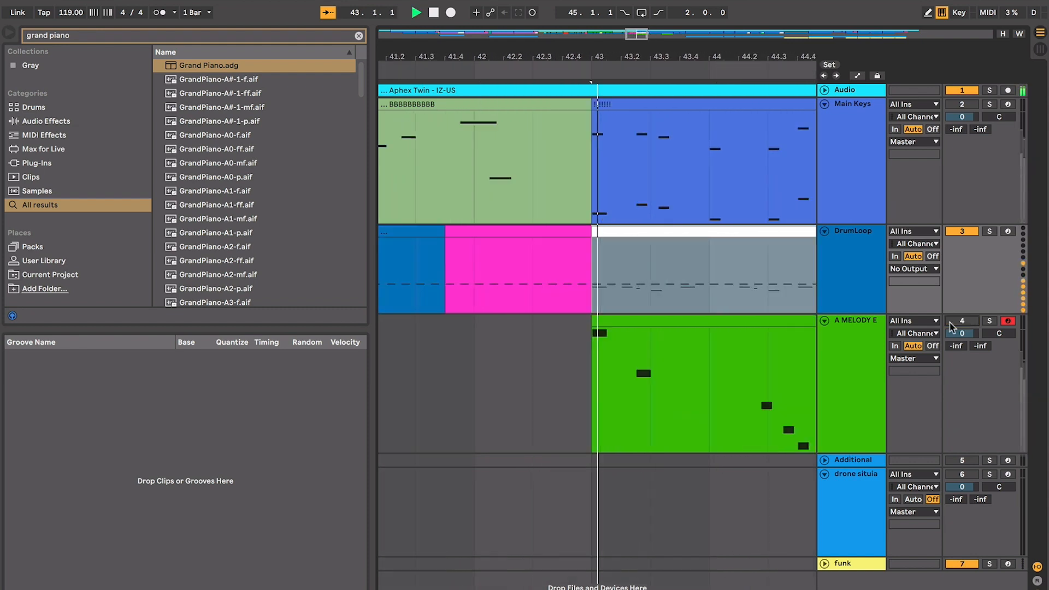
Step: Increase the DrumLoop track's height and play the drum clip across bars 43 and 44
{"action": "left_click", "coordinate": [779, 289]}
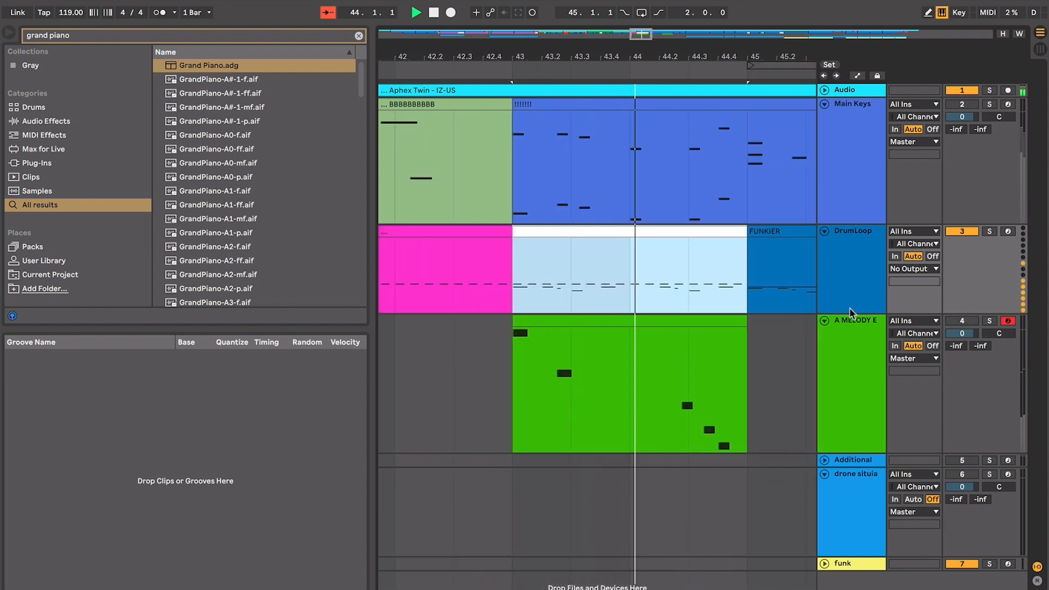
{"action": "left_click_drag", "start_coordinate": [845, 313], "coordinate": [842, 438]}
{"action": "key", "text": "space"}
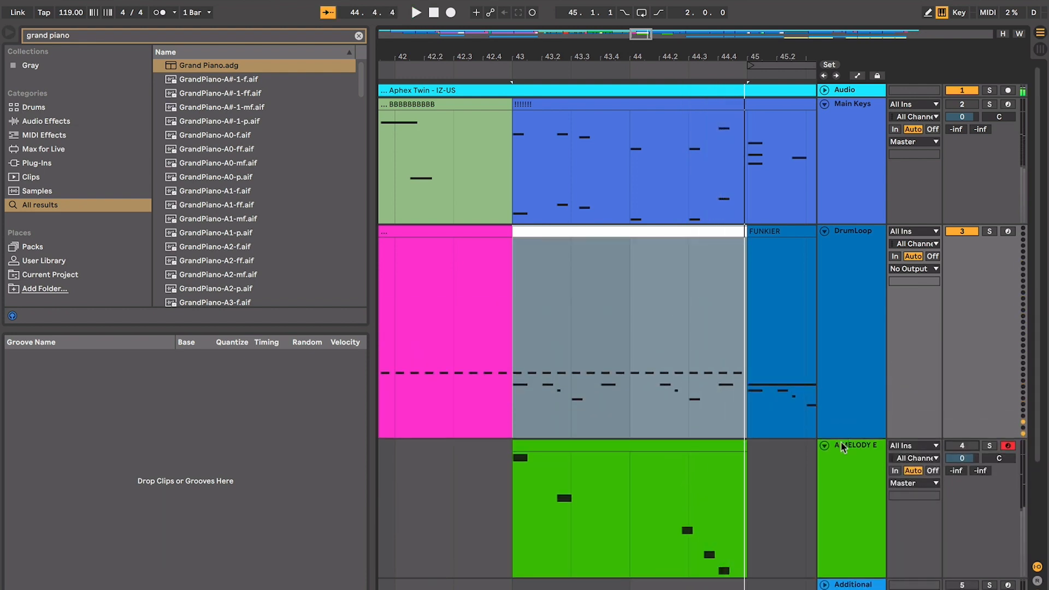
{"action": "key", "text": "space"}
{"action": "scroll", "coordinate": [670, 431], "scroll_direction": "down", "scroll_amount": 2}
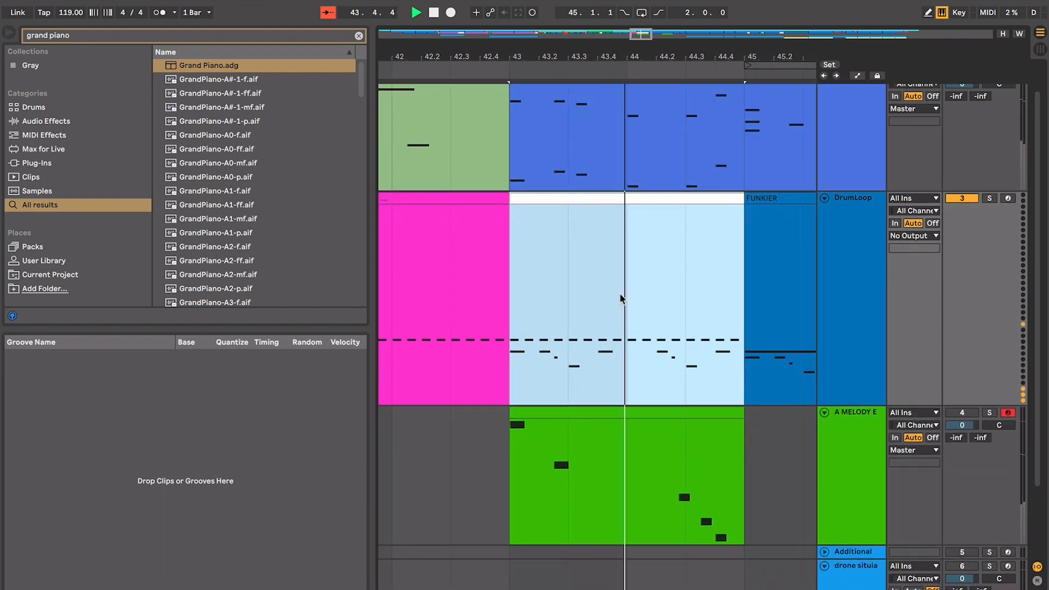
{"action": "key", "text": "space"}
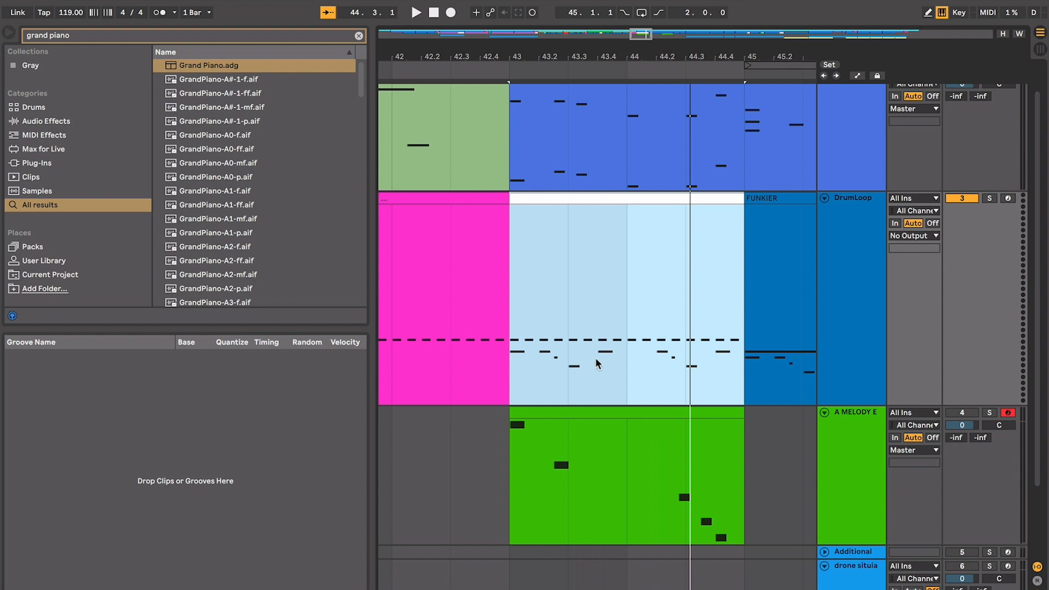
Step: Go back to the earlier drum section and play the purple clip from bar 11 to compare its pattern
{"action": "left_click", "coordinate": [525, 352]}
{"action": "key", "text": "minus"}
{"action": "key", "text": "minus"}
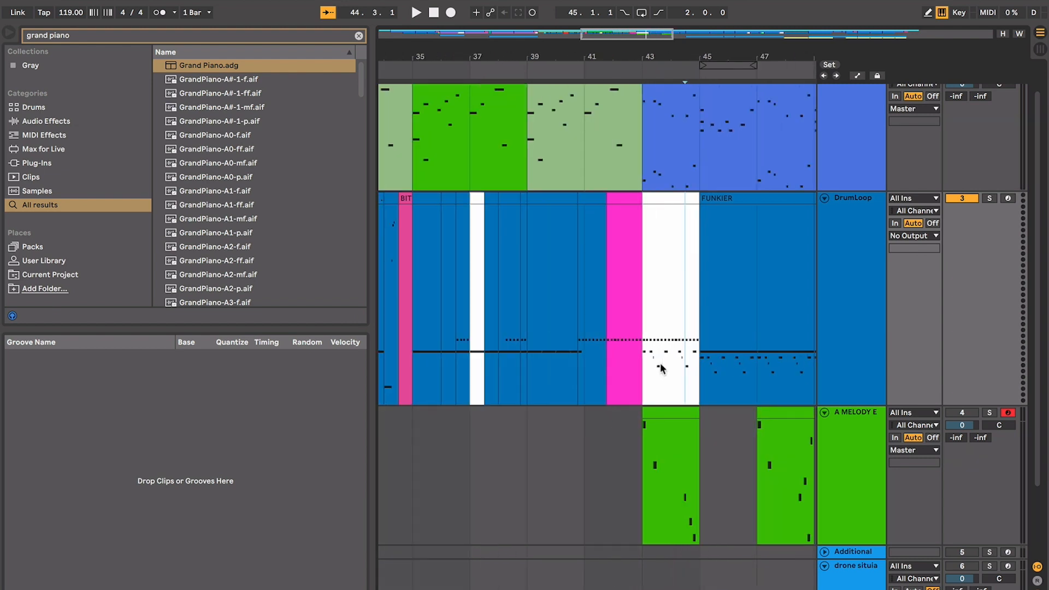
{"action": "scroll", "coordinate": [663, 368], "scroll_direction": "left", "scroll_amount": 20}
{"action": "left_click", "coordinate": [501, 351]}
{"action": "scroll", "coordinate": [502, 350], "scroll_direction": "right", "scroll_amount": 2}
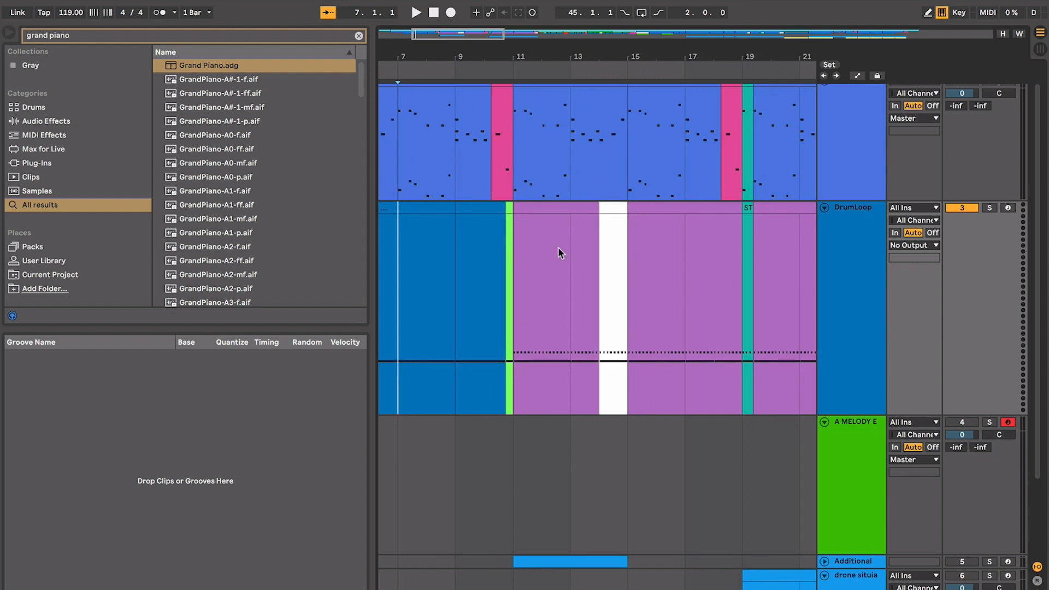
{"action": "left_click", "coordinate": [553, 207]}
{"action": "key", "text": "space"}
Step: Play the earlier drum section again from bar 15 for comparison, and stop playback
{"action": "left_click", "coordinate": [646, 256]}
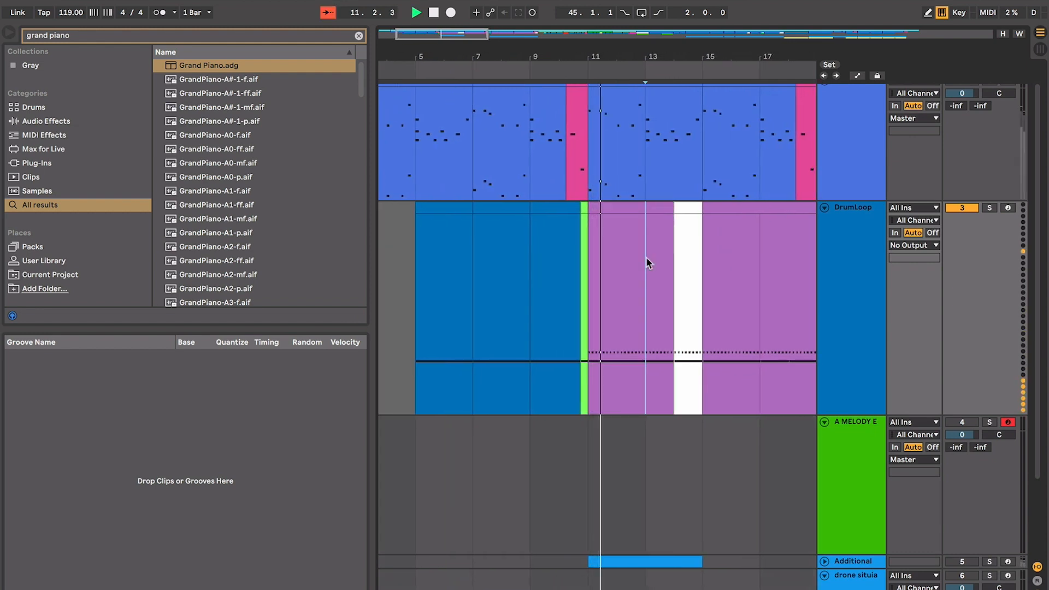
{"action": "scroll", "coordinate": [650, 257], "scroll_direction": "right", "scroll_amount": 2}
{"action": "left_click", "coordinate": [654, 256]}
{"action": "key", "text": "space"}
{"action": "key", "text": "space"}
{"action": "scroll", "coordinate": [658, 258], "scroll_direction": "right", "scroll_amount": 12}
{"action": "scroll", "coordinate": [660, 263], "scroll_direction": "right", "scroll_amount": 15}
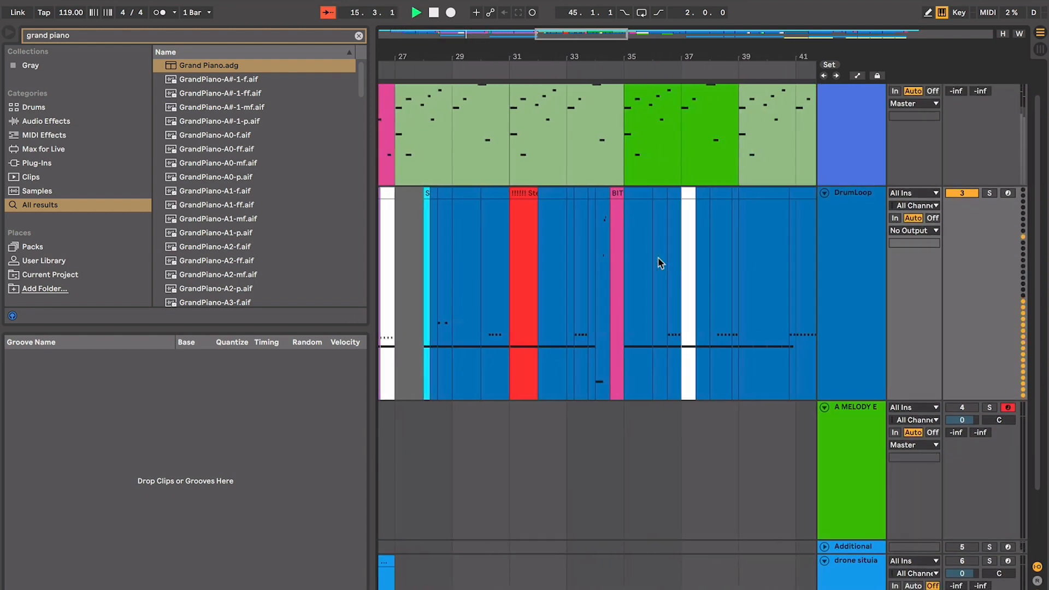
{"action": "key", "text": "space"}
Step: Select the white drum clip at bar 43 and rename it FUNKIER
{"action": "left_click", "coordinate": [588, 185]}
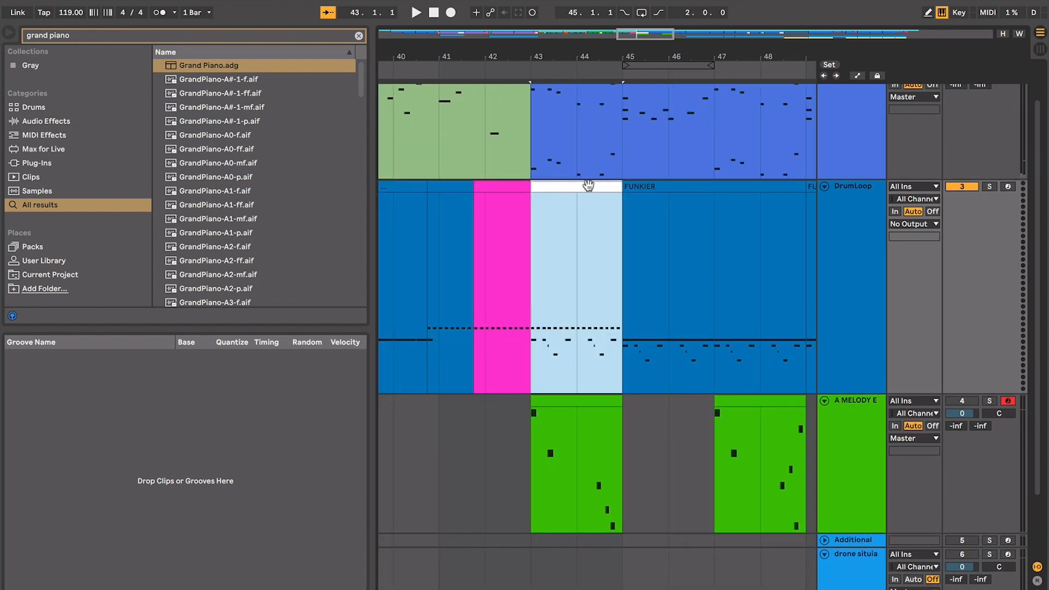
{"action": "key", "text": "z"}
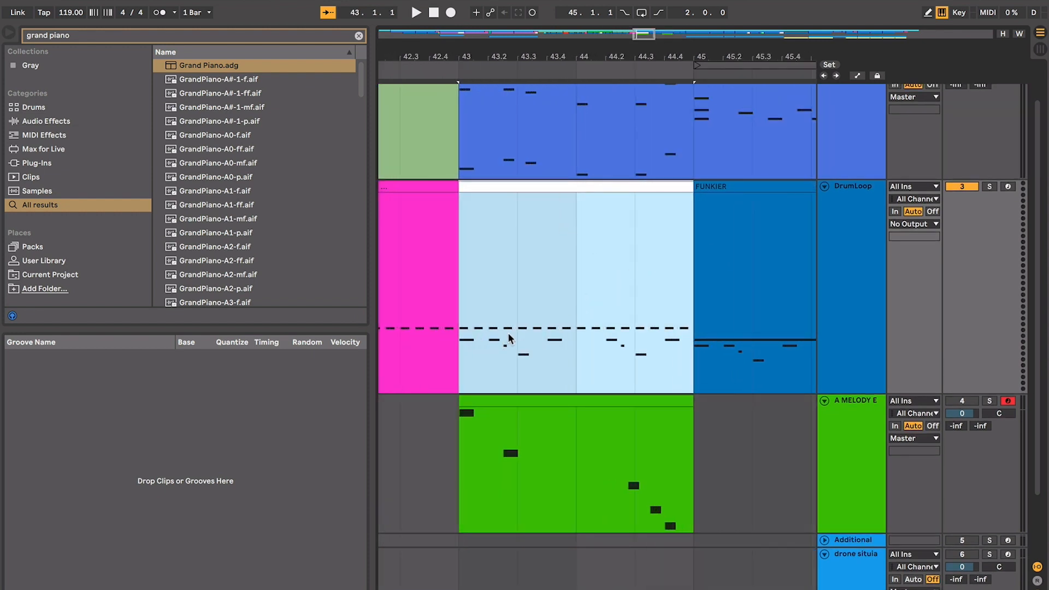
{"action": "left_click", "coordinate": [721, 187]}
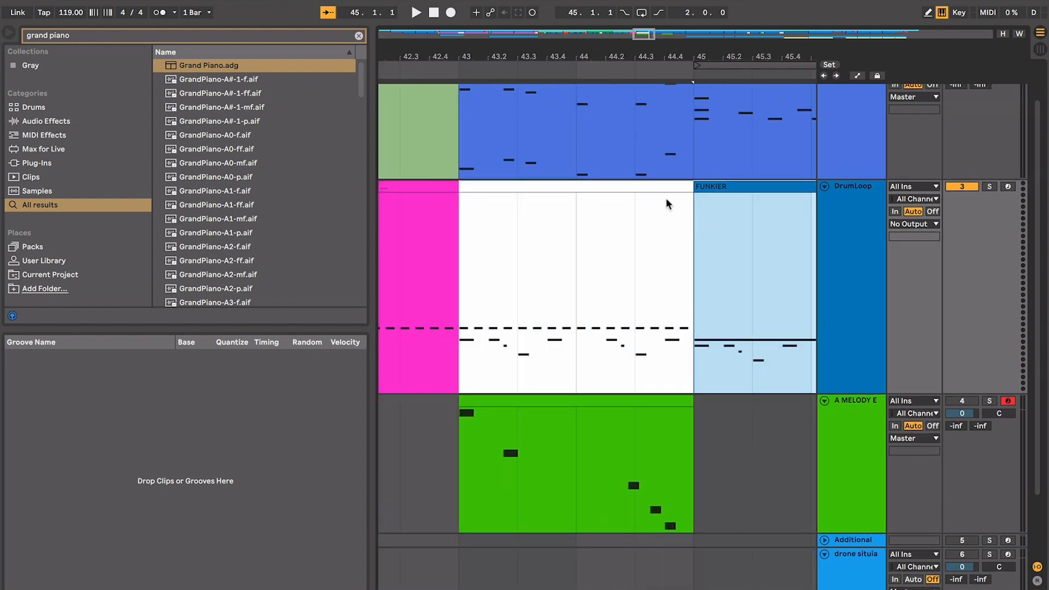
{"action": "left_click", "coordinate": [649, 191]}
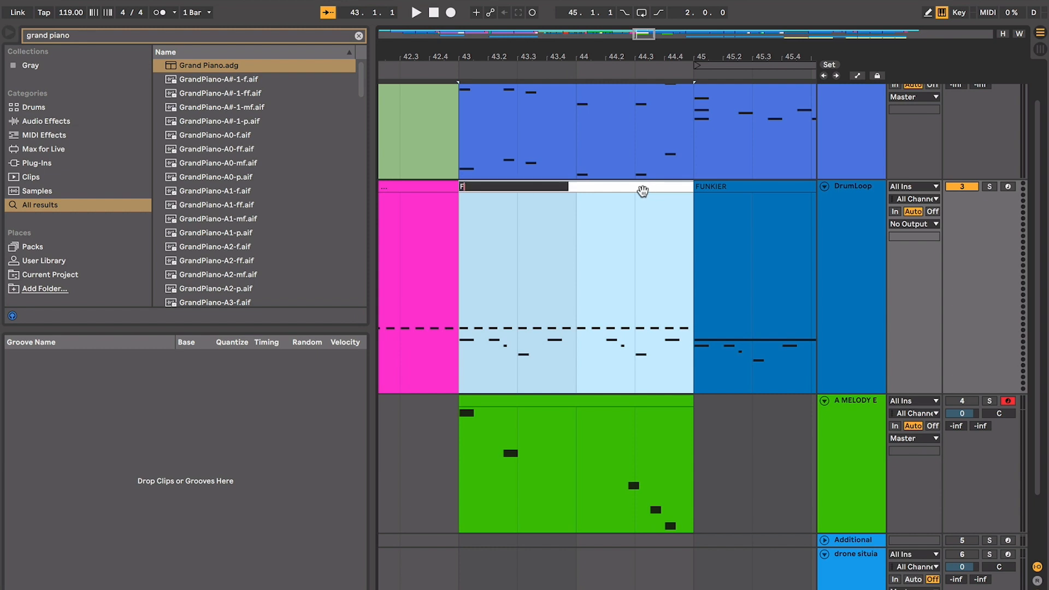
Step: Play from bar 43 into the next FUNKIER drum clip and compare both patterns, stopping at bar 47
{"action": "key", "text": "space"}
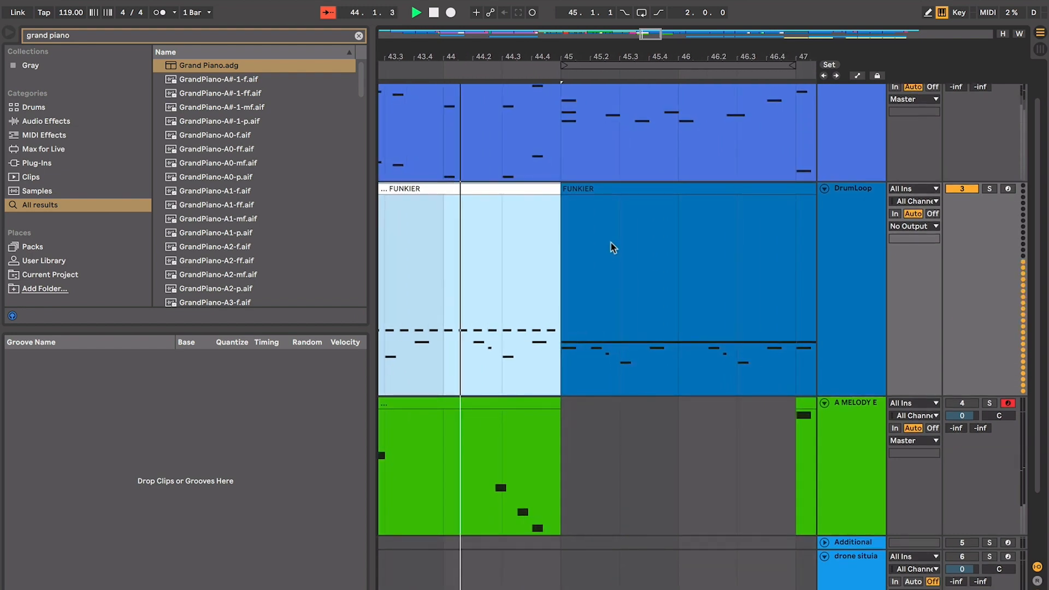
{"action": "left_click", "coordinate": [604, 197]}
{"action": "scroll", "coordinate": [637, 218], "scroll_direction": "right", "scroll_amount": 1}
{"action": "key", "text": "minus"}
{"action": "key", "text": "minus"}
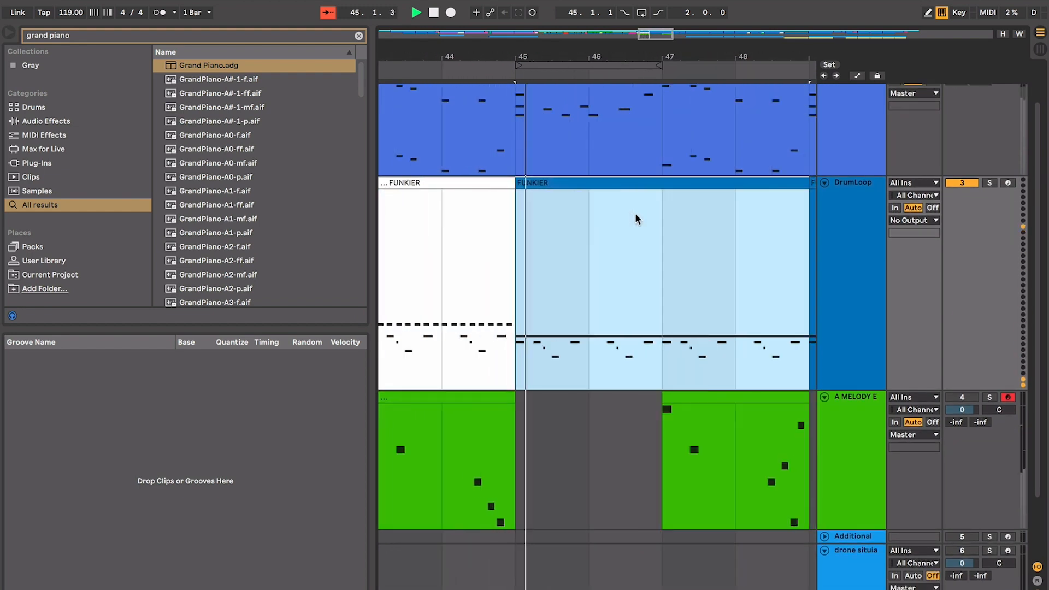
{"action": "key", "text": "plus"}
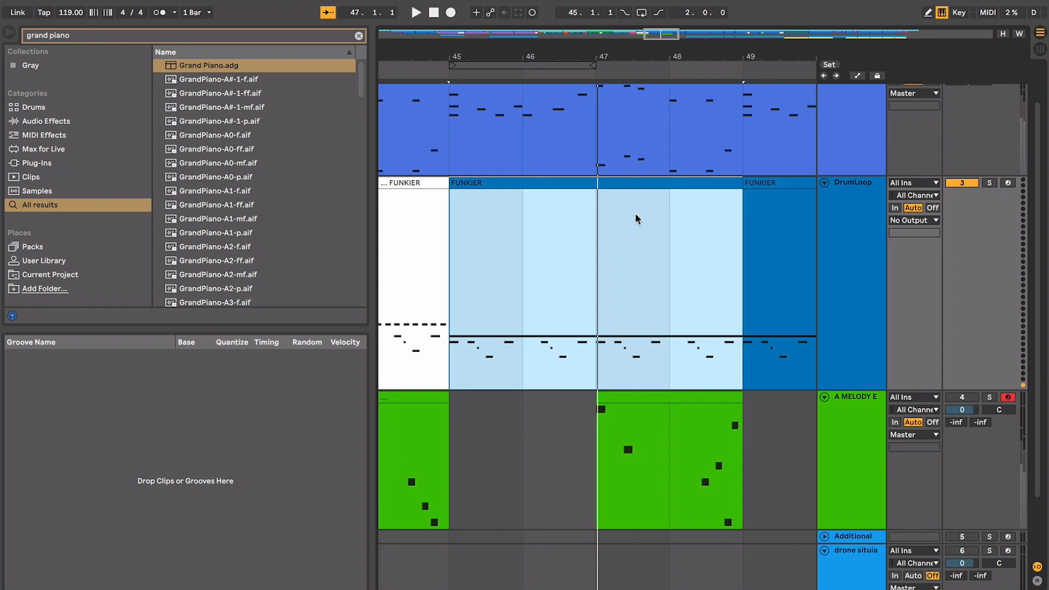
{"action": "key", "text": "minus"}
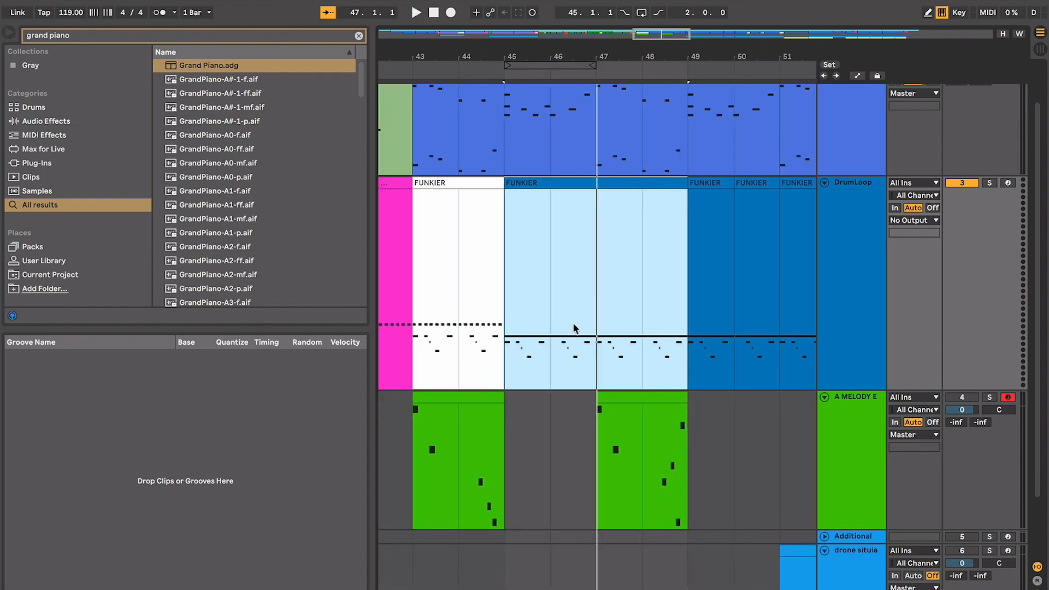
Step: Examine the FUNKIER drum clip at bar 43 up close, and start playback shortly before bar 51
{"action": "left_click", "coordinate": [547, 349]}
{"action": "left_click", "coordinate": [489, 344]}
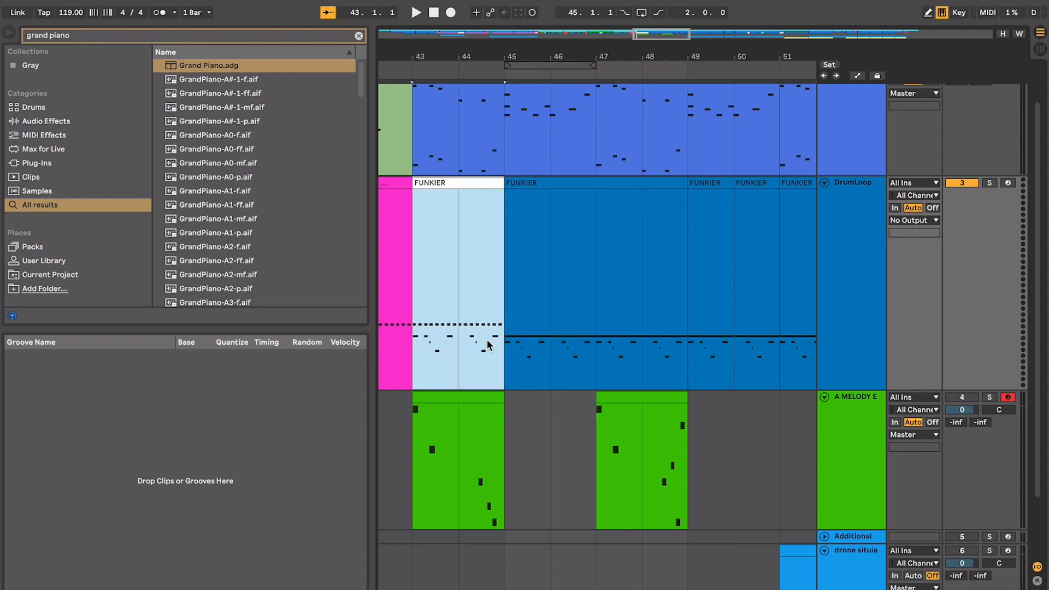
{"action": "key", "text": "z"}
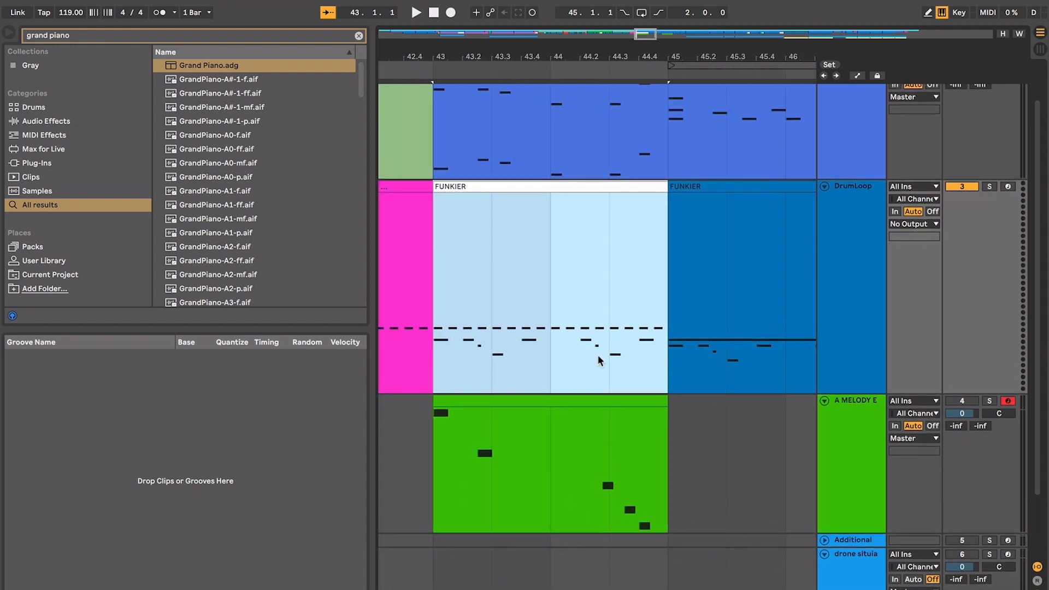
{"action": "key", "text": "space"}
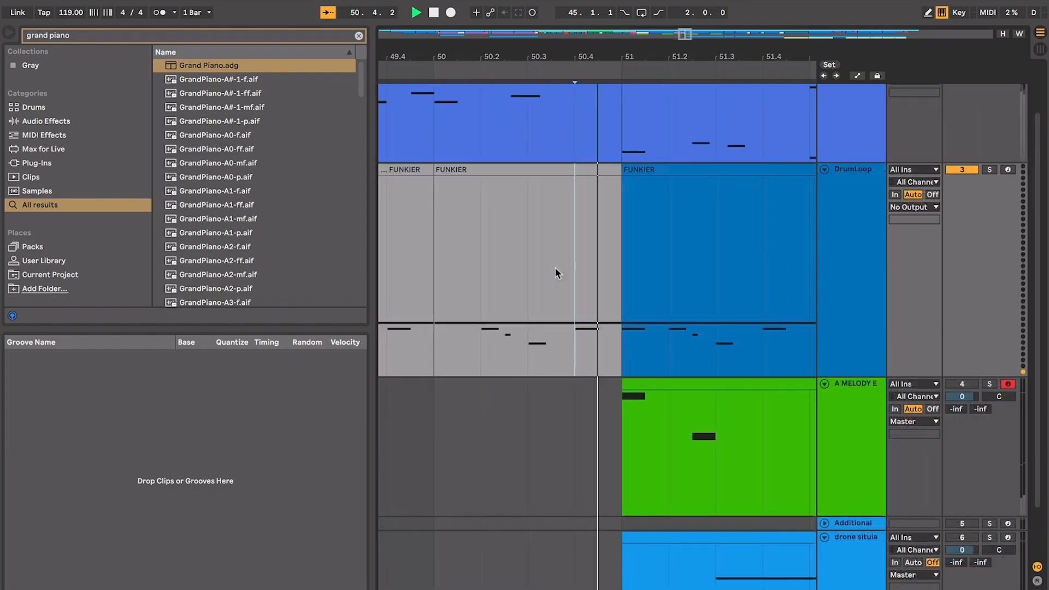
Step: Play on through bars 51 to 58 while viewing the drum, melody and drone clips together
{"action": "key", "text": "x"}
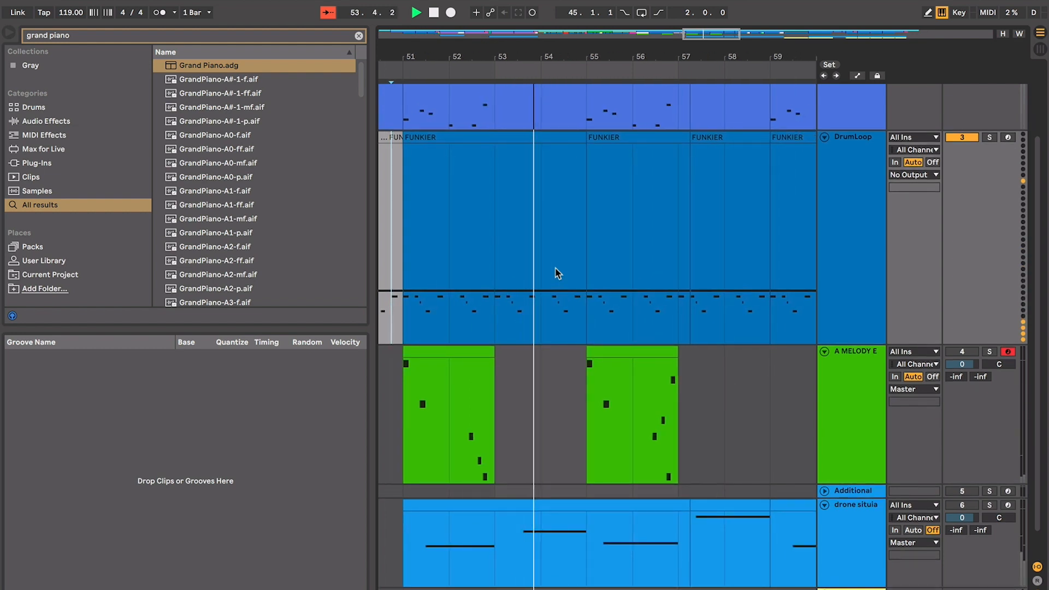
{"action": "scroll", "coordinate": [555, 273], "scroll_direction": "down", "scroll_amount": 1}
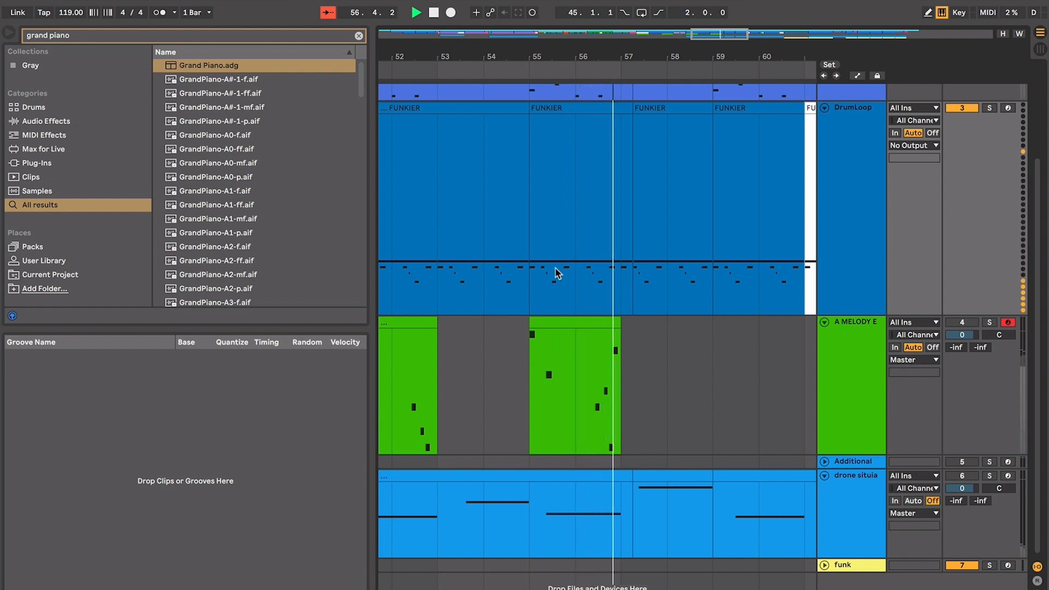
{"action": "scroll", "coordinate": [556, 273], "scroll_direction": "down", "scroll_amount": 5}
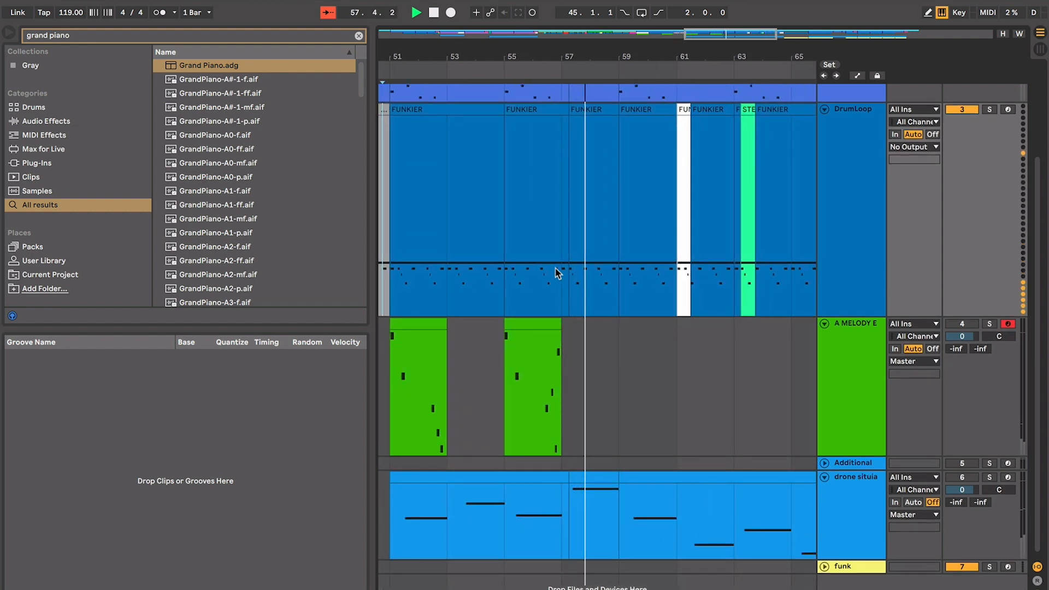
{"action": "scroll", "coordinate": [556, 273], "scroll_direction": "up", "scroll_amount": 3}
{"action": "scroll", "coordinate": [556, 274], "scroll_direction": "down", "scroll_amount": 2}
{"action": "scroll", "coordinate": [556, 273], "scroll_direction": "down", "scroll_amount": 2}
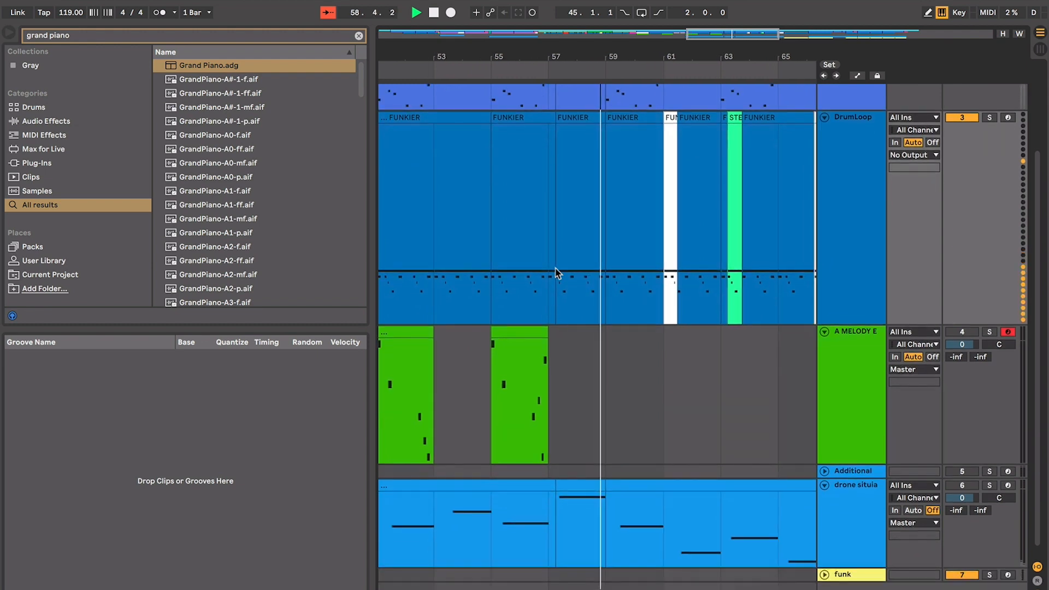
{"action": "scroll", "coordinate": [556, 272], "scroll_direction": "right", "scroll_amount": 2}
{"action": "scroll", "coordinate": [557, 272], "scroll_direction": "down", "scroll_amount": 1}
Step: Duplicate the melody track's bar 51 to 59 span so both melody clips repeat from bar 59
{"action": "left_click", "coordinate": [557, 329]}
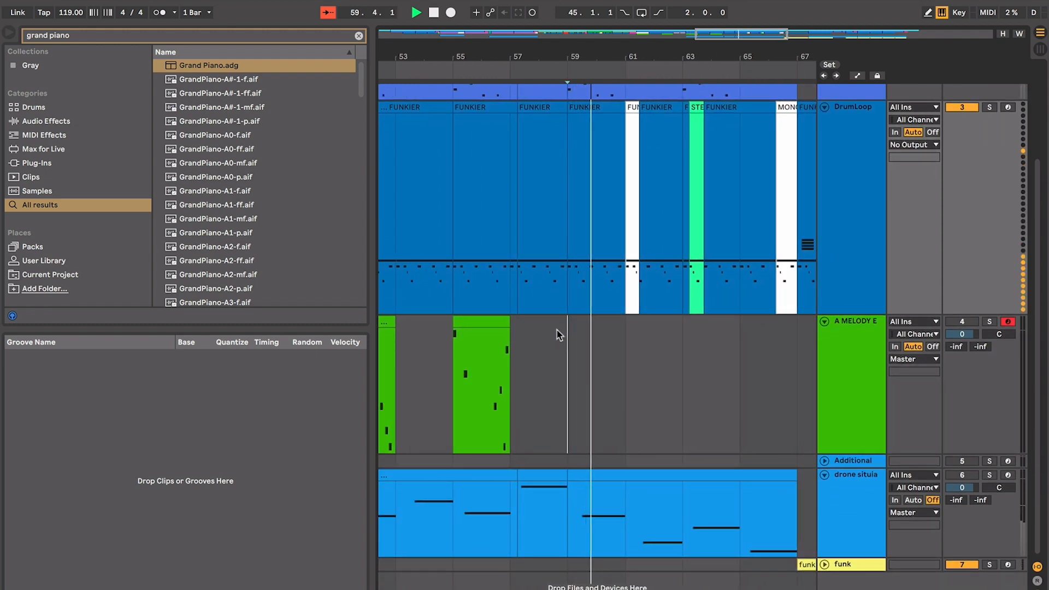
{"action": "scroll", "coordinate": [553, 331], "scroll_direction": "left", "scroll_amount": 3}
{"action": "left_click", "coordinate": [438, 327], "text": "shift"}
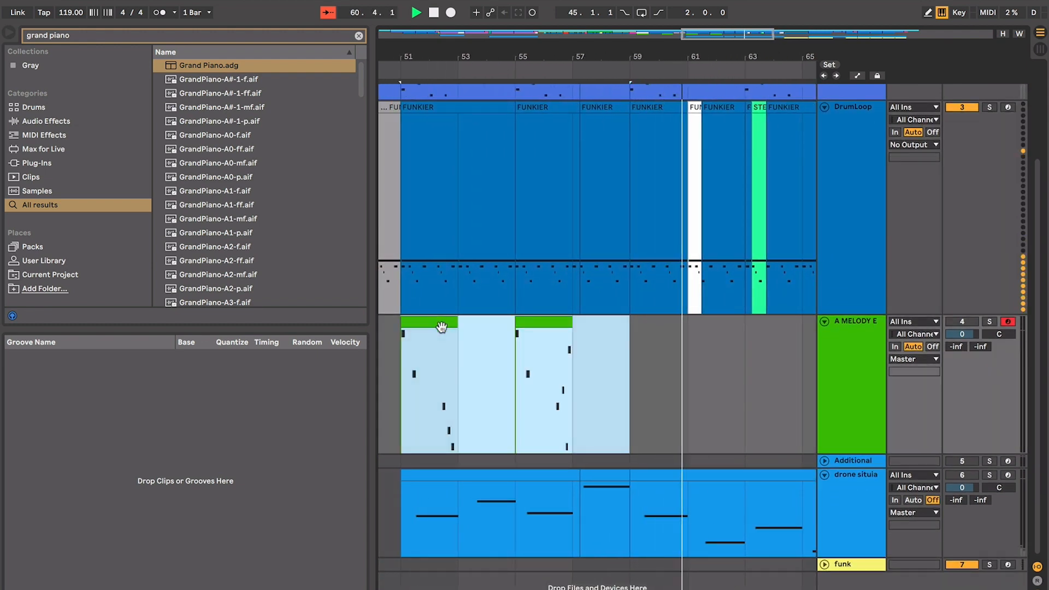
{"action": "key", "text": "ctrl+d"}
Step: View the duplicated melody clip at bar 63 up close and play on into bar 65
{"action": "left_click", "coordinate": [569, 370]}
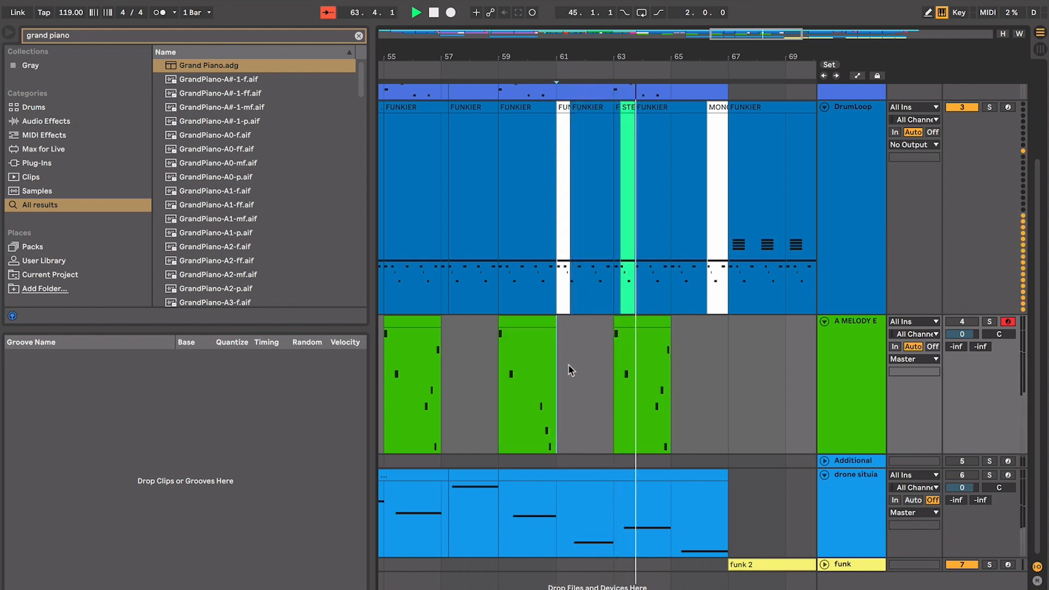
{"action": "key", "text": "plus"}
{"action": "key", "text": "plus"}
{"action": "key", "text": "space"}
{"action": "key", "text": "space"}
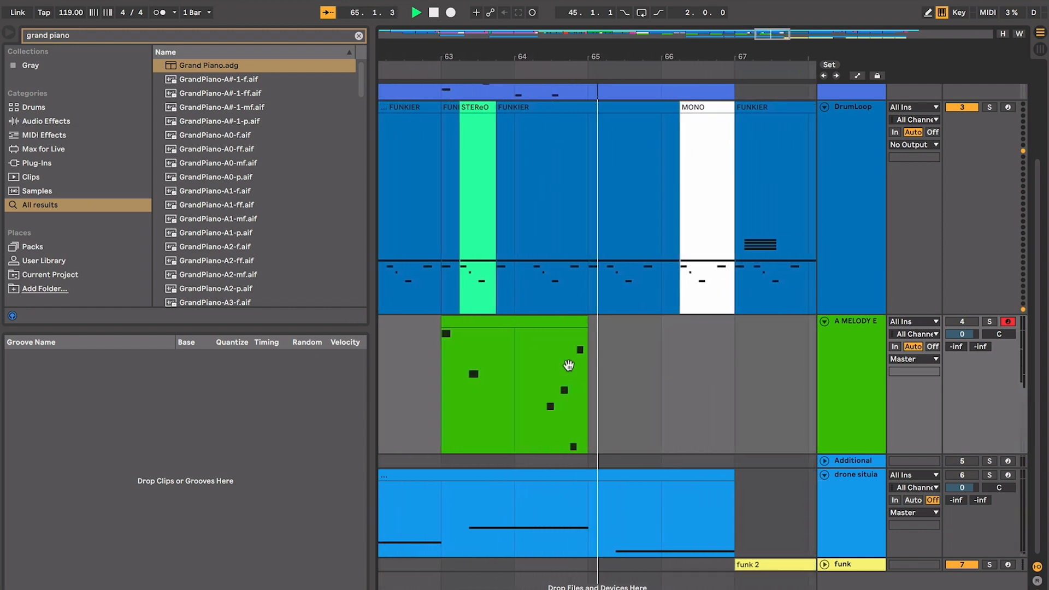
Step: Hide the browser, unfold the funk track, and play into its first clip, stopping at bar 68
{"action": "key", "text": "super+alt+b"}
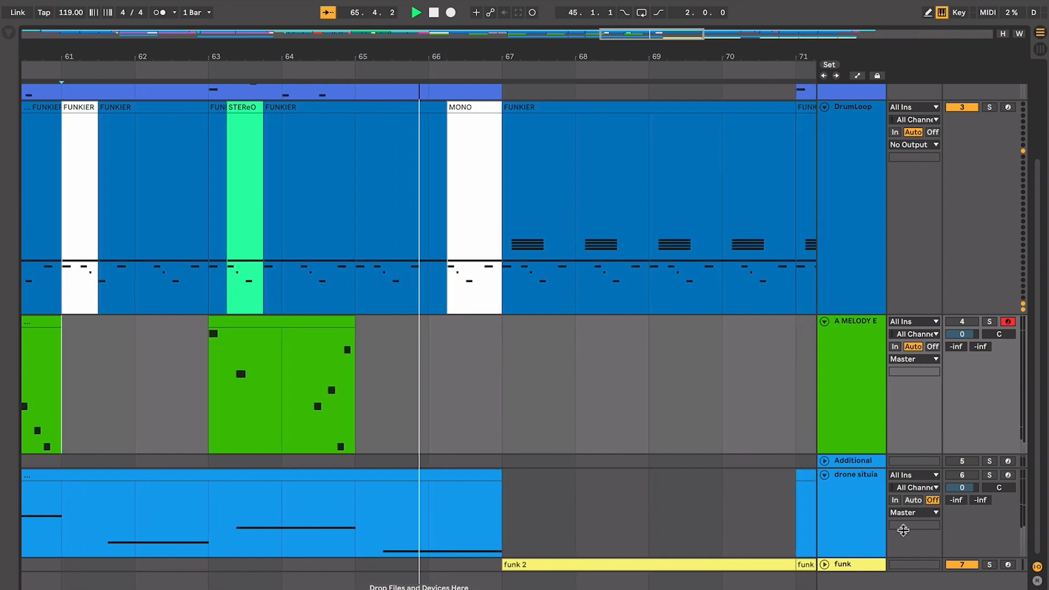
{"action": "left_click", "coordinate": [825, 565]}
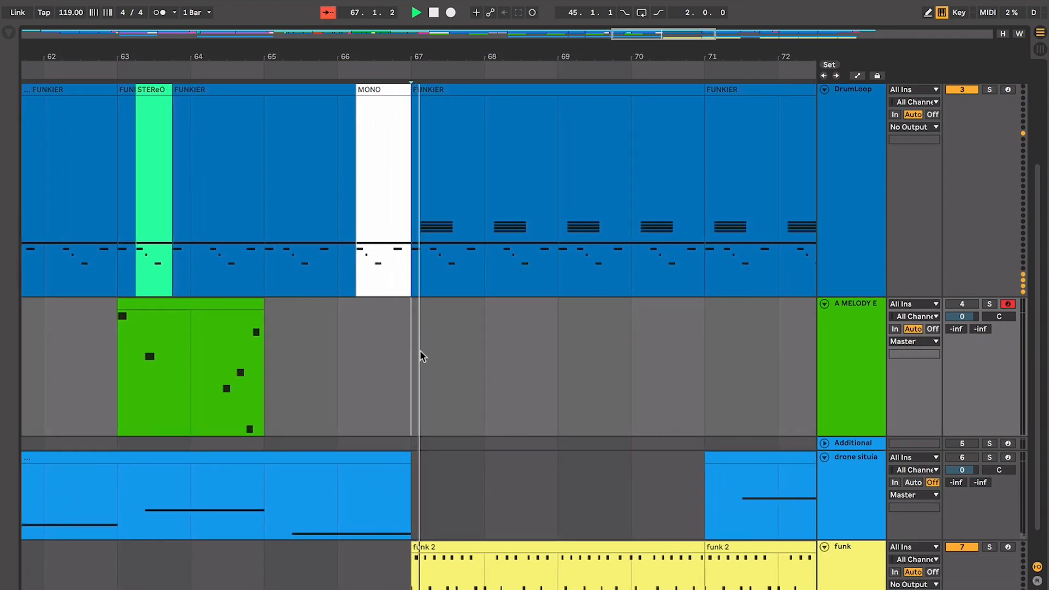
{"action": "scroll", "coordinate": [421, 355], "scroll_direction": "down", "scroll_amount": 3}
{"action": "key", "text": "space"}
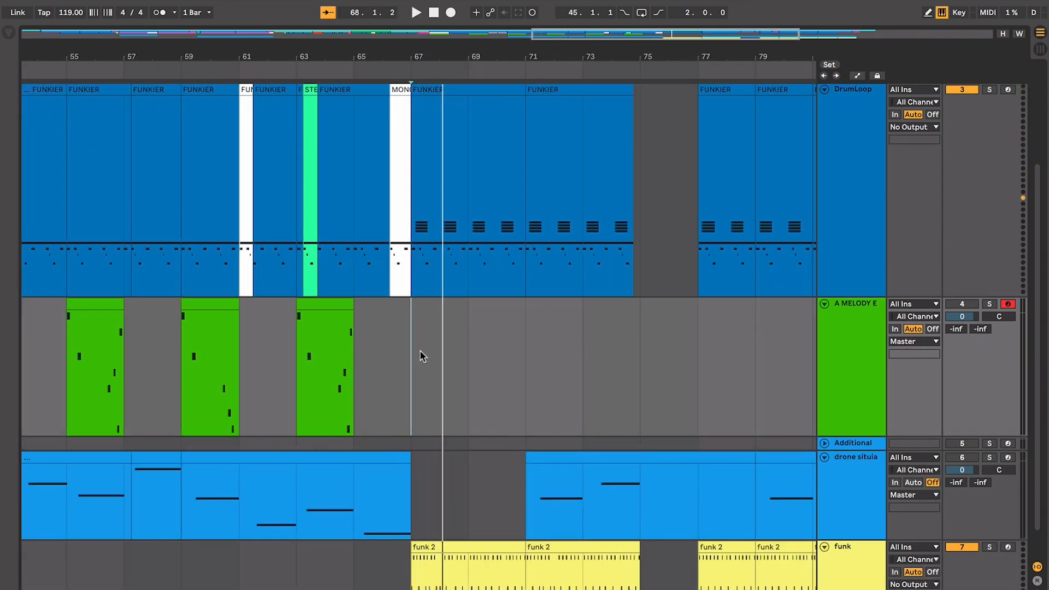
Step: Review the arrangement from the beginning, checking the Main Keys start at bar 3 and the drum sections at bars 9 to 17
{"action": "scroll", "coordinate": [421, 352], "scroll_direction": "down", "scroll_amount": 5}
{"action": "scroll", "coordinate": [419, 350], "scroll_direction": "left", "scroll_amount": 2}
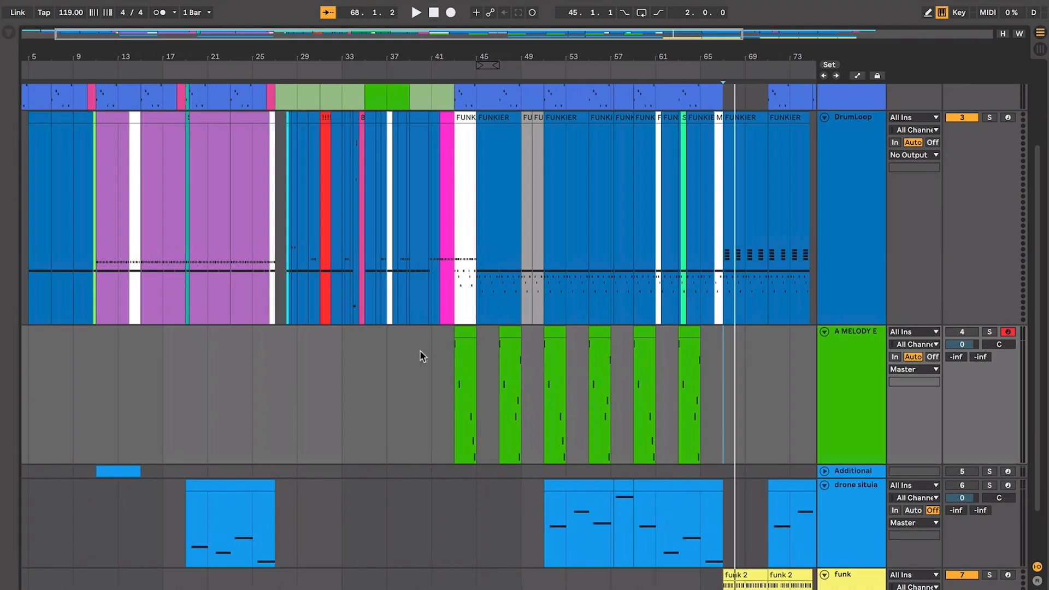
{"action": "scroll", "coordinate": [420, 350], "scroll_direction": "up", "scroll_amount": 2}
{"action": "left_click", "coordinate": [461, 383]}
{"action": "left_click", "coordinate": [34, 143]}
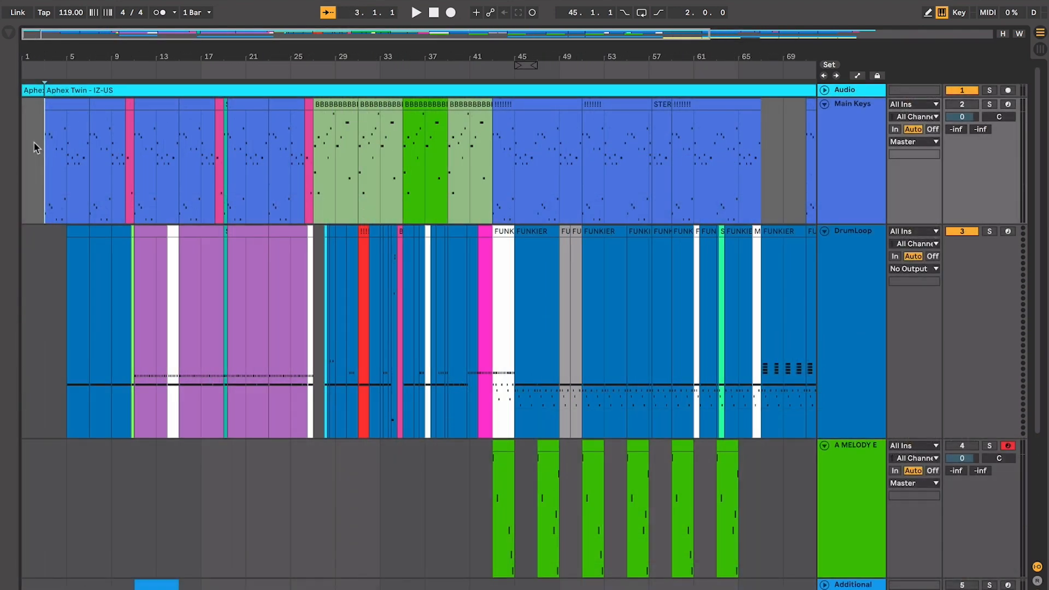
{"action": "scroll", "coordinate": [32, 164], "scroll_direction": "down", "scroll_amount": 1}
{"action": "left_click", "coordinate": [108, 213]}
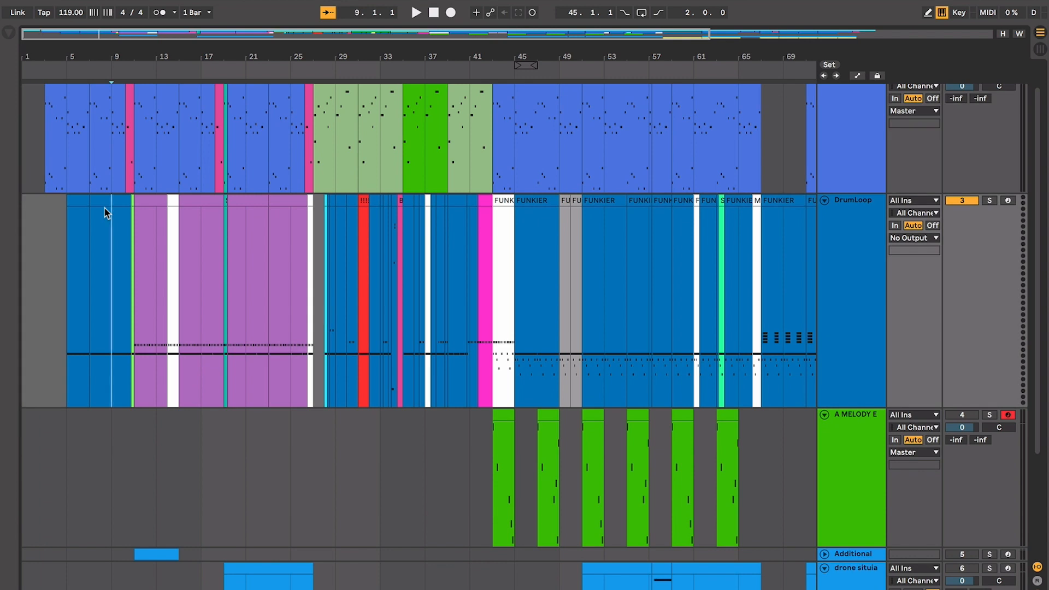
{"action": "scroll", "coordinate": [104, 206], "scroll_direction": "up", "scroll_amount": 1}
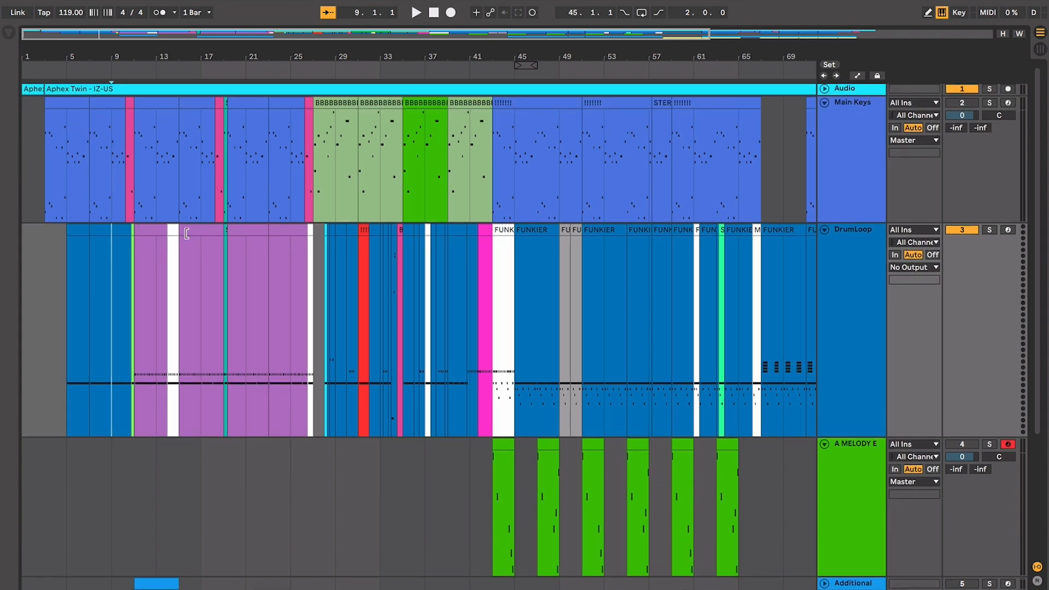
{"action": "left_click", "coordinate": [148, 226]}
{"action": "left_click", "coordinate": [199, 236]}
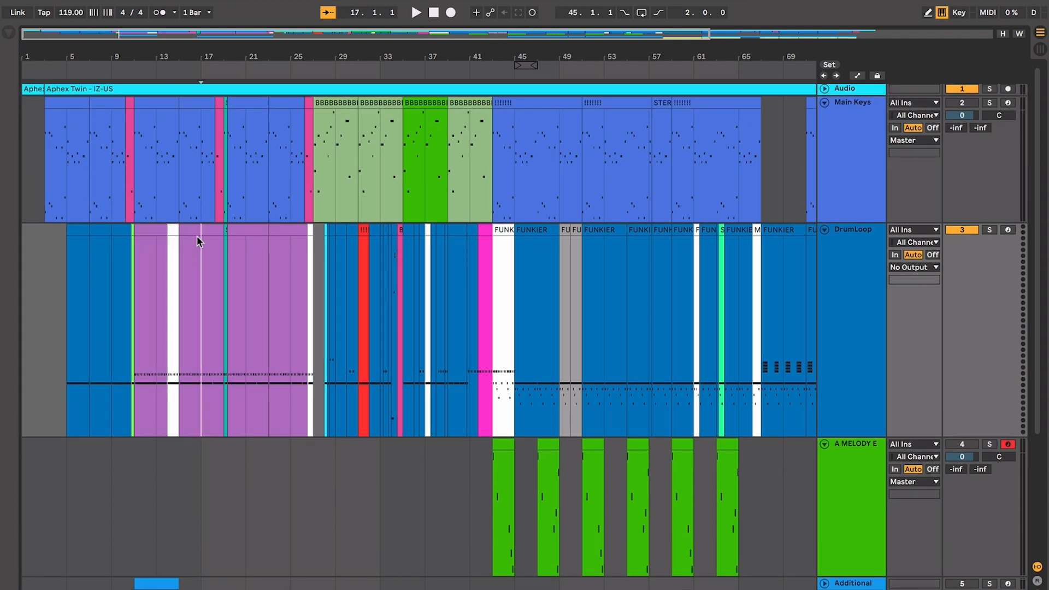
Step: Select the drum clip at bar 15 and the Additional clip at bar 11, and unfold the Additional track
{"action": "left_click", "coordinate": [198, 228]}
{"action": "scroll", "coordinate": [233, 294], "scroll_direction": "down", "scroll_amount": 2}
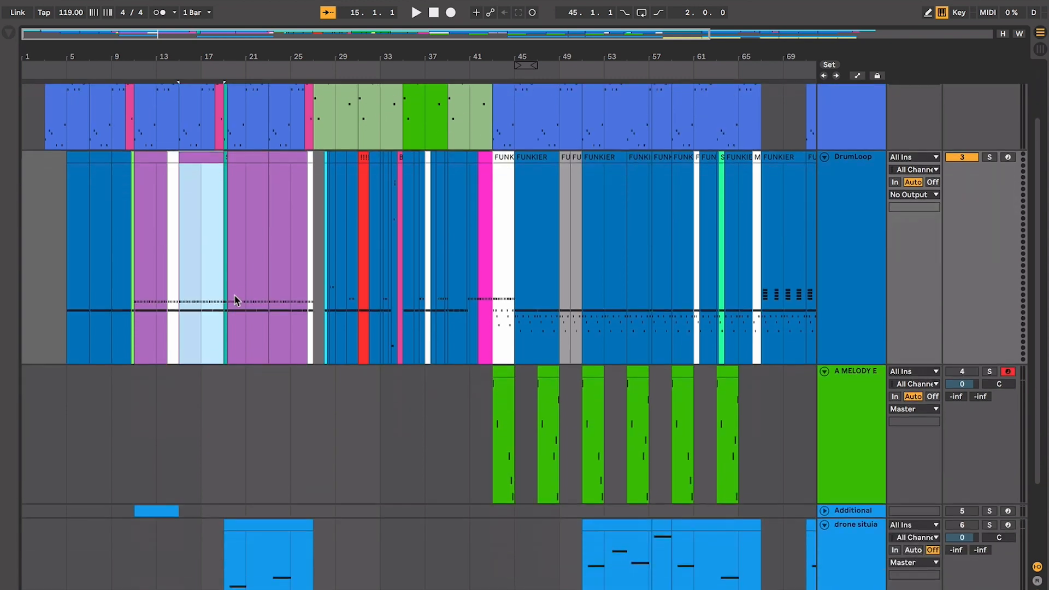
{"action": "left_click", "coordinate": [192, 509]}
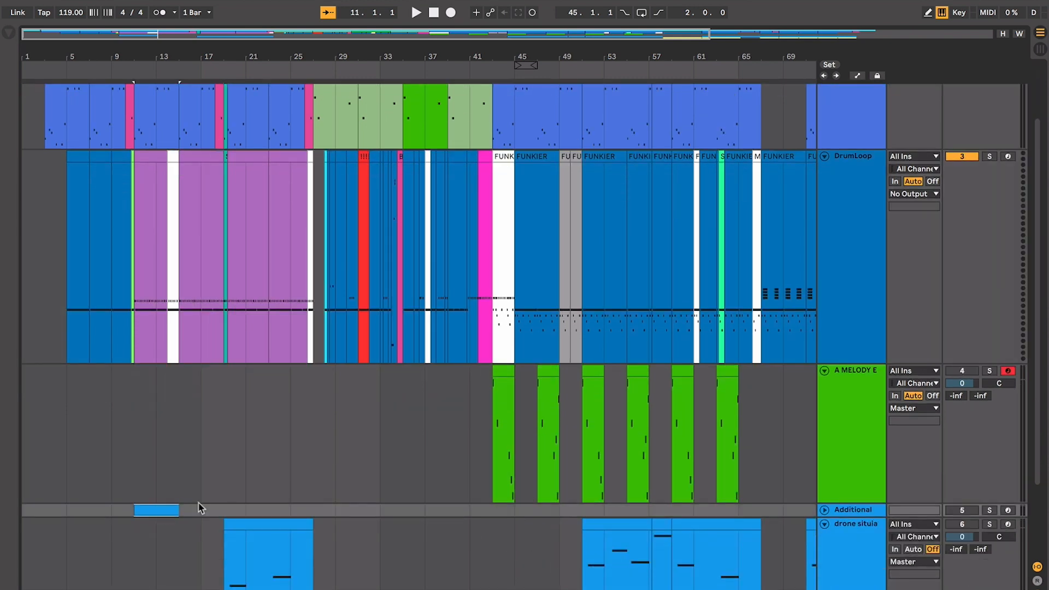
{"action": "left_click", "coordinate": [829, 509]}
{"action": "left_click", "coordinate": [824, 510]}
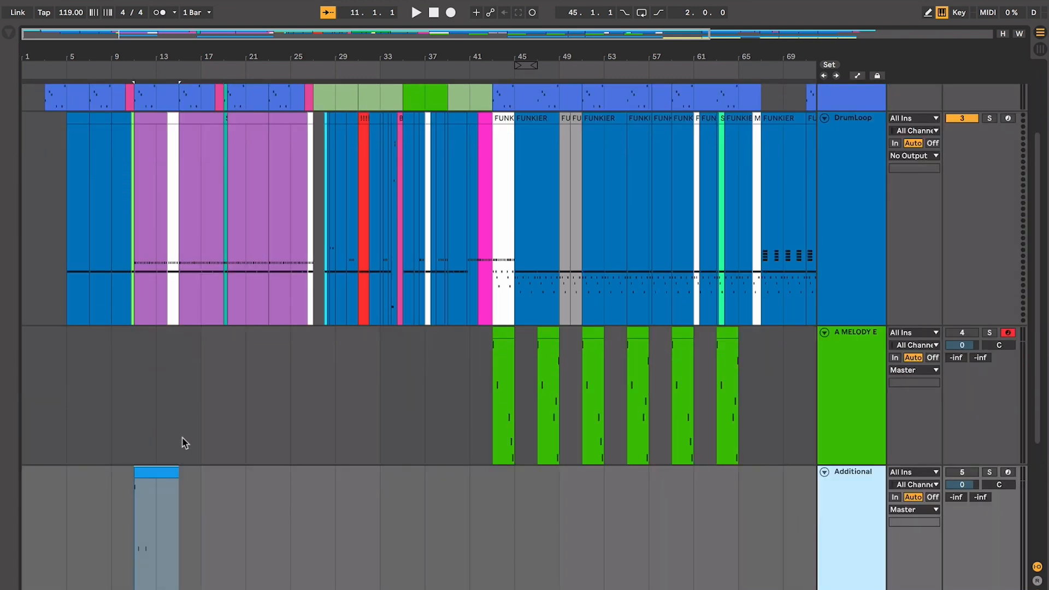
Step: Check the drone track's first clip at bar 19 against the drum and key layers above it
{"action": "scroll", "coordinate": [183, 441], "scroll_direction": "down", "scroll_amount": 5}
{"action": "scroll", "coordinate": [494, 471], "scroll_direction": "right", "scroll_amount": 2}
{"action": "left_click", "coordinate": [213, 421]}
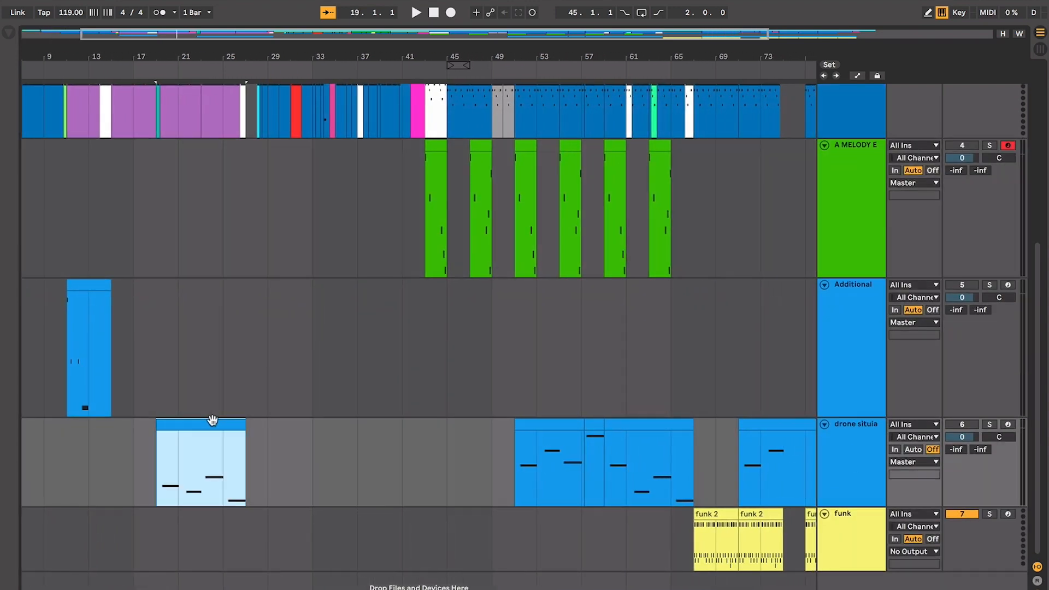
{"action": "scroll", "coordinate": [212, 421], "scroll_direction": "up", "scroll_amount": 6}
{"action": "scroll", "coordinate": [212, 418], "scroll_direction": "left", "scroll_amount": 2}
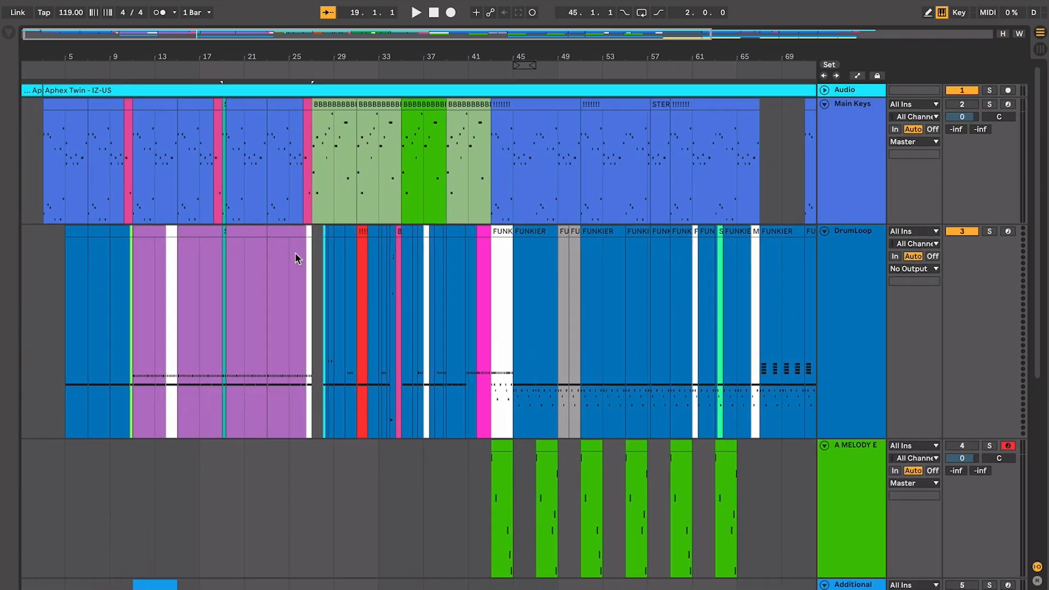
Step: Examine the start of the B section, comparing the Main Keys clip at bar 27 with the drum re-entry at bar 28
{"action": "left_click", "coordinate": [310, 165]}
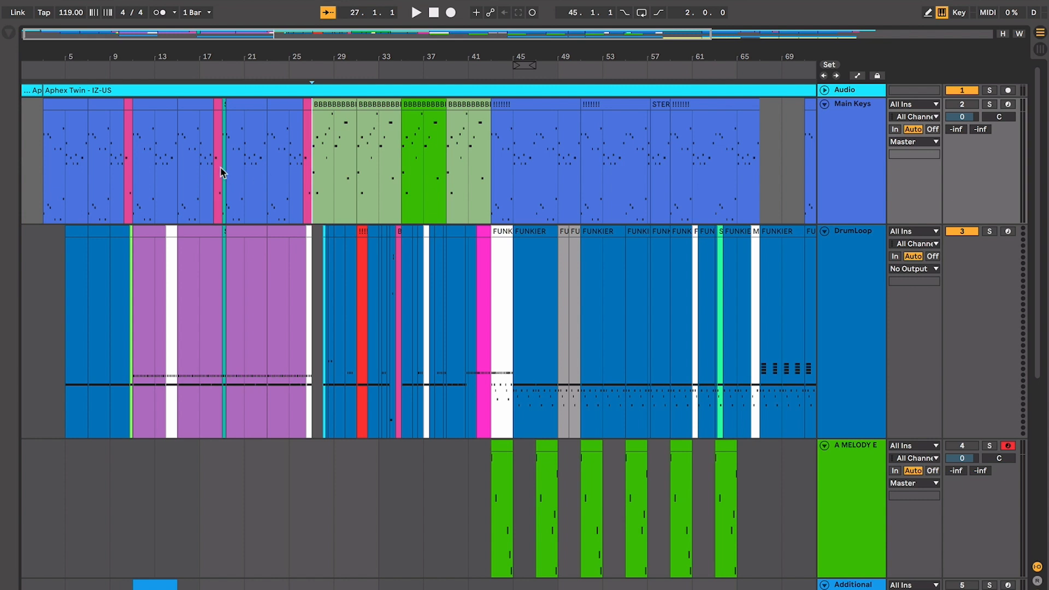
{"action": "left_click", "coordinate": [324, 116]}
{"action": "scroll", "coordinate": [325, 112], "scroll_direction": "up", "scroll_amount": 5}
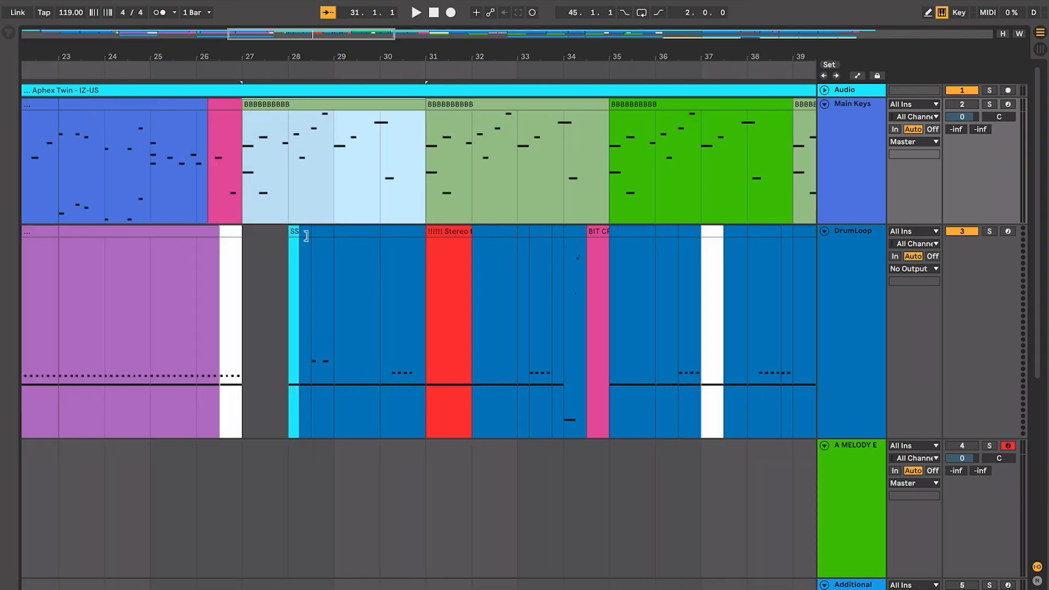
{"action": "left_click", "coordinate": [304, 238]}
{"action": "left_click", "coordinate": [347, 237]}
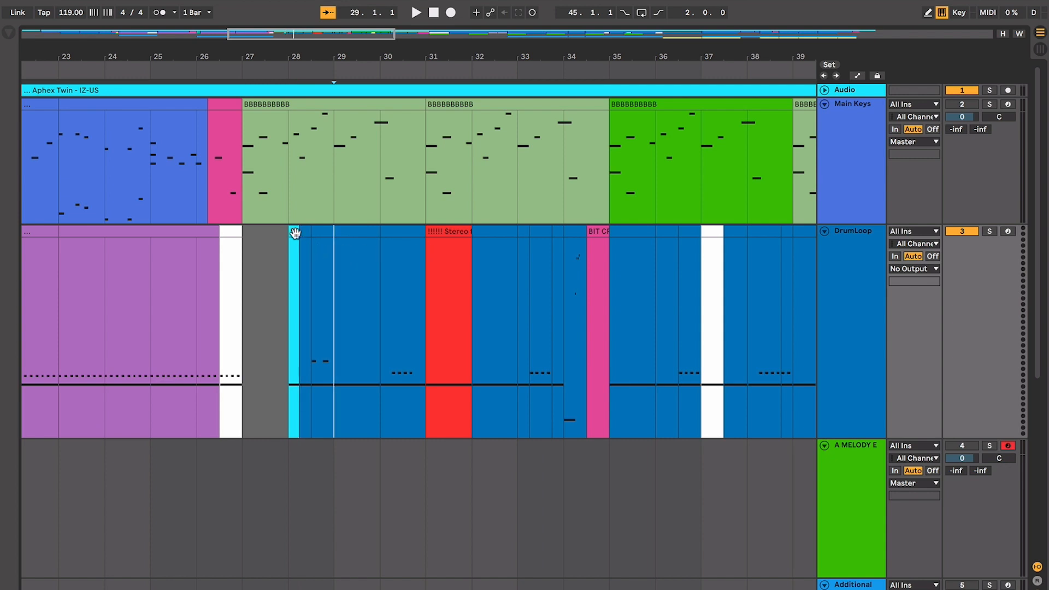
{"action": "left_click", "coordinate": [338, 105]}
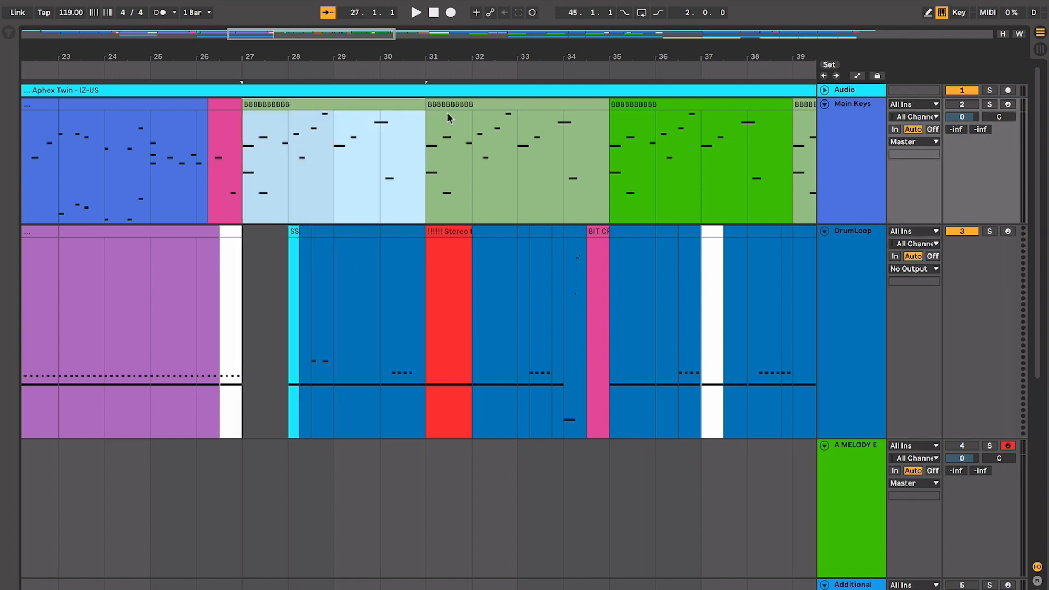
Step: Compare the red Stereo drum clip at bar 31 with the drum re-entry at bar 28
{"action": "left_click", "coordinate": [437, 275]}
{"action": "key", "text": "minus"}
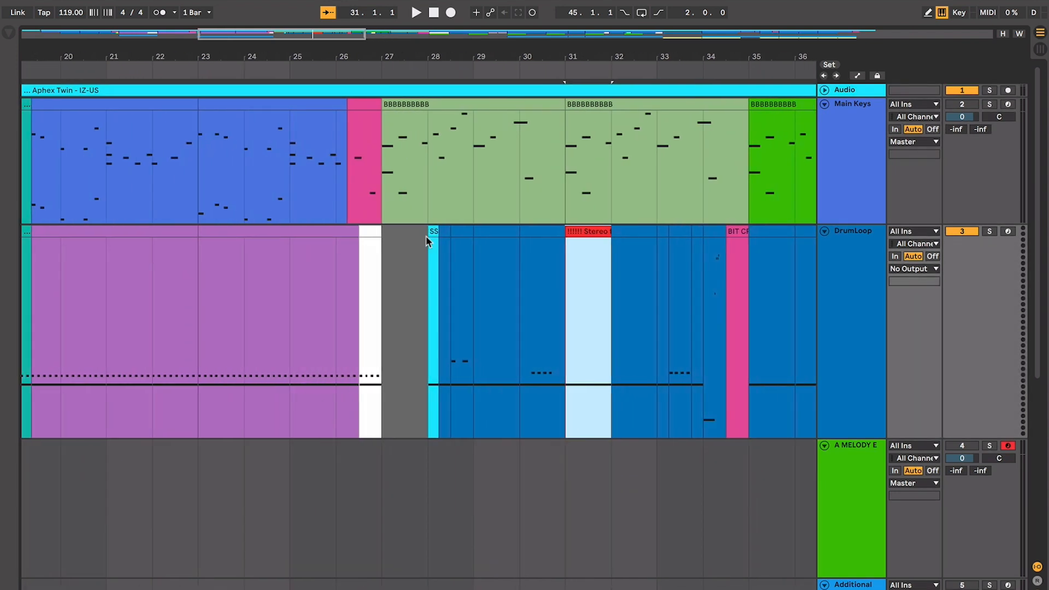
{"action": "scroll", "coordinate": [460, 251], "scroll_direction": "right", "scroll_amount": 3}
{"action": "left_click", "coordinate": [405, 240]}
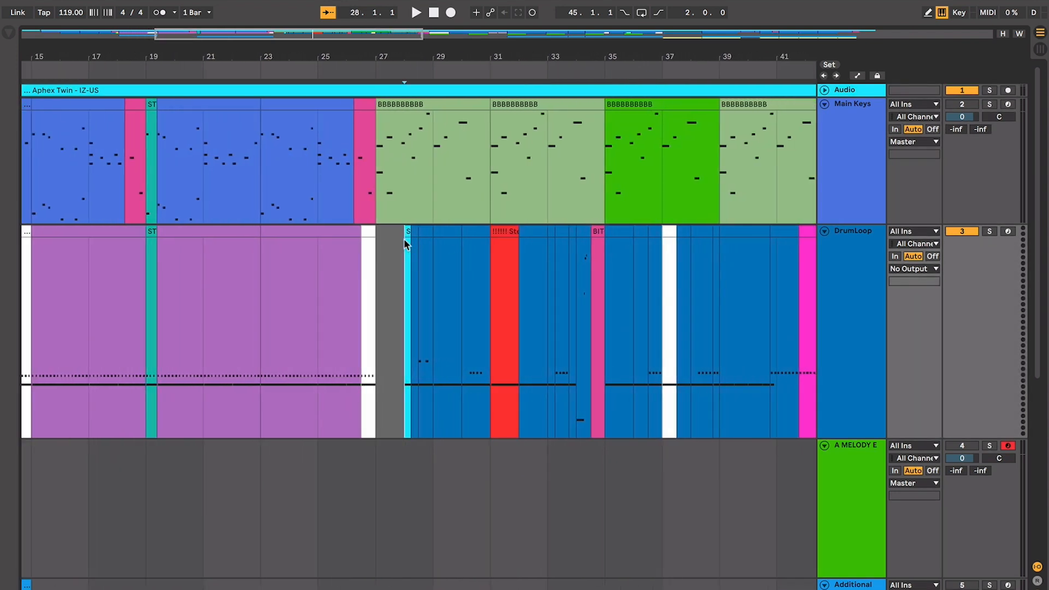
{"action": "left_click", "coordinate": [496, 233]}
{"action": "scroll", "coordinate": [496, 234], "scroll_direction": "right", "scroll_amount": 4}
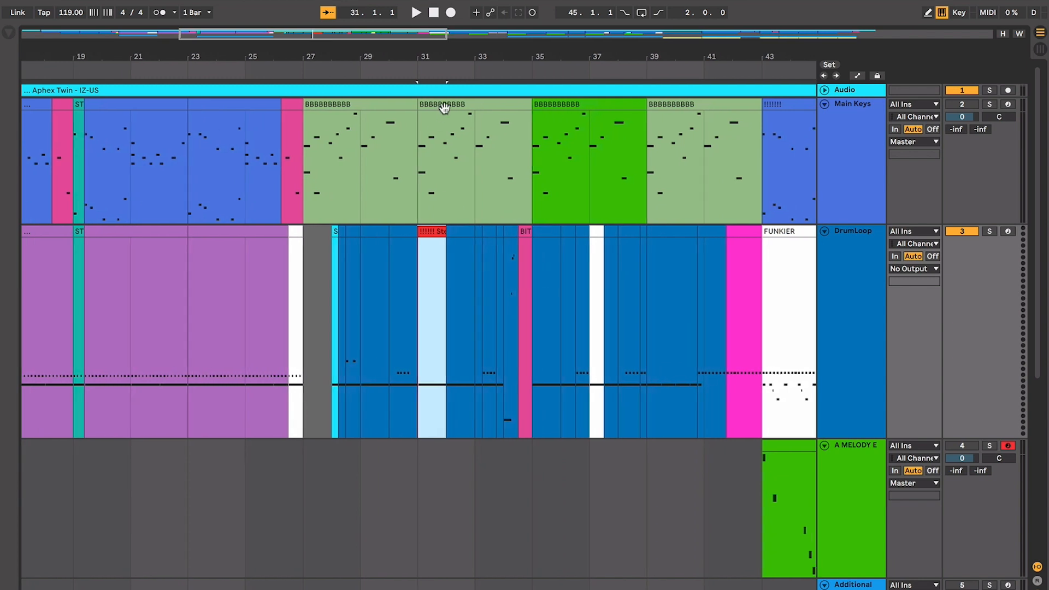
Step: Compare the first B-section Main Keys clip at bar 27 with the red Stereo drum clip at bar 31
{"action": "left_click", "coordinate": [399, 109]}
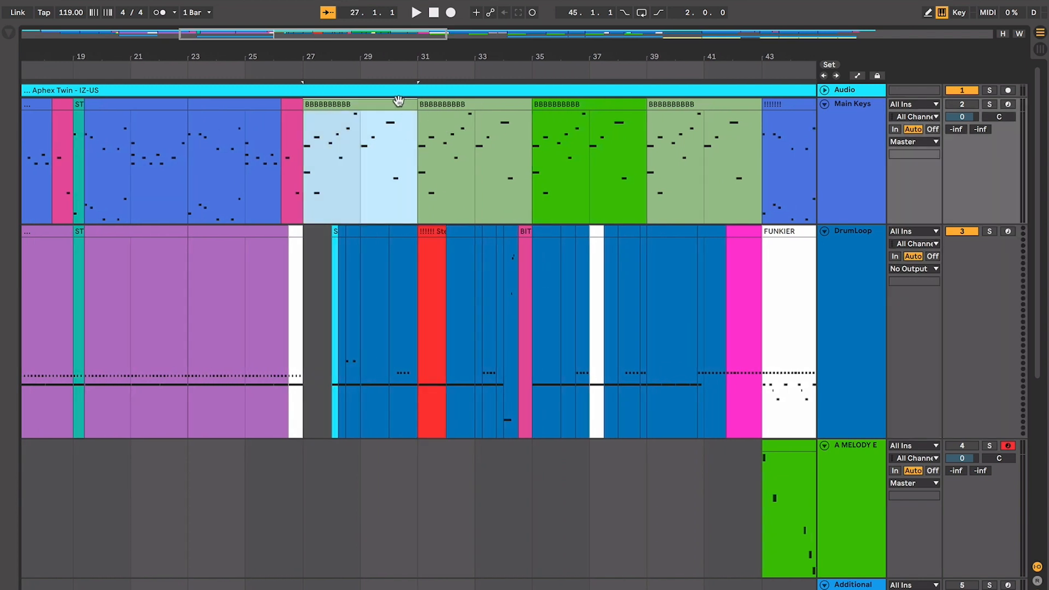
{"action": "scroll", "coordinate": [413, 131], "scroll_direction": "right", "scroll_amount": 3}
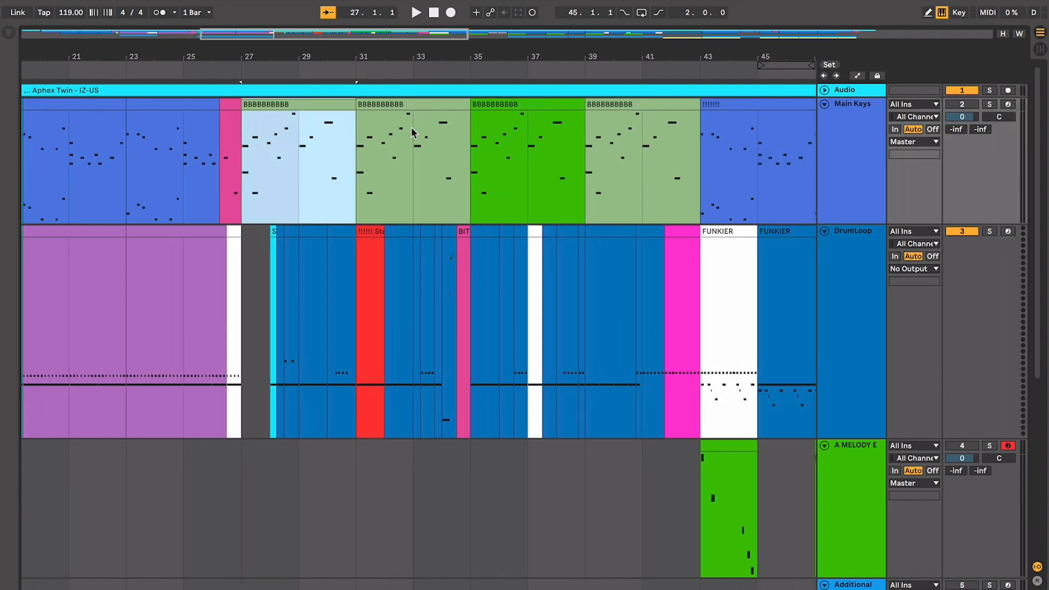
{"action": "left_click", "coordinate": [365, 234]}
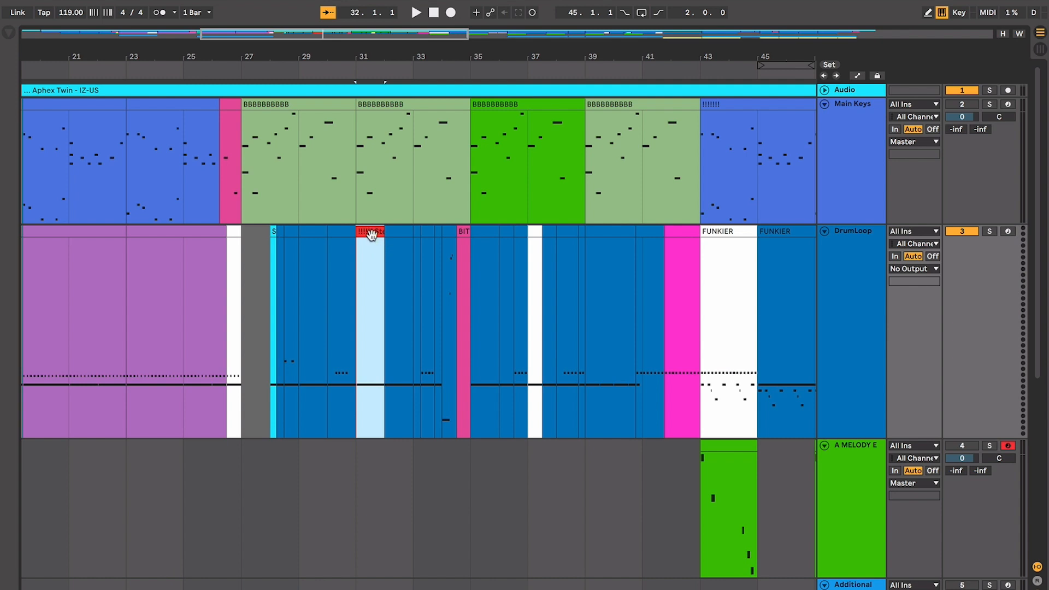
{"action": "left_click", "coordinate": [336, 121]}
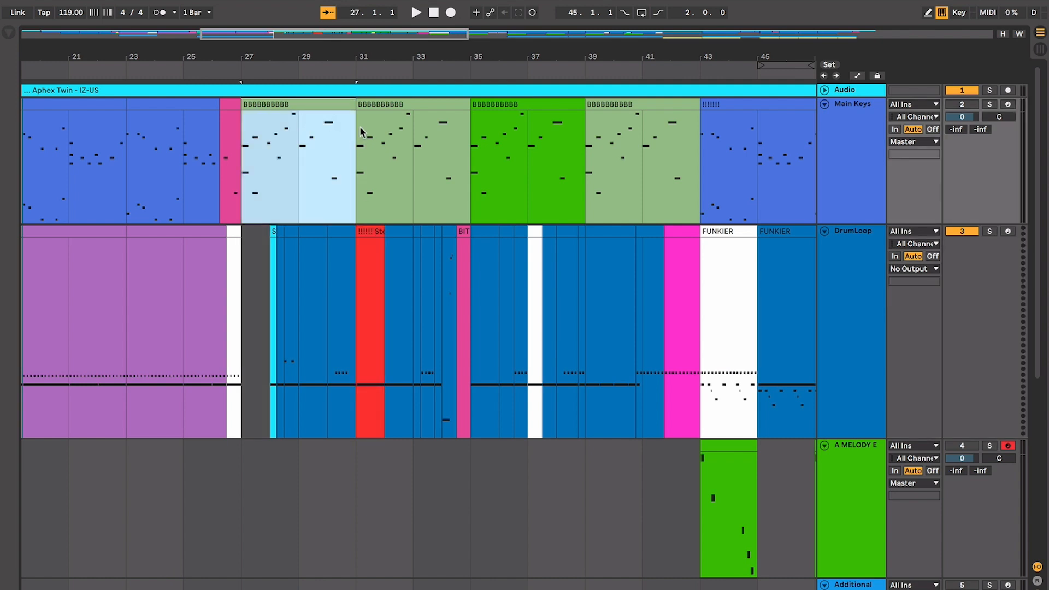
{"action": "left_click", "coordinate": [361, 236]}
{"action": "scroll", "coordinate": [369, 232], "scroll_direction": "right", "scroll_amount": 2}
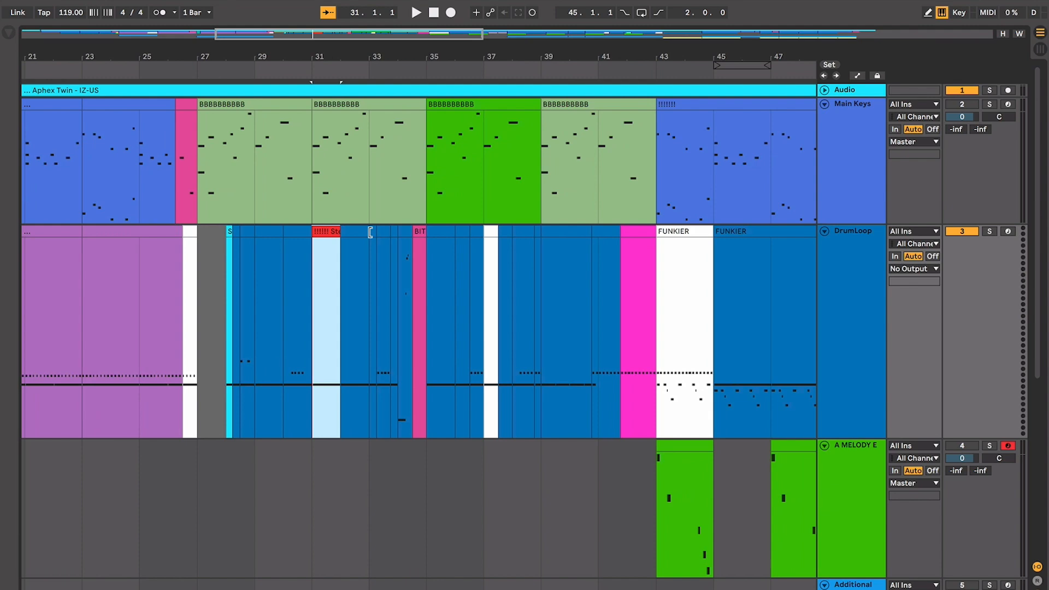
Step: Follow the drum variations on from bar 31 and inspect the short drum clip in the last beat of bar 33
{"action": "scroll", "coordinate": [368, 234], "scroll_direction": "right", "scroll_amount": 2}
{"action": "scroll", "coordinate": [367, 231], "scroll_direction": "up", "scroll_amount": 1}
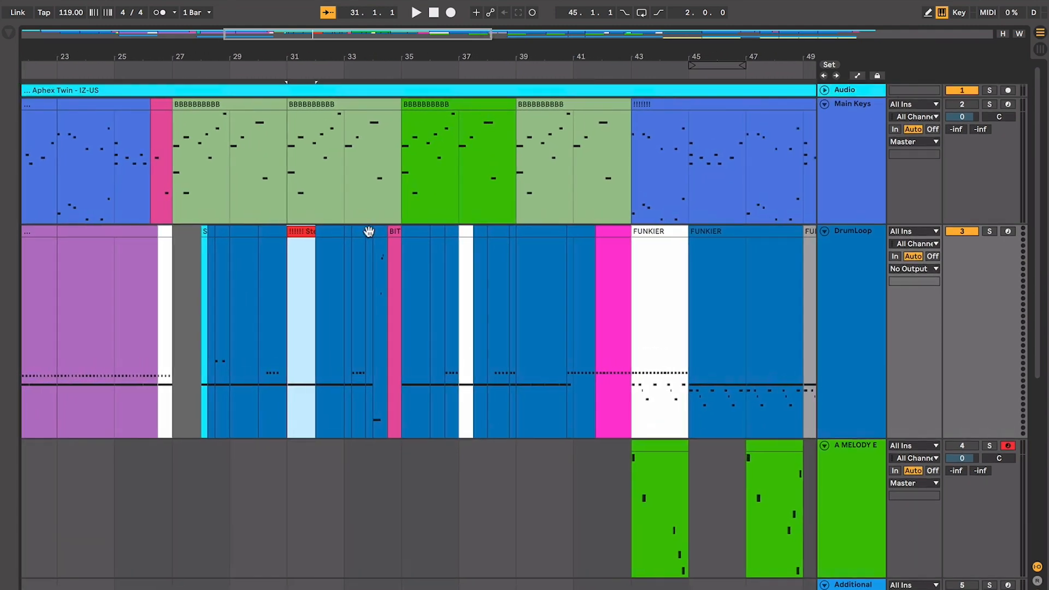
{"action": "left_click", "coordinate": [368, 232]}
{"action": "scroll", "coordinate": [404, 243], "scroll_direction": "right", "scroll_amount": 1}
{"action": "scroll", "coordinate": [409, 246], "scroll_direction": "right", "scroll_amount": 1}
{"action": "scroll", "coordinate": [409, 246], "scroll_direction": "down", "scroll_amount": 1}
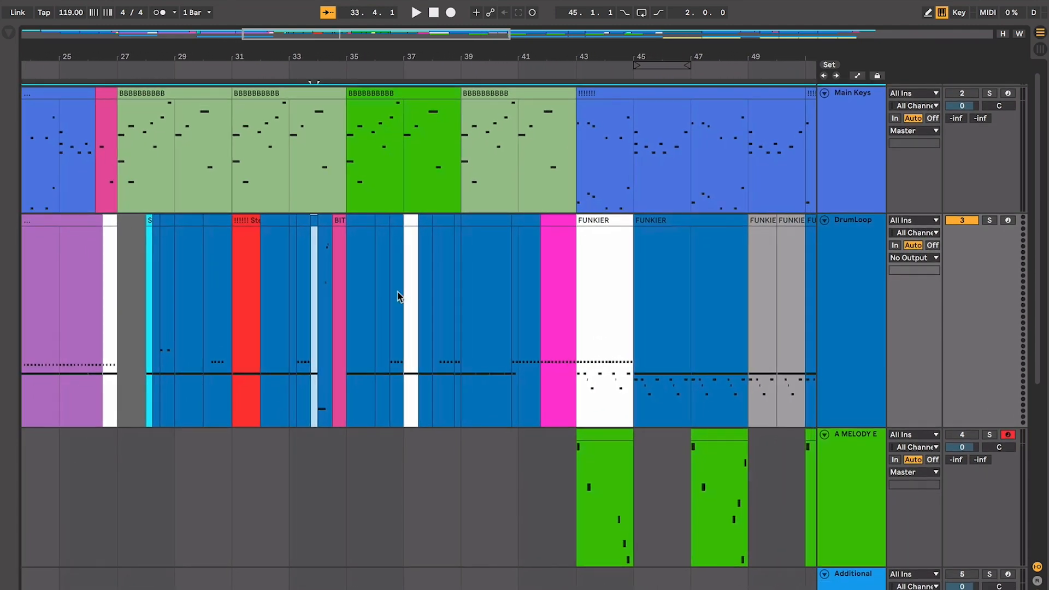
{"action": "scroll", "coordinate": [398, 296], "scroll_direction": "down", "scroll_amount": 5}
{"action": "scroll", "coordinate": [398, 296], "scroll_direction": "up", "scroll_amount": 5}
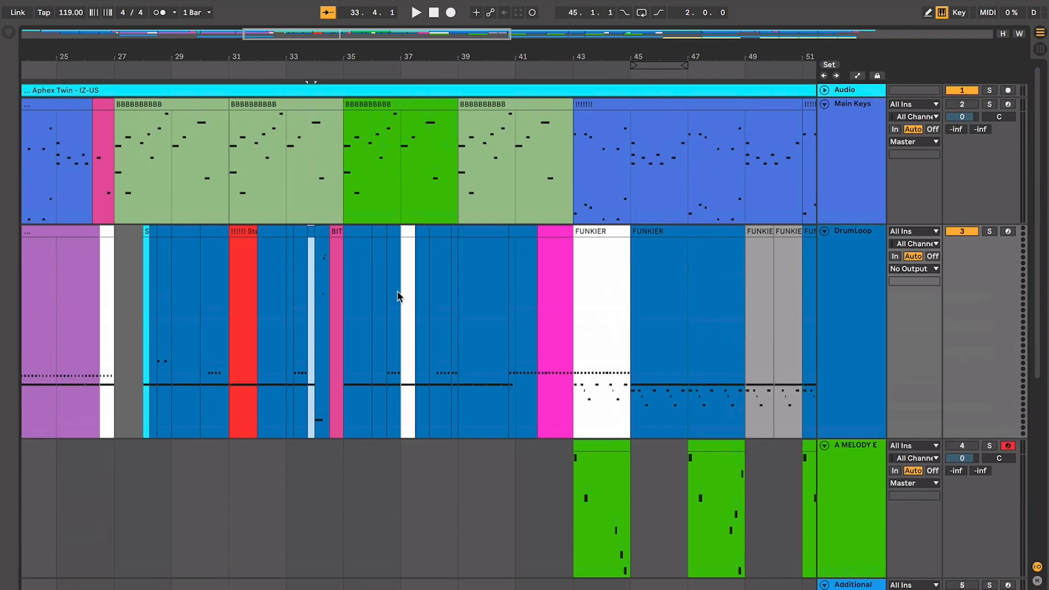
Step: Review the Main Keys clips at bars 35, 39 and 43, following the B section into the next section
{"action": "left_click", "coordinate": [397, 109]}
{"action": "scroll", "coordinate": [415, 121], "scroll_direction": "right", "scroll_amount": 1}
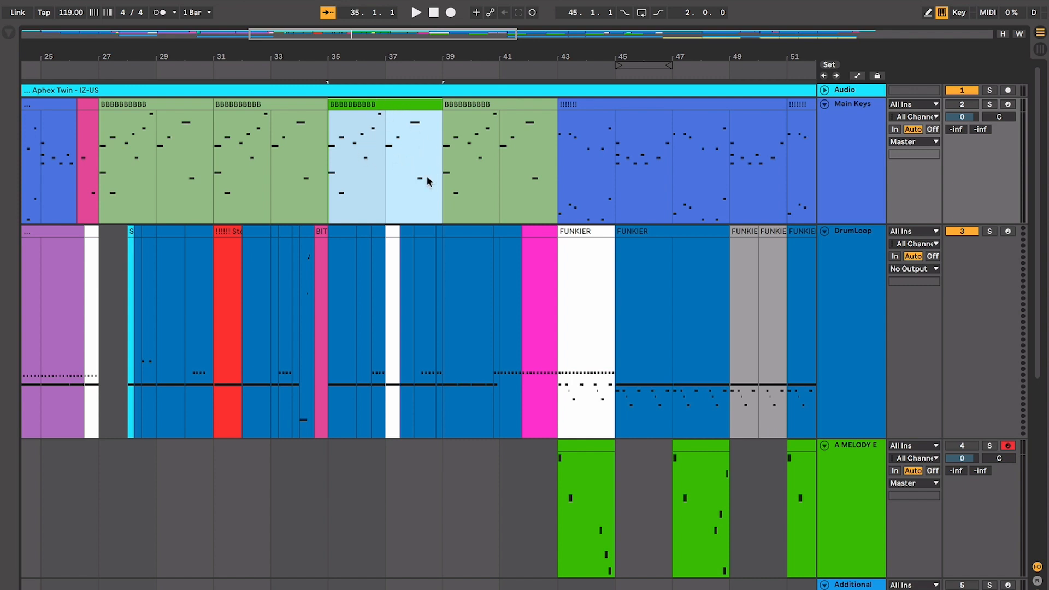
{"action": "scroll", "coordinate": [428, 172], "scroll_direction": "right", "scroll_amount": 2}
{"action": "left_click", "coordinate": [436, 107]}
{"action": "scroll", "coordinate": [437, 106], "scroll_direction": "right", "scroll_amount": 3}
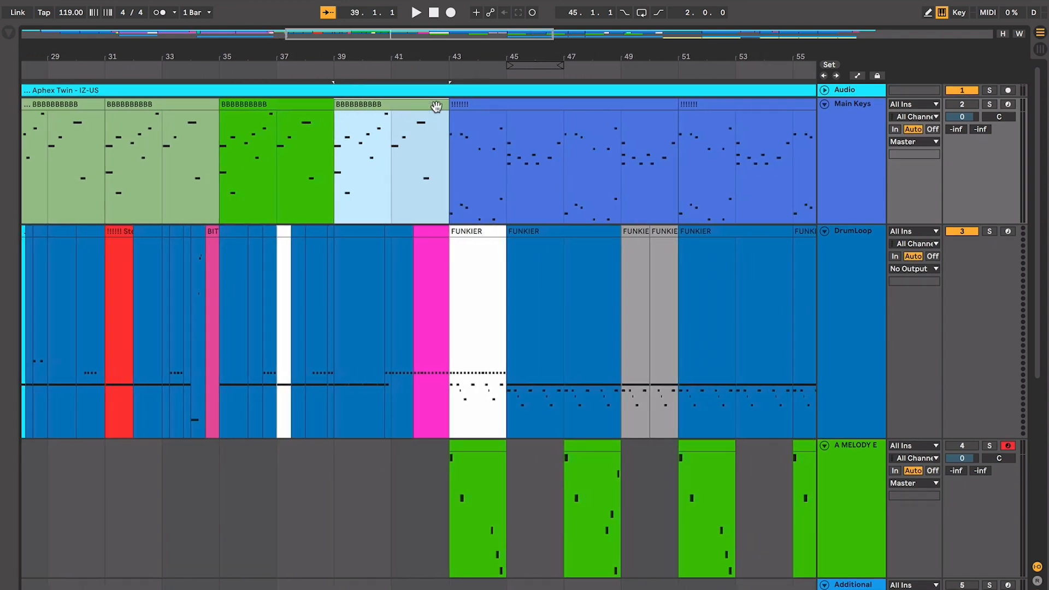
{"action": "scroll", "coordinate": [435, 106], "scroll_direction": "right", "scroll_amount": 2}
{"action": "left_click", "coordinate": [442, 188]}
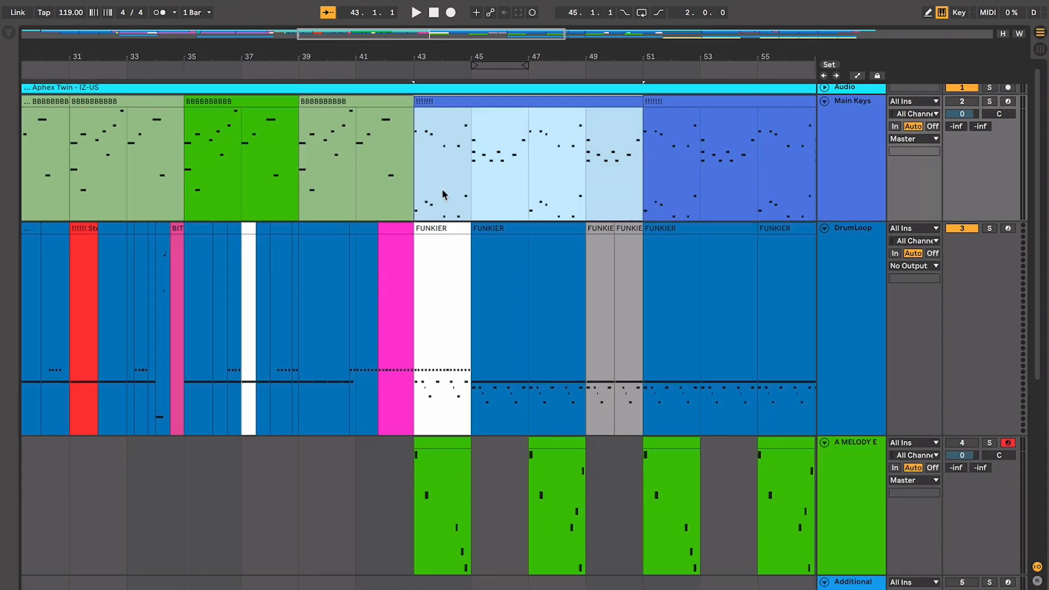
Step: Check the layers entering at bar 43: the FUNKIER drum clip, the melody clip and the Main Keys clip
{"action": "scroll", "coordinate": [441, 194], "scroll_direction": "down", "scroll_amount": 2}
{"action": "left_click", "coordinate": [428, 188]}
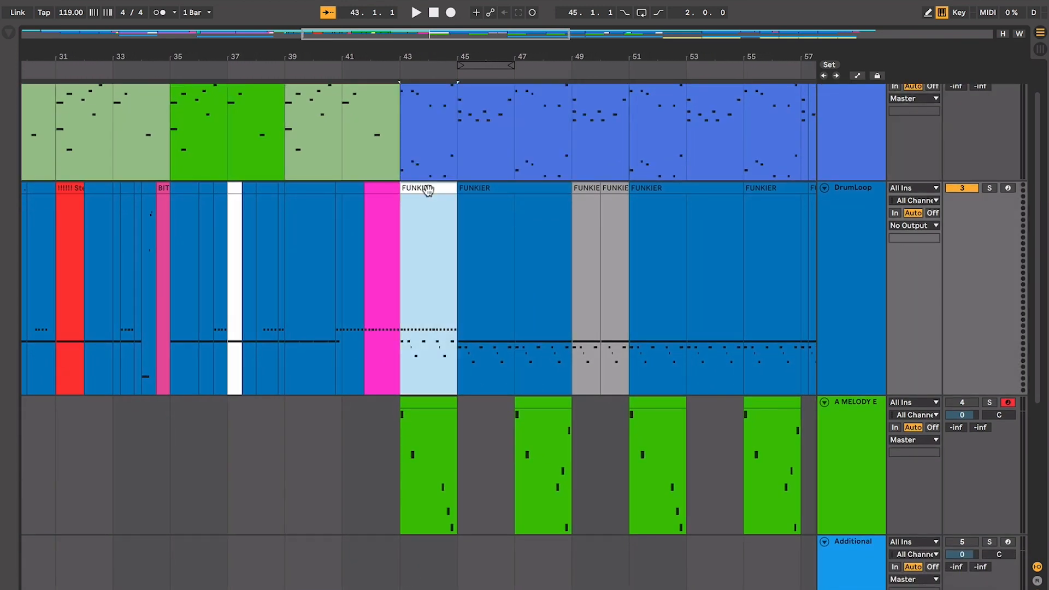
{"action": "scroll", "coordinate": [428, 192], "scroll_direction": "down", "scroll_amount": 3}
{"action": "left_click", "coordinate": [431, 323]}
{"action": "scroll", "coordinate": [431, 322], "scroll_direction": "up", "scroll_amount": 5}
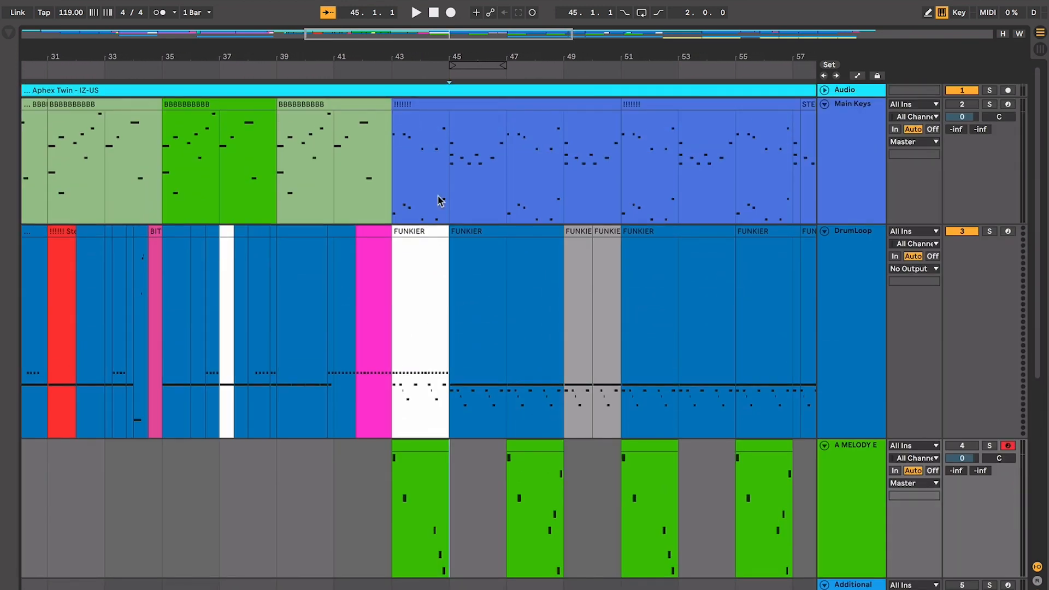
{"action": "left_click", "coordinate": [440, 104]}
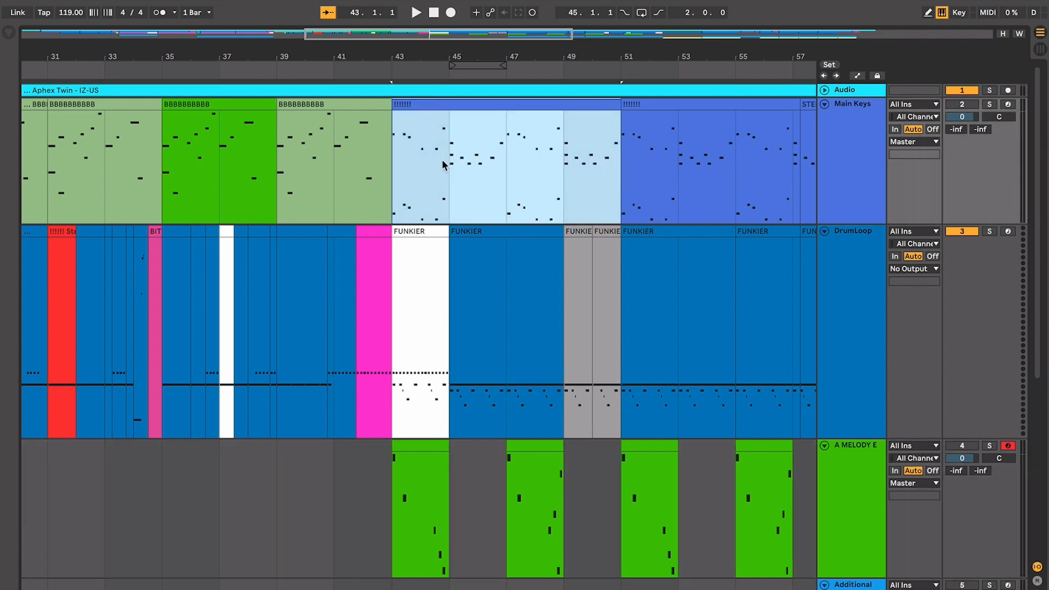
Step: Compare the B section around bar 33 with the Main Keys and drums from bar 43 to 45
{"action": "scroll", "coordinate": [442, 161], "scroll_direction": "left", "scroll_amount": 10}
{"action": "left_click", "coordinate": [414, 159]}
{"action": "scroll", "coordinate": [528, 157], "scroll_direction": "right", "scroll_amount": 4}
{"action": "left_click", "coordinate": [528, 158]}
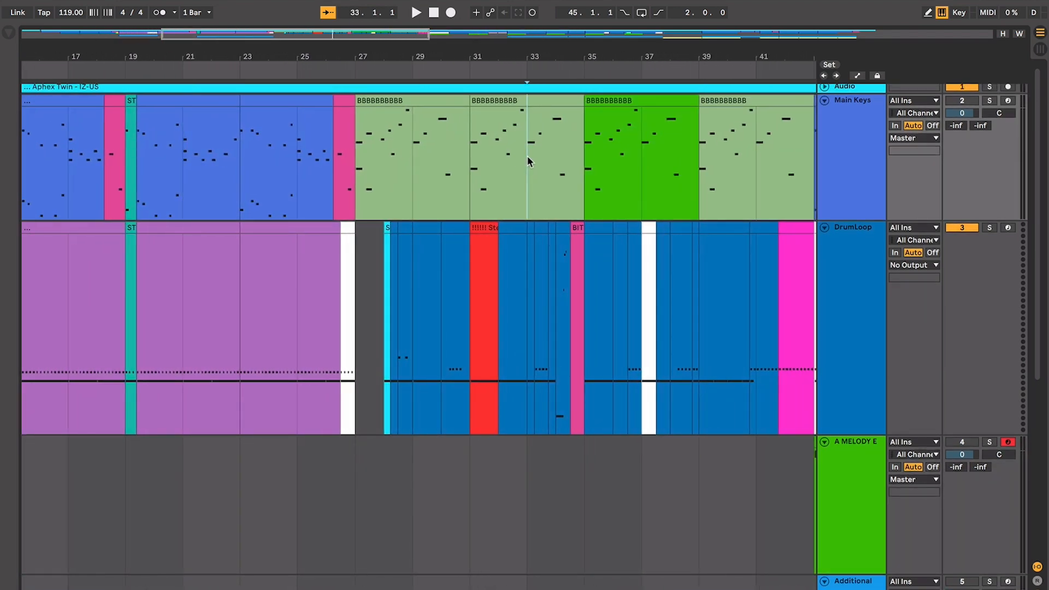
{"action": "scroll", "coordinate": [637, 159], "scroll_direction": "right", "scroll_amount": 8}
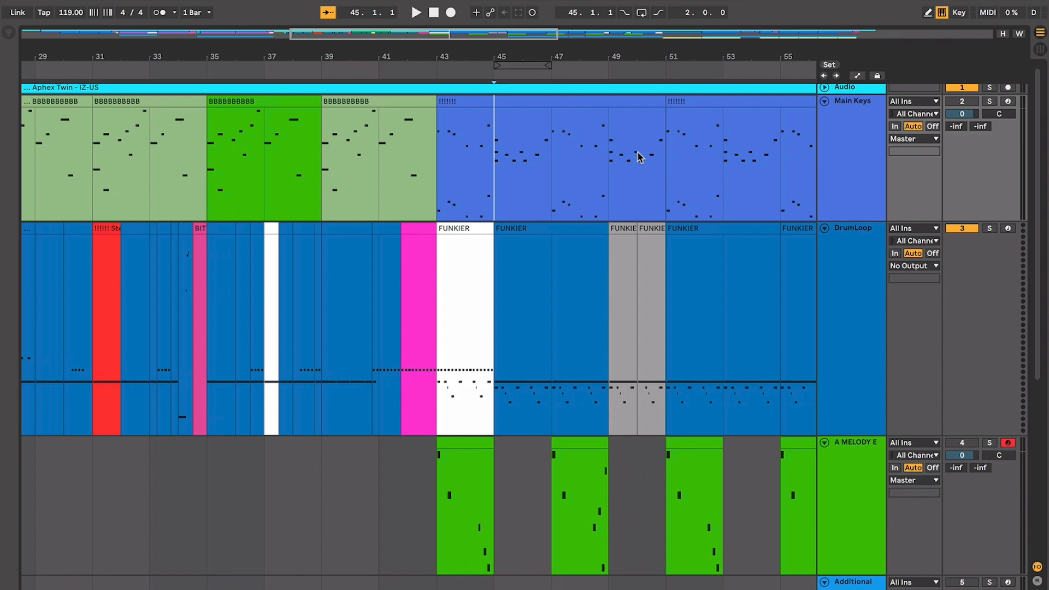
{"action": "scroll", "coordinate": [510, 125], "scroll_direction": "down", "scroll_amount": 3}
{"action": "left_click", "coordinate": [510, 124]}
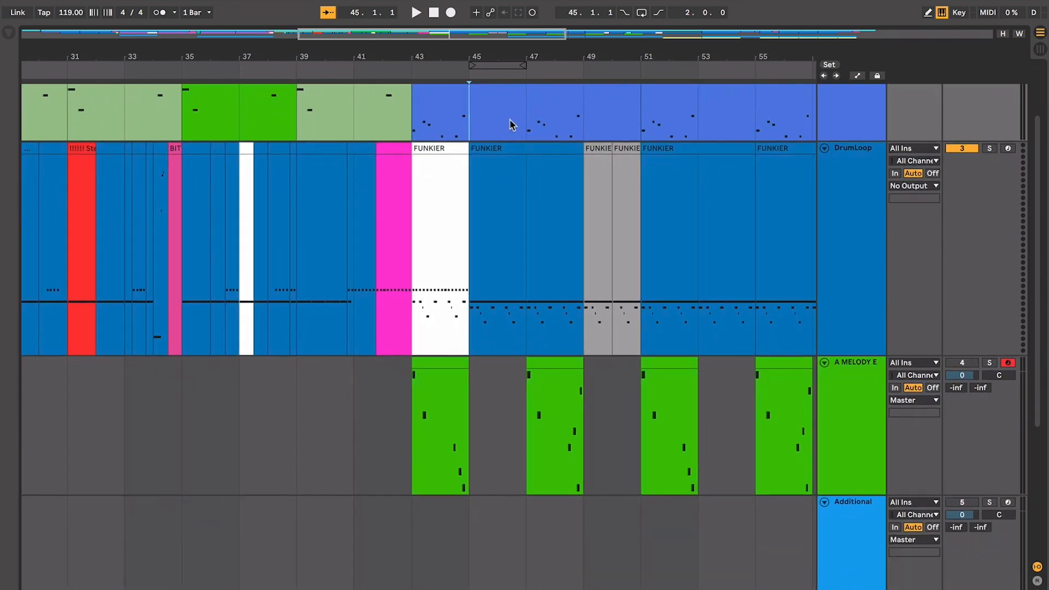
Step: Examine the white FUNKIER drum clip at bar 43 together with the first melody clip beneath it
{"action": "scroll", "coordinate": [511, 124], "scroll_direction": "up", "scroll_amount": 3}
{"action": "scroll", "coordinate": [511, 125], "scroll_direction": "right", "scroll_amount": 1}
{"action": "left_click", "coordinate": [372, 327]}
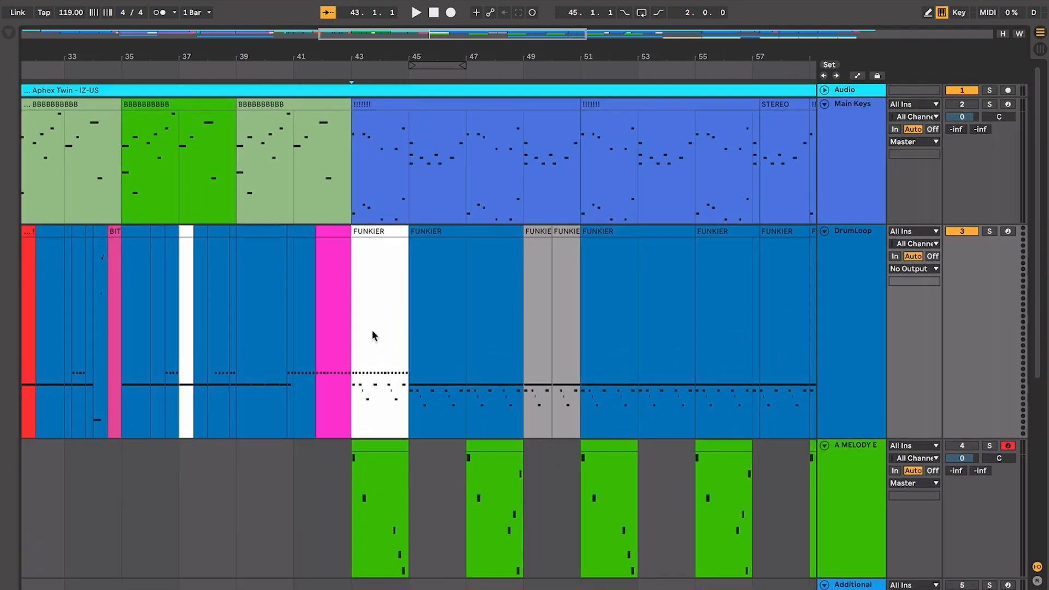
{"action": "left_click", "coordinate": [377, 232]}
{"action": "scroll", "coordinate": [379, 325], "scroll_direction": "down", "scroll_amount": 4}
{"action": "left_click", "coordinate": [380, 327]}
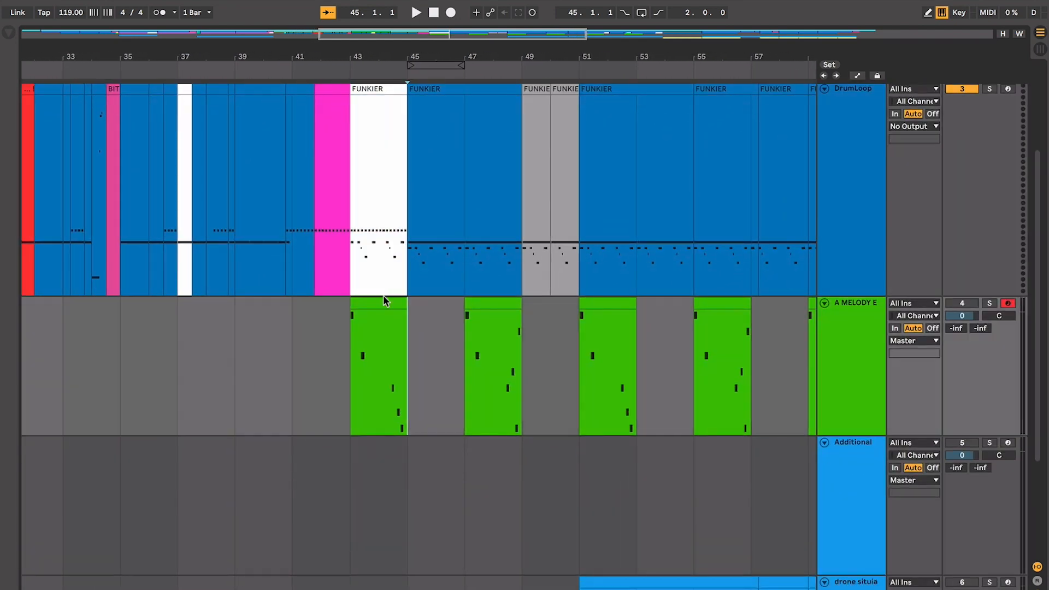
{"action": "left_click", "coordinate": [384, 303]}
Step: Follow the repeated melody clips beneath the FUNKIER drums up to bar 51
{"action": "scroll", "coordinate": [386, 305], "scroll_direction": "right", "scroll_amount": 2}
{"action": "scroll", "coordinate": [386, 304], "scroll_direction": "down", "scroll_amount": 3}
{"action": "scroll", "coordinate": [387, 305], "scroll_direction": "up", "scroll_amount": 4}
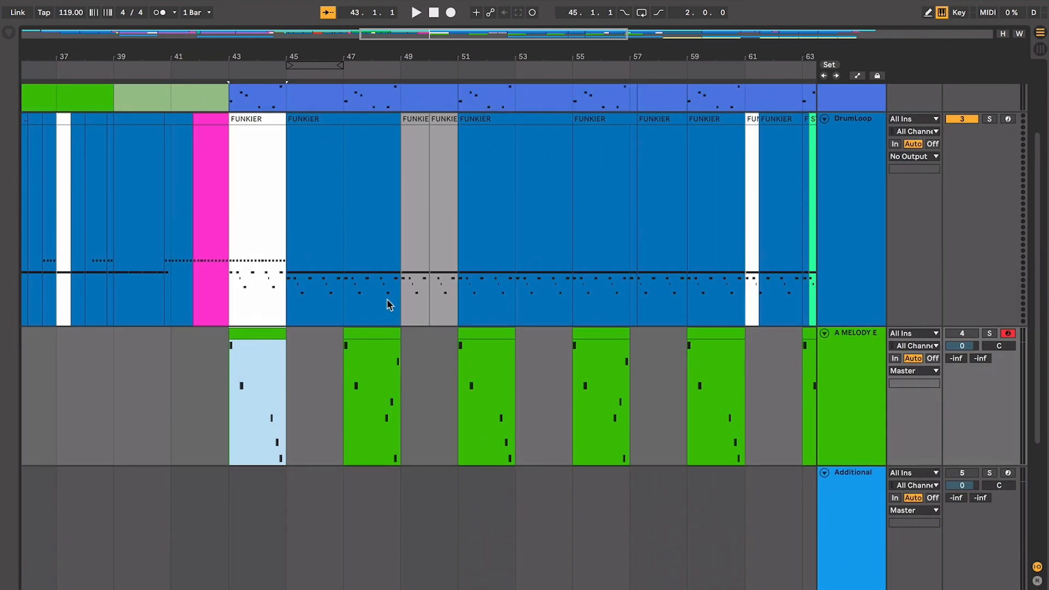
{"action": "left_click", "coordinate": [446, 309]}
{"action": "scroll", "coordinate": [444, 307], "scroll_direction": "up", "scroll_amount": 2}
{"action": "scroll", "coordinate": [444, 307], "scroll_direction": "down", "scroll_amount": 5}
{"action": "scroll", "coordinate": [445, 307], "scroll_direction": "right", "scroll_amount": 2}
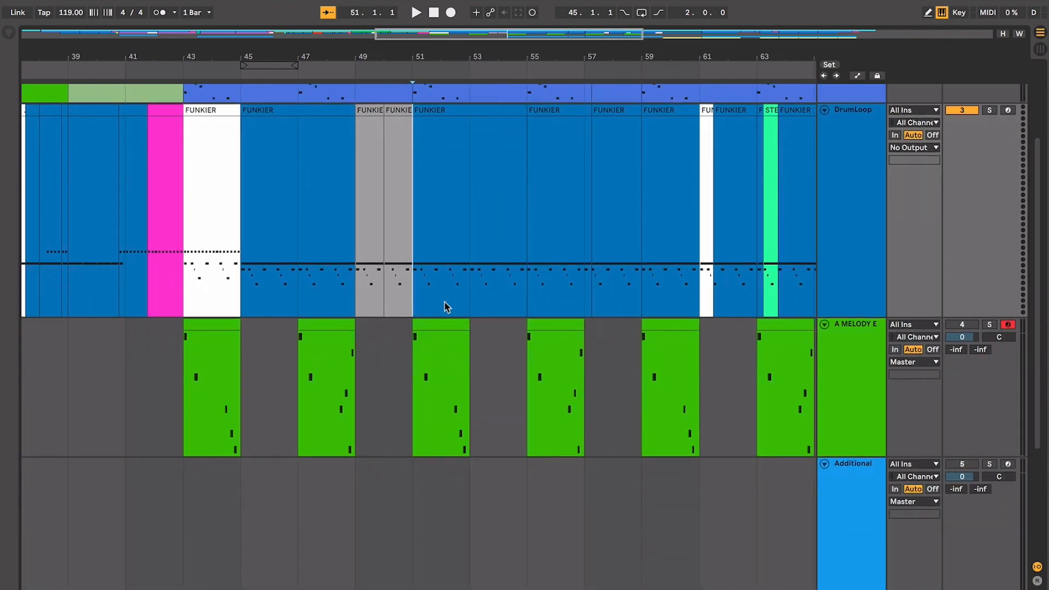
Step: Review the layers from bar 51 to 67, from the Main Keys down to the drone clip starting at bar 51
{"action": "scroll", "coordinate": [445, 302], "scroll_direction": "up", "scroll_amount": 5}
{"action": "scroll", "coordinate": [445, 302], "scroll_direction": "left", "scroll_amount": 10}
{"action": "scroll", "coordinate": [445, 302], "scroll_direction": "right", "scroll_amount": 12}
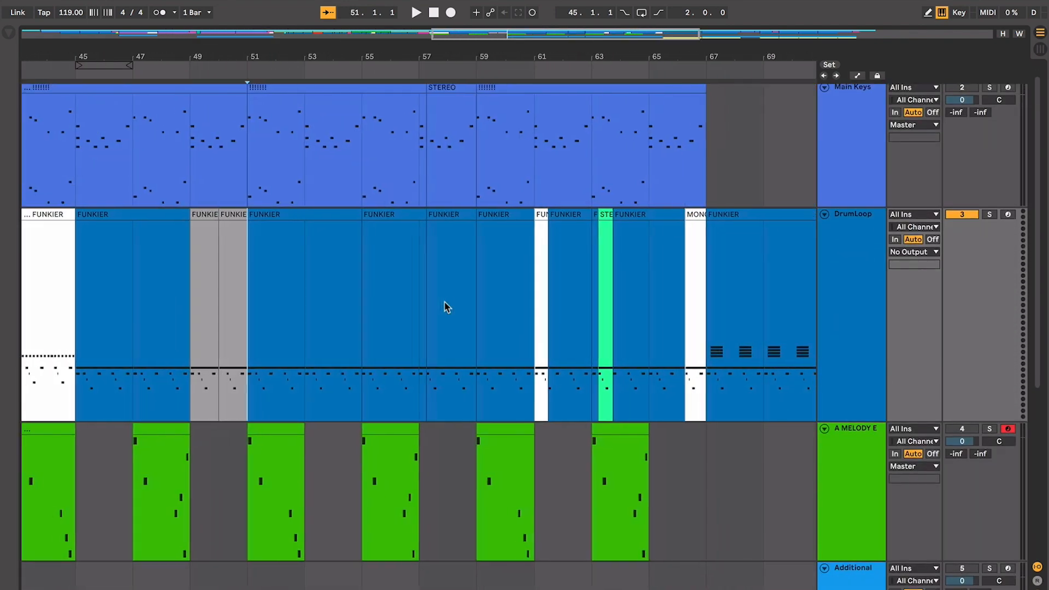
{"action": "scroll", "coordinate": [445, 303], "scroll_direction": "down", "scroll_amount": 2}
{"action": "scroll", "coordinate": [445, 302], "scroll_direction": "left", "scroll_amount": 1}
{"action": "scroll", "coordinate": [444, 304], "scroll_direction": "down", "scroll_amount": 3}
{"action": "scroll", "coordinate": [445, 304], "scroll_direction": "left", "scroll_amount": 1}
{"action": "scroll", "coordinate": [429, 295], "scroll_direction": "right", "scroll_amount": 2}
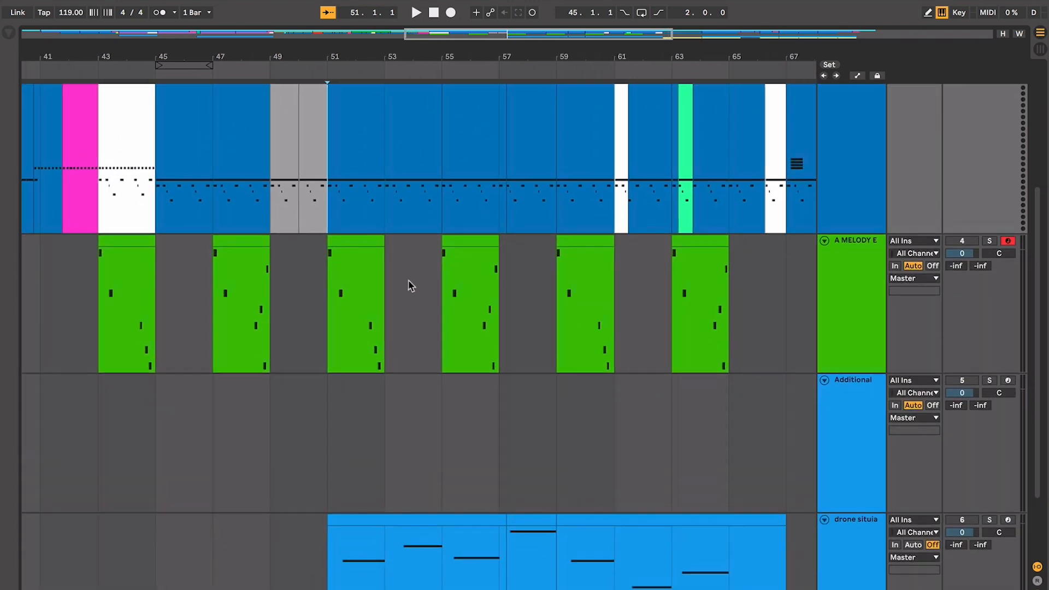
Step: Examine the drone clip spanning bars 51 to 67, from its first notes through bar 59, beneath the repeated melody clips
{"action": "scroll", "coordinate": [410, 285], "scroll_direction": "up", "scroll_amount": 1}
{"action": "scroll", "coordinate": [389, 267], "scroll_direction": "down", "scroll_amount": 1}
{"action": "scroll", "coordinate": [371, 265], "scroll_direction": "right", "scroll_amount": 1}
{"action": "scroll", "coordinate": [408, 216], "scroll_direction": "down", "scroll_amount": 2}
{"action": "scroll", "coordinate": [408, 217], "scroll_direction": "right", "scroll_amount": 1}
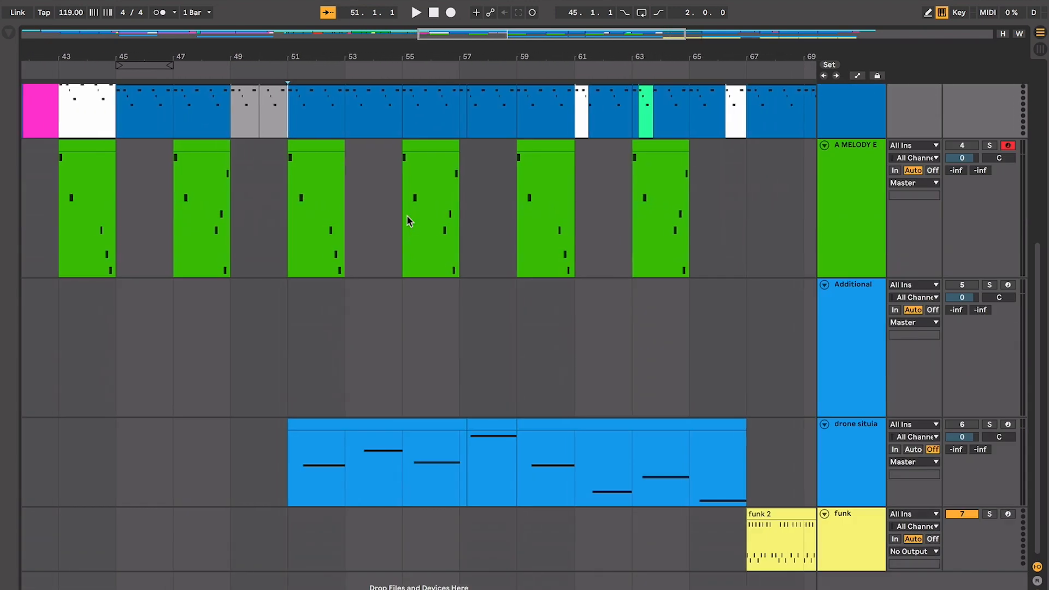
{"action": "left_click", "coordinate": [412, 428]}
{"action": "left_click", "coordinate": [506, 436]}
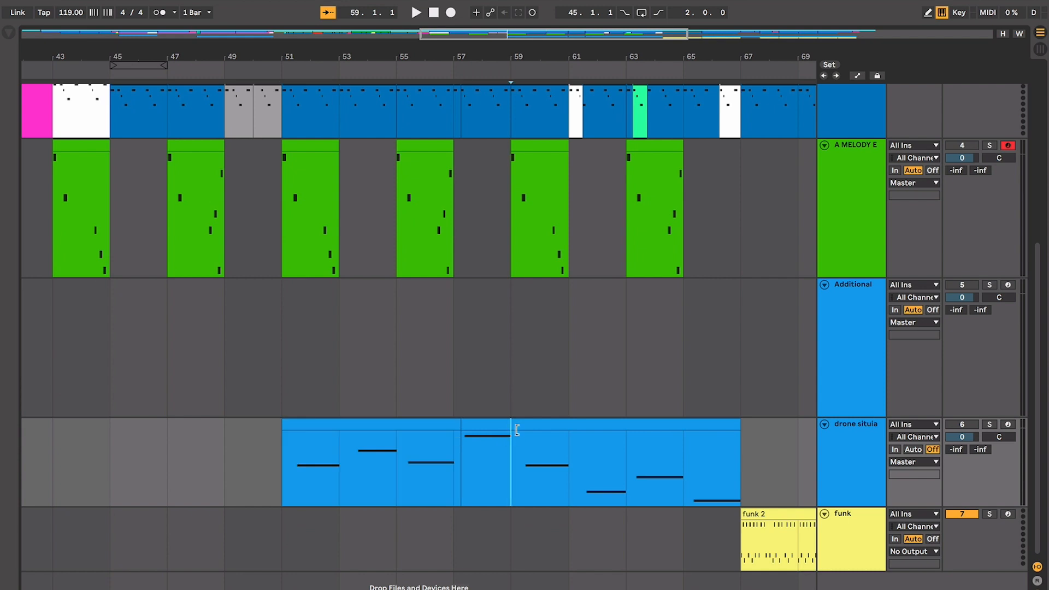
{"action": "left_click", "coordinate": [516, 425]}
Step: Compare the melody clip at bar 51 with the FUNKIER drums and Main Keys above it
{"action": "scroll", "coordinate": [358, 420], "scroll_direction": "up", "scroll_amount": 4}
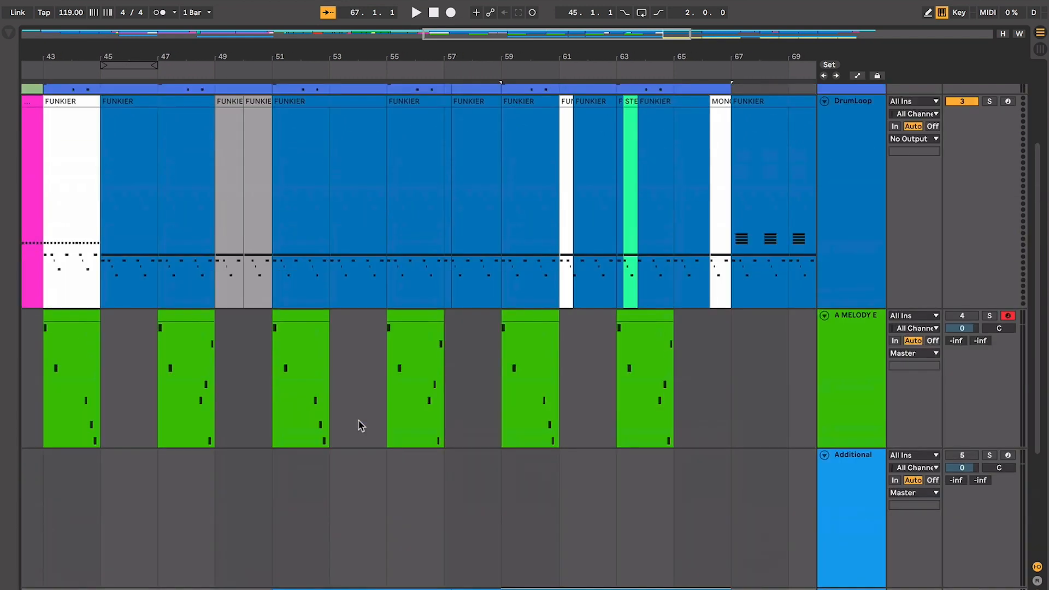
{"action": "left_click", "coordinate": [286, 322]}
{"action": "scroll", "coordinate": [334, 257], "scroll_direction": "up", "scroll_amount": 3}
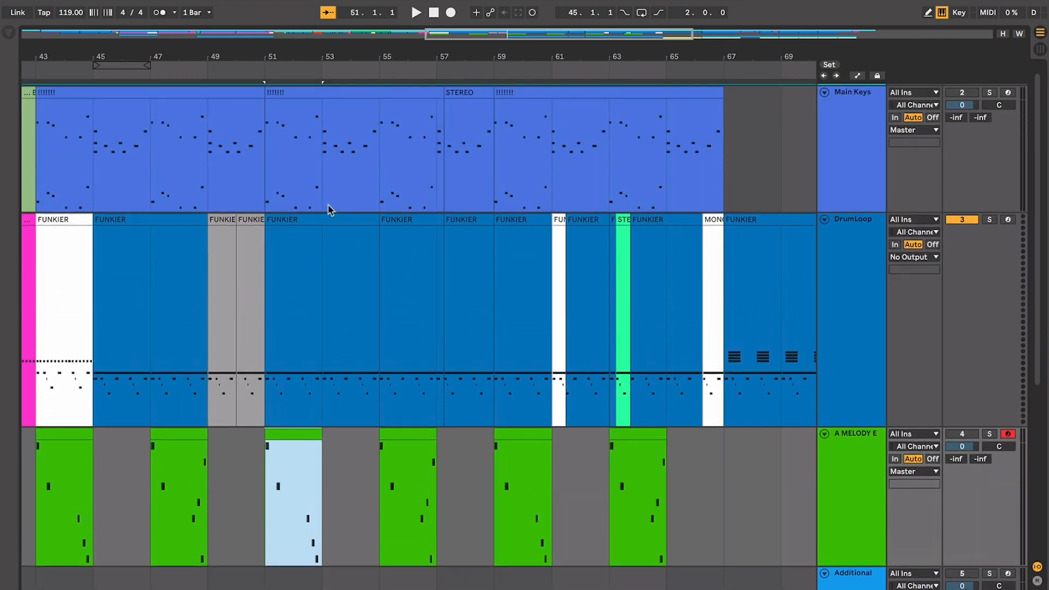
{"action": "left_click", "coordinate": [334, 230]}
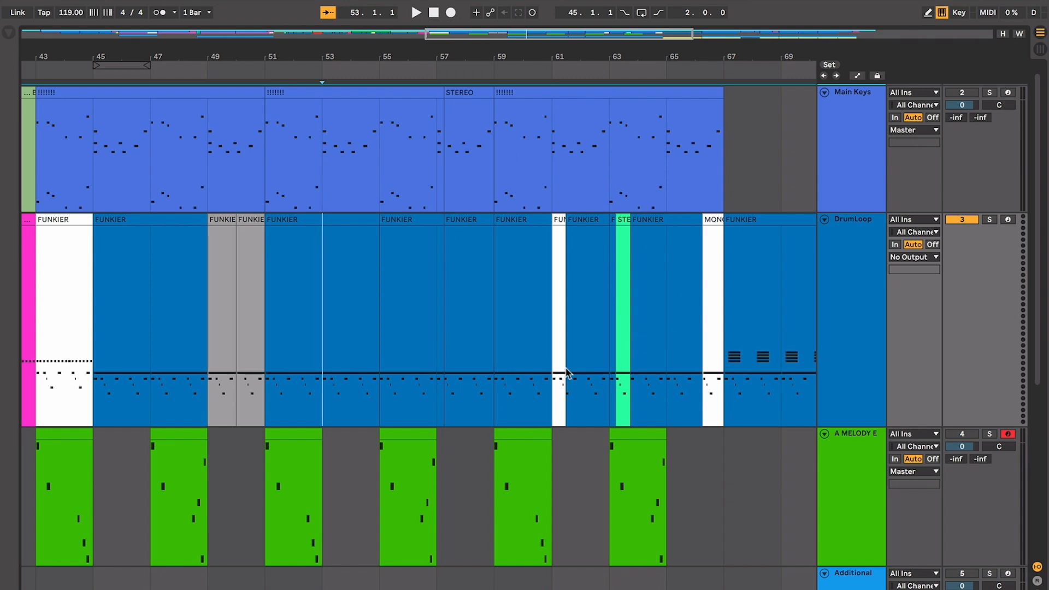
{"action": "scroll", "coordinate": [566, 372], "scroll_direction": "left", "scroll_amount": 15}
{"action": "scroll", "coordinate": [473, 385], "scroll_direction": "right", "scroll_amount": 20}
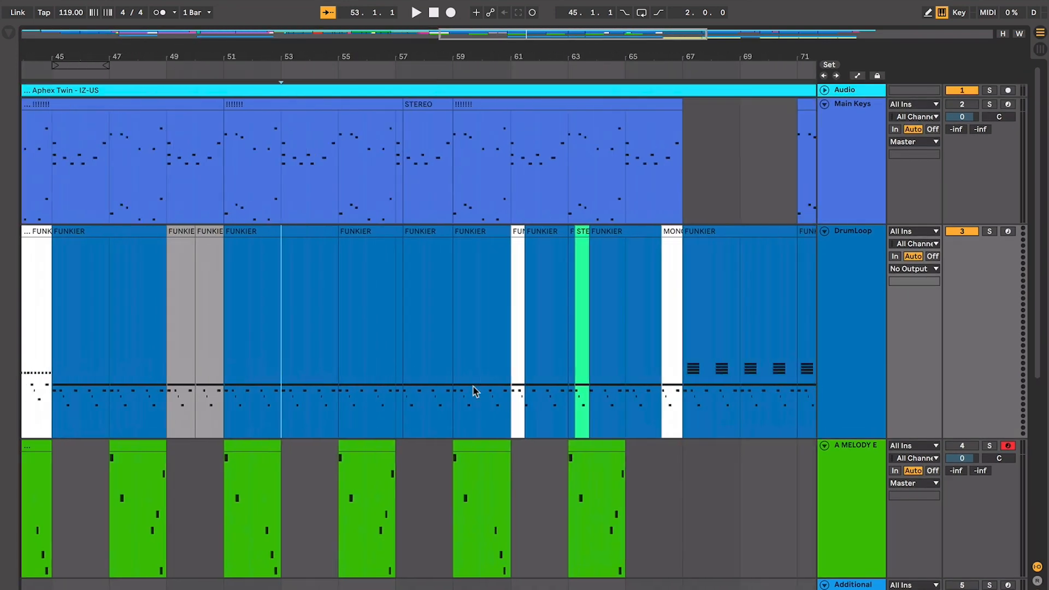
Step: Fold the A MELODY E and Additional tracks after checking where the last melody clip ends at bar 65
{"action": "scroll", "coordinate": [300, 255], "scroll_direction": "down", "scroll_amount": 10}
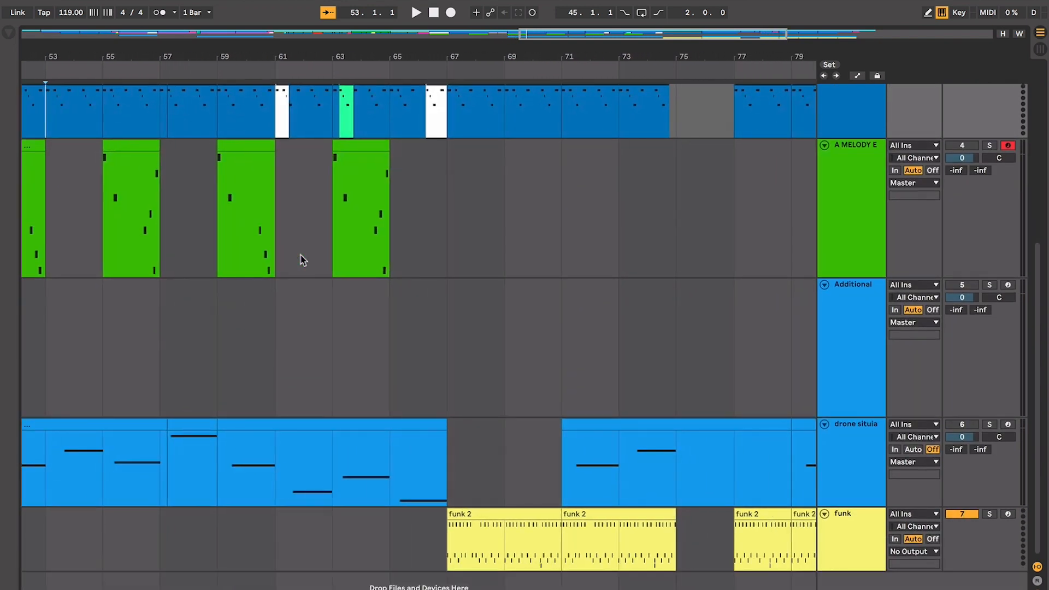
{"action": "scroll", "coordinate": [328, 284], "scroll_direction": "right", "scroll_amount": 2}
{"action": "left_click", "coordinate": [393, 238]}
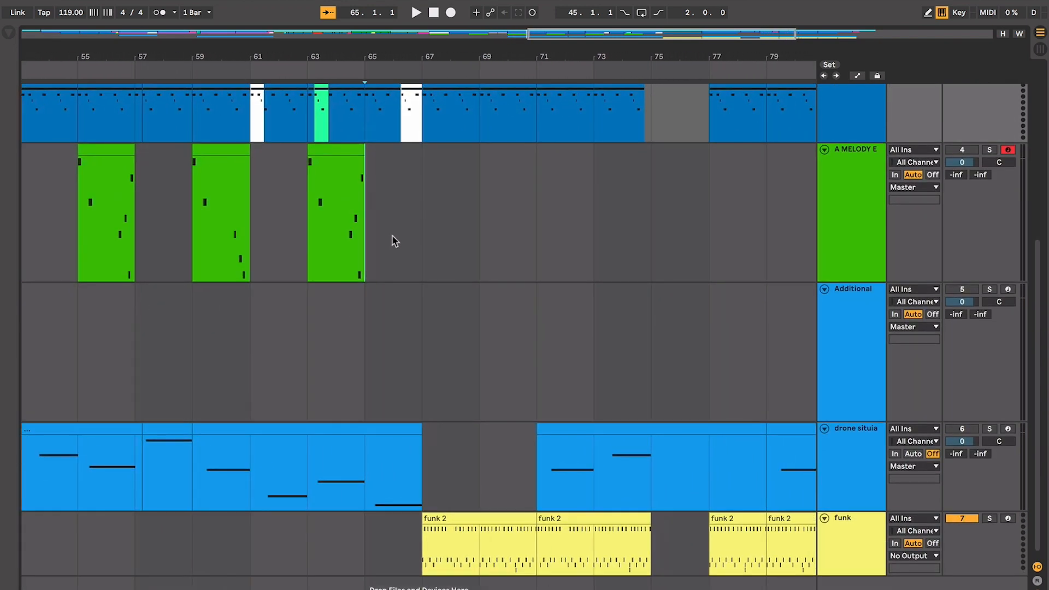
{"action": "scroll", "coordinate": [393, 240], "scroll_direction": "up", "scroll_amount": 6}
{"action": "left_click", "coordinate": [866, 358]}
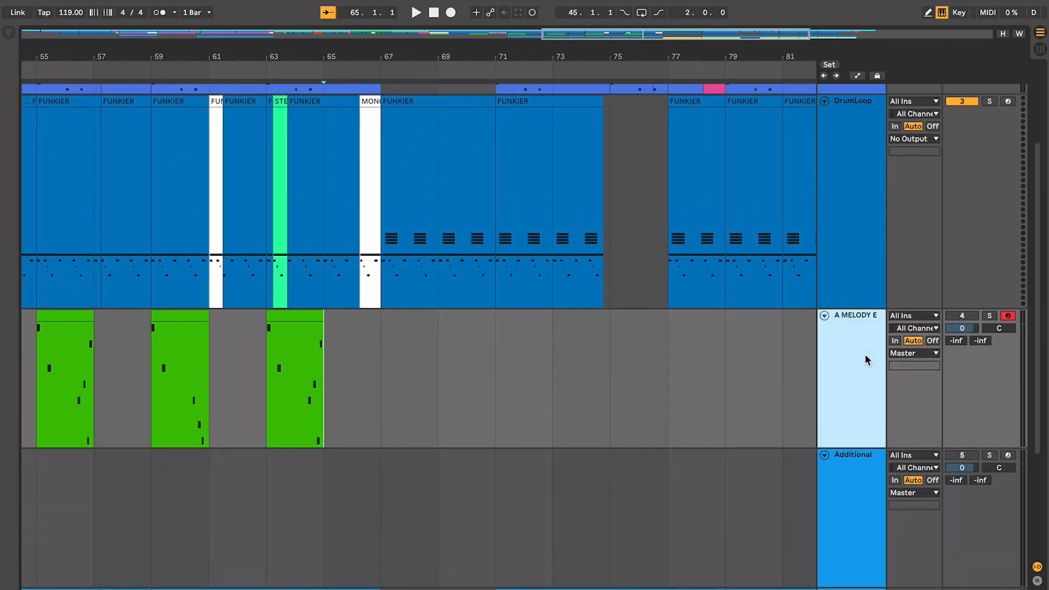
{"action": "left_click", "coordinate": [824, 315]}
{"action": "left_click", "coordinate": [824, 329]}
{"action": "scroll", "coordinate": [508, 238], "scroll_direction": "up", "scroll_amount": 4}
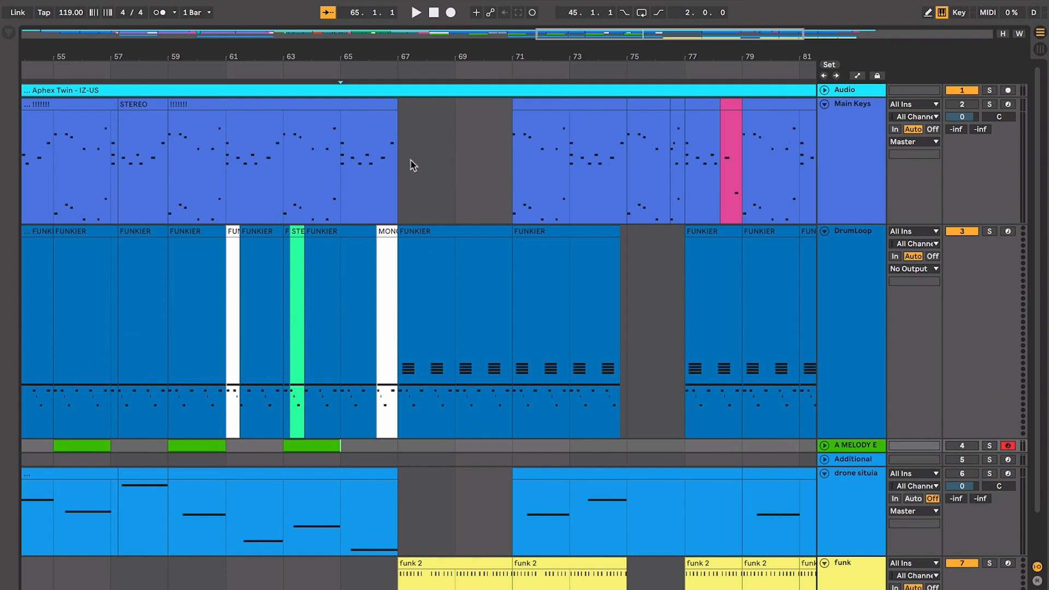
Step: Select the empty Main Keys span from bar 67 to 71 and compare it with the layers underneath
{"action": "left_click_drag", "start_coordinate": [401, 159], "coordinate": [507, 156]}
{"action": "scroll", "coordinate": [501, 161], "scroll_direction": "down", "scroll_amount": 3}
{"action": "scroll", "coordinate": [499, 162], "scroll_direction": "up", "scroll_amount": 3}
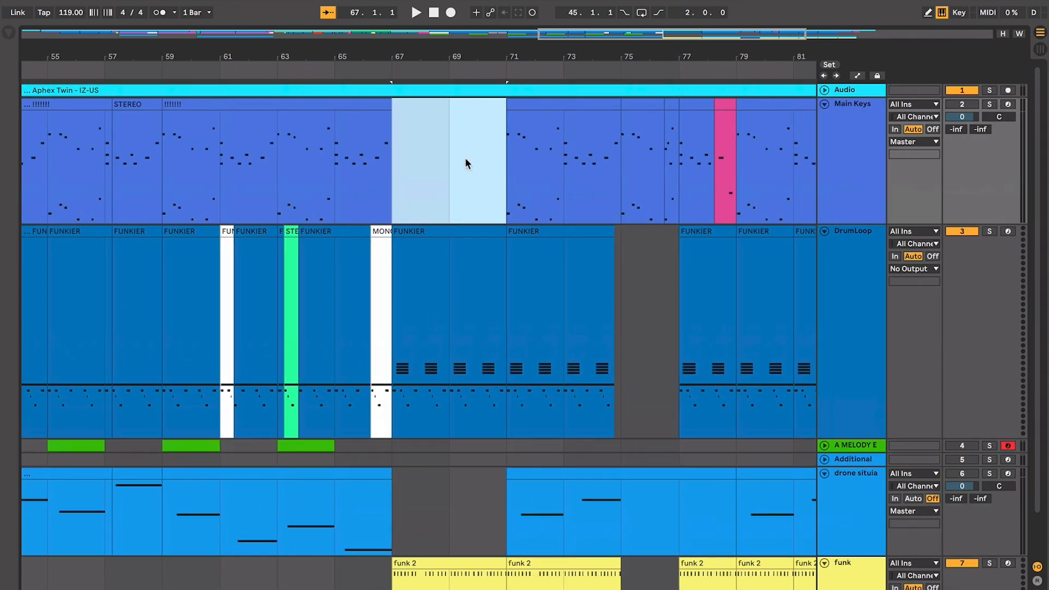
{"action": "scroll", "coordinate": [453, 177], "scroll_direction": "down", "scroll_amount": 3}
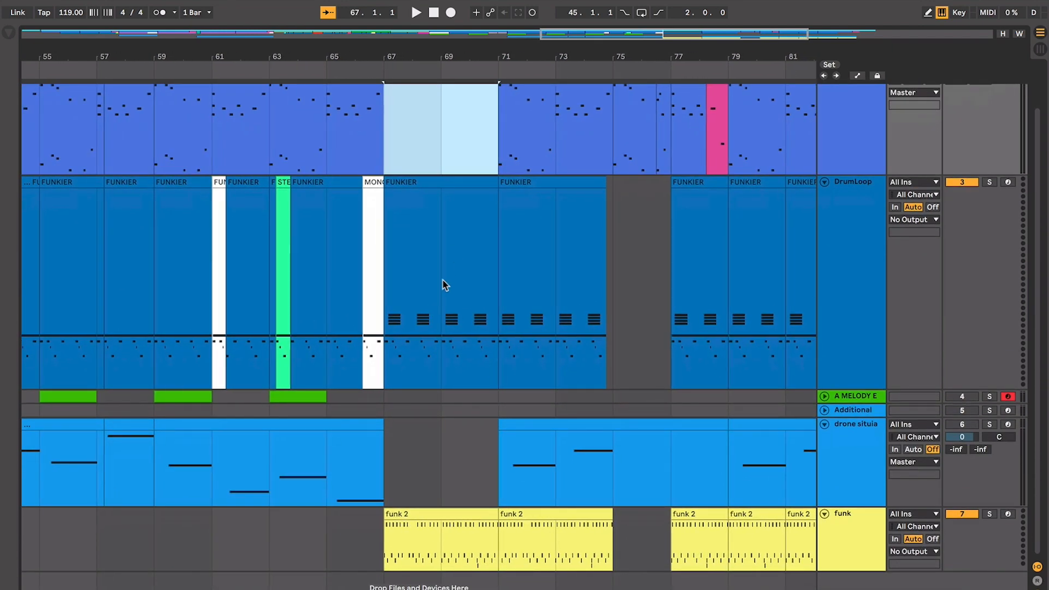
Step: Inspect the notes of the FUNKIER drum clip at bar 67 and play back the stacked A3 to C4 notes
{"action": "left_click", "coordinate": [411, 176]}
{"action": "double_click", "coordinate": [411, 174]}
{"action": "key", "text": "space"}
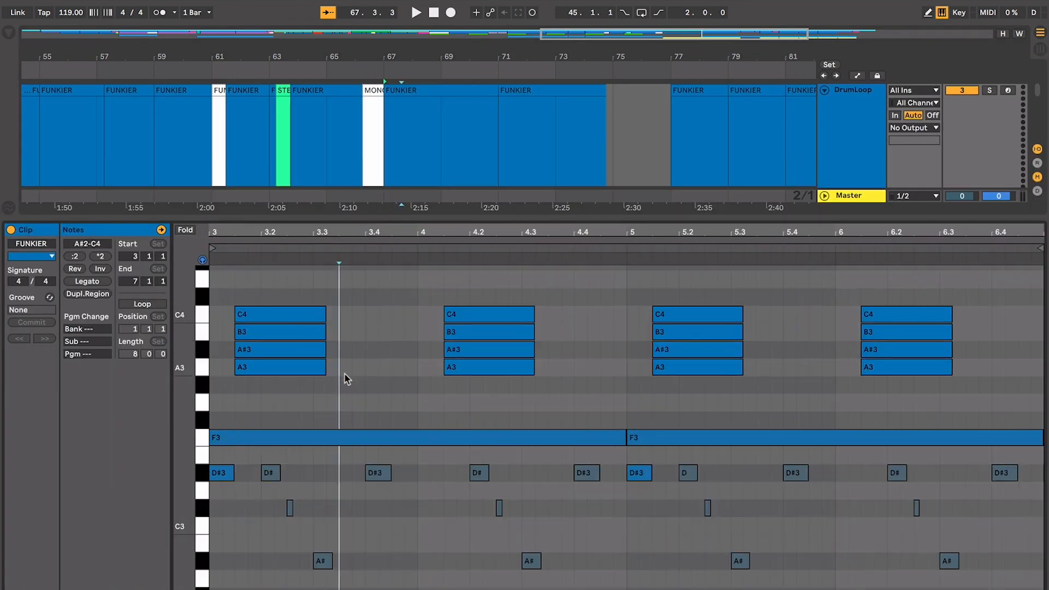
{"action": "left_click_drag", "start_coordinate": [347, 382], "coordinate": [264, 280]}
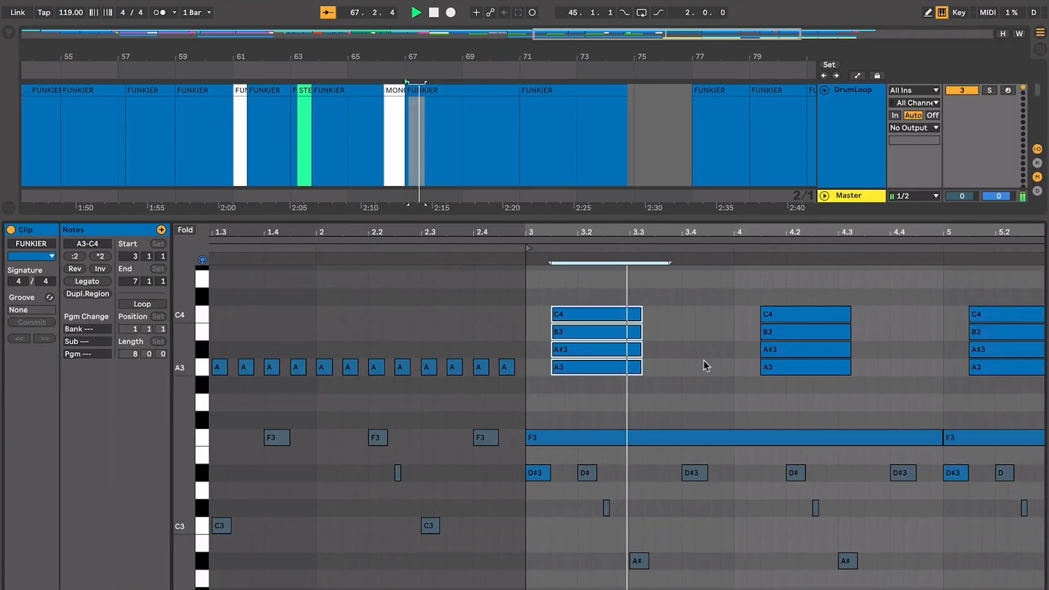
{"action": "left_click", "coordinate": [708, 361]}
{"action": "scroll", "coordinate": [706, 388], "scroll_direction": "right", "scroll_amount": 2}
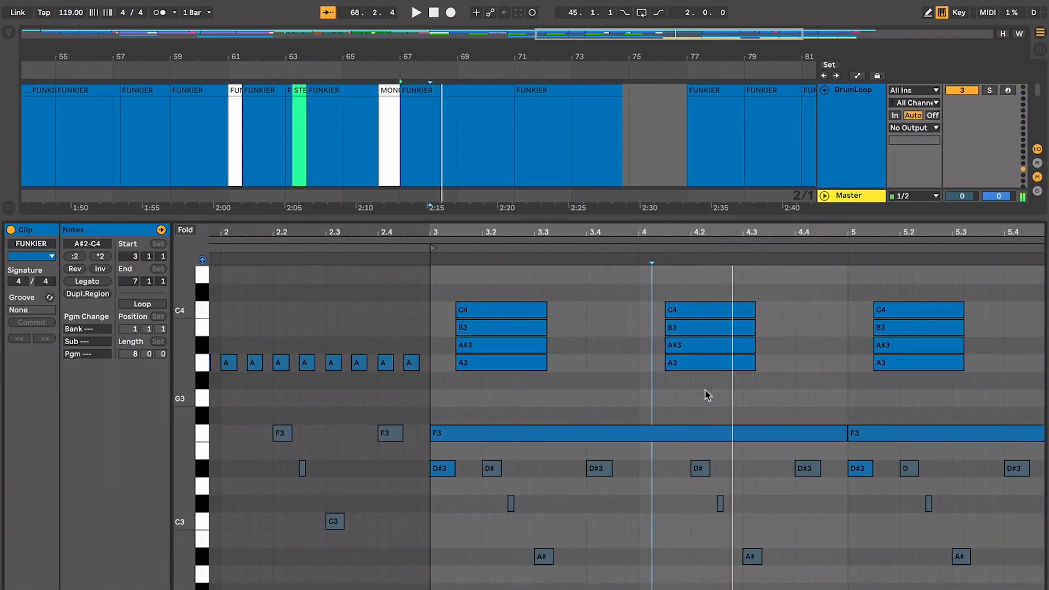
{"action": "key", "text": "space"}
{"action": "key", "text": "ctrl+alt+l"}
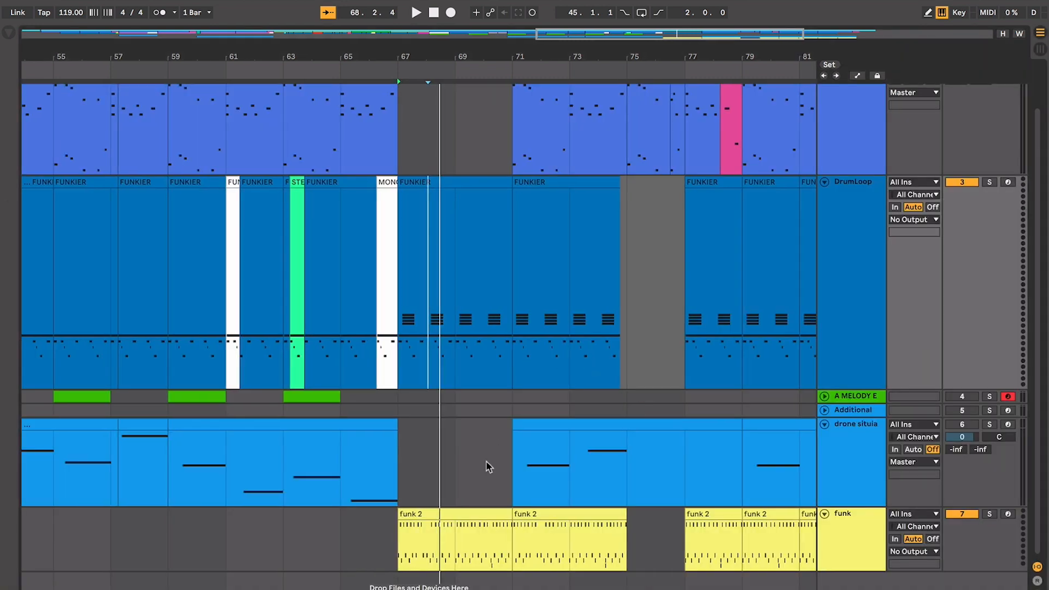
Step: Play the arrangement from the first funk 2 clip at bar 67
{"action": "left_click", "coordinate": [477, 512]}
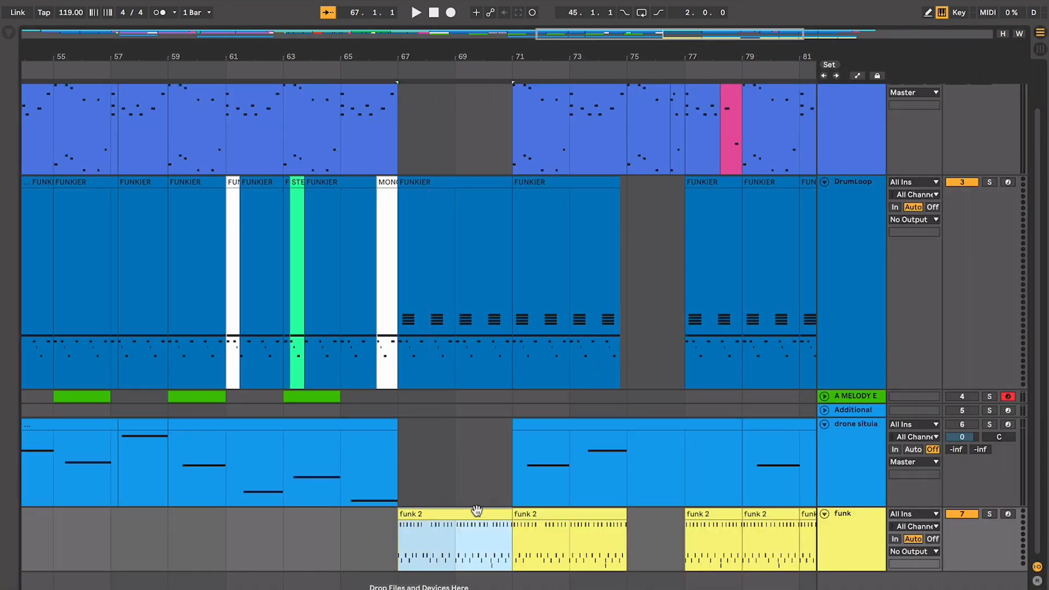
{"action": "key", "text": "space"}
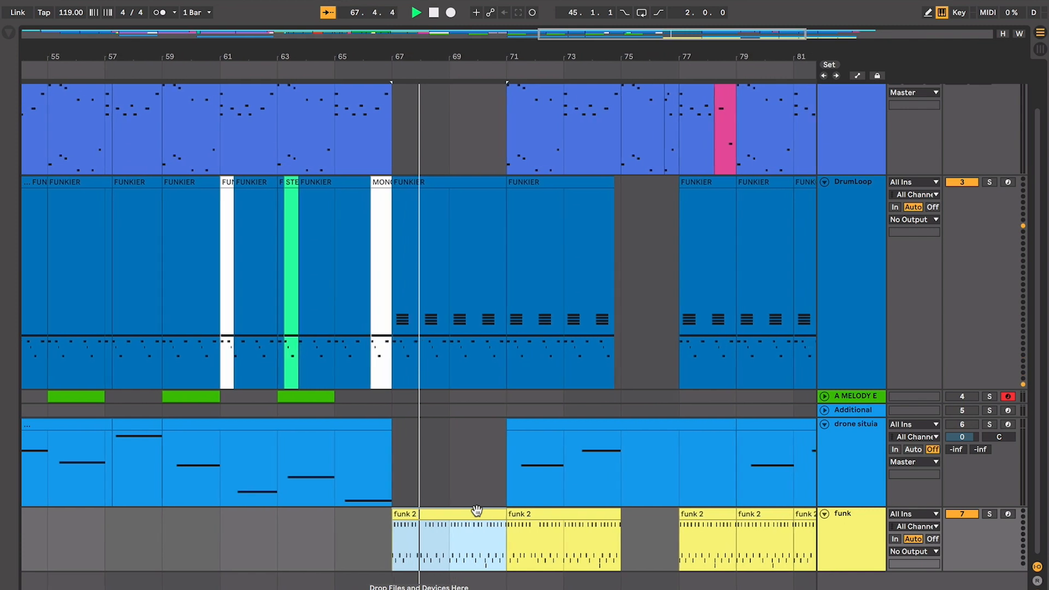
{"action": "key", "text": "space"}
Step: Rename the funk track as "funk metal"
{"action": "left_click", "coordinate": [827, 546]}
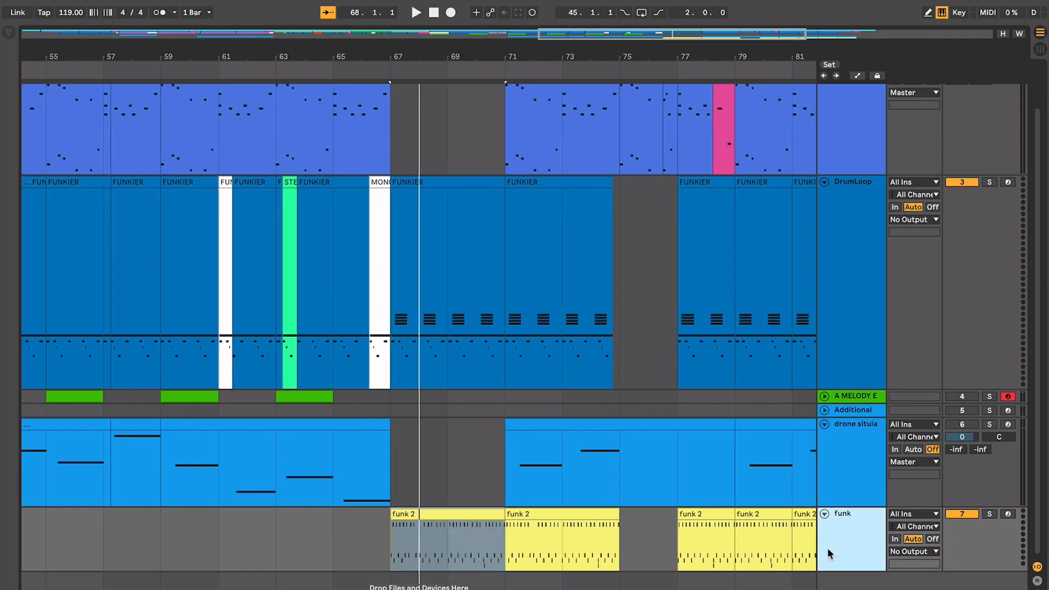
{"action": "key", "text": "ctrl+r"}
{"action": "key", "text": "End"}
{"action": "type", "text": "metal"}
{"action": "left_click", "coordinate": [612, 503]}
{"action": "left_click", "coordinate": [473, 517]}
{"action": "key", "text": "Delete"}
{"action": "scroll", "coordinate": [474, 517], "scroll_direction": "up", "scroll_amount": 3}
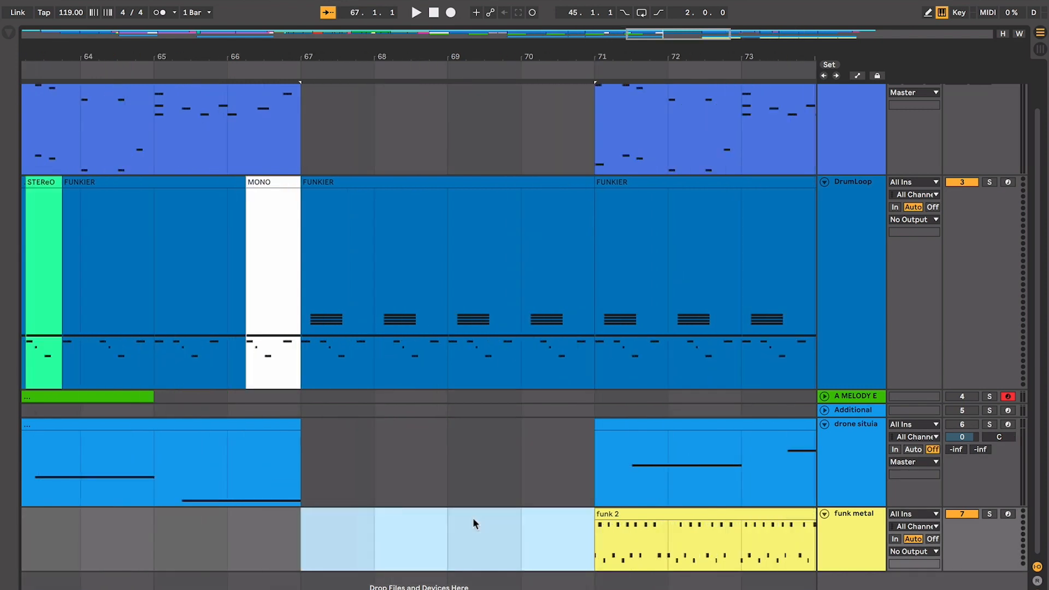
{"action": "key", "text": "ctrl+z"}
Step: Listen to the drums and funk metal section from bar 67 to about bar 71
{"action": "scroll", "coordinate": [225, 239], "scroll_direction": "left", "scroll_amount": 2}
{"action": "scroll", "coordinate": [224, 239], "scroll_direction": "up", "scroll_amount": 1}
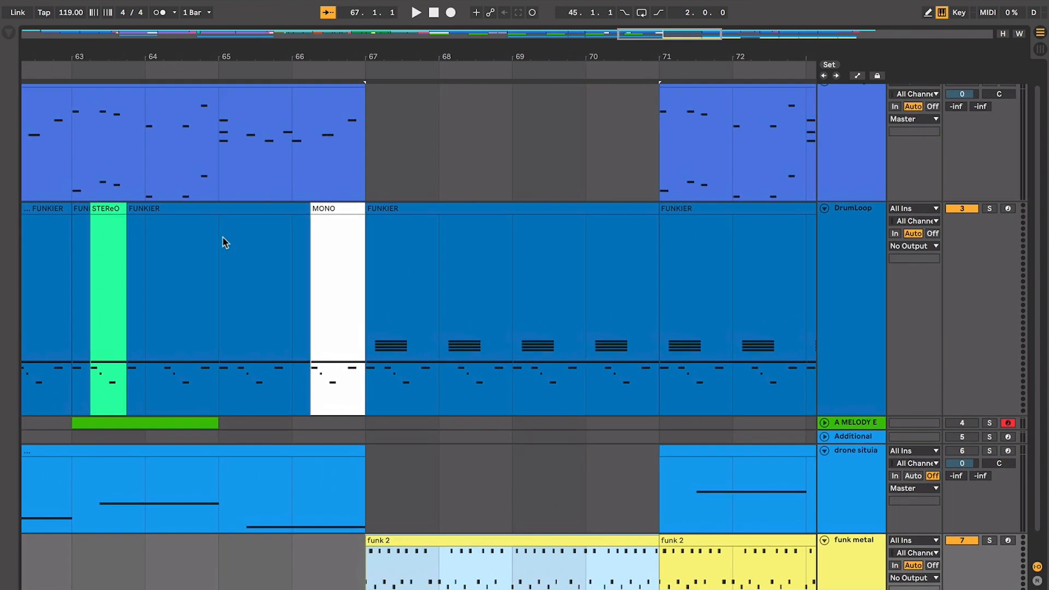
{"action": "left_click", "coordinate": [364, 315]}
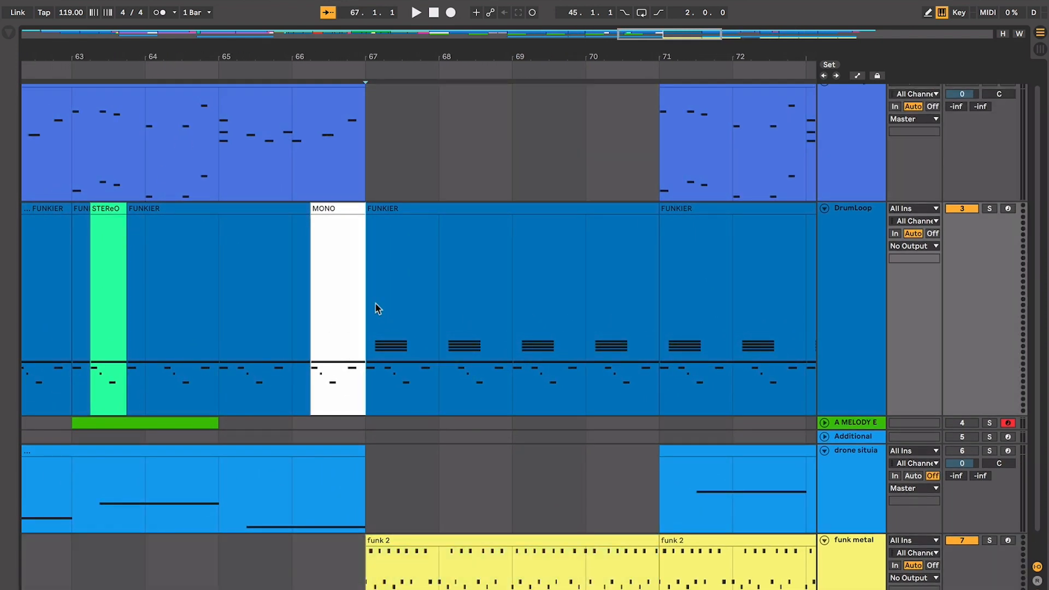
{"action": "scroll", "coordinate": [375, 307], "scroll_direction": "right", "scroll_amount": 2}
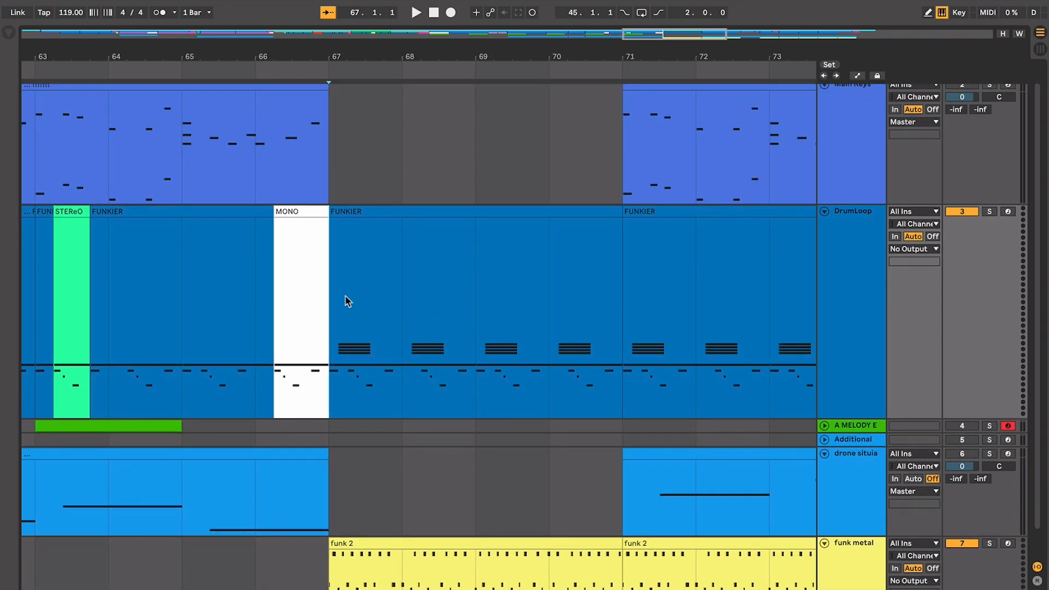
{"action": "key", "text": "space"}
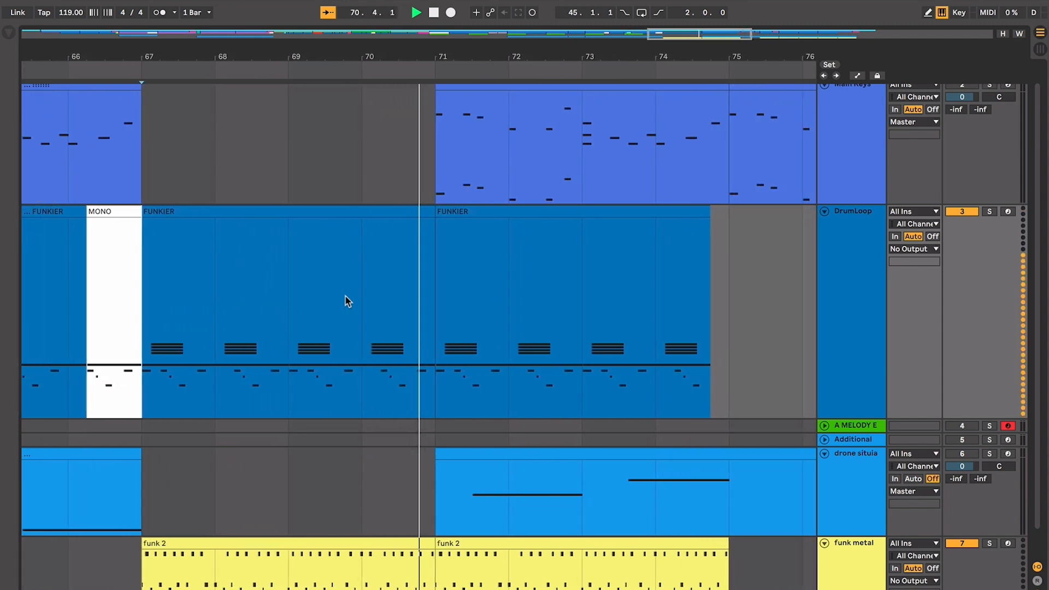
{"action": "key", "text": "space"}
Step: Loop bars 69 to 71 of the DrumLoop track and play the loop
{"action": "left_click", "coordinate": [383, 211]}
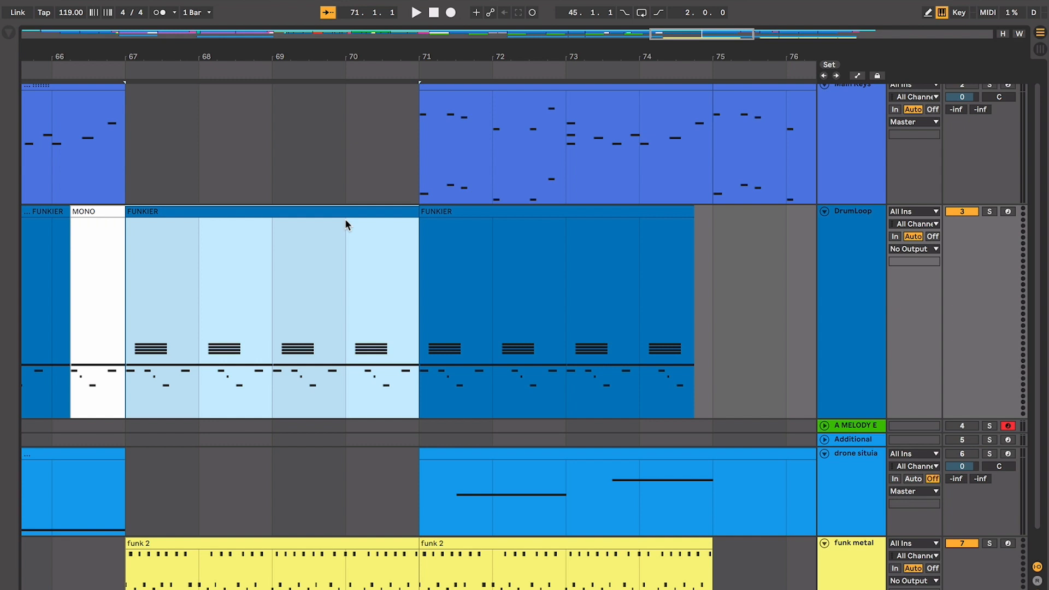
{"action": "left_click", "coordinate": [273, 242]}
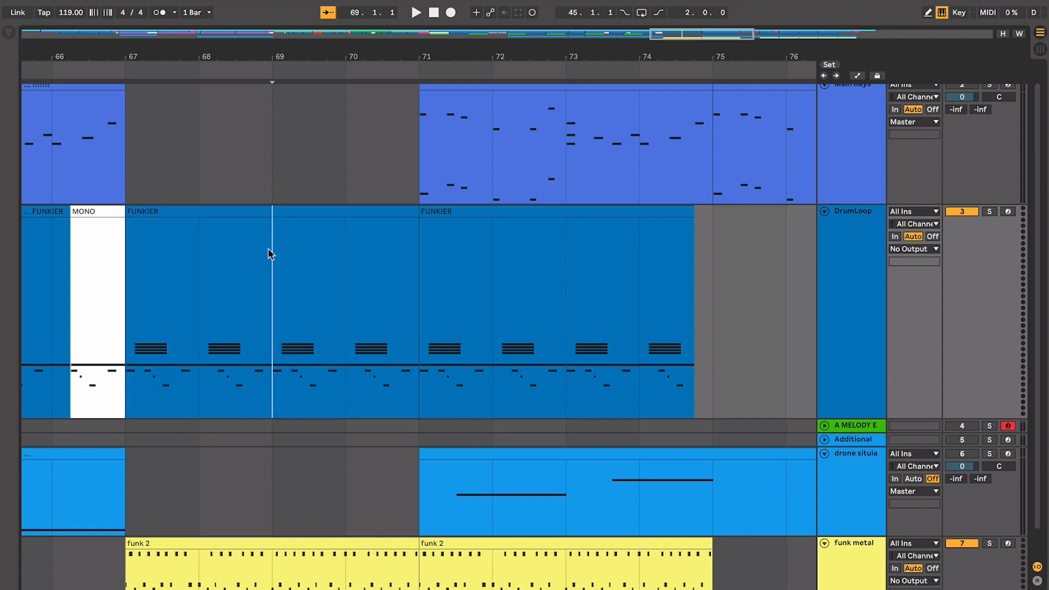
{"action": "left_click", "coordinate": [430, 259], "text": "shift"}
{"action": "key", "text": "ctrl+l"}
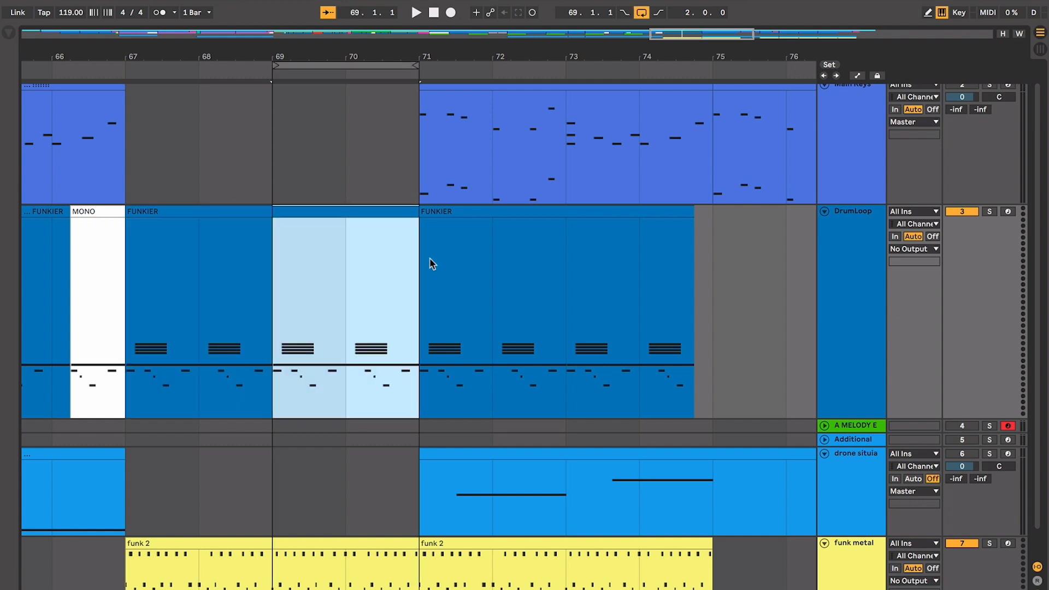
{"action": "key", "text": "space"}
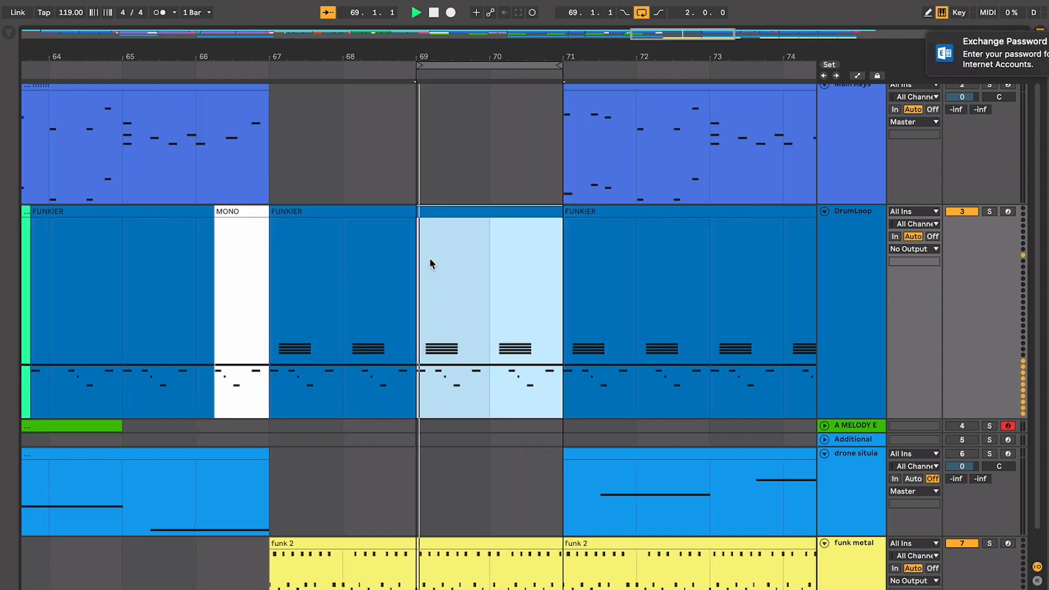
{"action": "left_click", "coordinate": [1012, 44]}
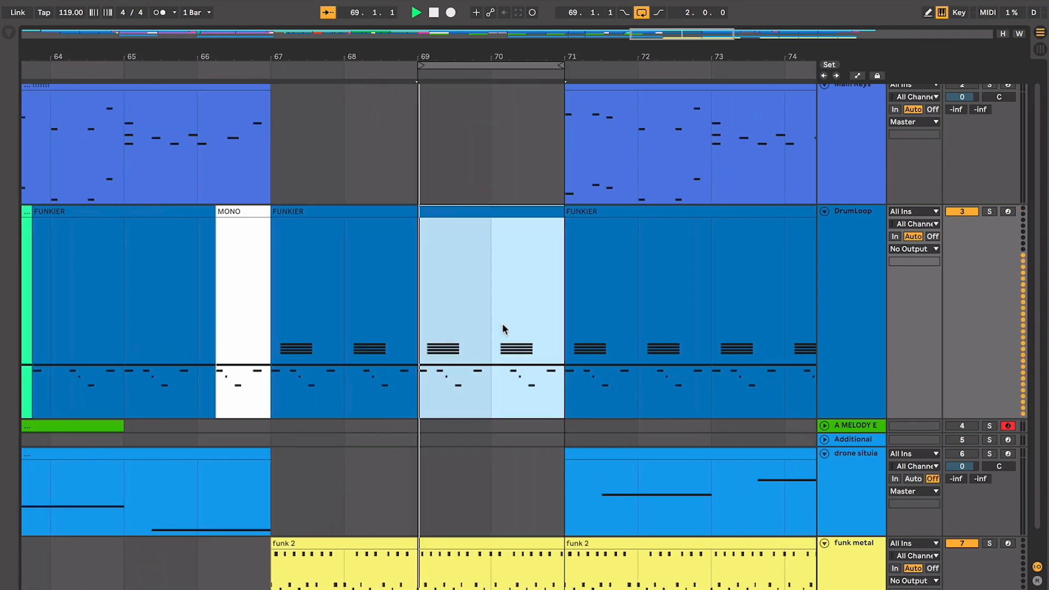
{"action": "key", "text": "space"}
Step: Examine the gap in Main Keys from bar 67 to 71 against the preceding keys clip
{"action": "scroll", "coordinate": [502, 328], "scroll_direction": "right", "scroll_amount": 1}
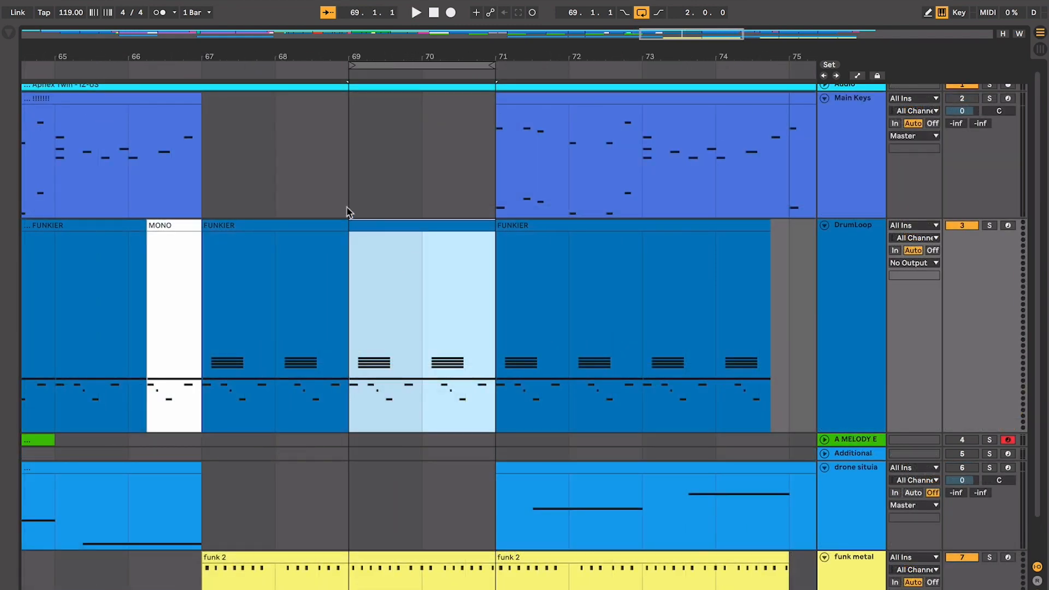
{"action": "left_click_drag", "start_coordinate": [225, 150], "coordinate": [487, 119]}
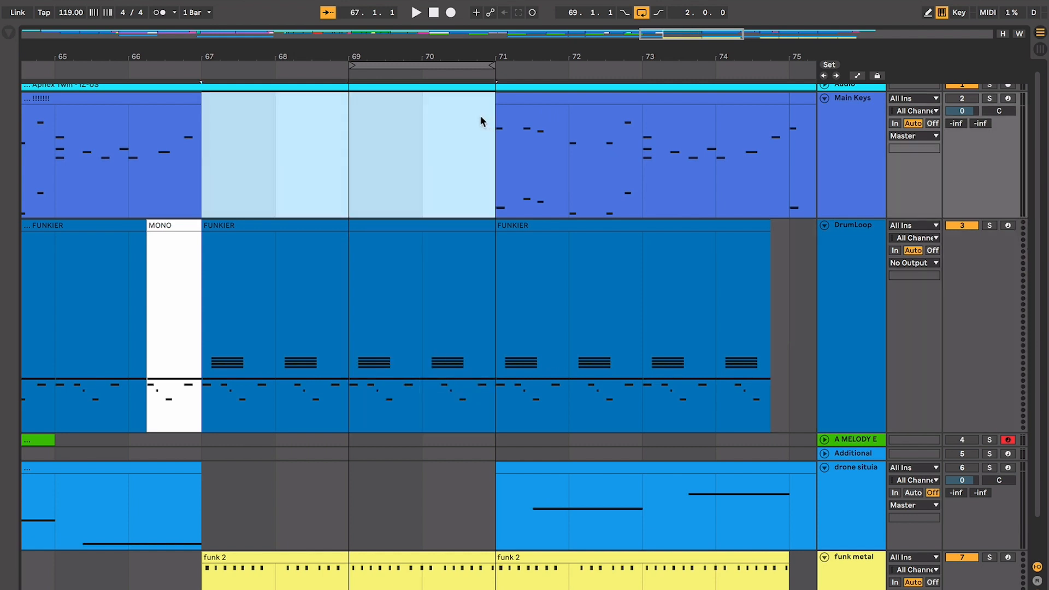
{"action": "key", "text": "Delete"}
{"action": "left_click", "coordinate": [135, 98]}
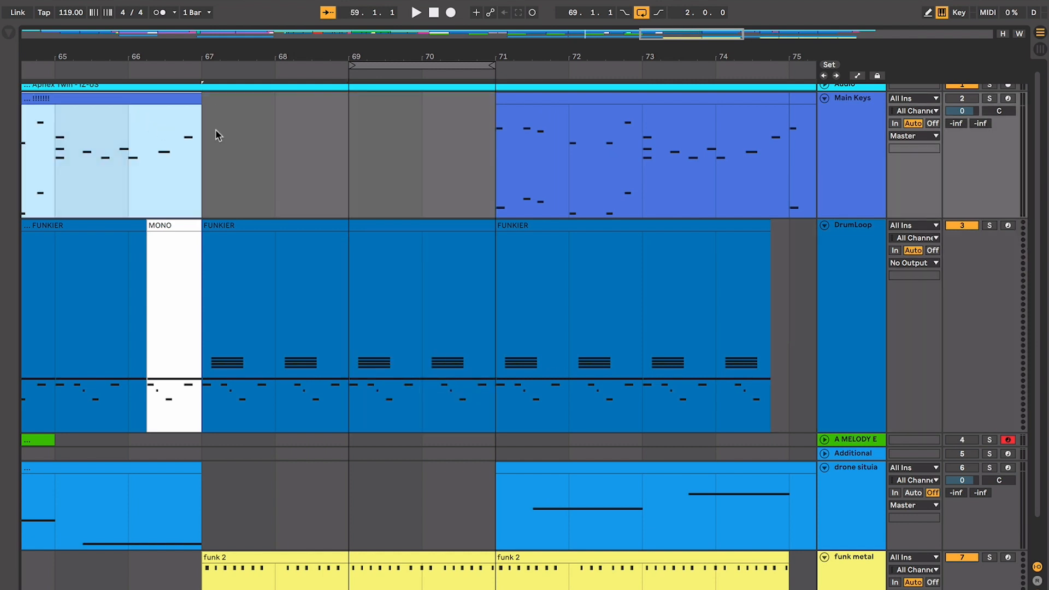
{"action": "left_click", "coordinate": [252, 150]}
{"action": "left_click", "coordinate": [330, 151]}
{"action": "left_click", "coordinate": [471, 161]}
Step: Compare the Main Keys gap from bar 67 to 71 with the keys and drone re-entry at bar 71
{"action": "scroll", "coordinate": [490, 163], "scroll_direction": "right", "scroll_amount": 3}
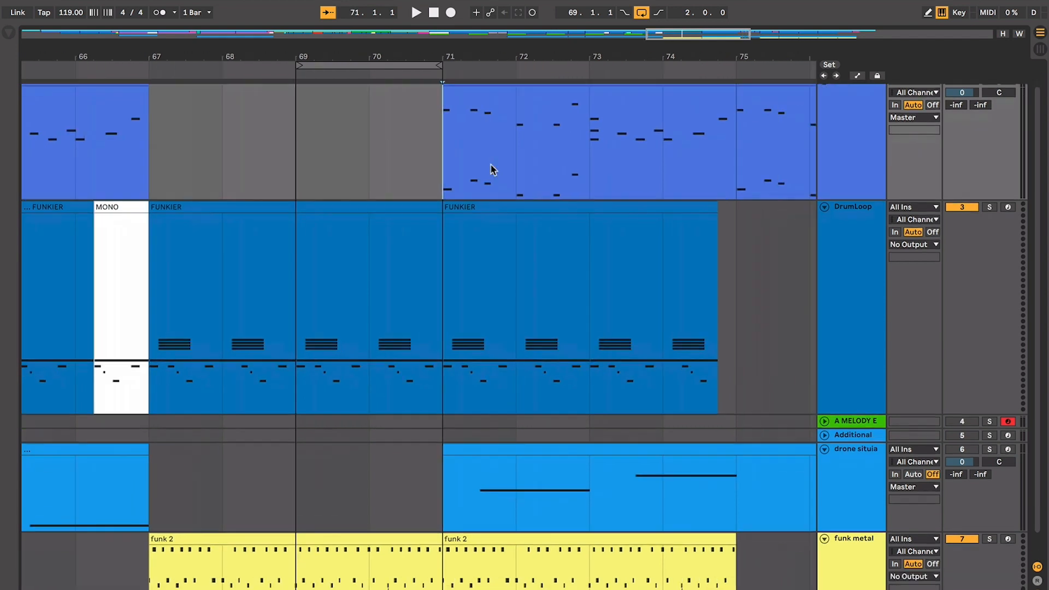
{"action": "scroll", "coordinate": [490, 167], "scroll_direction": "up", "scroll_amount": 1}
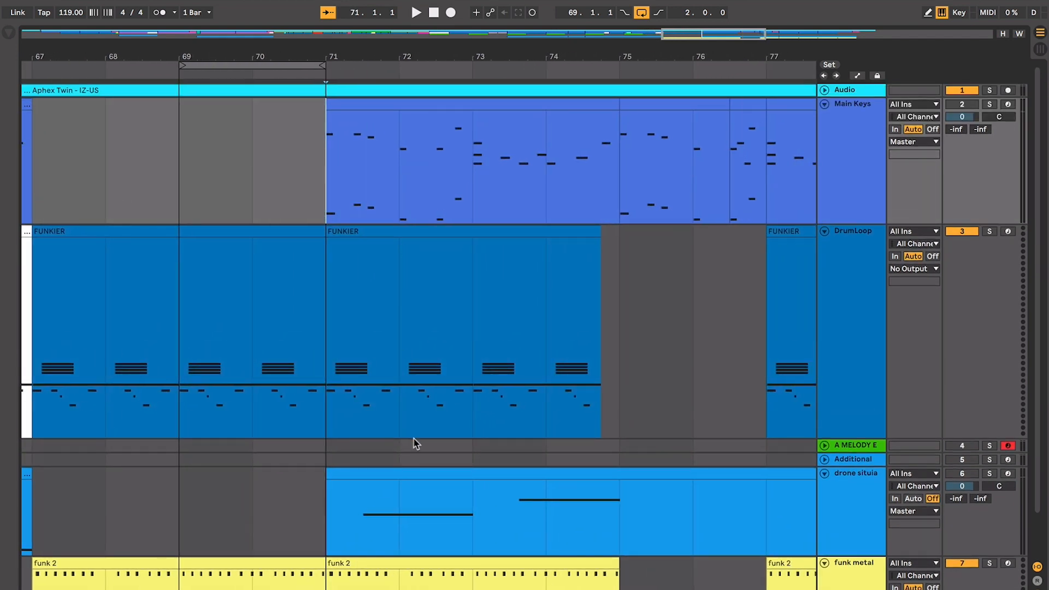
{"action": "scroll", "coordinate": [414, 440], "scroll_direction": "right", "scroll_amount": 2}
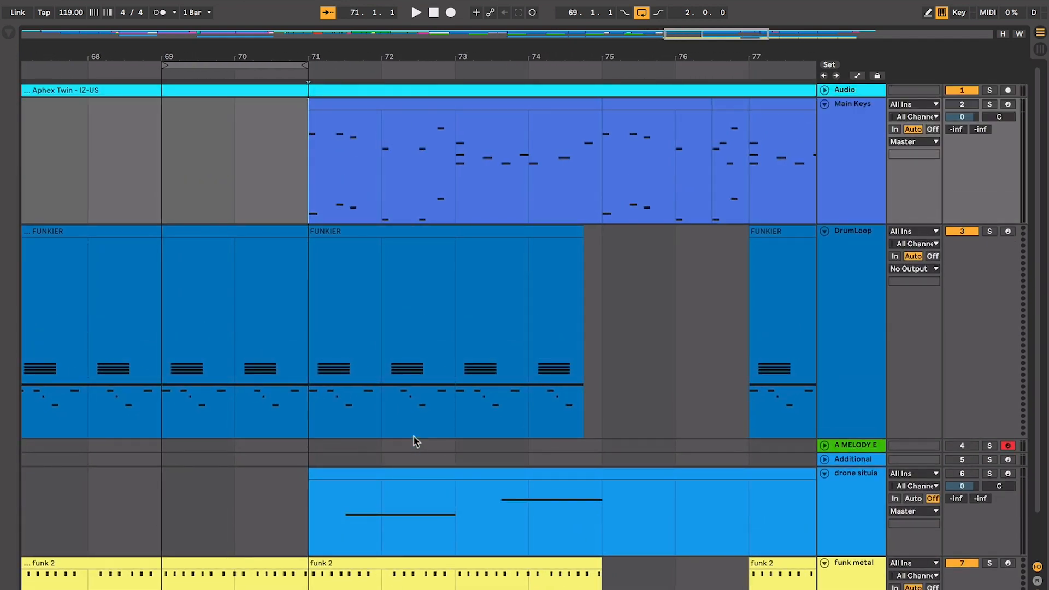
{"action": "scroll", "coordinate": [415, 440], "scroll_direction": "left", "scroll_amount": 5}
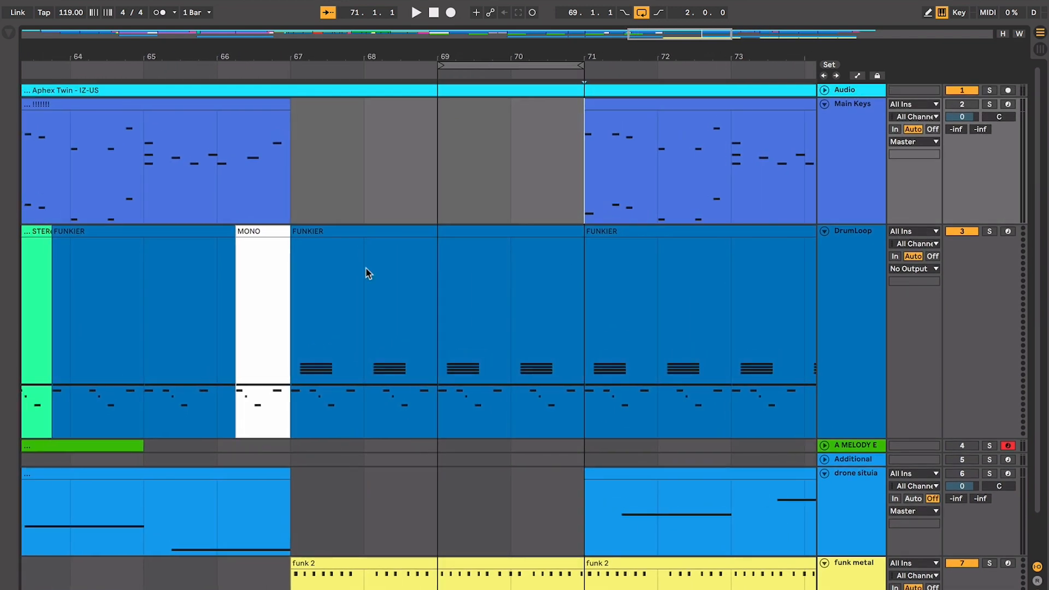
{"action": "left_click_drag", "start_coordinate": [226, 165], "coordinate": [302, 162]}
{"action": "left_click", "coordinate": [305, 161]}
{"action": "left_click", "coordinate": [452, 168]}
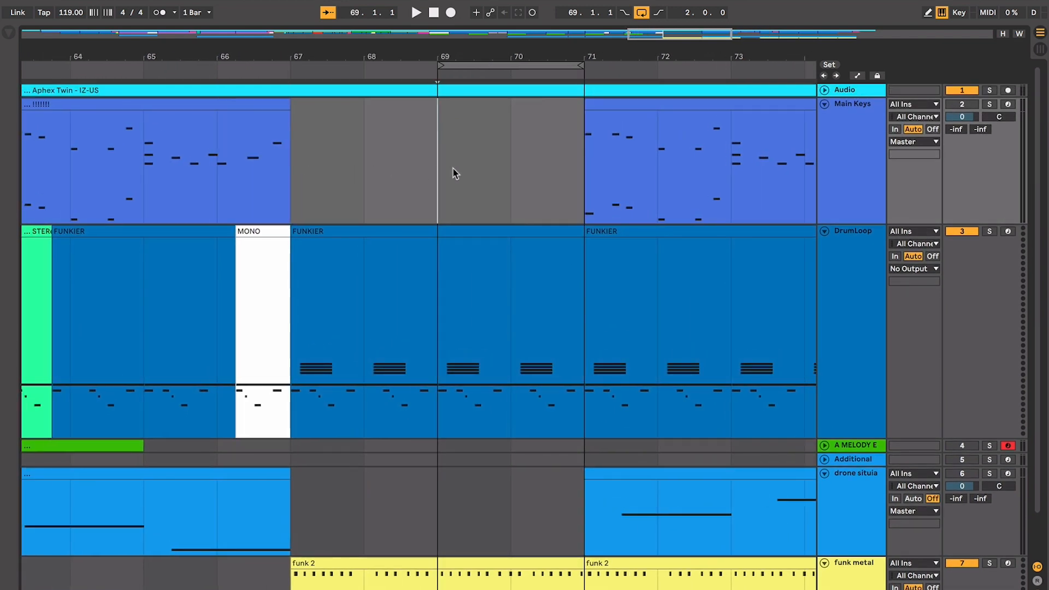
{"action": "scroll", "coordinate": [507, 172], "scroll_direction": "right", "scroll_amount": 2}
{"action": "scroll", "coordinate": [507, 171], "scroll_direction": "down", "scroll_amount": 1}
{"action": "left_click", "coordinate": [478, 145]}
{"action": "scroll", "coordinate": [478, 145], "scroll_direction": "right", "scroll_amount": 2}
{"action": "scroll", "coordinate": [478, 146], "scroll_direction": "up", "scroll_amount": 1}
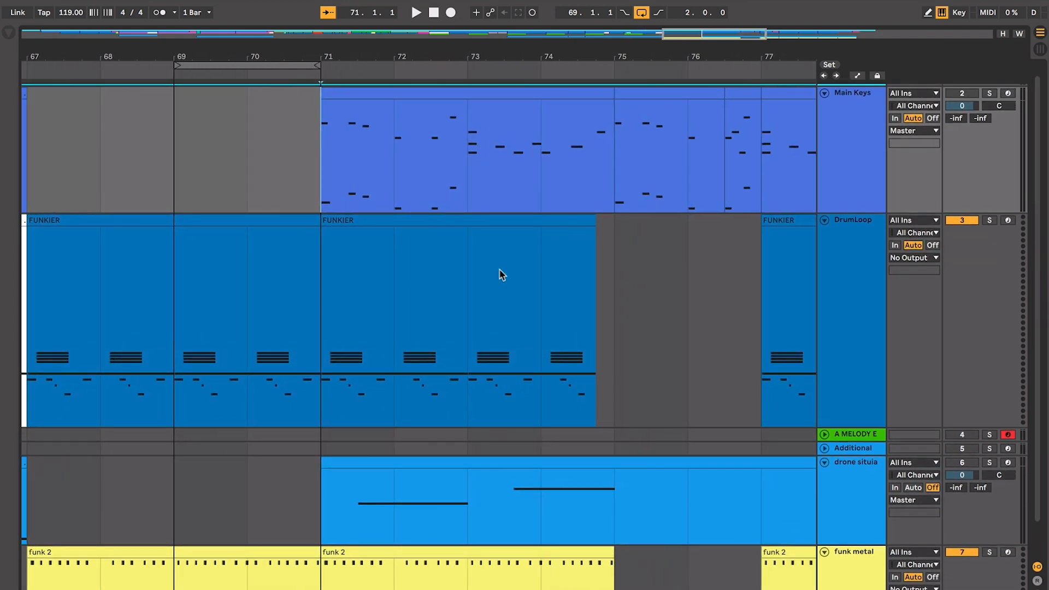
{"action": "scroll", "coordinate": [324, 326], "scroll_direction": "right", "scroll_amount": 1}
{"action": "scroll", "coordinate": [323, 326], "scroll_direction": "down", "scroll_amount": 1}
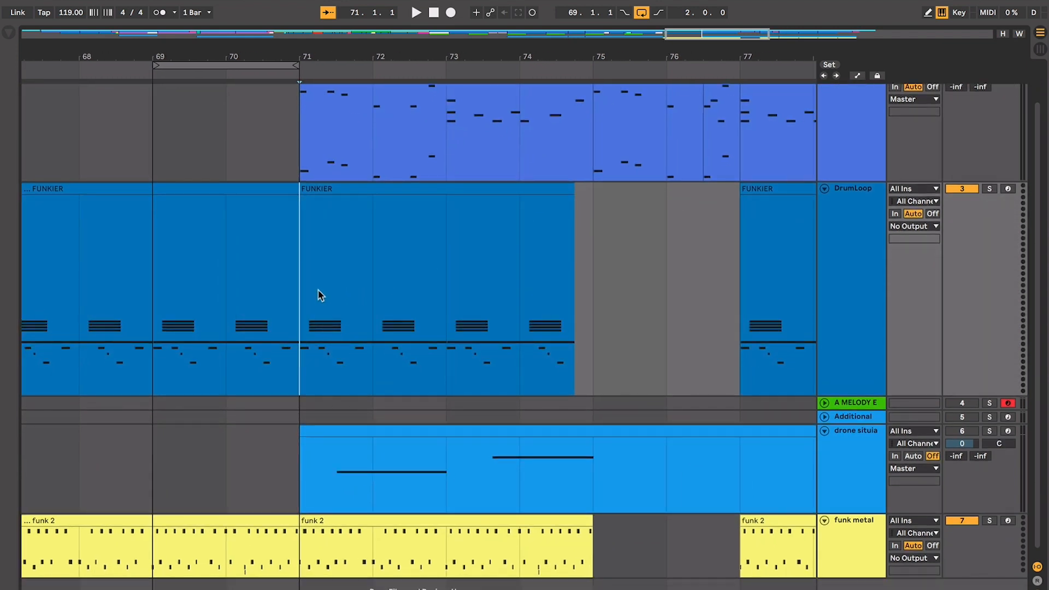
Step: Select the funk 2 clip at bar 71, and listen to the arrangement from bar 71 into bar 77
{"action": "left_click", "coordinate": [332, 520]}
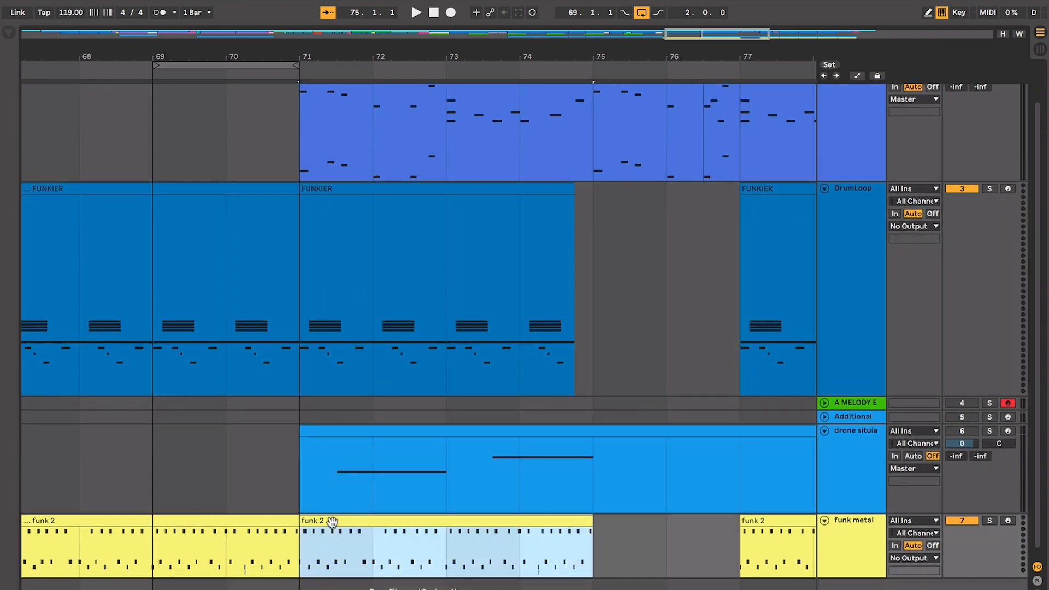
{"action": "left_click", "coordinate": [305, 293]}
{"action": "key", "text": "space"}
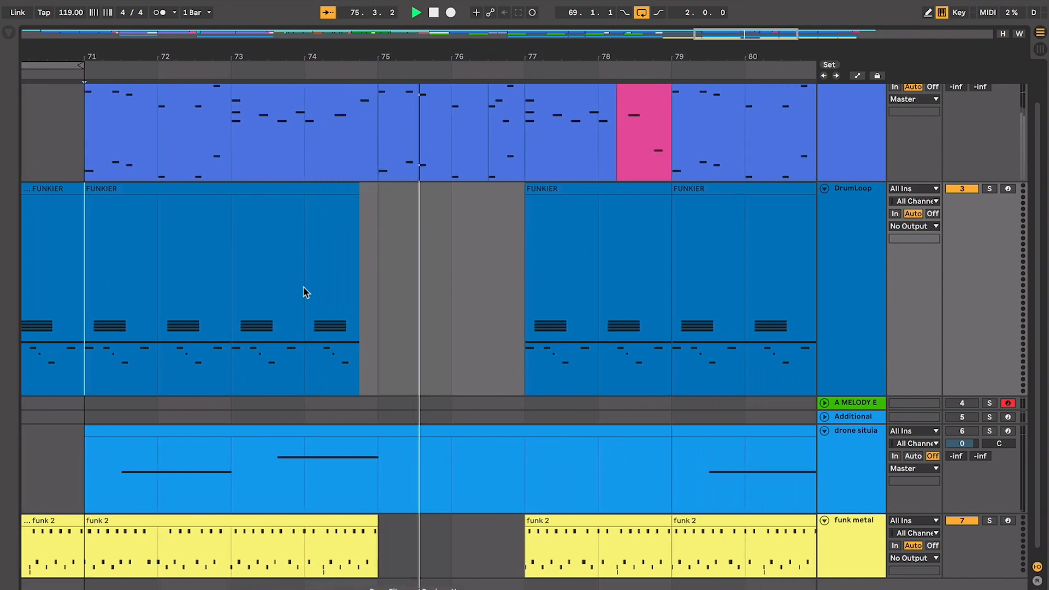
{"action": "scroll", "coordinate": [304, 292], "scroll_direction": "up", "scroll_amount": 2}
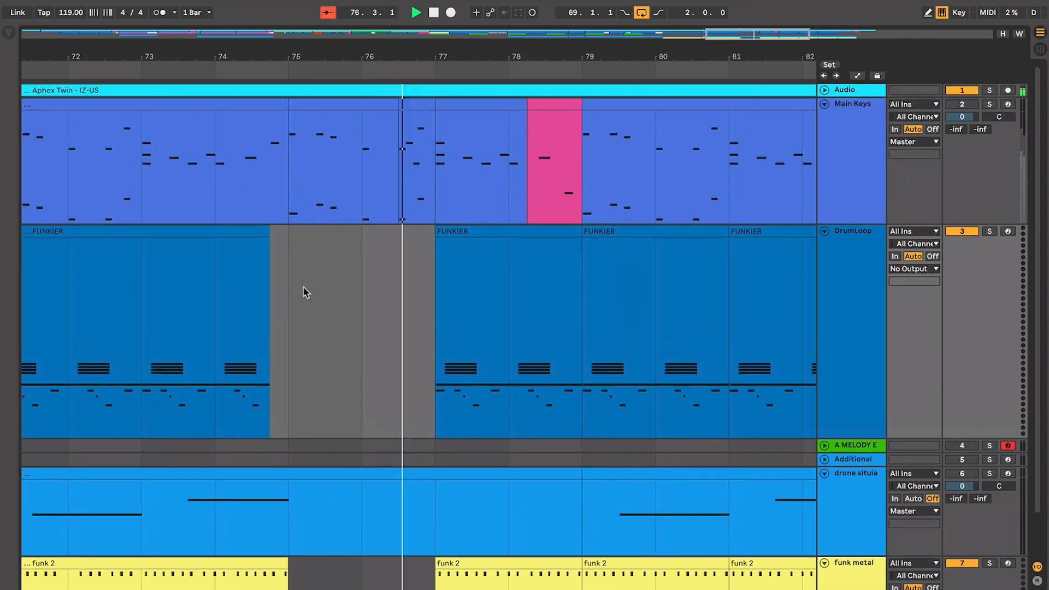
{"action": "scroll", "coordinate": [305, 293], "scroll_direction": "down", "scroll_amount": 1}
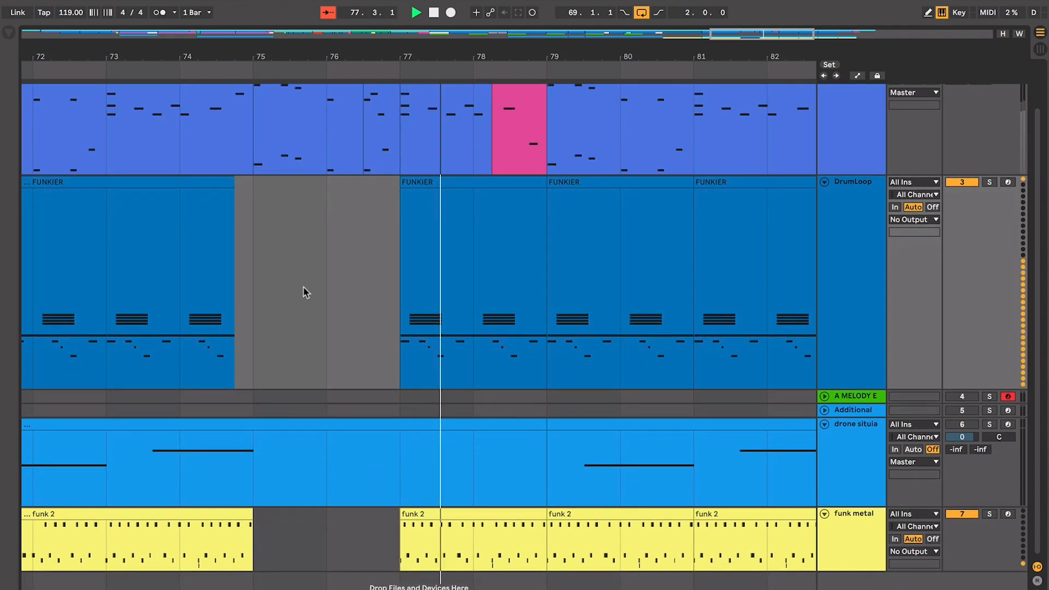
Step: Inspect the notes of the FUNKIER clip at bar 77 and the Main Keys part over the drum gap around bar 75
{"action": "left_click", "coordinate": [430, 200]}
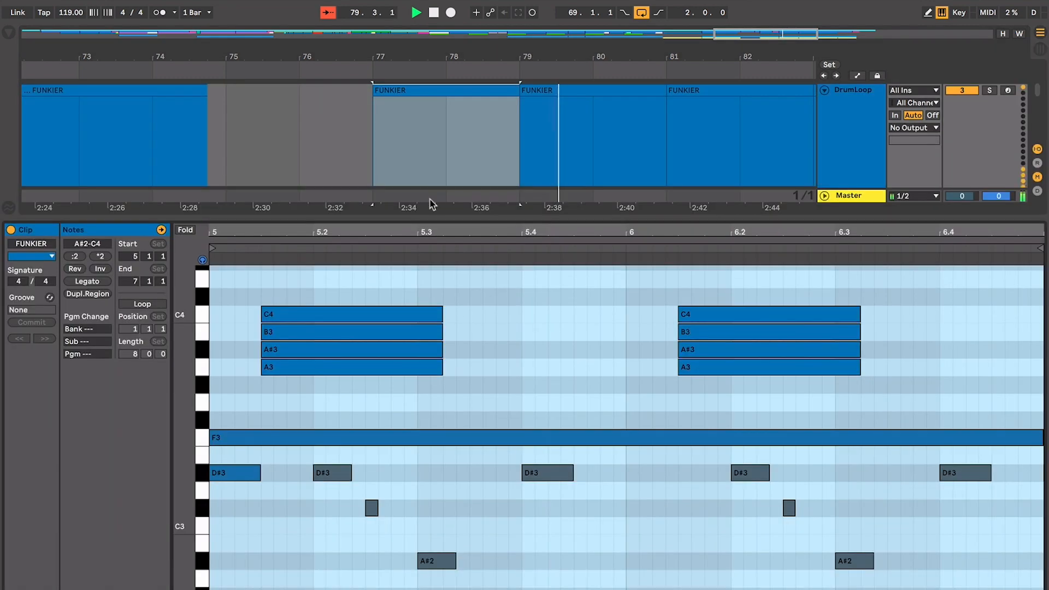
{"action": "double_click", "coordinate": [430, 200]}
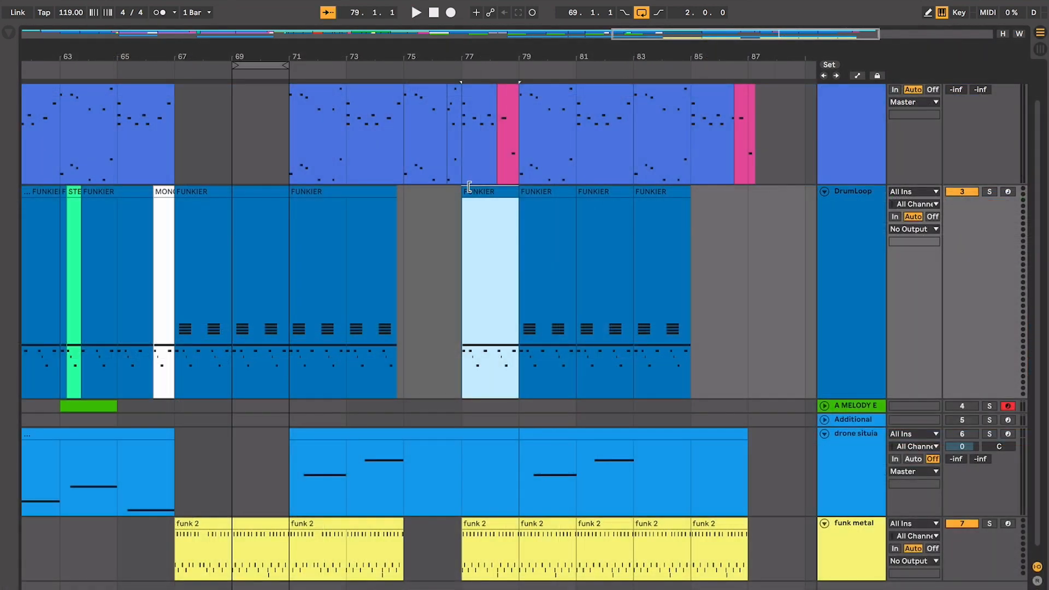
{"action": "left_click", "coordinate": [462, 210]}
{"action": "left_click", "coordinate": [434, 166]}
{"action": "left_click", "coordinate": [408, 170]}
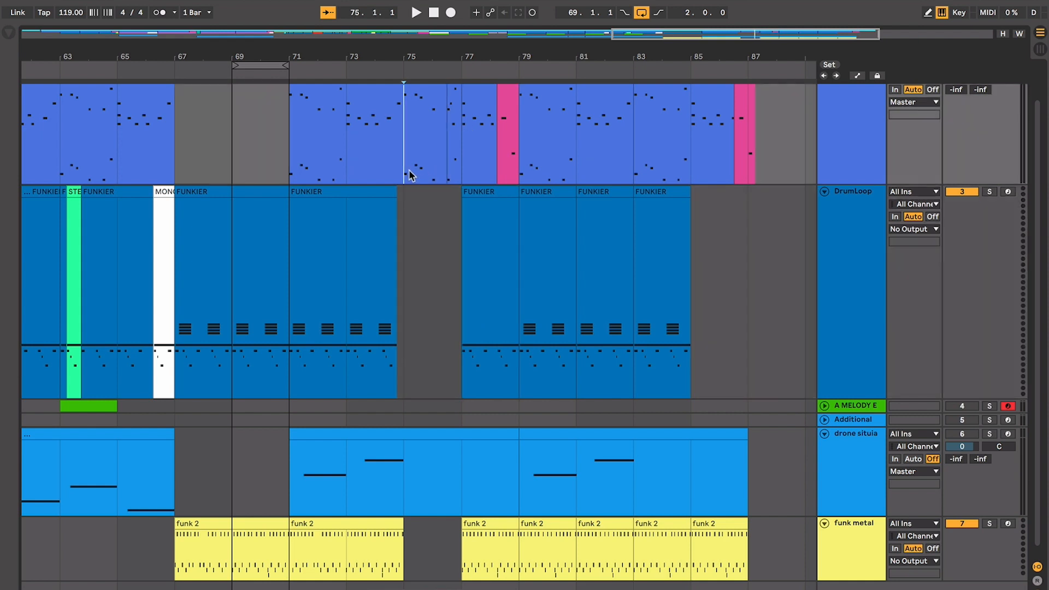
{"action": "left_click", "coordinate": [429, 204]}
{"action": "key", "text": "plus"}
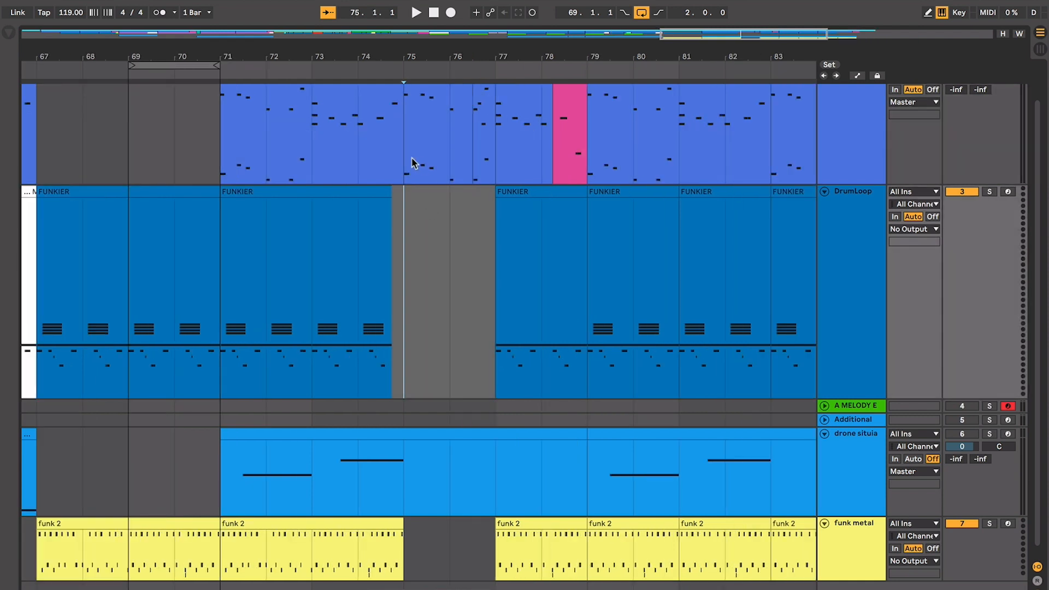
{"action": "scroll", "coordinate": [412, 164], "scroll_direction": "up", "scroll_amount": 2}
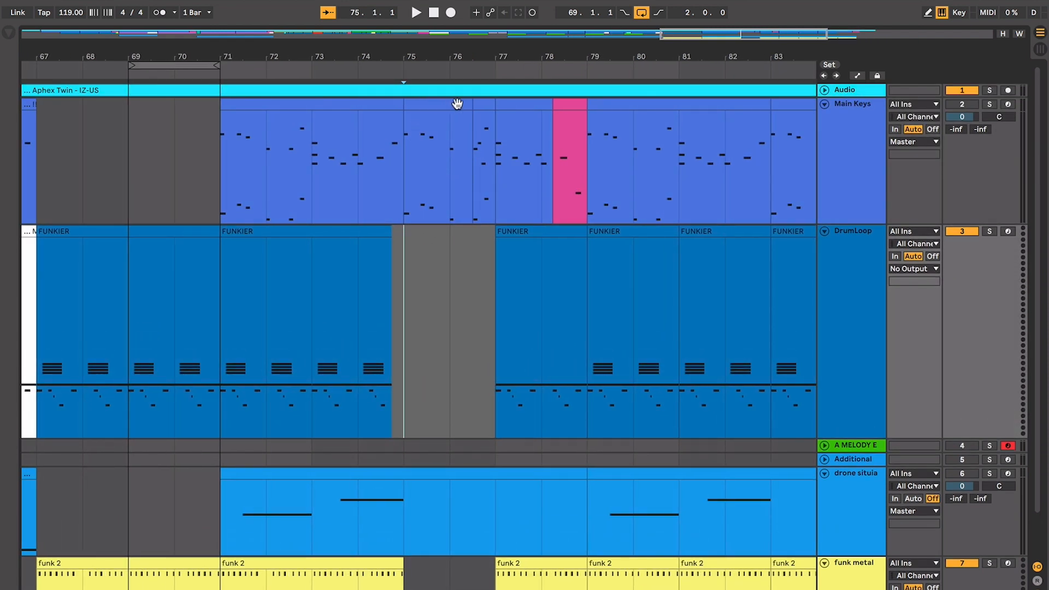
Step: Highlight the DrumLoop gap from bar 74.4 to bar 77
{"action": "left_click", "coordinate": [522, 241]}
{"action": "left_click", "coordinate": [408, 239]}
{"action": "scroll", "coordinate": [395, 241], "scroll_direction": "left", "scroll_amount": 3}
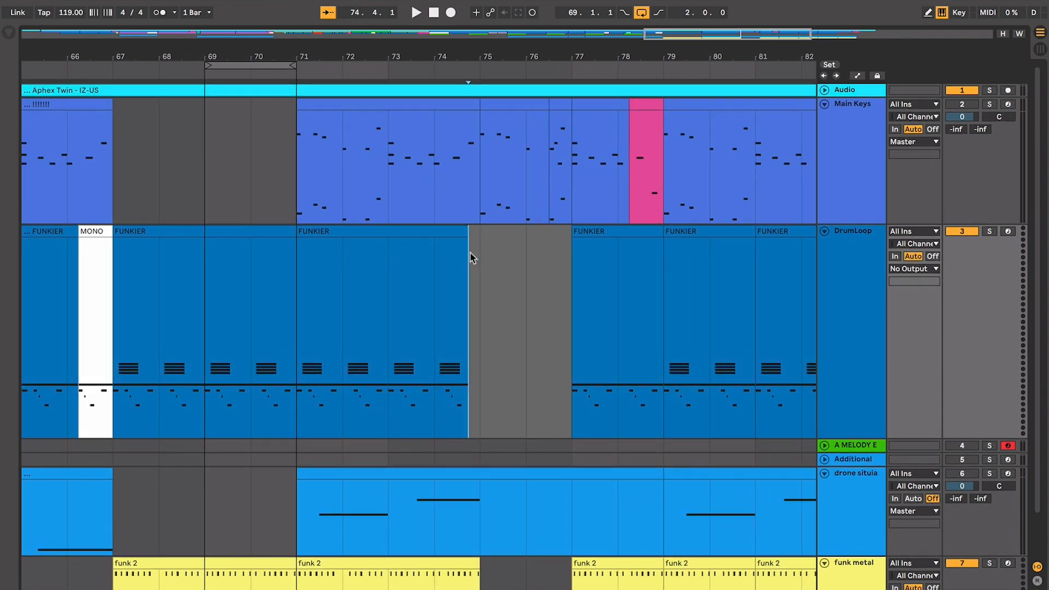
{"action": "left_click_drag", "start_coordinate": [472, 257], "coordinate": [564, 264]}
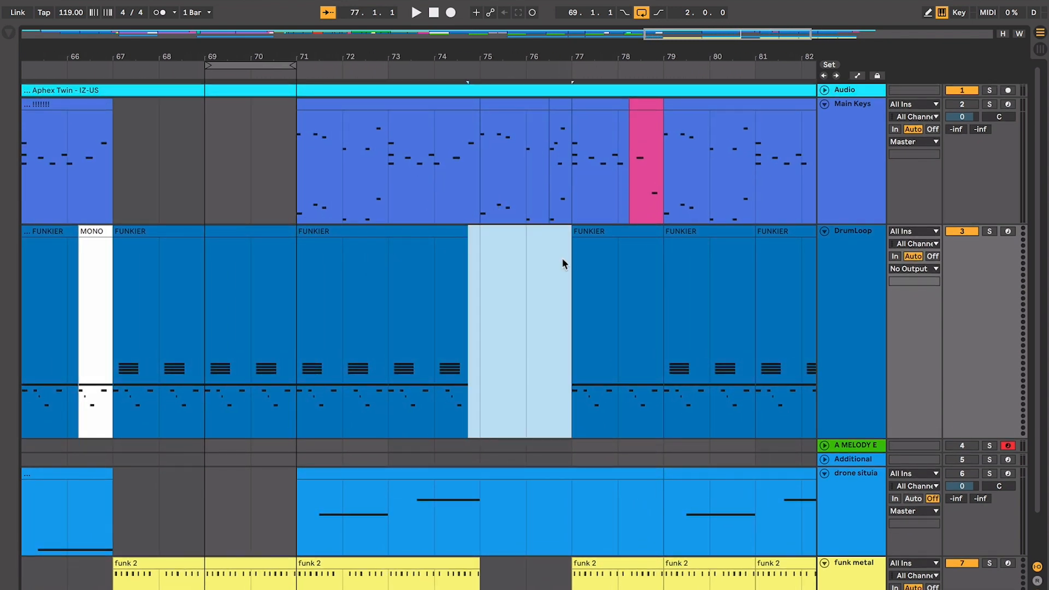
Step: Compare the FUNKIER drum clips at bars 77 and 79 with the drum section that starts at bar 71
{"action": "left_click", "coordinate": [605, 240]}
{"action": "left_click", "coordinate": [607, 233]}
{"action": "scroll", "coordinate": [651, 309], "scroll_direction": "right", "scroll_amount": 6}
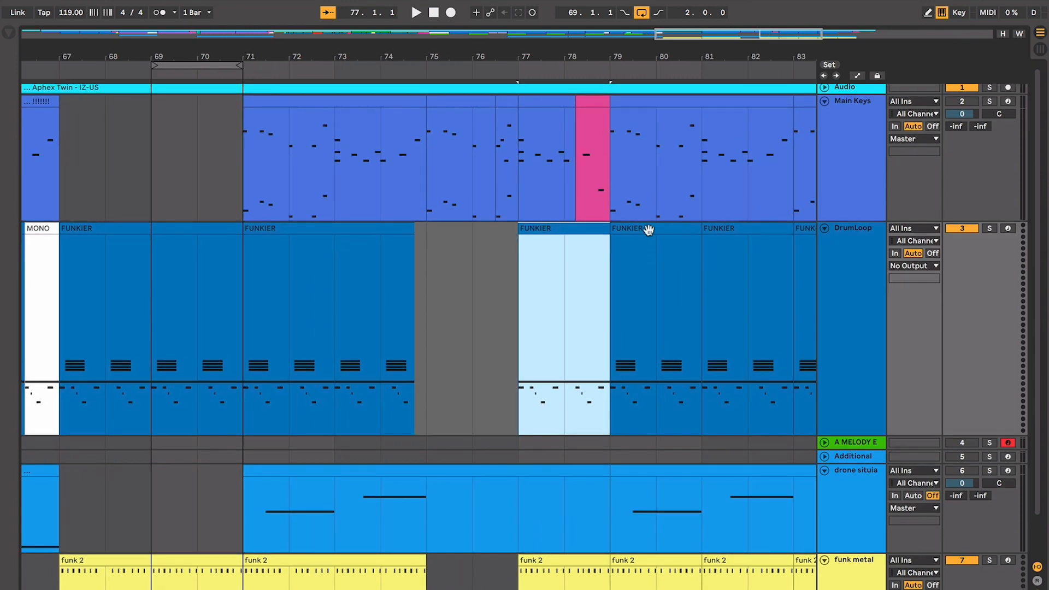
{"action": "left_click", "coordinate": [648, 231]}
{"action": "scroll", "coordinate": [650, 341], "scroll_direction": "right", "scroll_amount": 4}
{"action": "scroll", "coordinate": [650, 341], "scroll_direction": "left", "scroll_amount": 8}
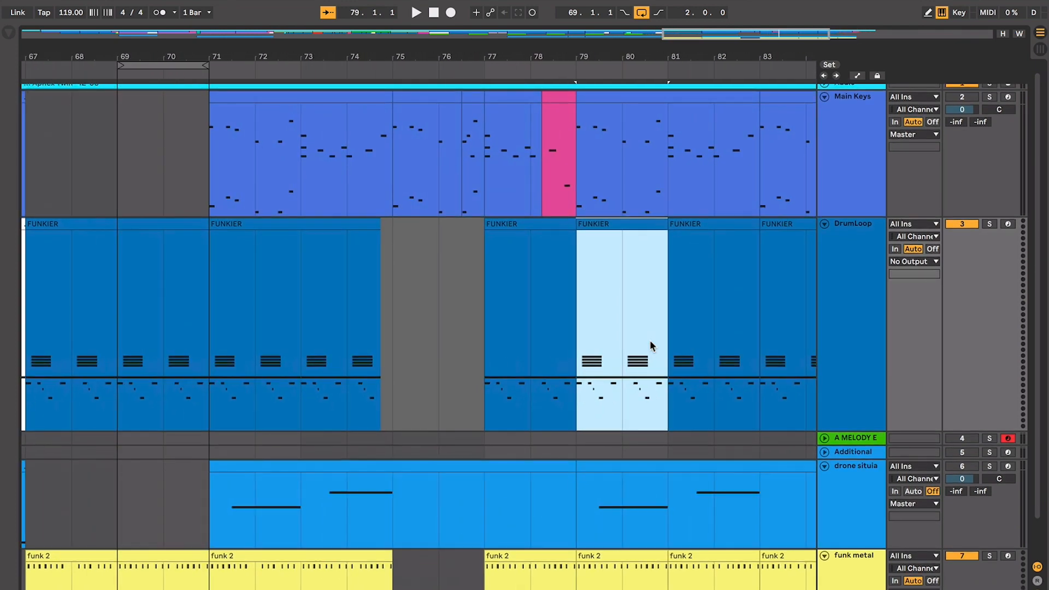
{"action": "left_click", "coordinate": [265, 281]}
{"action": "scroll", "coordinate": [401, 298], "scroll_direction": "right", "scroll_amount": 5}
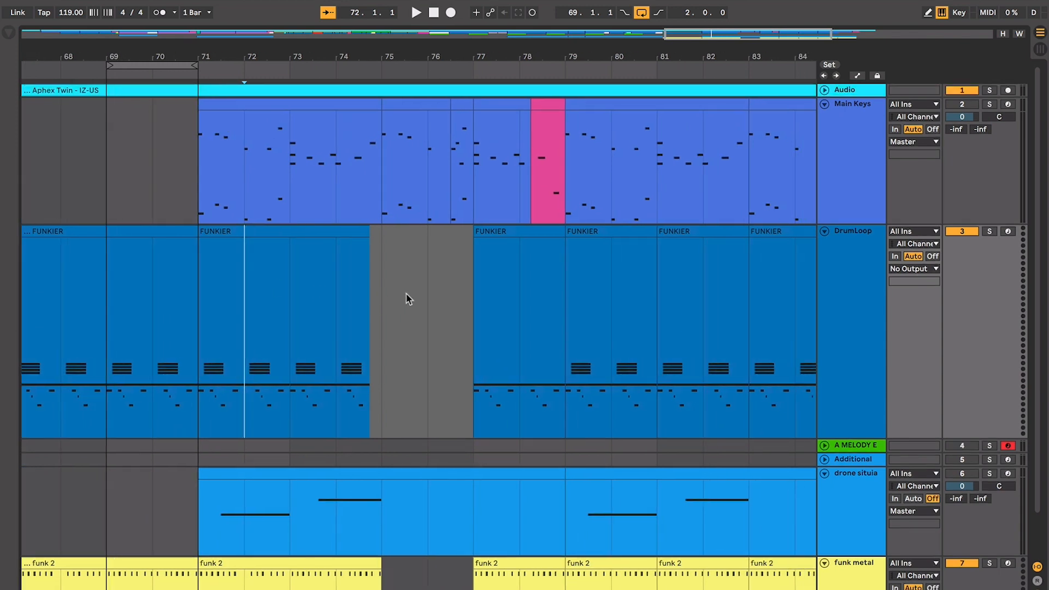
{"action": "scroll", "coordinate": [407, 299], "scroll_direction": "left", "scroll_amount": 1}
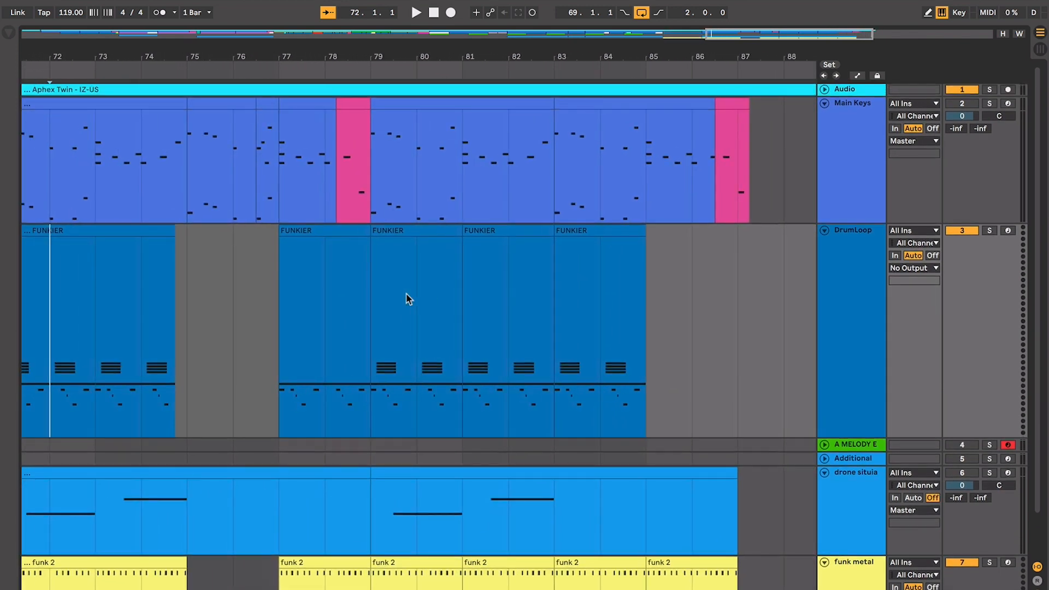
{"action": "left_click", "coordinate": [349, 297]}
{"action": "left_click", "coordinate": [330, 295]}
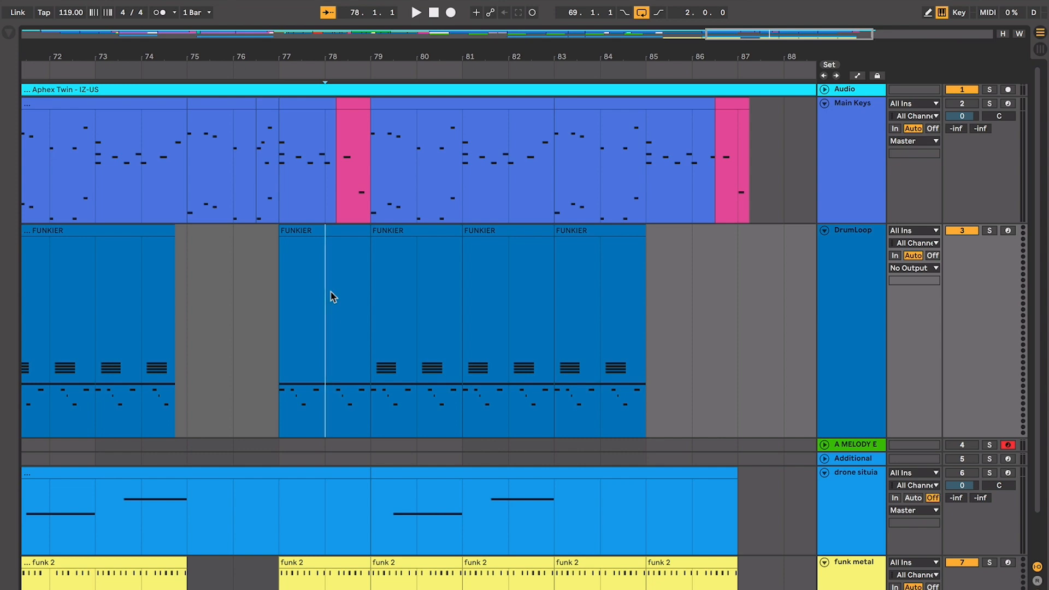
Step: Review the whole arrangement, comparing the DrumLoop sections at bars 71 and 79 with the funk metal clips near the end
{"action": "scroll", "coordinate": [593, 262], "scroll_direction": "down", "scroll_amount": 2}
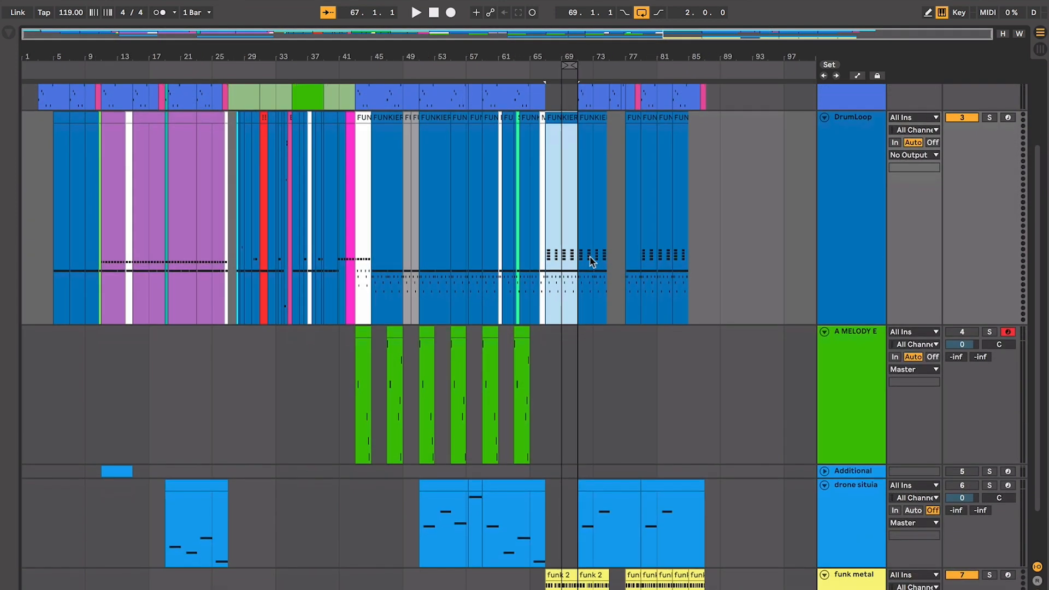
{"action": "left_click", "coordinate": [593, 262]}
{"action": "scroll", "coordinate": [592, 262], "scroll_direction": "up", "scroll_amount": 1}
{"action": "left_click", "coordinate": [578, 228]}
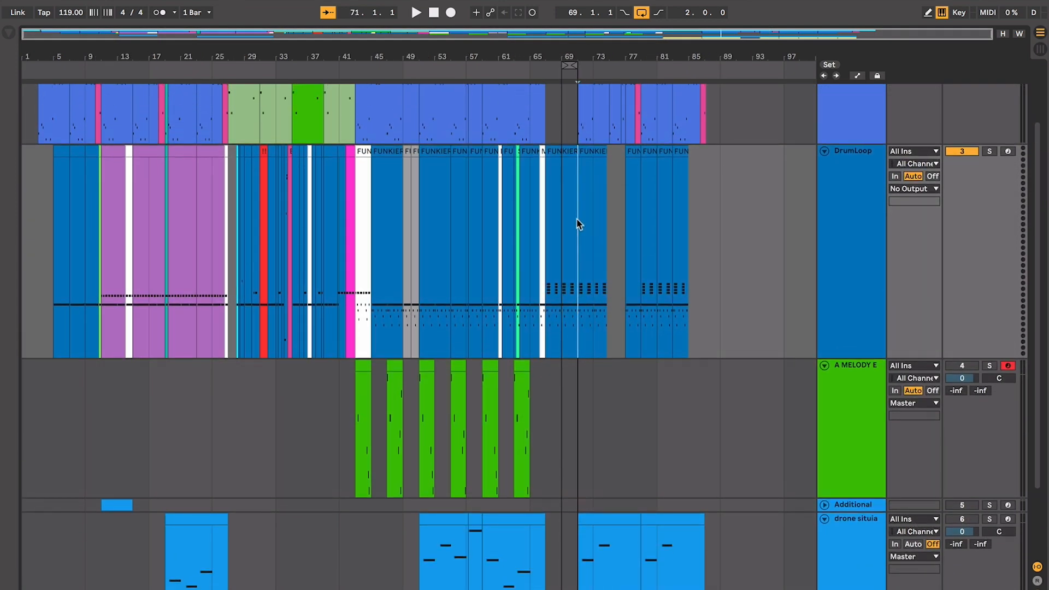
{"action": "scroll", "coordinate": [578, 224], "scroll_direction": "up", "scroll_amount": 2}
{"action": "scroll", "coordinate": [686, 218], "scroll_direction": "down", "scroll_amount": 2}
{"action": "left_click", "coordinate": [644, 170]}
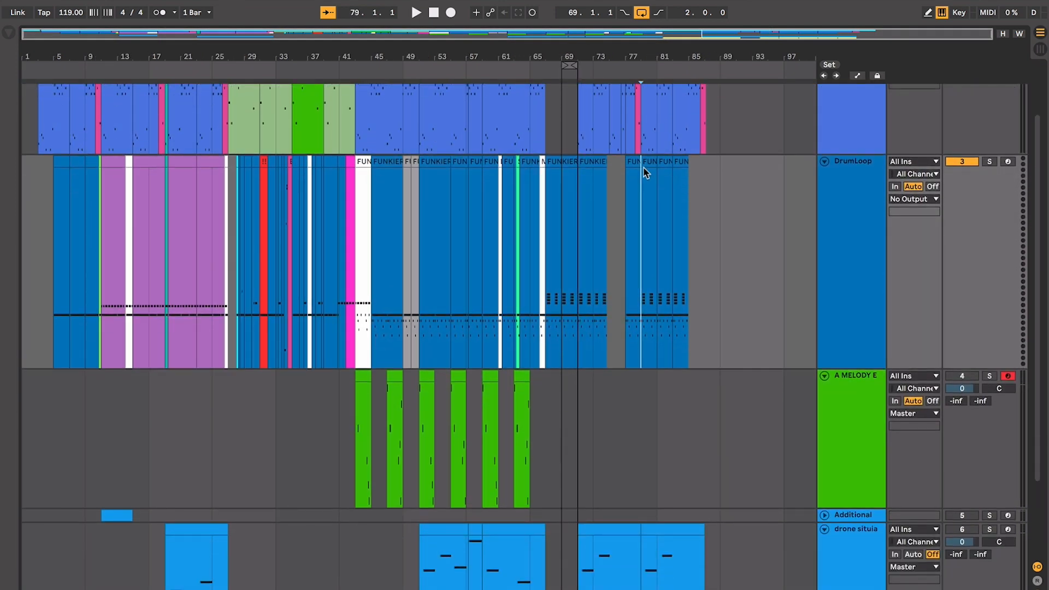
{"action": "left_click", "coordinate": [647, 161]}
{"action": "scroll", "coordinate": [648, 205], "scroll_direction": "down", "scroll_amount": 3}
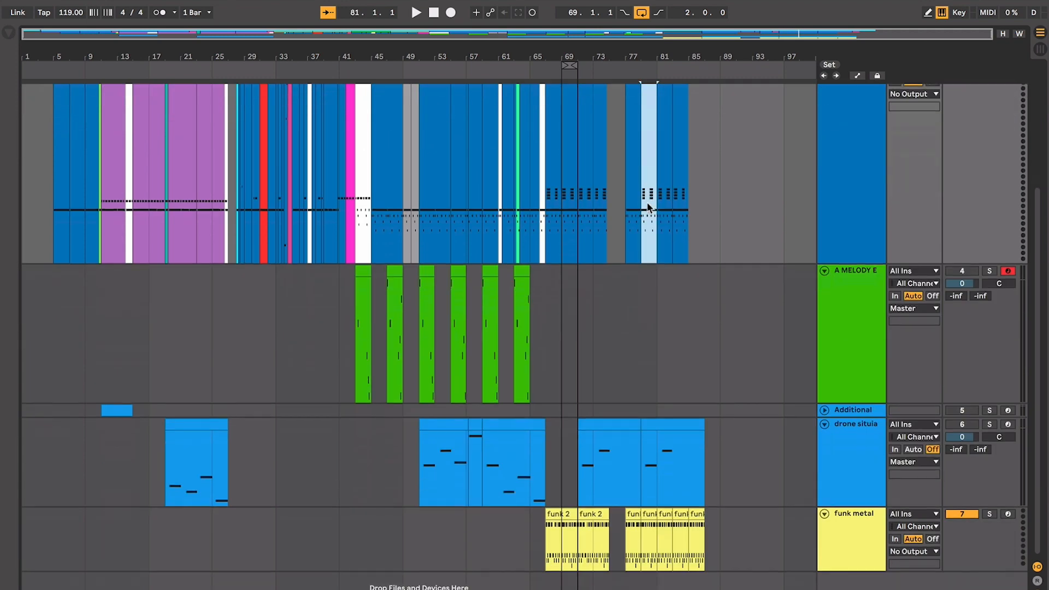
{"action": "left_click", "coordinate": [655, 529]}
{"action": "scroll", "coordinate": [664, 398], "scroll_direction": "up", "scroll_amount": 5}
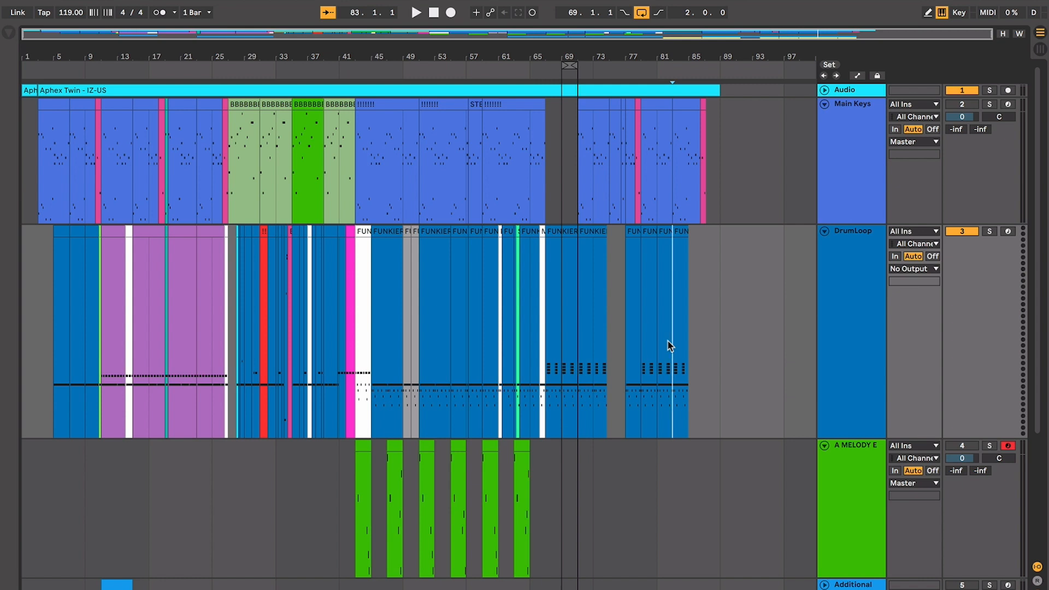
Step: Play the closing section from bar 83
{"action": "key", "text": "space"}
{"action": "key", "text": "plus"}
{"action": "key", "text": "plus"}
{"action": "key", "text": "plus"}
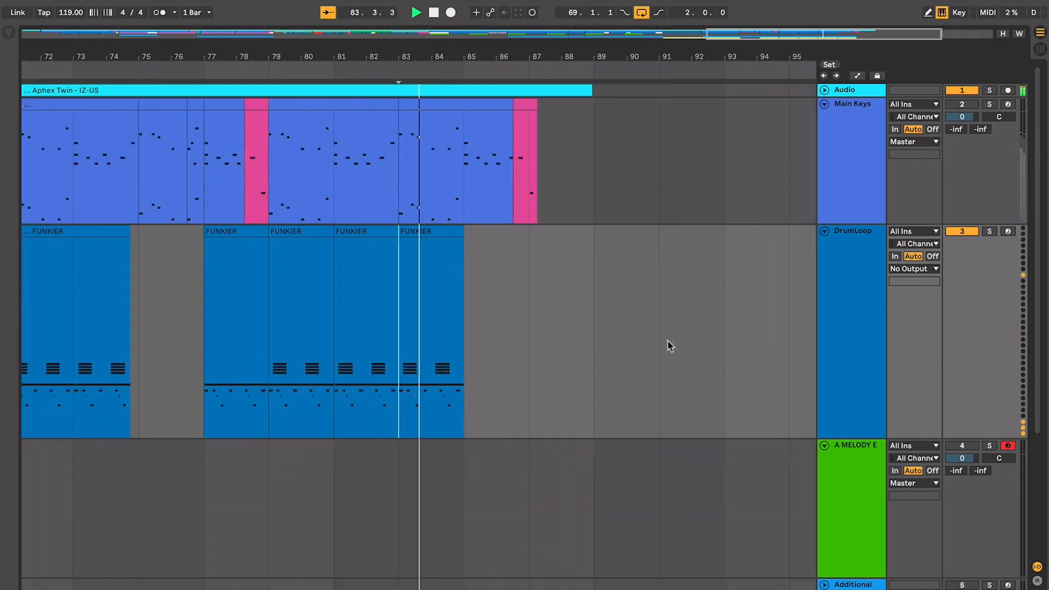